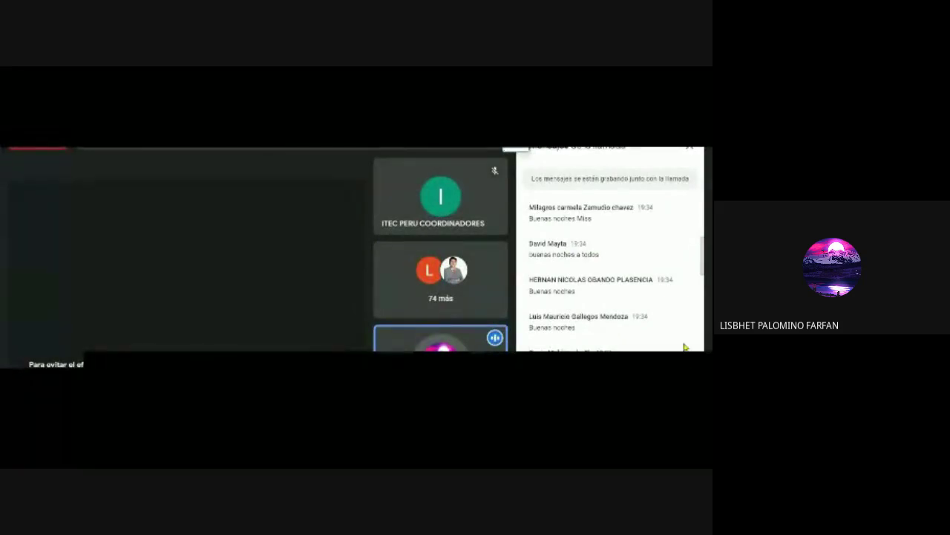
Scroll down the Meet chat before sharing the Excel EXCEL AVANZADO title sheet
{"action": "scroll", "coordinate": [630, 314], "scroll_direction": "down", "scroll_amount": 5}
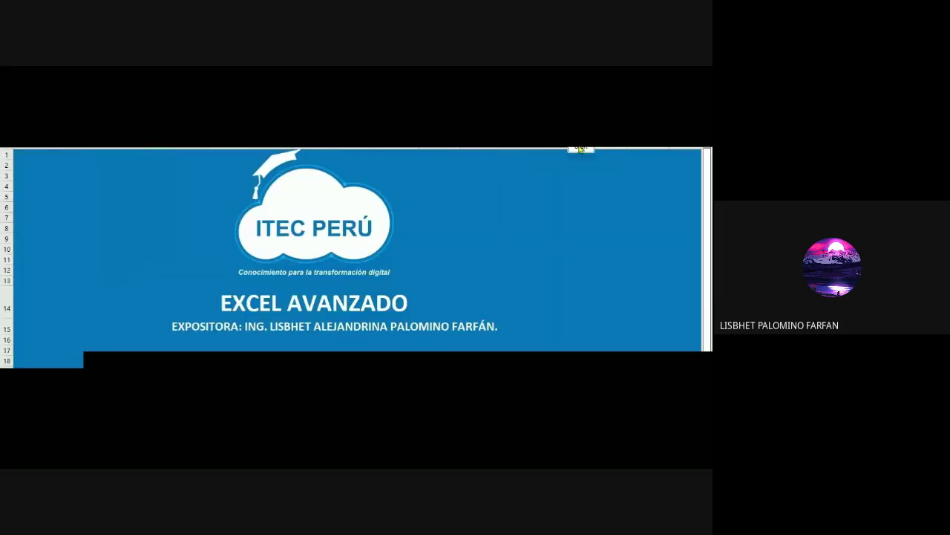
Draw a green line, a small red box and a red arrow on the title sheet, then clear them all
{"action": "mouse_move", "coordinate": [579, 152]}
{"action": "left_click_drag", "start_coordinate": [492, 273], "coordinate": [409, 126]}
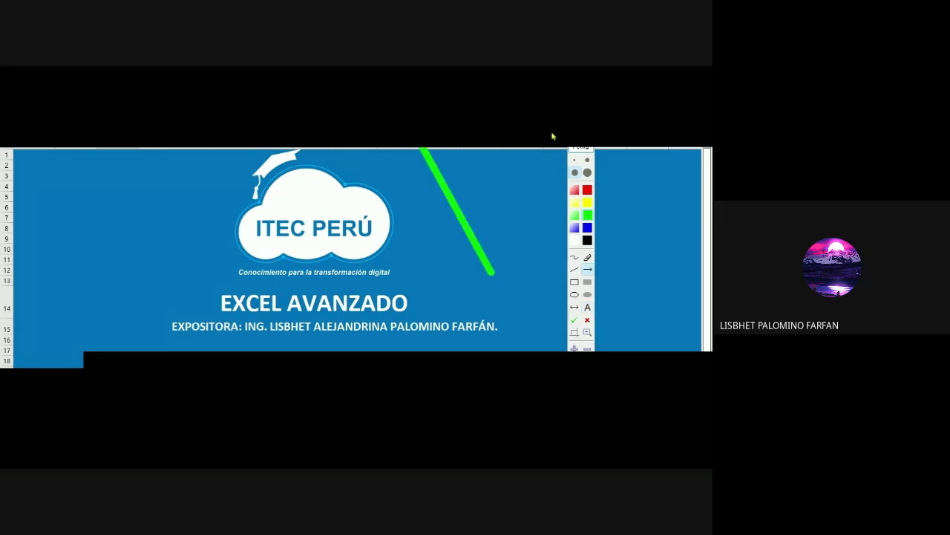
{"action": "left_click", "coordinate": [574, 282]}
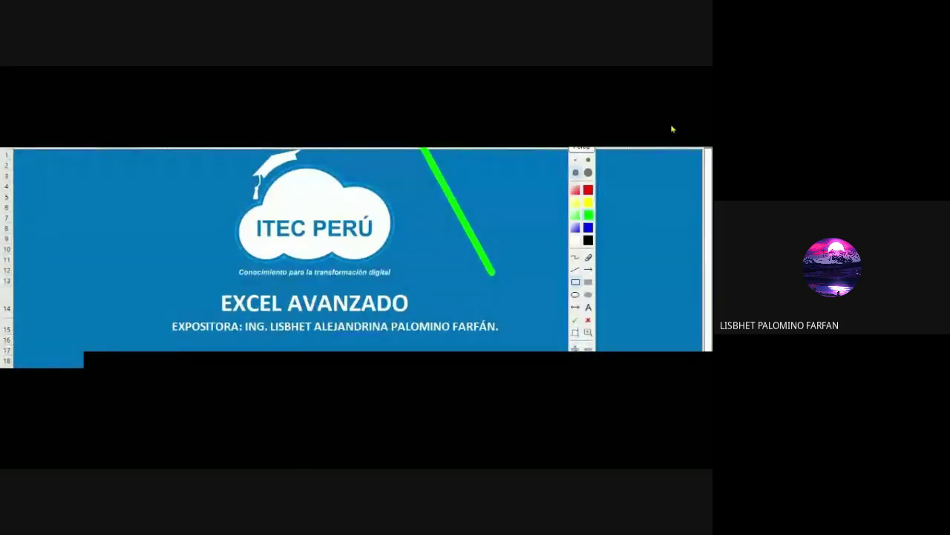
{"action": "left_click", "coordinate": [588, 191]}
{"action": "left_click_drag", "start_coordinate": [523, 206], "coordinate": [517, 197]}
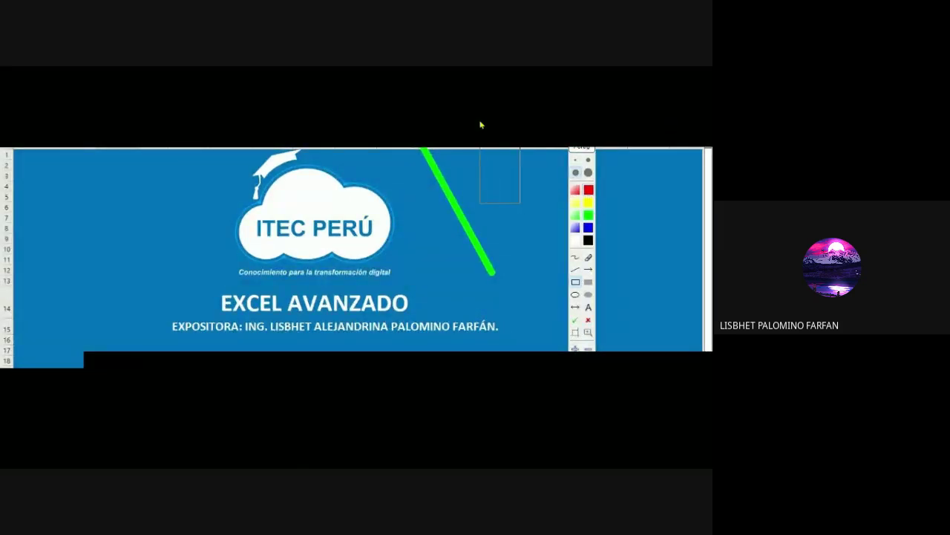
{"action": "left_click", "coordinate": [588, 268]}
{"action": "left_click_drag", "start_coordinate": [530, 232], "coordinate": [461, 110]}
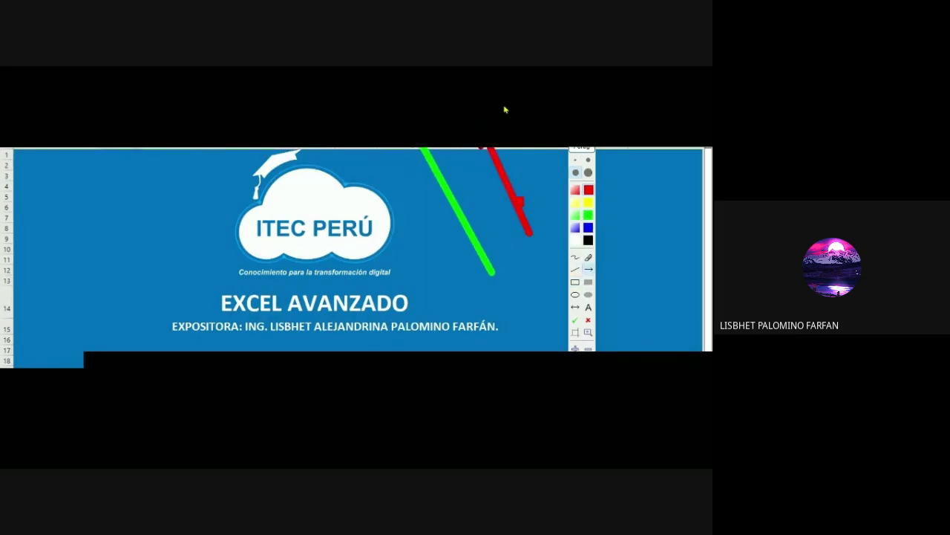
{"action": "key", "text": "Escape"}
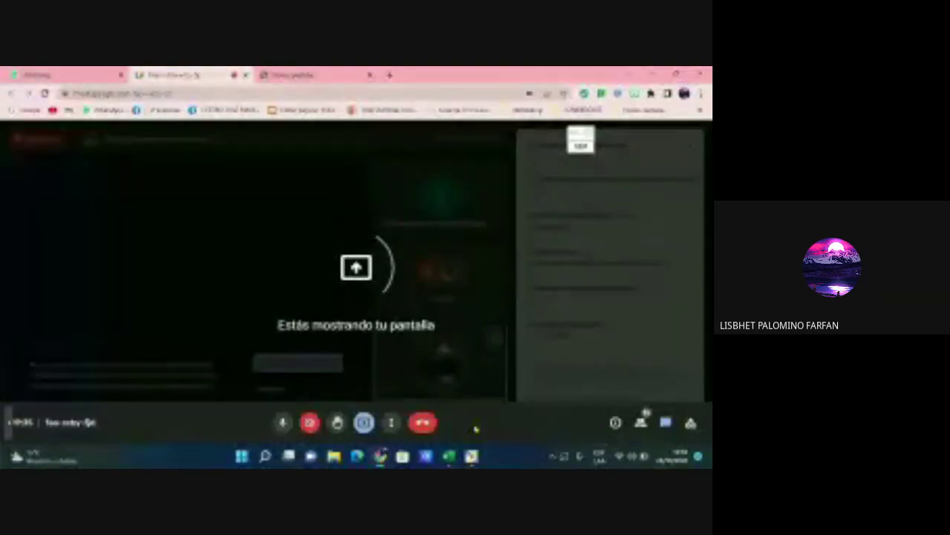
Bring the Excel workbook forward, toggle the drawing tools off, and move the drawing window aside
{"action": "left_click", "coordinate": [448, 456]}
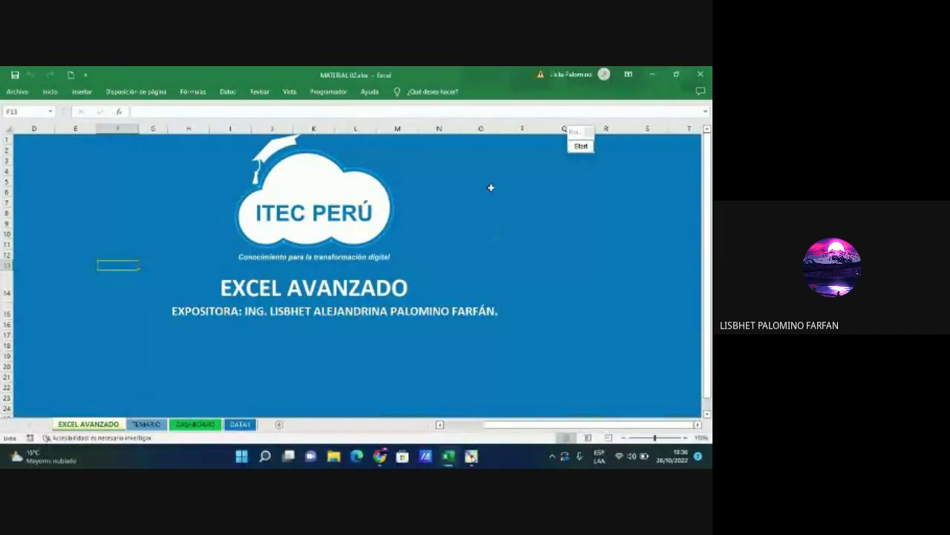
{"action": "left_click", "coordinate": [577, 145]}
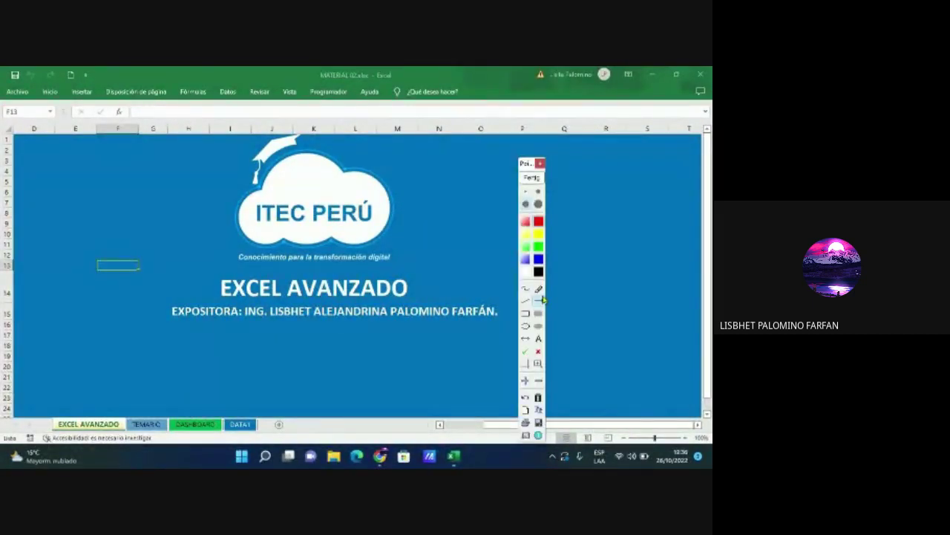
{"action": "left_click", "coordinate": [533, 177]}
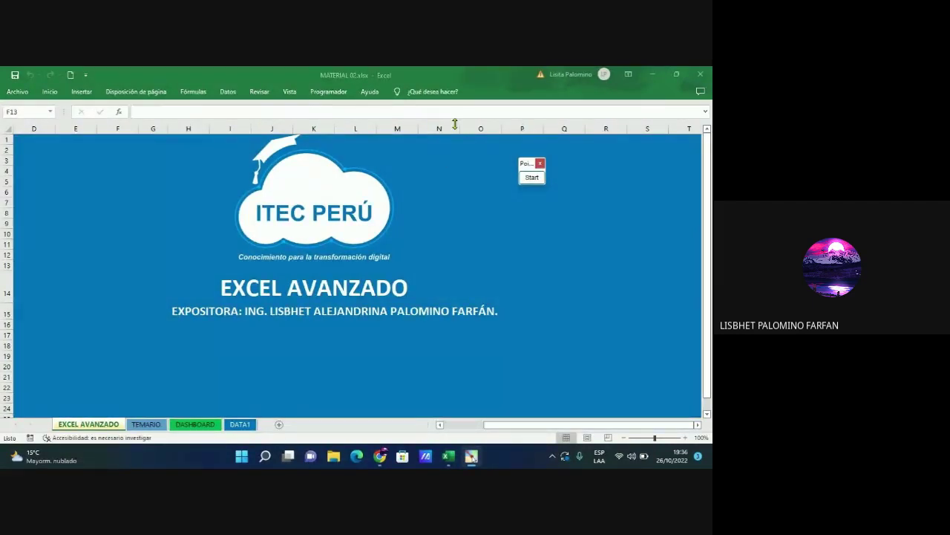
{"action": "left_click_drag", "start_coordinate": [527, 163], "coordinate": [632, 167]}
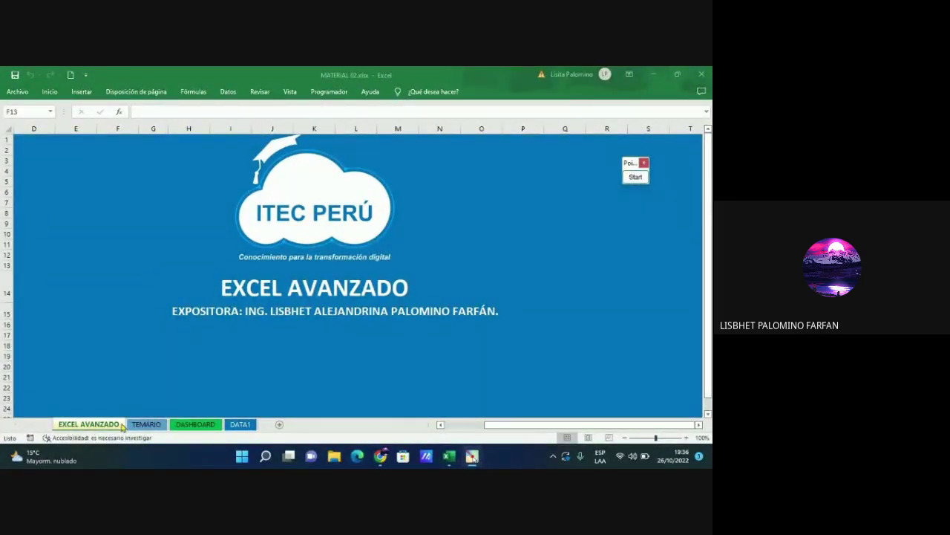
Check the Meet call briefly, return to Excel and open the TEMARIO sheet
{"action": "left_click", "coordinate": [380, 456]}
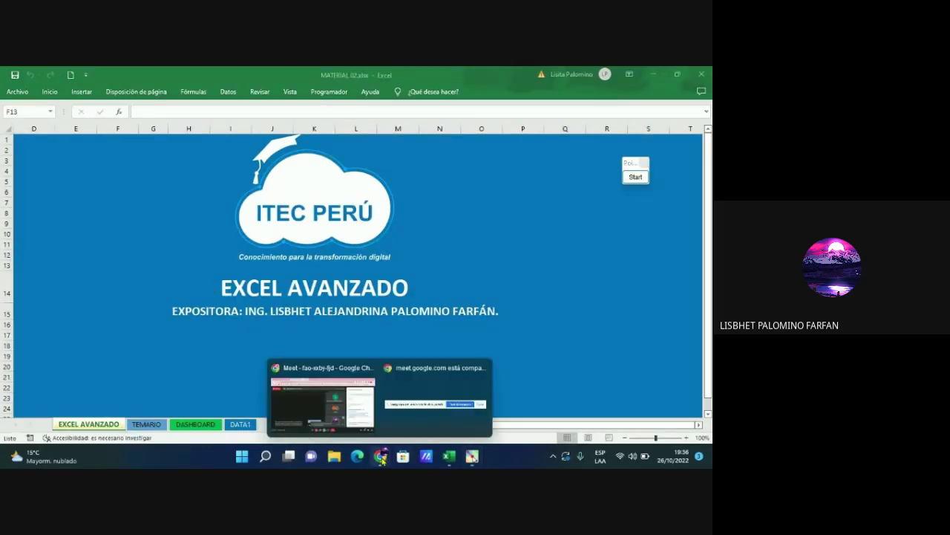
{"action": "left_click", "coordinate": [342, 384]}
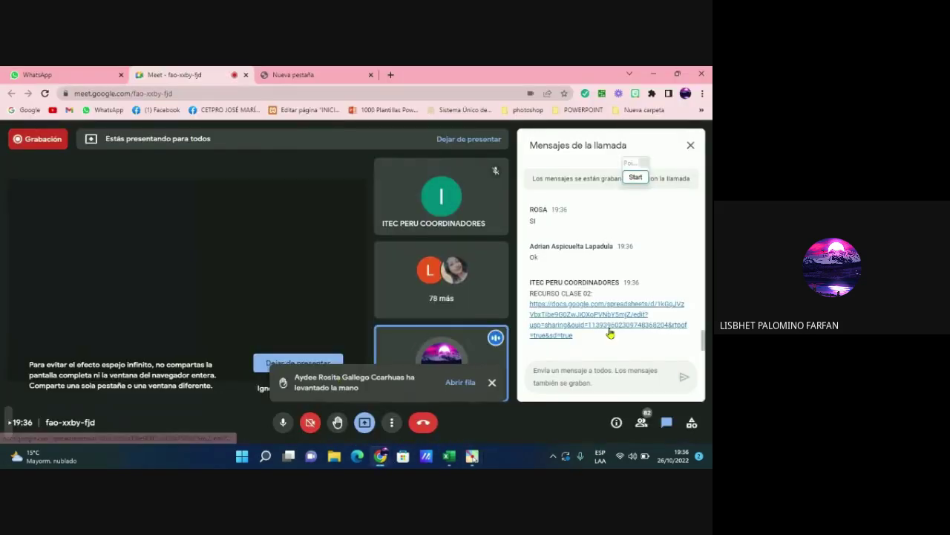
{"action": "left_click", "coordinate": [448, 456]}
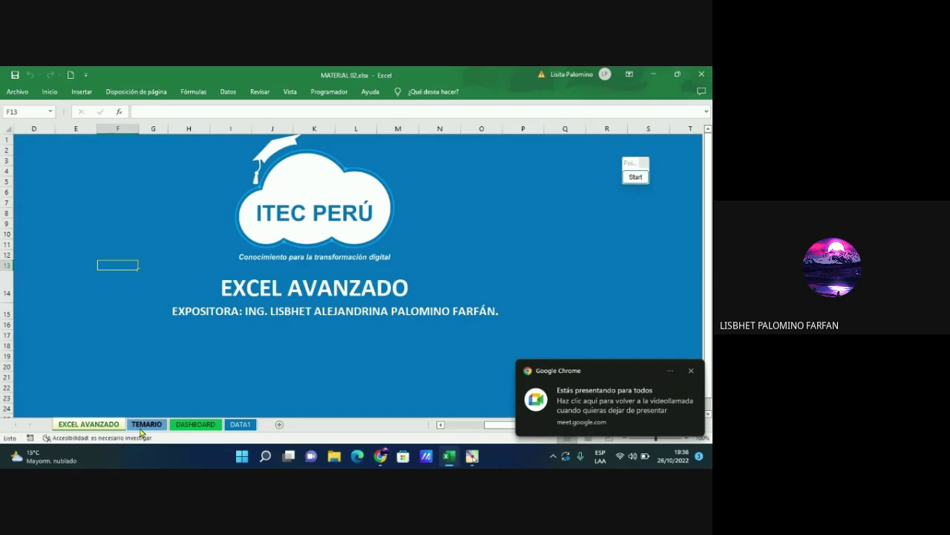
{"action": "left_click", "coordinate": [144, 425]}
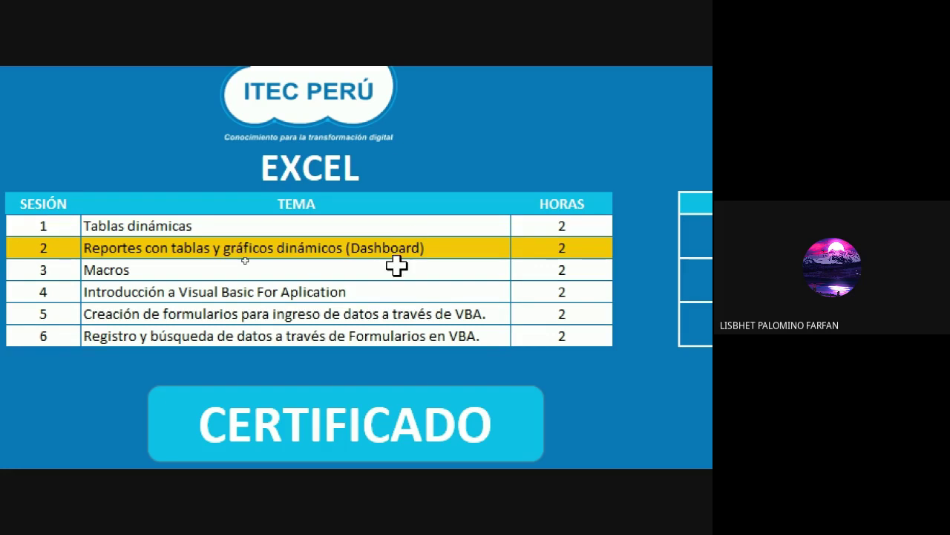
Scroll left across the TEMARIO sheet's six-session course table
{"action": "scroll", "coordinate": [119, 257], "scroll_direction": "left", "scroll_amount": 1}
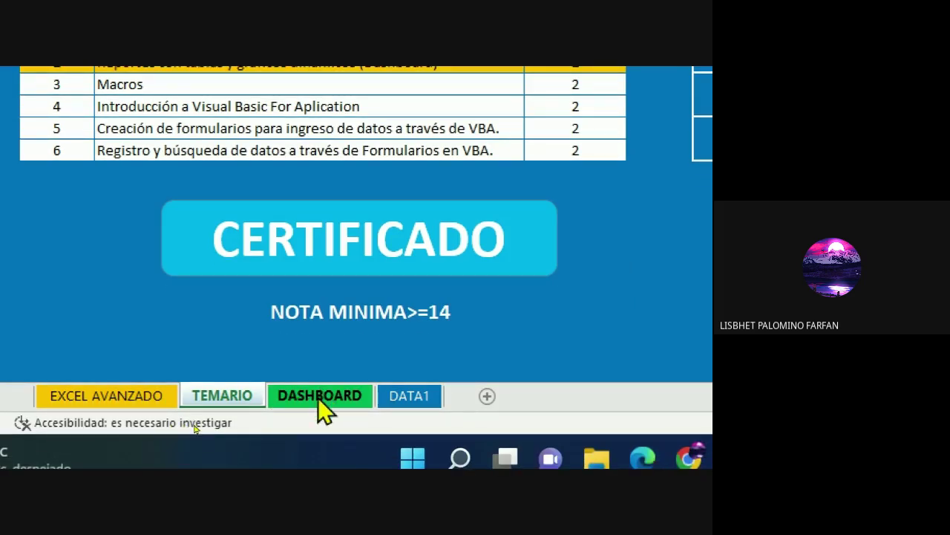
Open the DASHBOARD sheet and scroll to the region and gender charts and slicers
{"action": "left_click", "coordinate": [318, 396]}
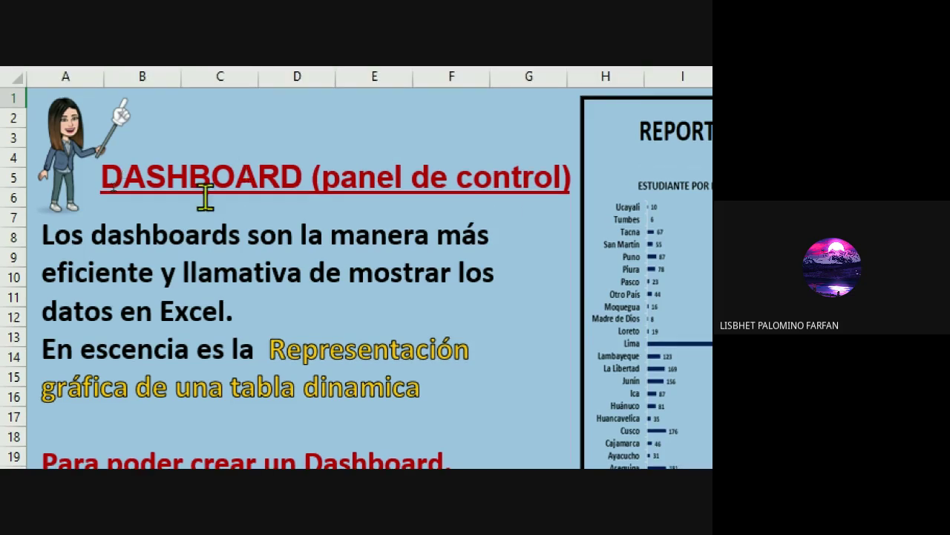
{"action": "scroll", "coordinate": [306, 331], "scroll_direction": "down", "scroll_amount": 1}
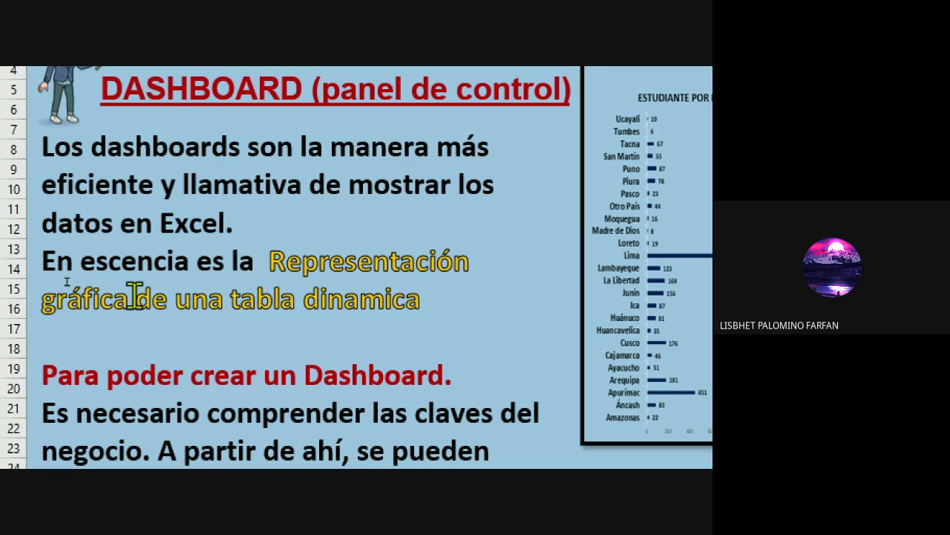
{"action": "scroll", "coordinate": [248, 117], "scroll_direction": "up", "scroll_amount": 1}
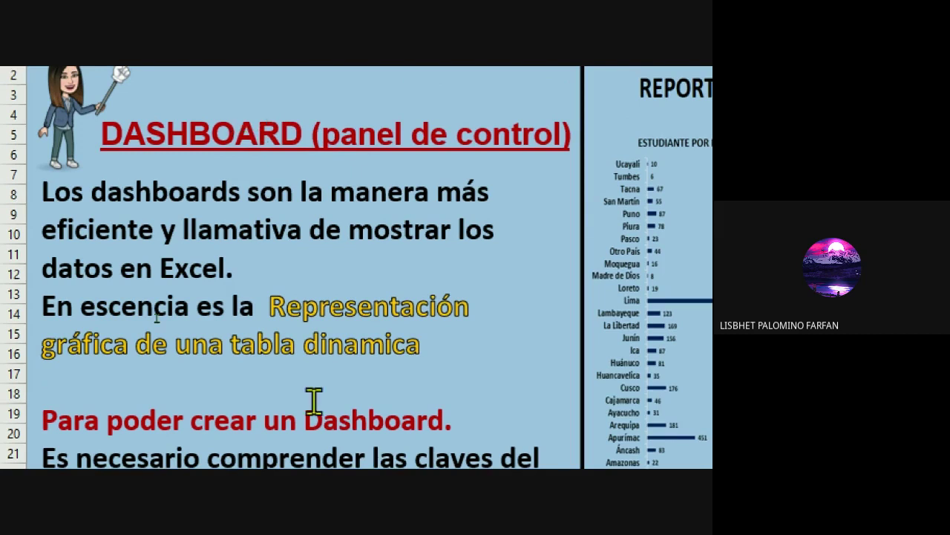
{"action": "scroll", "coordinate": [314, 401], "scroll_direction": "down", "scroll_amount": 3}
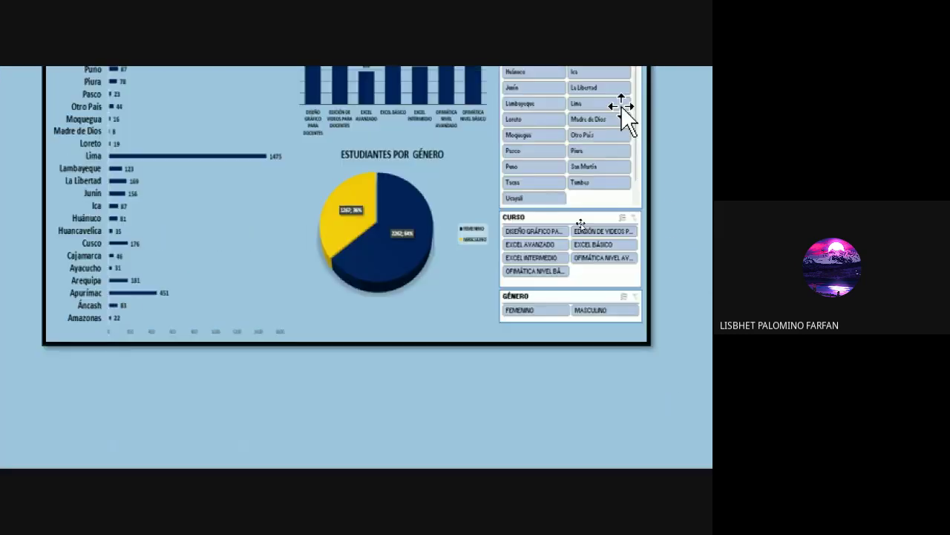
{"action": "scroll", "coordinate": [594, 111], "scroll_direction": "up", "scroll_amount": 4}
{"action": "scroll", "coordinate": [283, 118], "scroll_direction": "up", "scroll_amount": 1}
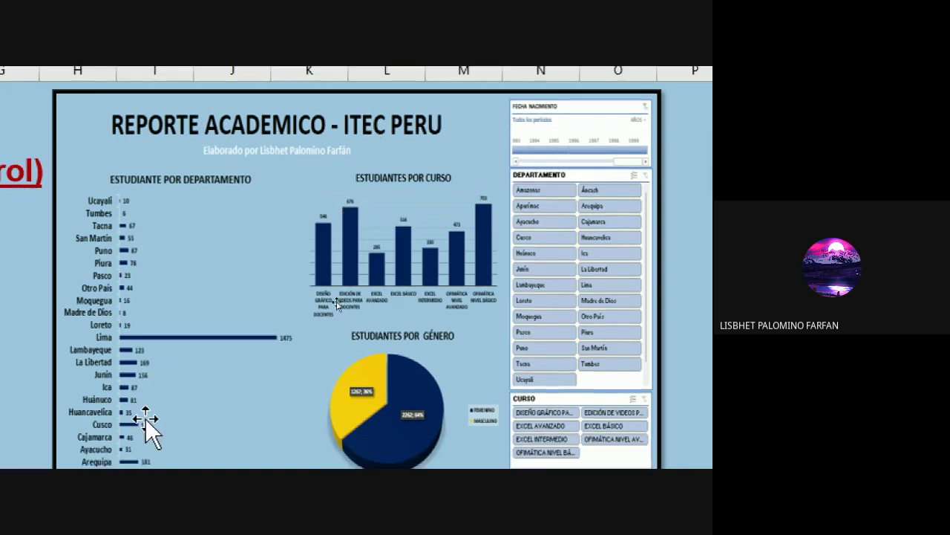
{"action": "scroll", "coordinate": [130, 401], "scroll_direction": "down", "scroll_amount": 1}
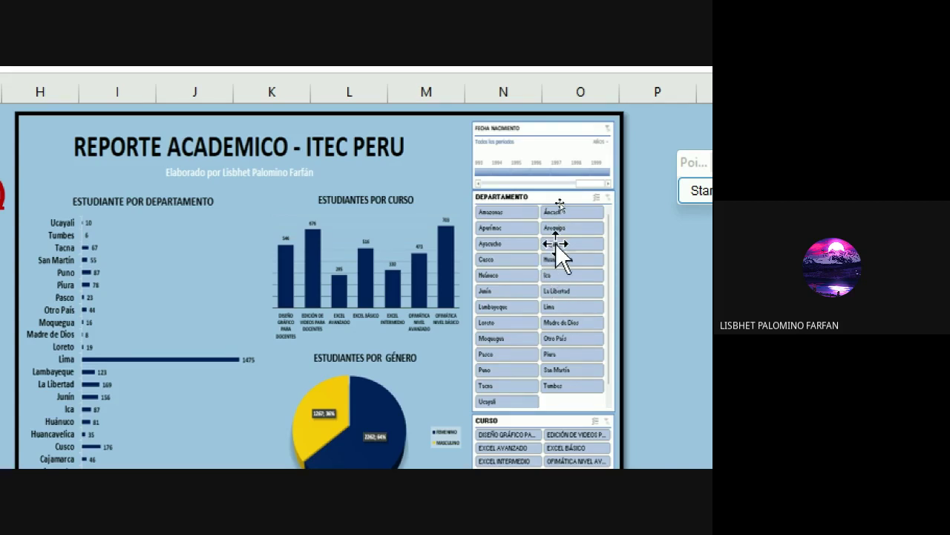
{"action": "scroll", "coordinate": [535, 316], "scroll_direction": "down", "scroll_amount": 2}
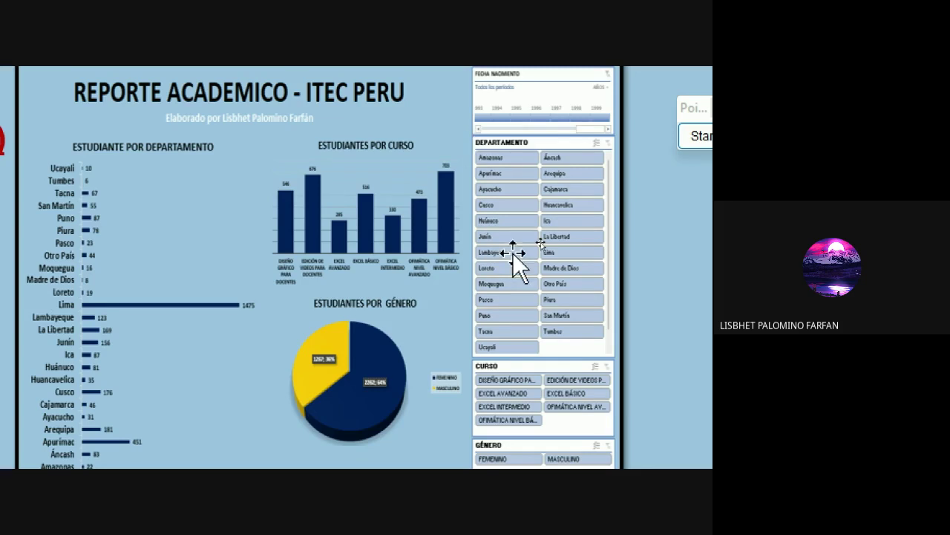
{"action": "scroll", "coordinate": [505, 239], "scroll_direction": "up", "scroll_amount": 2}
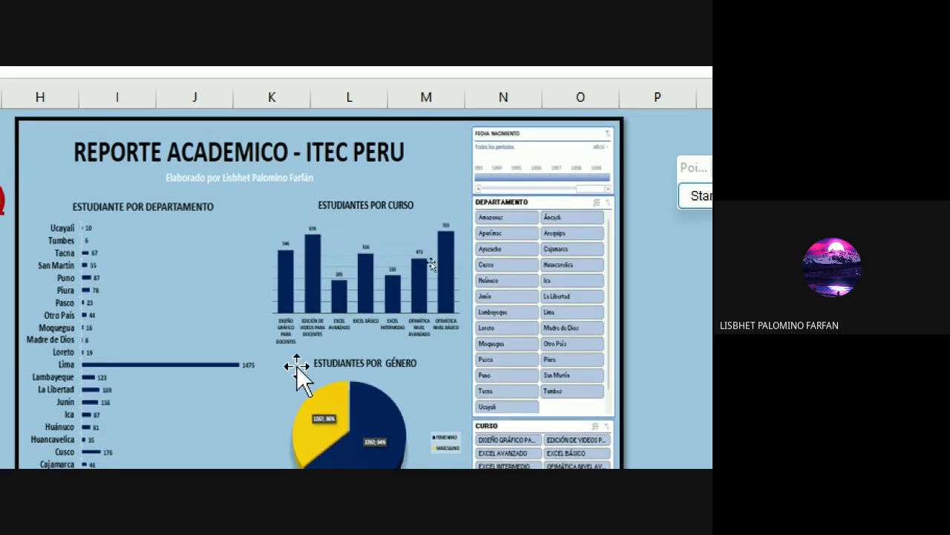
{"action": "scroll", "coordinate": [297, 366], "scroll_direction": "down", "scroll_amount": 3}
{"action": "scroll", "coordinate": [267, 418], "scroll_direction": "down", "scroll_amount": 1}
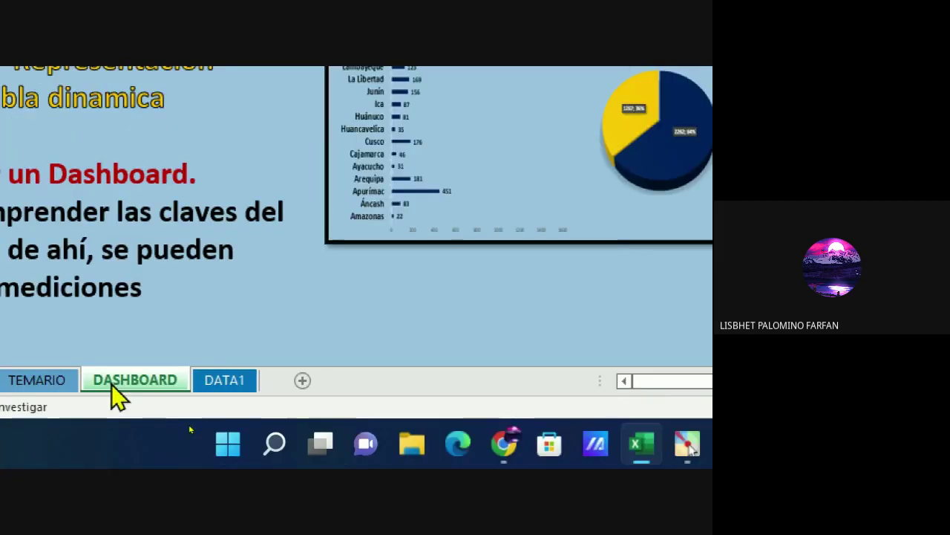
Open the DATA1 sheet and scroll sideways across the participant data columns
{"action": "left_click", "coordinate": [236, 386]}
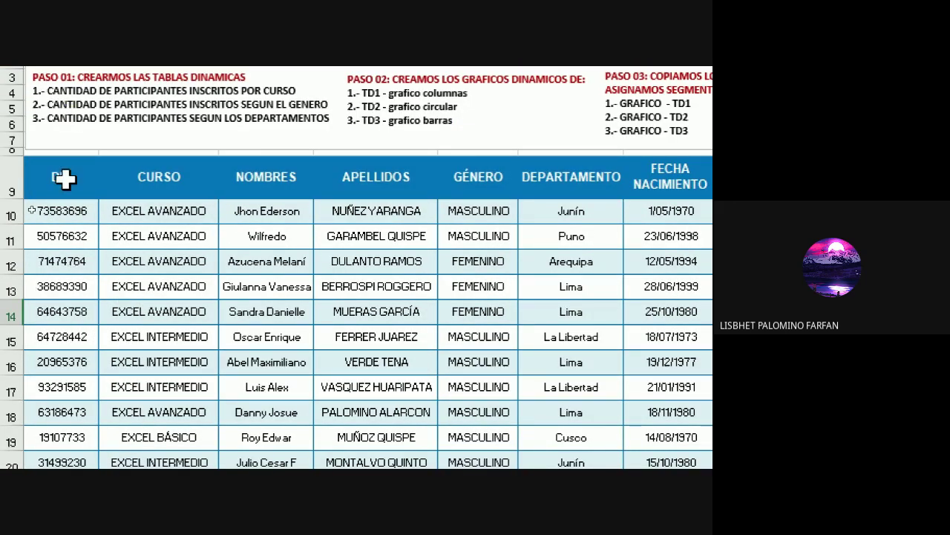
{"action": "scroll", "coordinate": [537, 178], "scroll_direction": "right", "scroll_amount": 2}
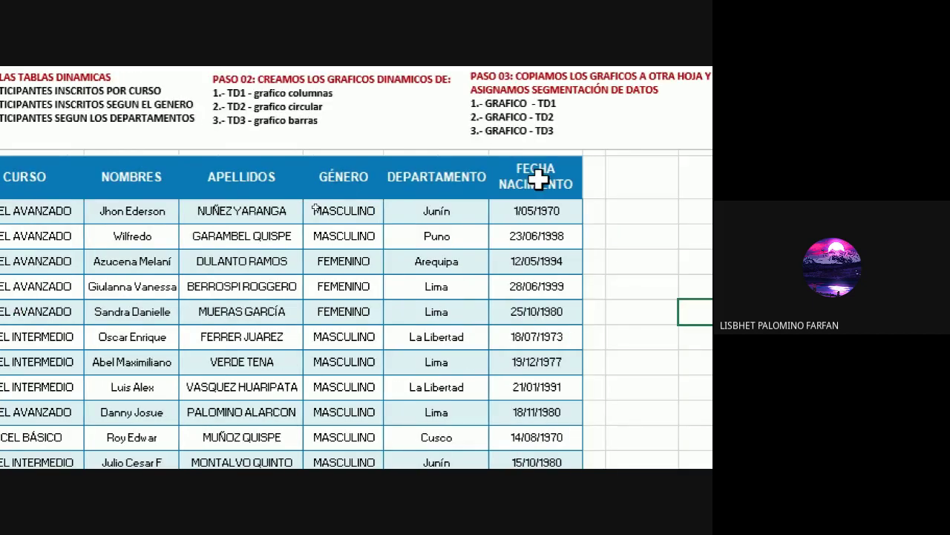
{"action": "scroll", "coordinate": [55, 221], "scroll_direction": "left", "scroll_amount": 2}
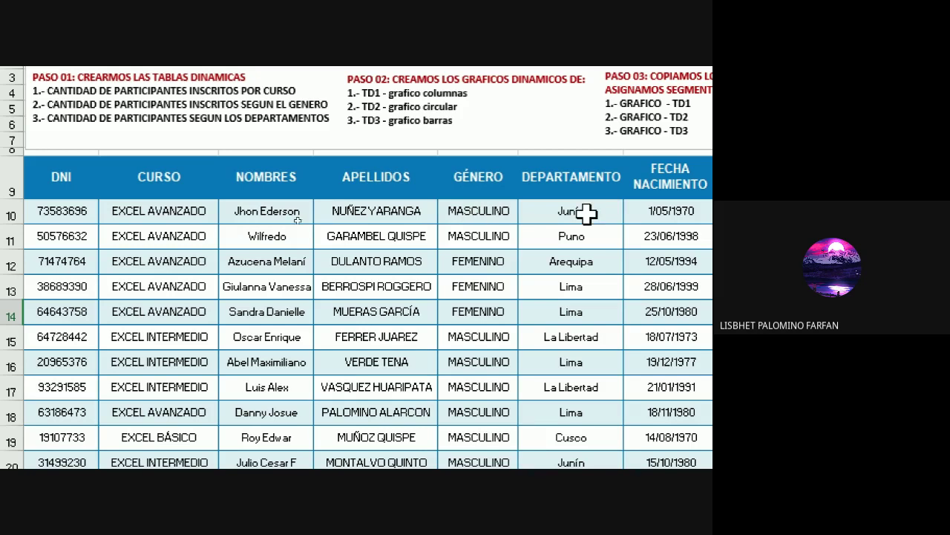
{"action": "scroll", "coordinate": [621, 235], "scroll_direction": "right", "scroll_amount": 2}
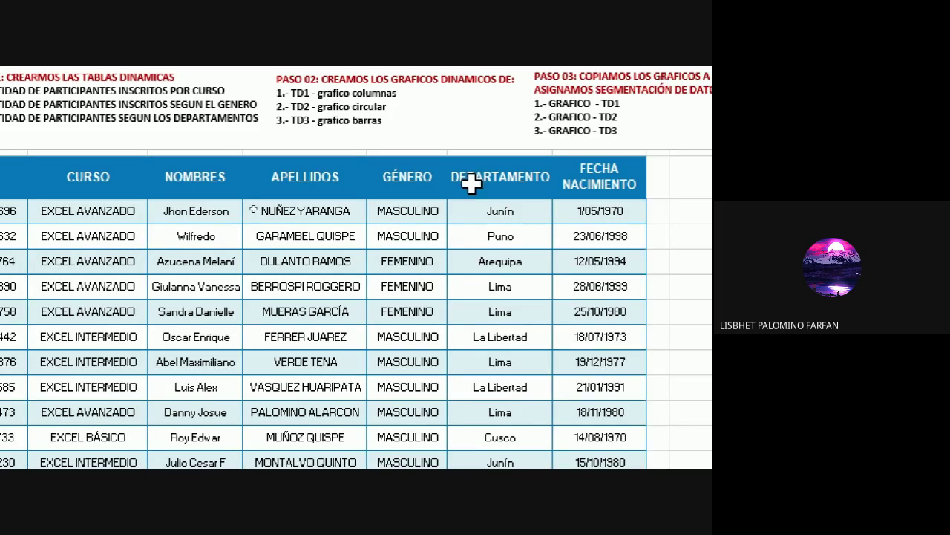
{"action": "scroll", "coordinate": [43, 262], "scroll_direction": "left", "scroll_amount": 2}
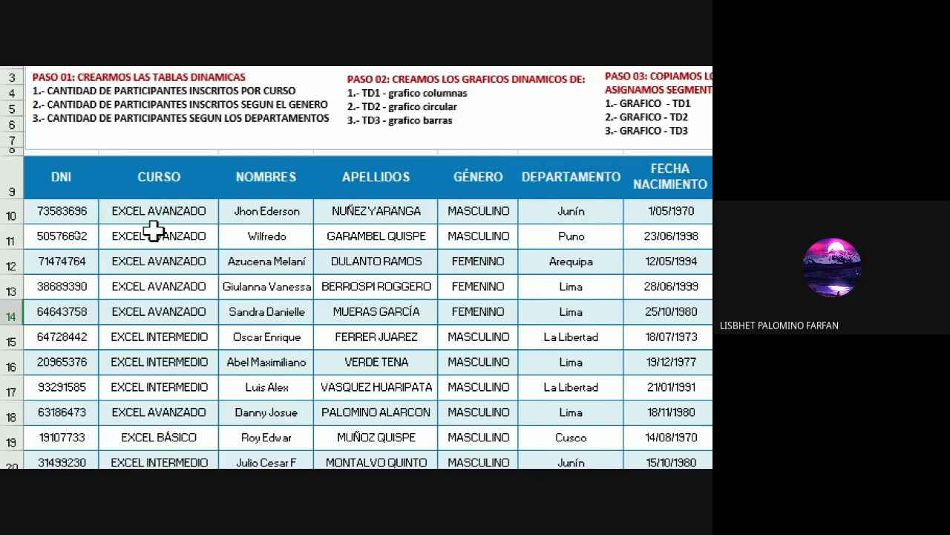
{"action": "scroll", "coordinate": [152, 236], "scroll_direction": "down", "scroll_amount": 1}
{"action": "scroll", "coordinate": [153, 240], "scroll_direction": "down", "scroll_amount": 1}
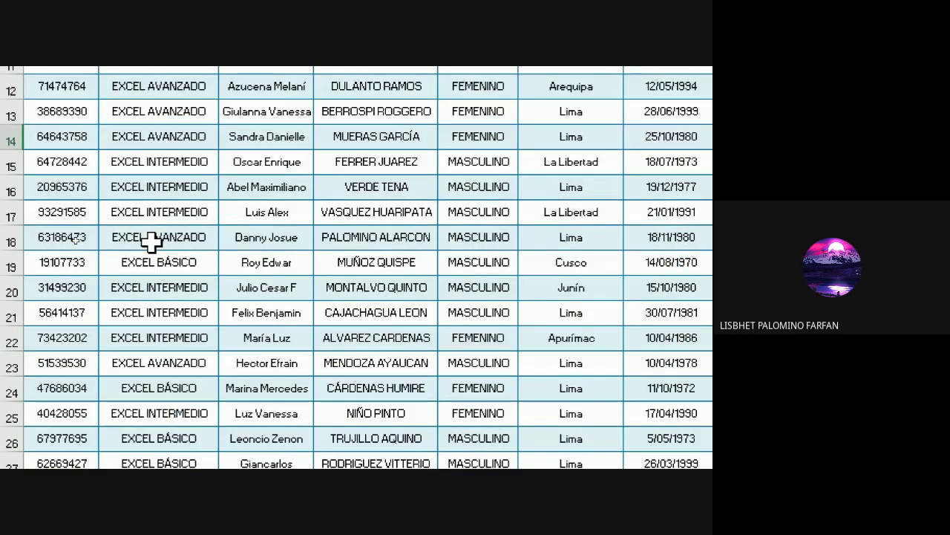
{"action": "scroll", "coordinate": [190, 277], "scroll_direction": "down", "scroll_amount": 3}
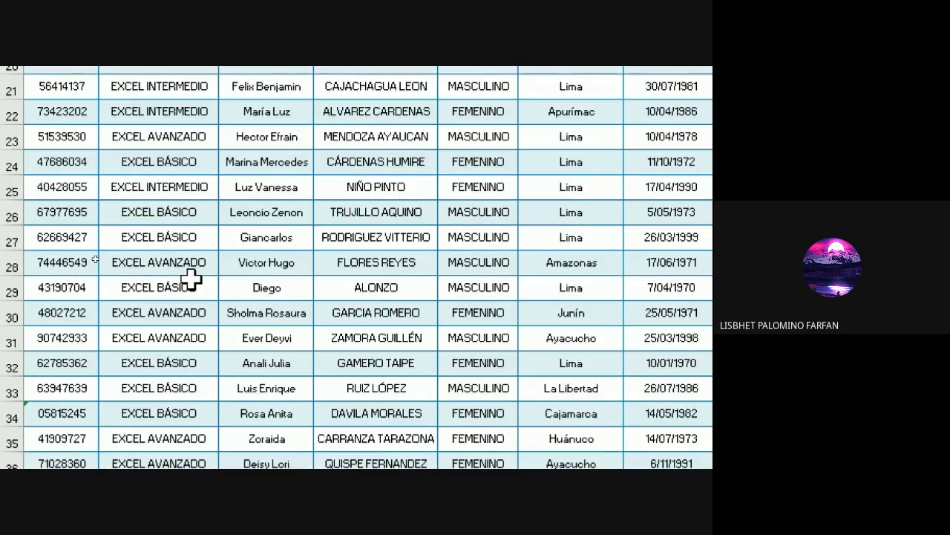
{"action": "scroll", "coordinate": [190, 278], "scroll_direction": "down", "scroll_amount": 2}
{"action": "scroll", "coordinate": [190, 278], "scroll_direction": "down", "scroll_amount": 2}
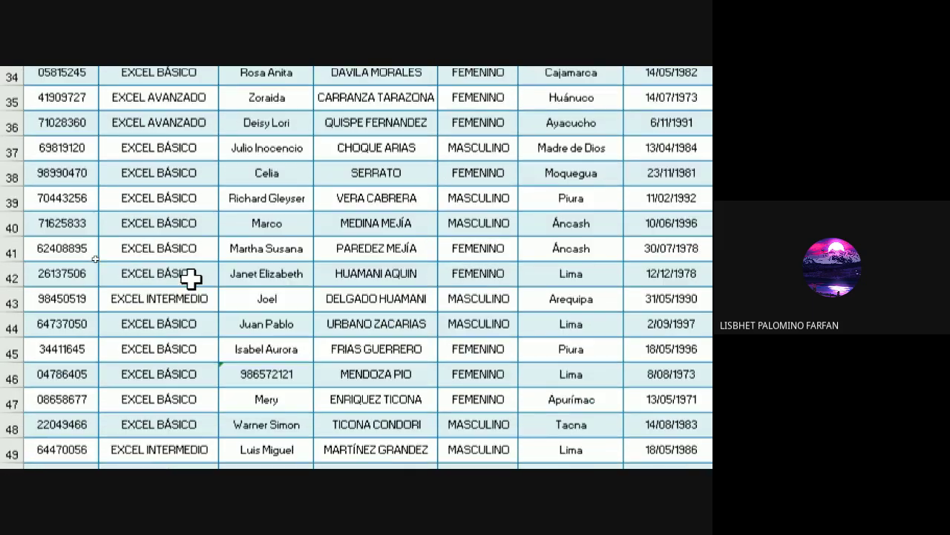
{"action": "scroll", "coordinate": [190, 278], "scroll_direction": "down", "scroll_amount": 5}
{"action": "scroll", "coordinate": [190, 278], "scroll_direction": "down", "scroll_amount": 2}
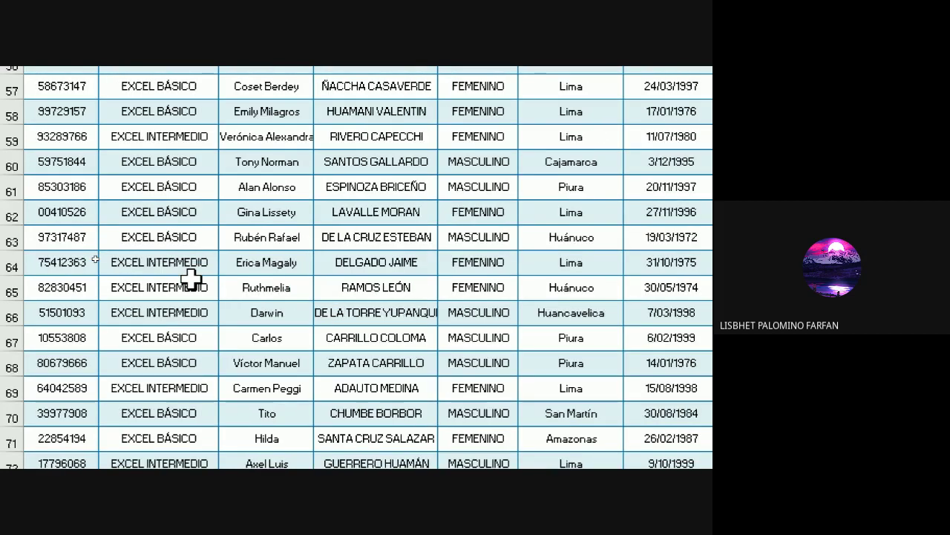
{"action": "scroll", "coordinate": [190, 277], "scroll_direction": "down", "scroll_amount": 4}
{"action": "scroll", "coordinate": [190, 278], "scroll_direction": "down", "scroll_amount": 3}
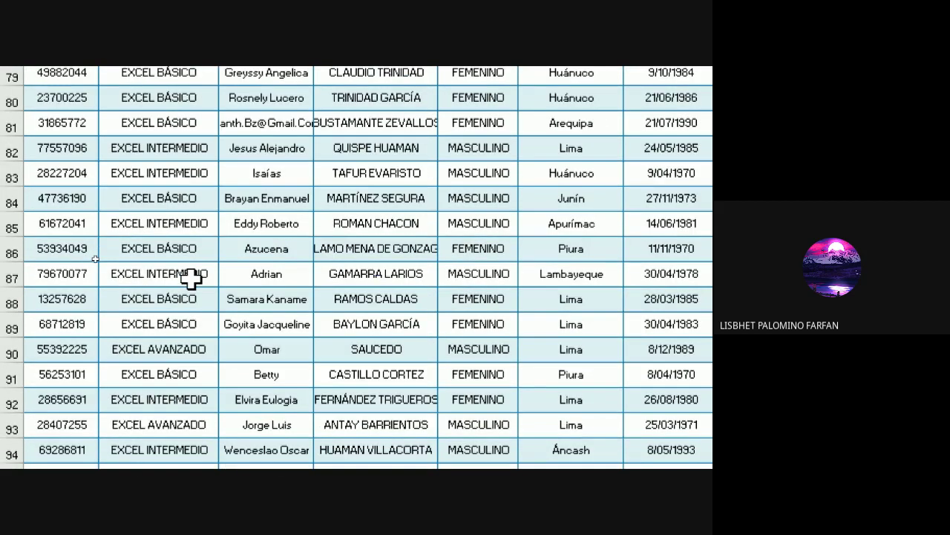
{"action": "scroll", "coordinate": [190, 278], "scroll_direction": "down", "scroll_amount": 8}
{"action": "scroll", "coordinate": [190, 277], "scroll_direction": "down", "scroll_amount": 5}
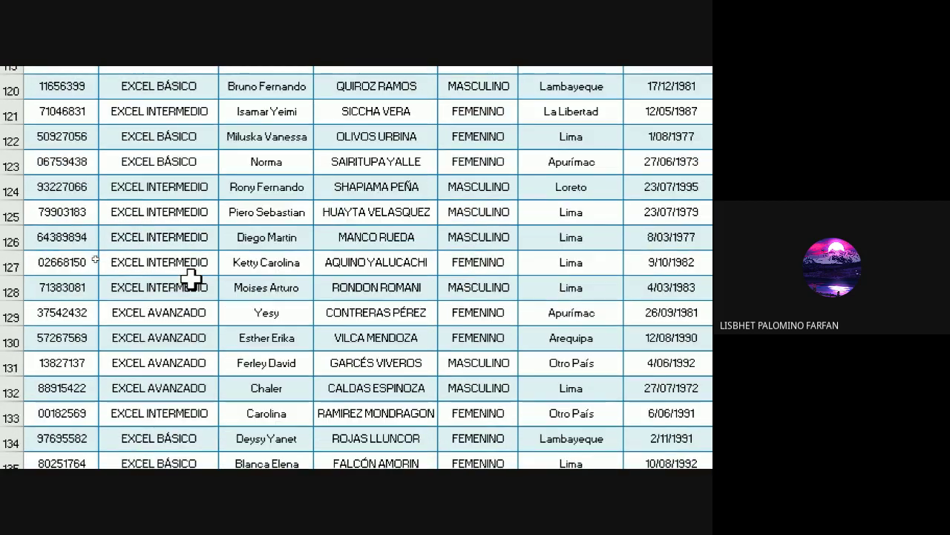
{"action": "scroll", "coordinate": [190, 278], "scroll_direction": "down", "scroll_amount": 7}
{"action": "scroll", "coordinate": [190, 278], "scroll_direction": "down", "scroll_amount": 7}
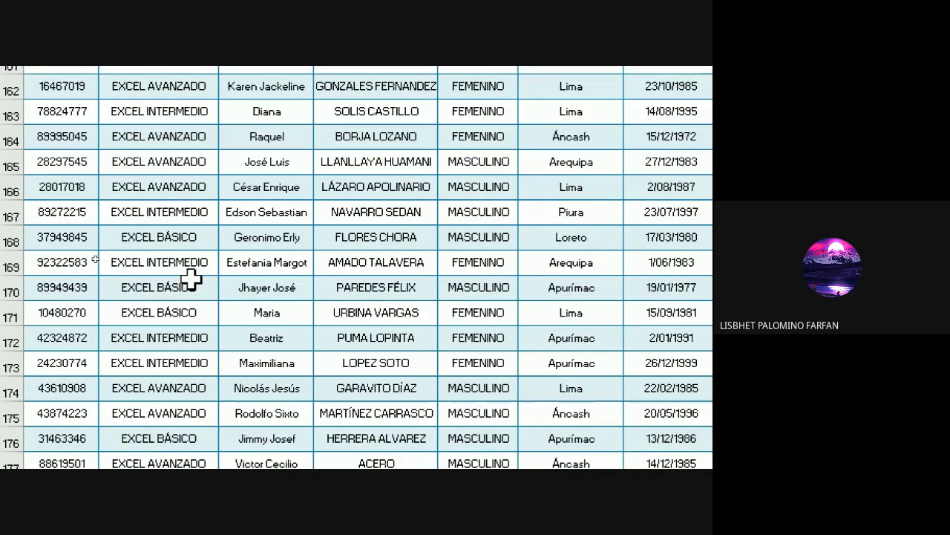
{"action": "scroll", "coordinate": [190, 278], "scroll_direction": "down", "scroll_amount": 6}
{"action": "scroll", "coordinate": [190, 278], "scroll_direction": "down", "scroll_amount": 4}
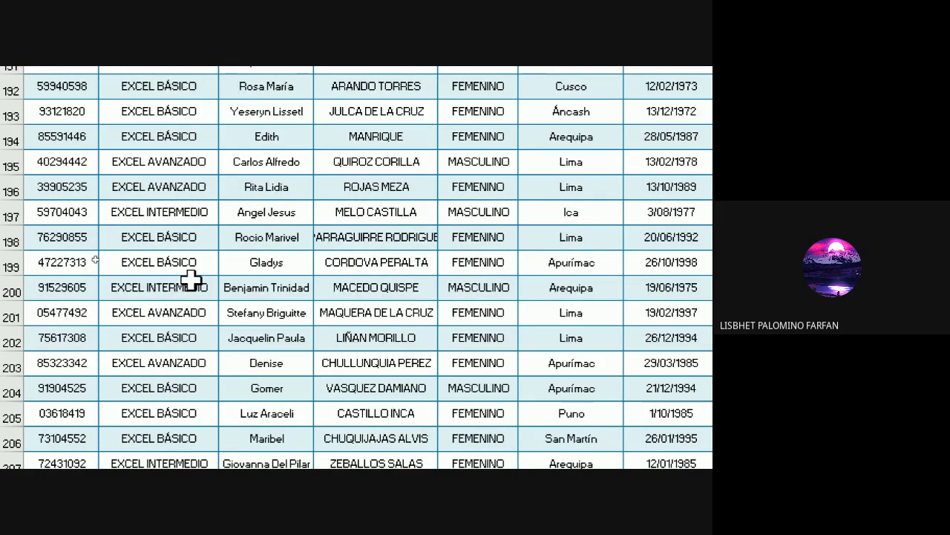
{"action": "scroll", "coordinate": [190, 277], "scroll_direction": "up", "scroll_amount": 13}
{"action": "scroll", "coordinate": [196, 278], "scroll_direction": "up", "scroll_amount": 15}
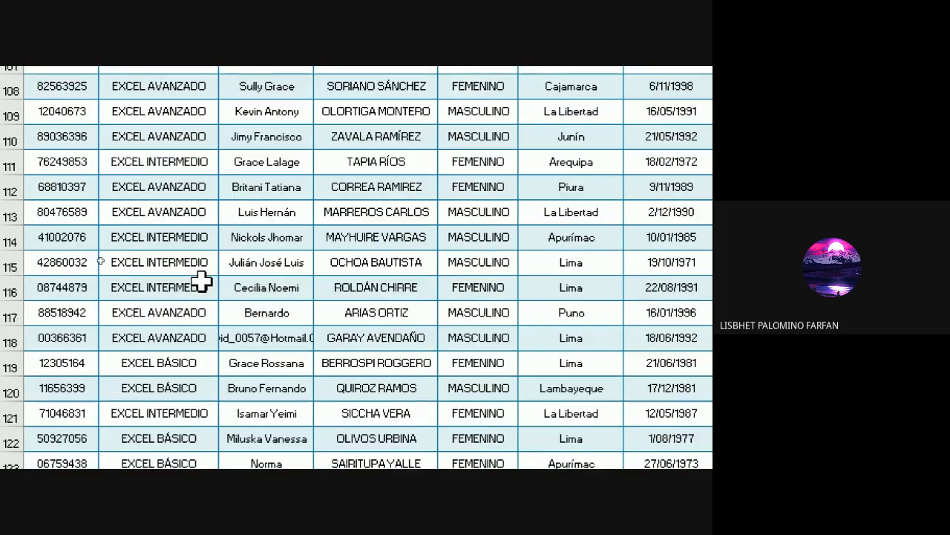
{"action": "scroll", "coordinate": [199, 283], "scroll_direction": "up", "scroll_amount": 12}
{"action": "scroll", "coordinate": [198, 285], "scroll_direction": "up", "scroll_amount": 11}
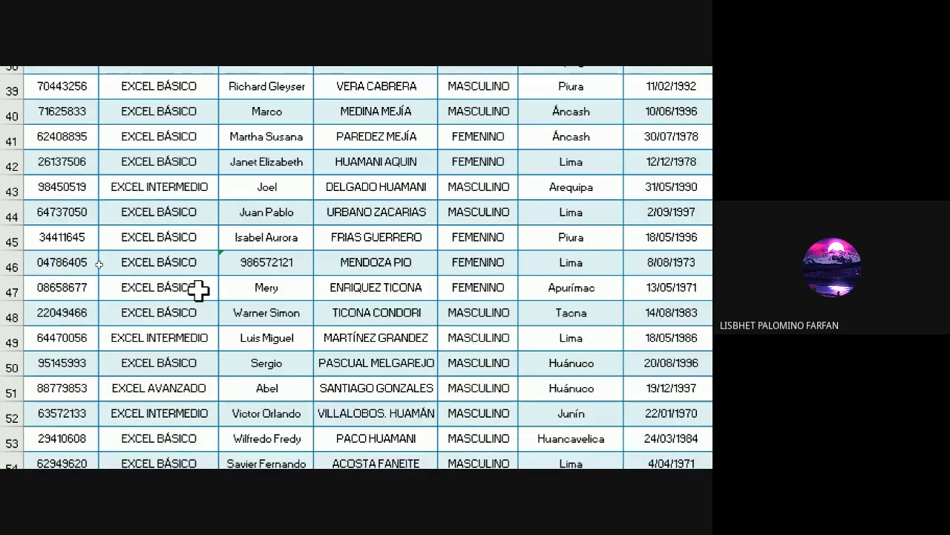
{"action": "scroll", "coordinate": [199, 291], "scroll_direction": "up", "scroll_amount": 9}
{"action": "scroll", "coordinate": [193, 295], "scroll_direction": "up", "scroll_amount": 3}
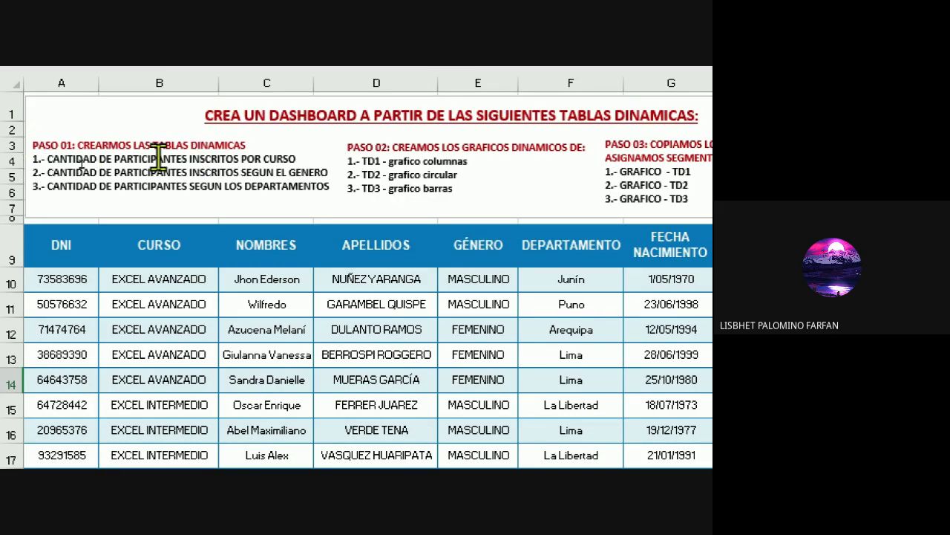
Outline the PASO 01 per-course count task, clear it, then select cell C13 in the table
{"action": "left_click", "coordinate": [317, 156]}
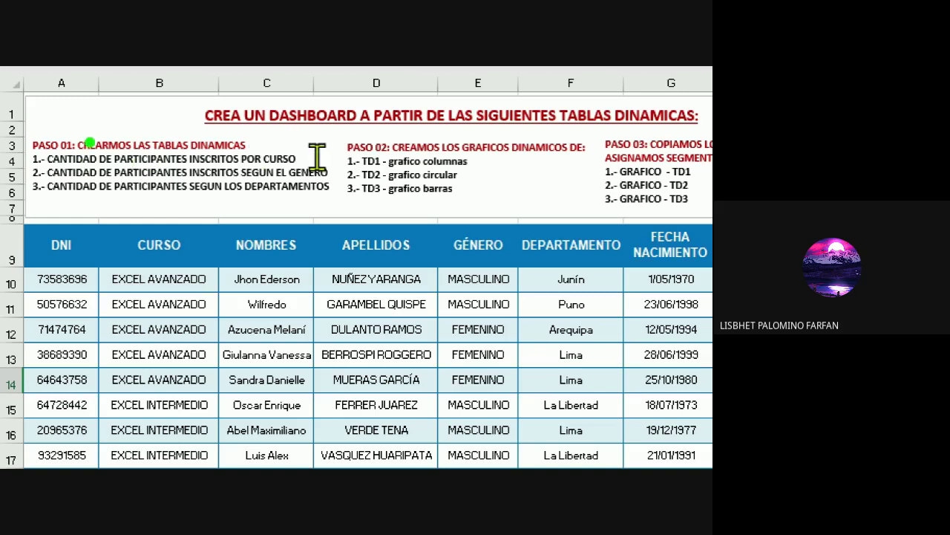
{"action": "left_click_drag", "start_coordinate": [28, 142], "coordinate": [308, 169]}
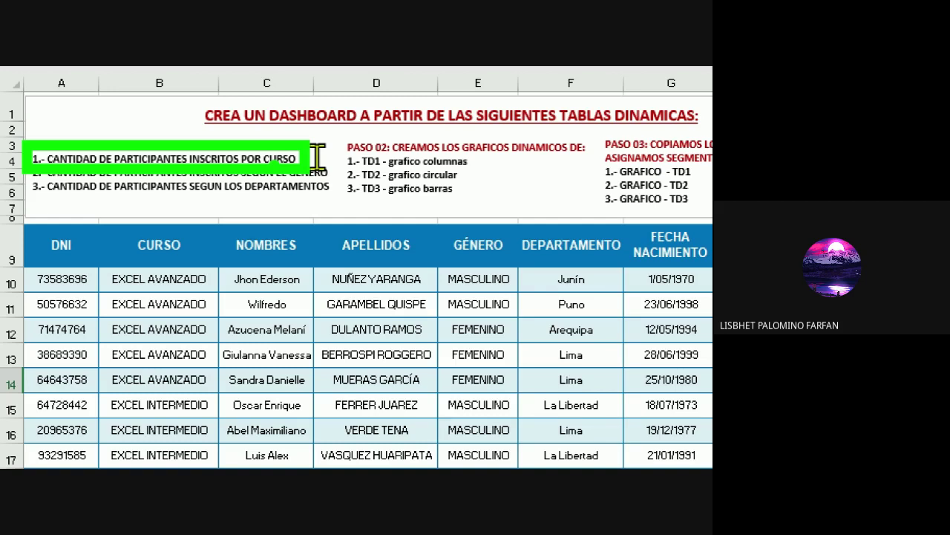
{"action": "key", "text": "Escape"}
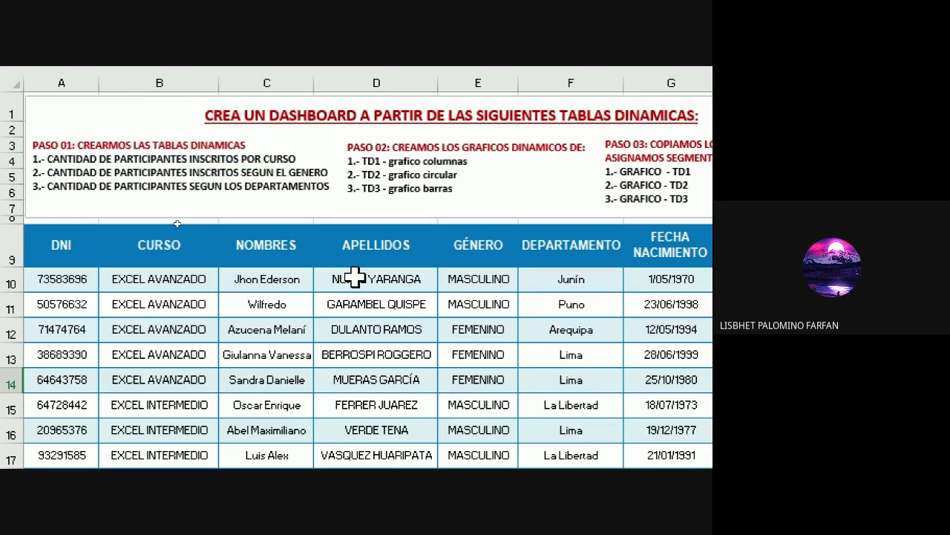
{"action": "left_click", "coordinate": [298, 355]}
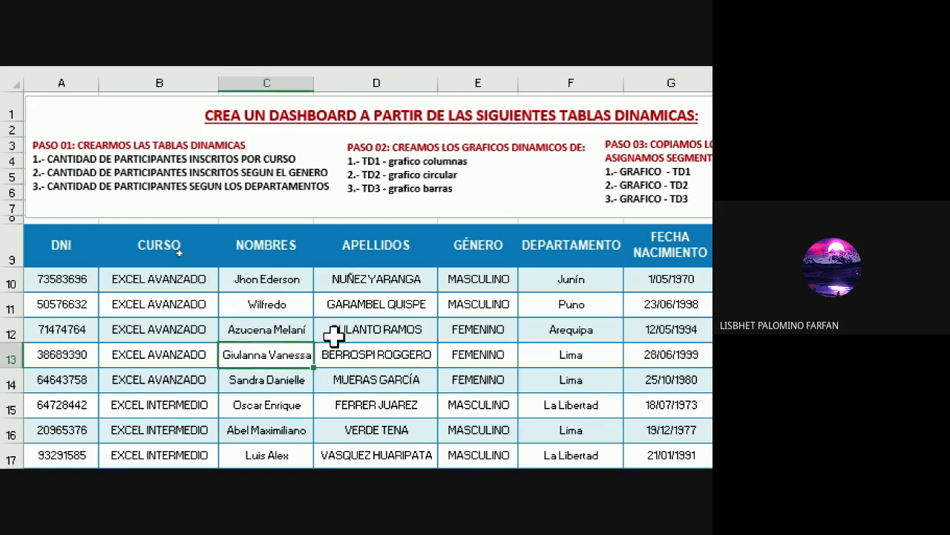
{"action": "scroll", "coordinate": [278, 419], "scroll_direction": "down", "scroll_amount": 1}
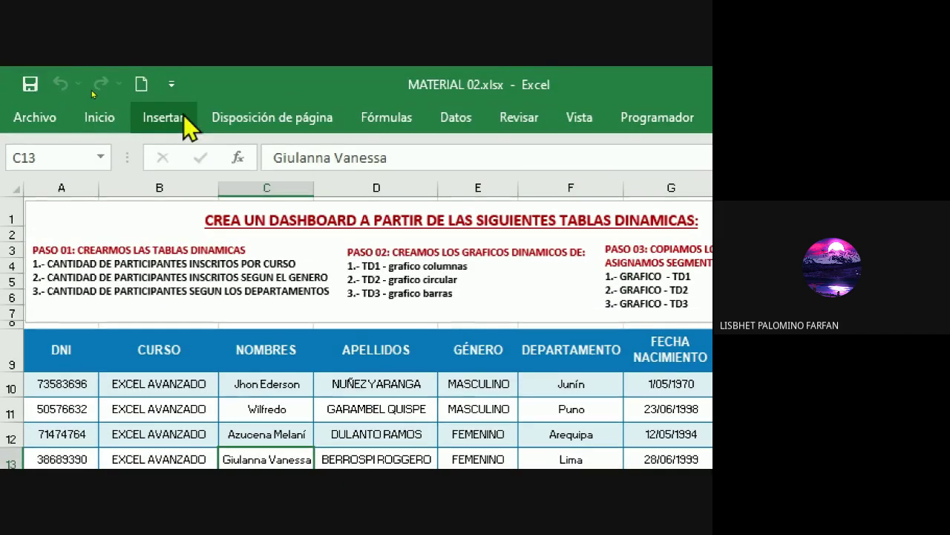
Start a new pivot table from the Tabla2 data via the Insert commands
{"action": "left_click", "coordinate": [180, 112]}
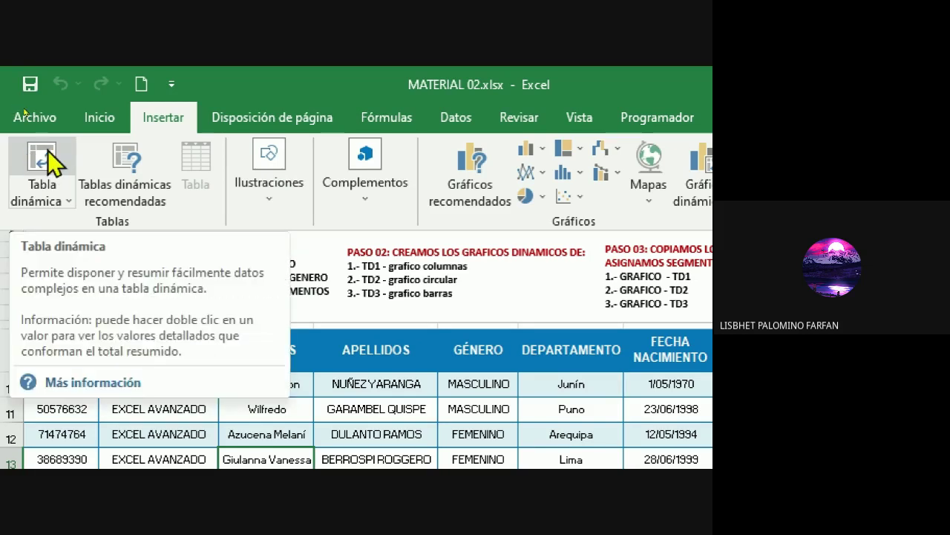
{"action": "left_click", "coordinate": [47, 160]}
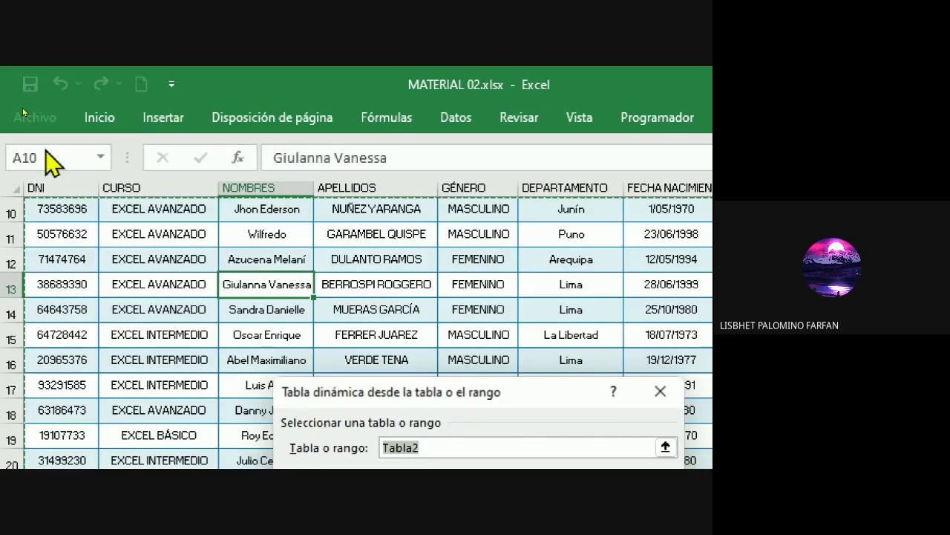
{"action": "scroll", "coordinate": [542, 329], "scroll_direction": "up", "scroll_amount": 1}
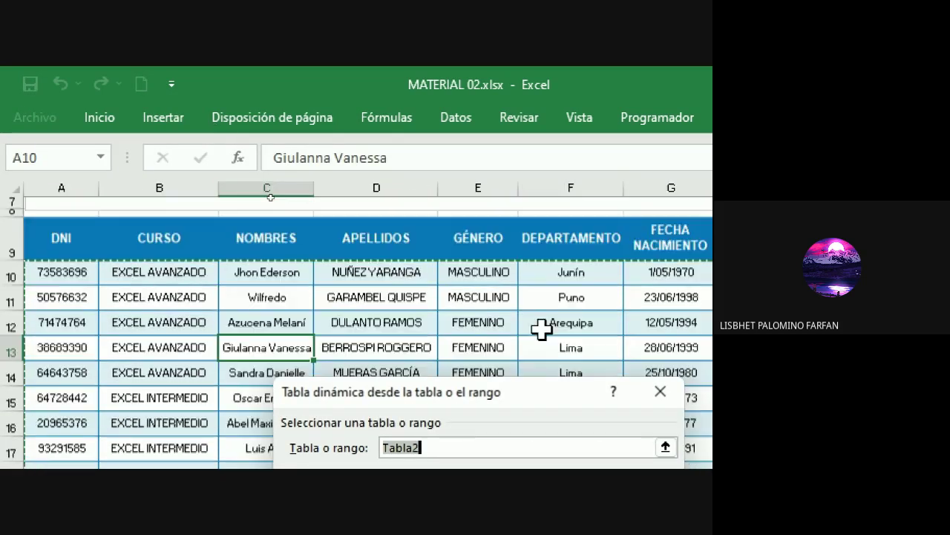
{"action": "scroll", "coordinate": [542, 329], "scroll_direction": "up", "scroll_amount": 2}
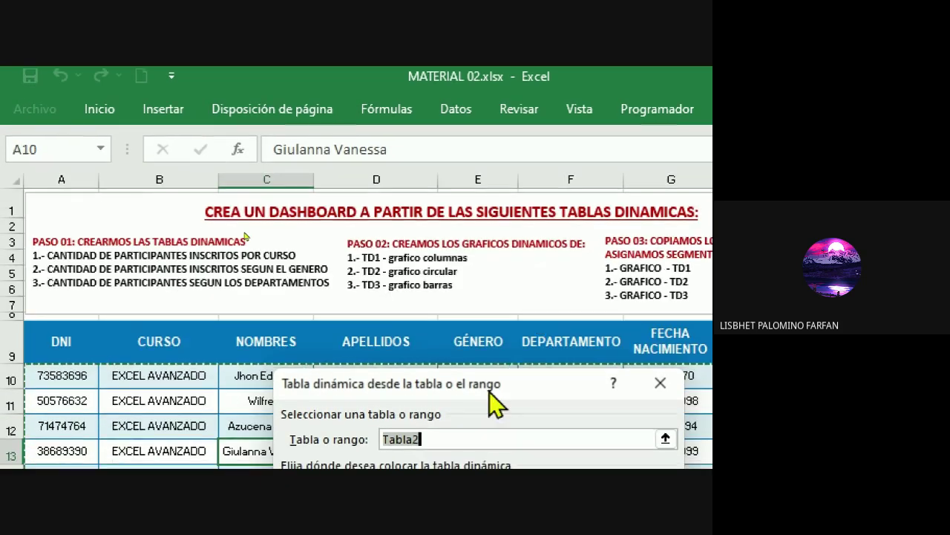
{"action": "mouse_move", "coordinate": [489, 390]}
{"action": "left_mouse_down"}
{"action": "mouse_move", "coordinate": [525, 248]}
{"action": "mouse_move", "coordinate": [553, 186]}
{"action": "left_mouse_up"}
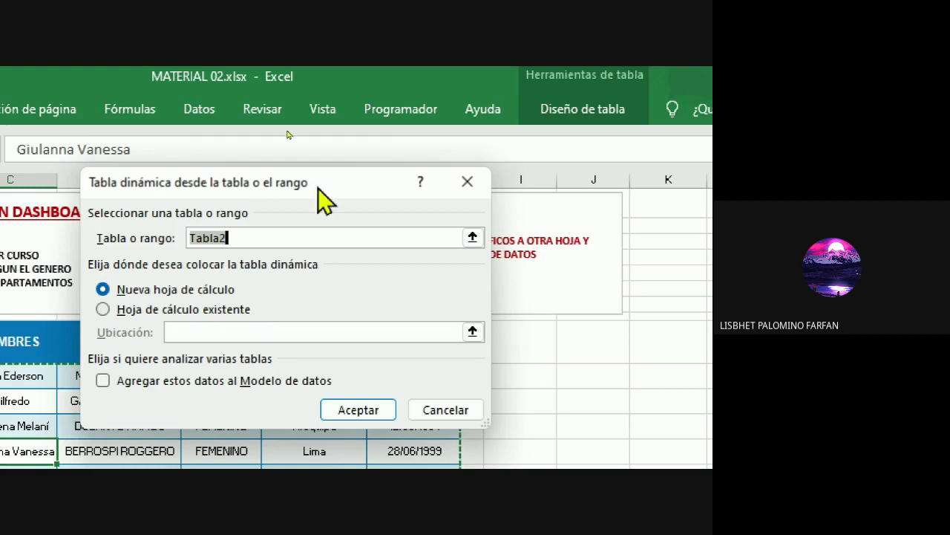
Choose 'Hoja de cálculo existente' as placement and focus the Ubicación box
{"action": "left_click_drag", "start_coordinate": [325, 199], "coordinate": [261, 186]}
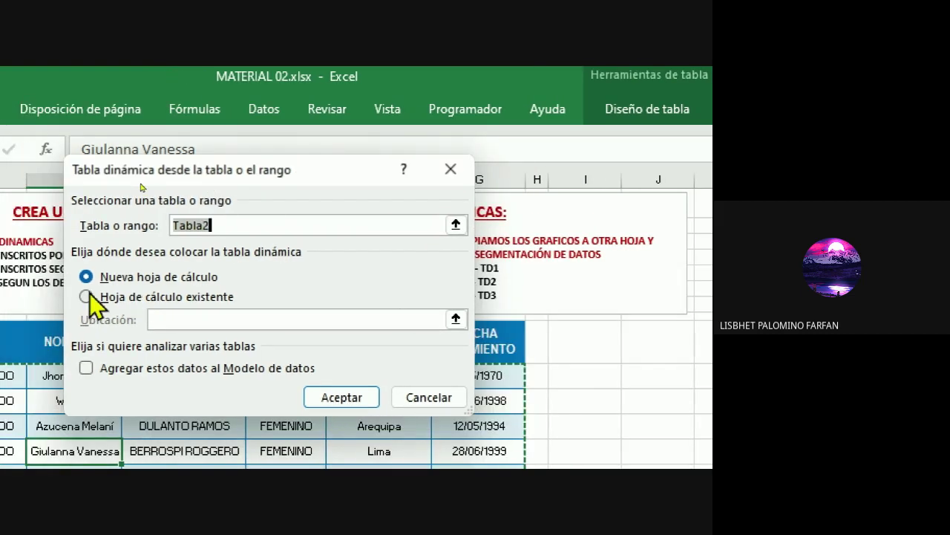
{"action": "left_click", "coordinate": [89, 297]}
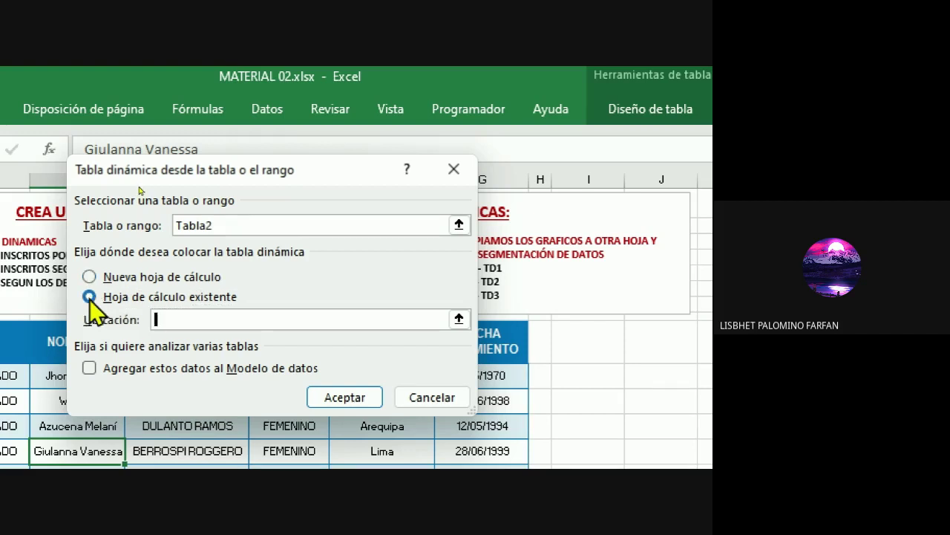
{"action": "left_click", "coordinate": [89, 297]}
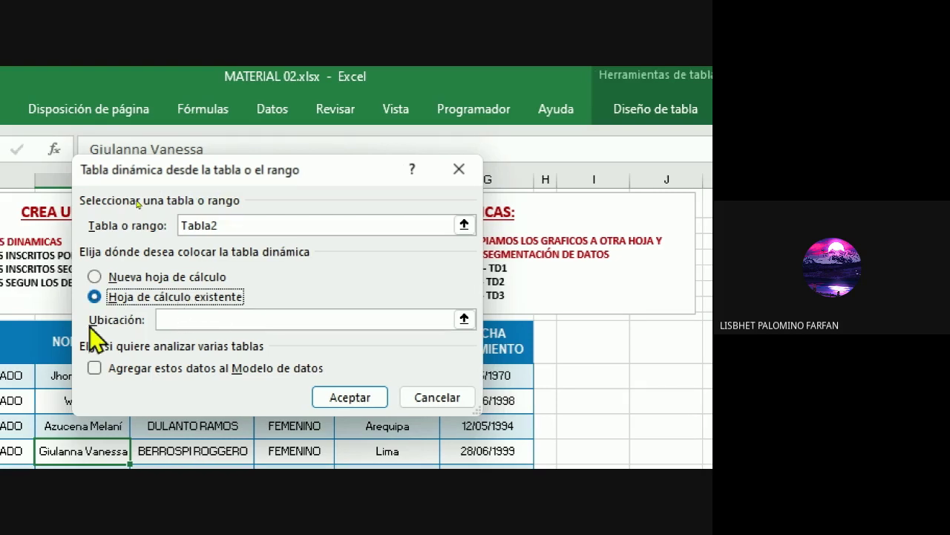
{"action": "left_click", "coordinate": [164, 319]}
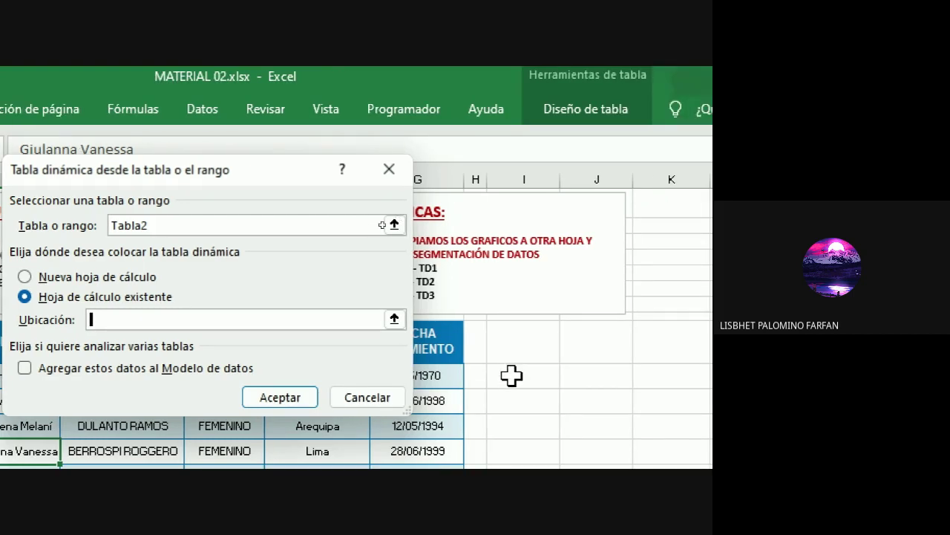
Set the pivot table location to DATA1!$I$10 and confirm with Aceptar
{"action": "left_click", "coordinate": [512, 375]}
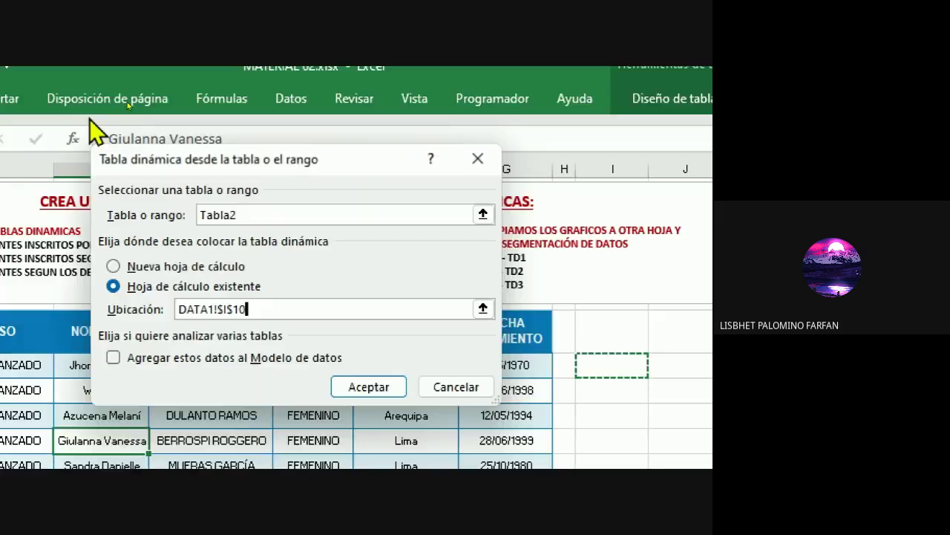
{"action": "left_click", "coordinate": [431, 294]}
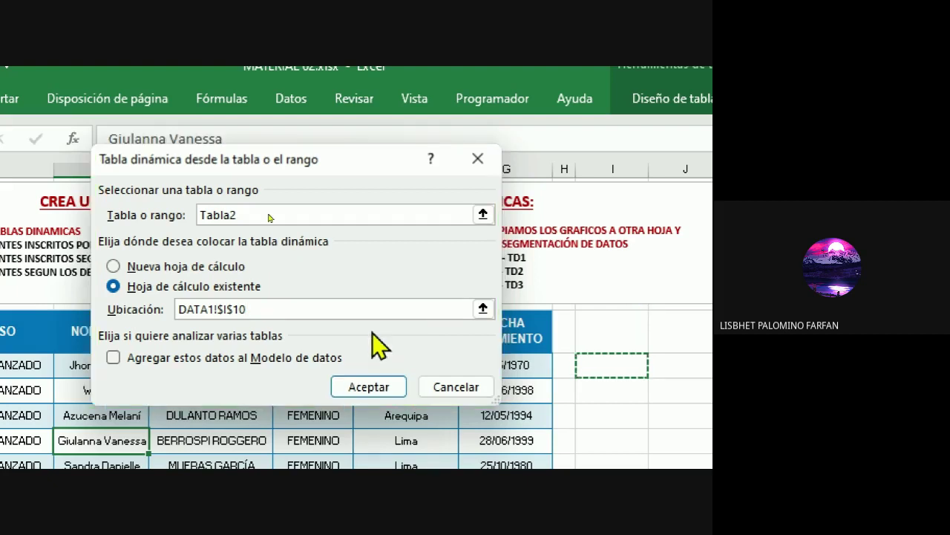
{"action": "left_click", "coordinate": [369, 384]}
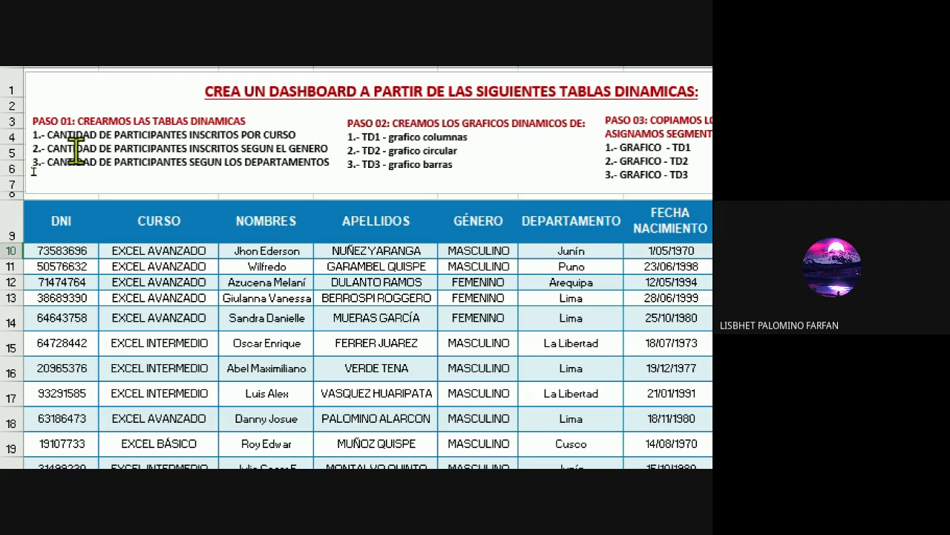
{"action": "mouse_move", "coordinate": [47, 148]}
{"action": "left_mouse_down"}
{"action": "mouse_move", "coordinate": [333, 149]}
{"action": "mouse_move", "coordinate": [228, 162]}
{"action": "mouse_move", "coordinate": [230, 172]}
{"action": "left_mouse_up"}
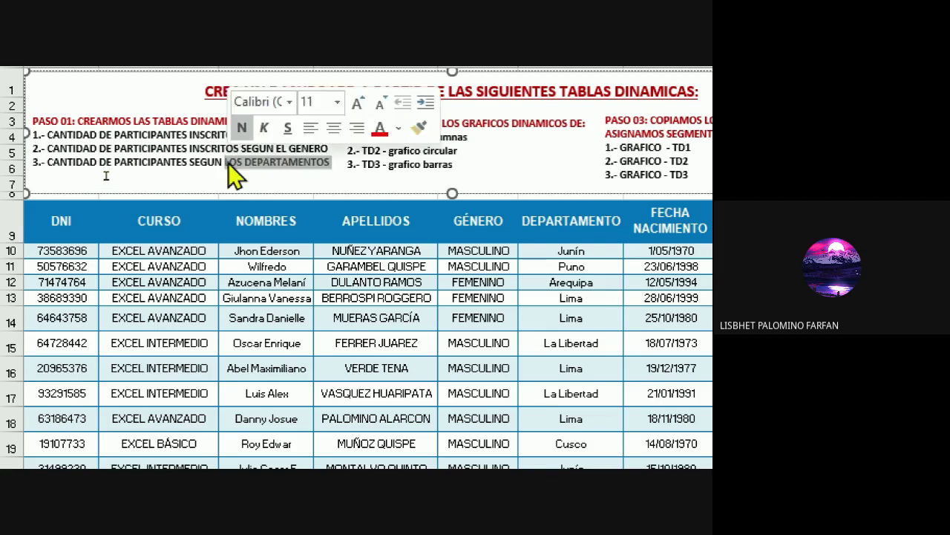
{"action": "left_click", "coordinate": [188, 134]}
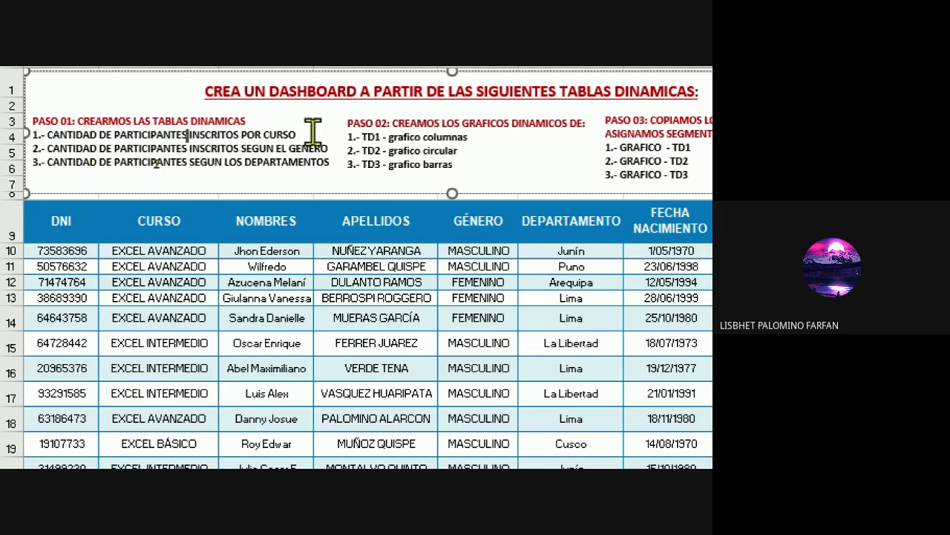
{"action": "left_click_drag", "start_coordinate": [312, 134], "coordinate": [86, 134]}
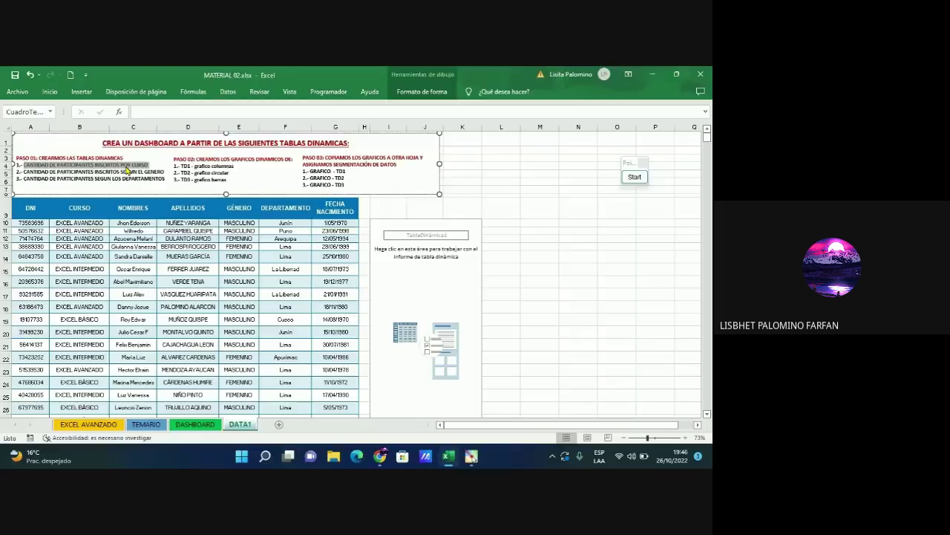
Restore down Excel, shift it left, and scroll through the Meet chat messages
{"action": "left_click", "coordinate": [676, 74]}
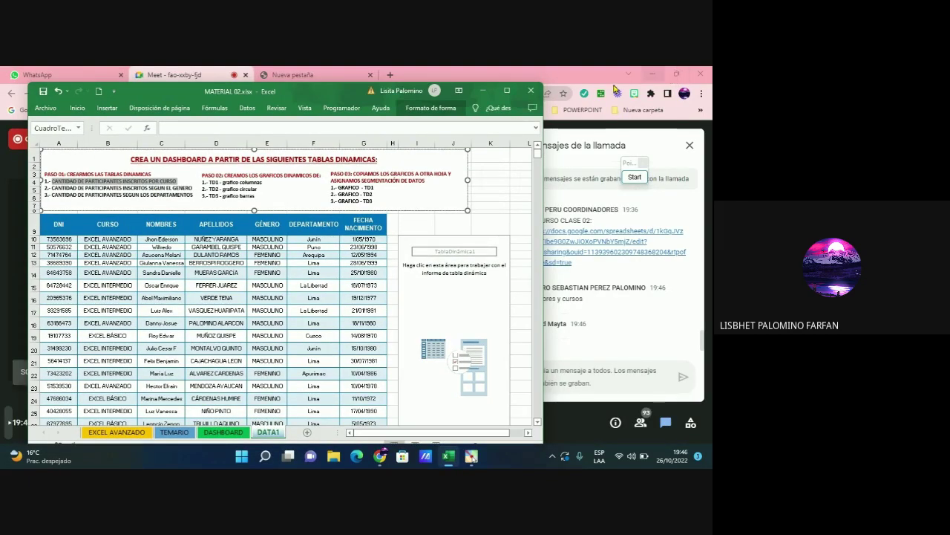
{"action": "left_click_drag", "start_coordinate": [329, 95], "coordinate": [303, 81]}
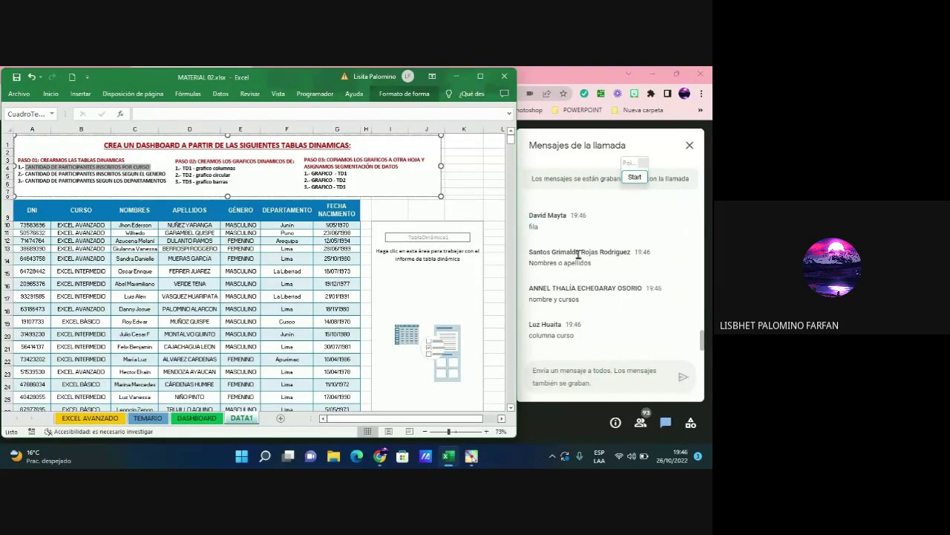
{"action": "scroll", "coordinate": [578, 255], "scroll_direction": "up", "scroll_amount": 1}
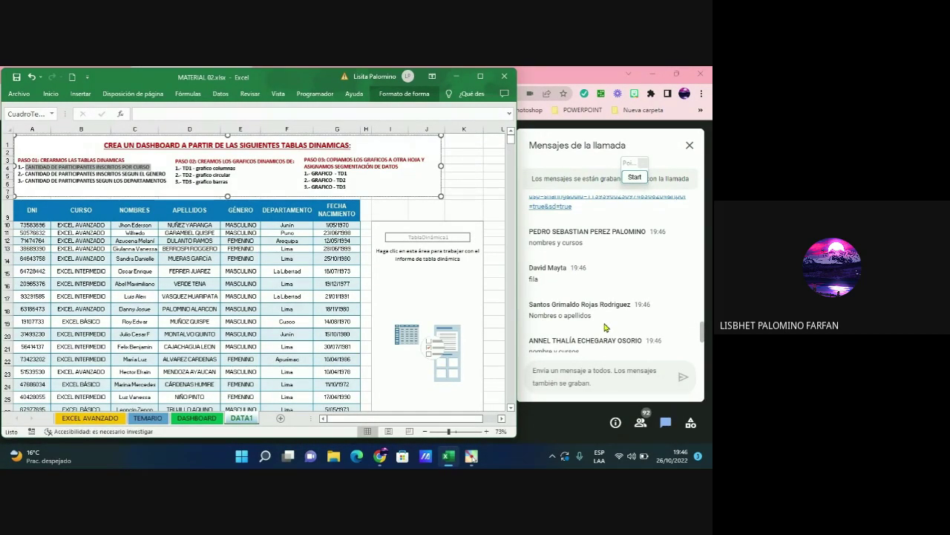
{"action": "scroll", "coordinate": [605, 327], "scroll_direction": "down", "scroll_amount": 1}
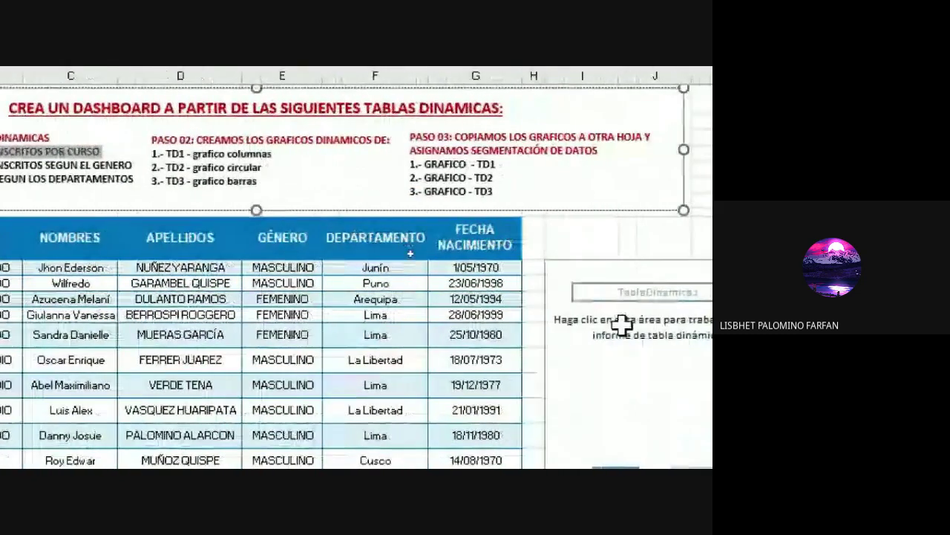
Select a cell in the empty pivot table on DATA1 to show its fields (DNI, CURSO, GÉNERO, DEPARTAMENTO)
{"action": "left_click", "coordinate": [672, 334]}
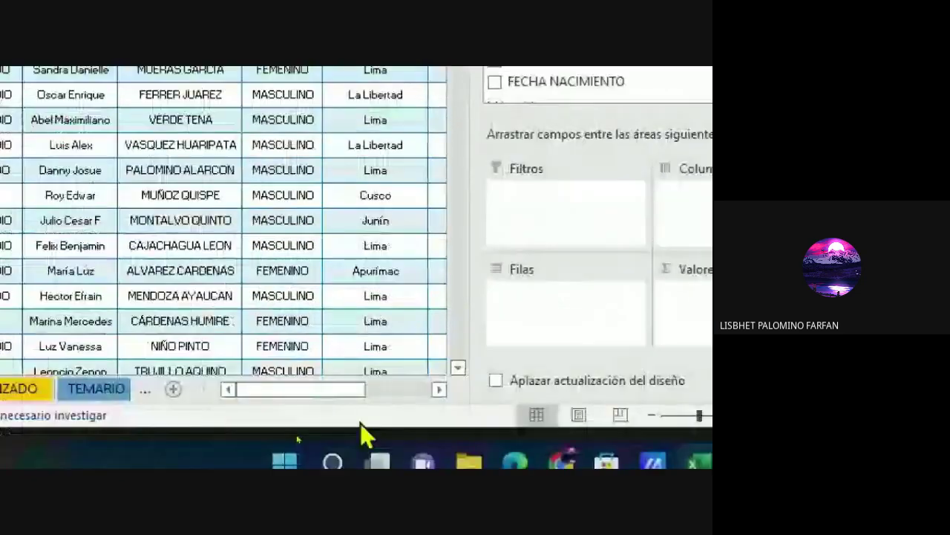
{"action": "left_click", "coordinate": [440, 387]}
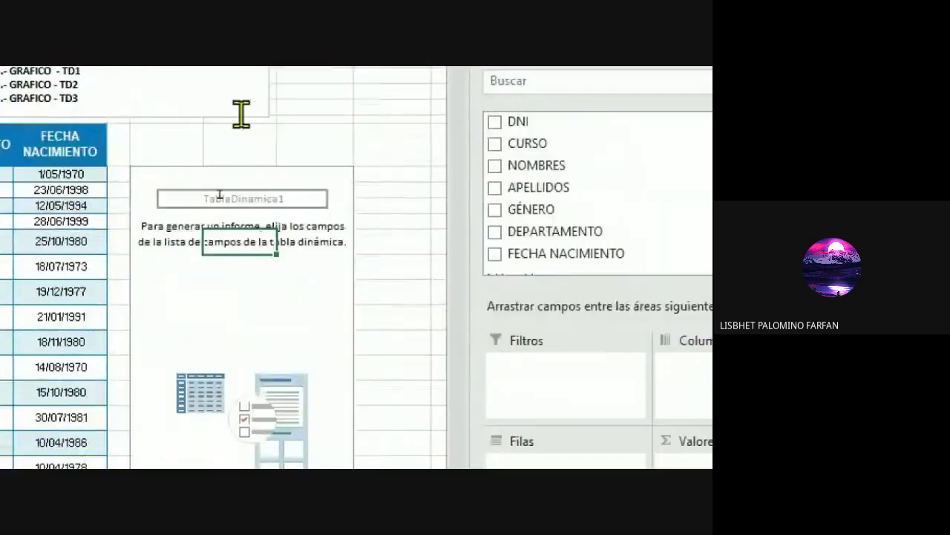
{"action": "left_click", "coordinate": [164, 234]}
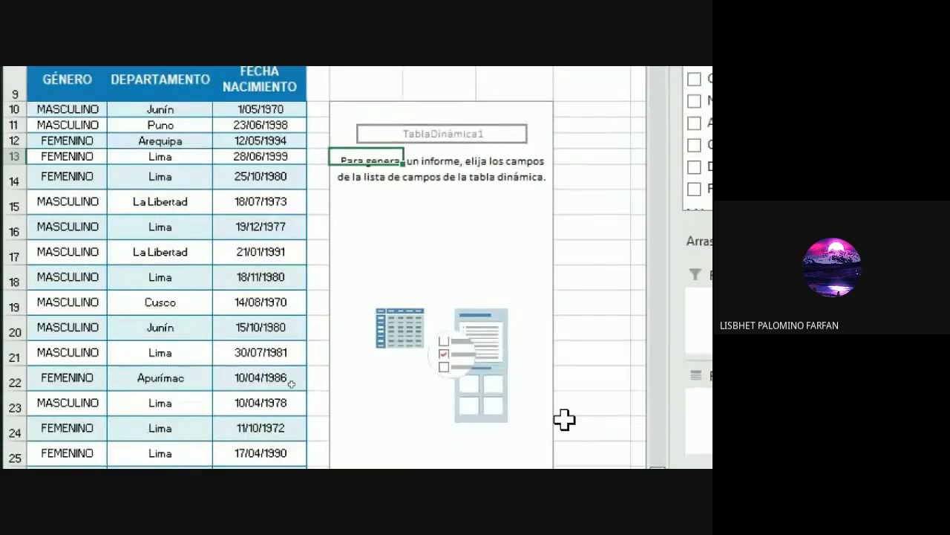
{"action": "left_click", "coordinate": [536, 392]}
{"action": "left_click_drag", "start_coordinate": [540, 401], "coordinate": [503, 403]}
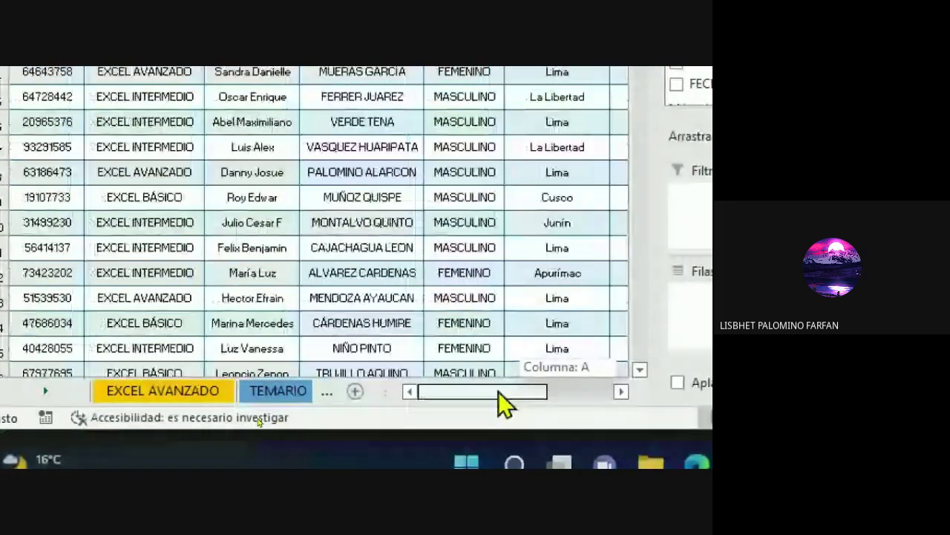
{"action": "scroll", "coordinate": [81, 115], "scroll_direction": "up", "scroll_amount": 4}
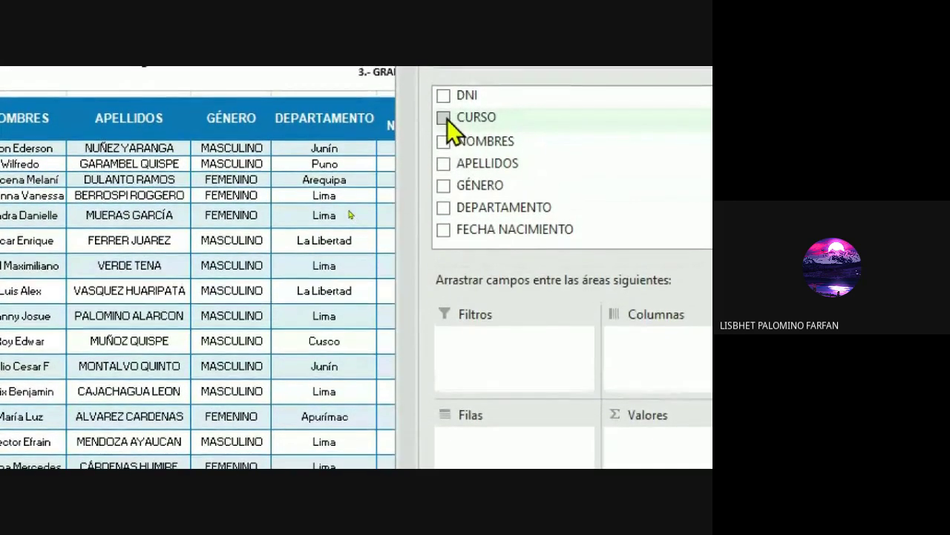
Add CURSO to the pivot table rows, listing EXCEL AVANZADO, OFIMÁTICA NIVEL BÁSICO and Total general
{"action": "left_click", "coordinate": [447, 121]}
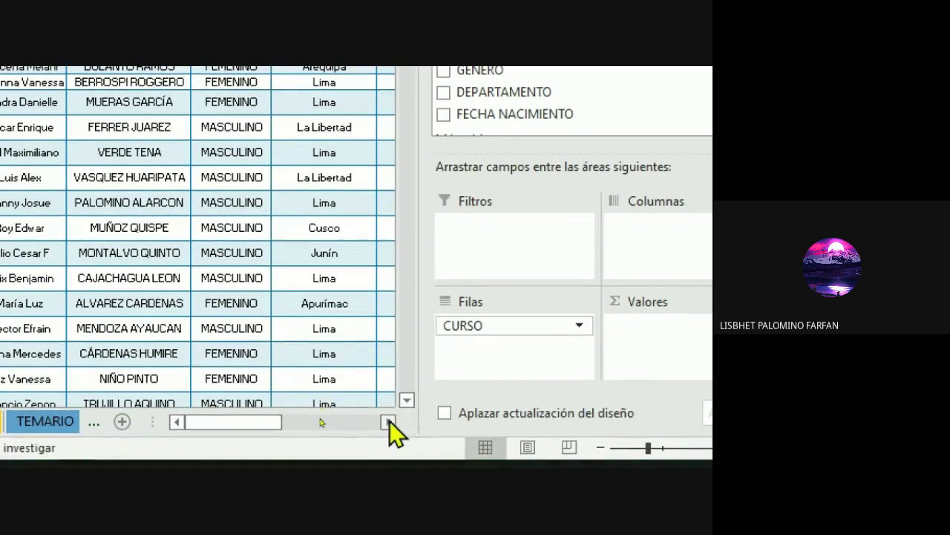
{"action": "left_click", "coordinate": [389, 420]}
{"action": "left_click", "coordinate": [389, 421]}
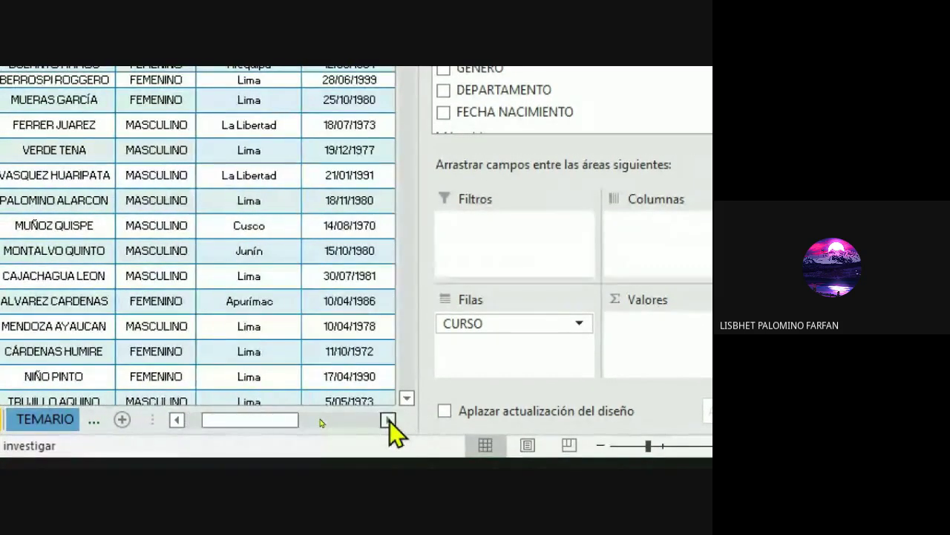
{"action": "left_click", "coordinate": [390, 420]}
{"action": "left_click", "coordinate": [389, 420]}
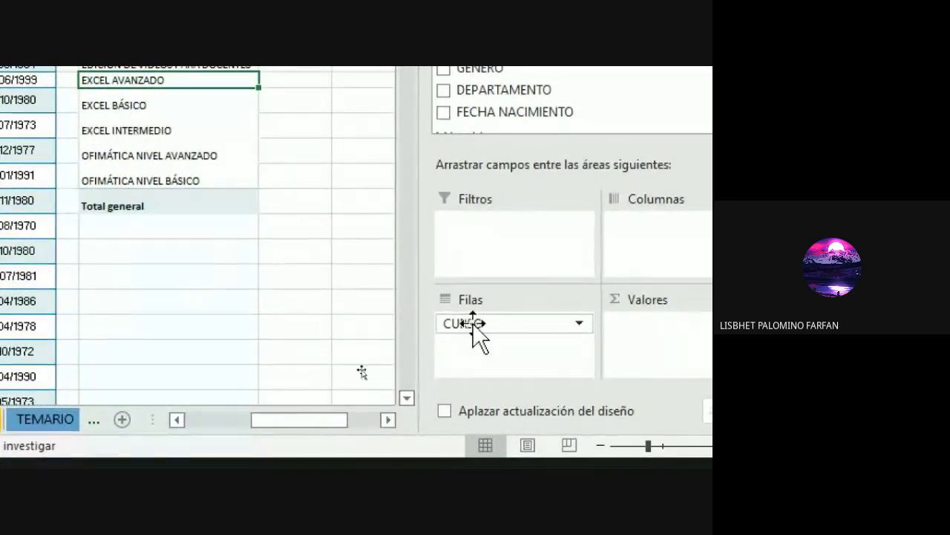
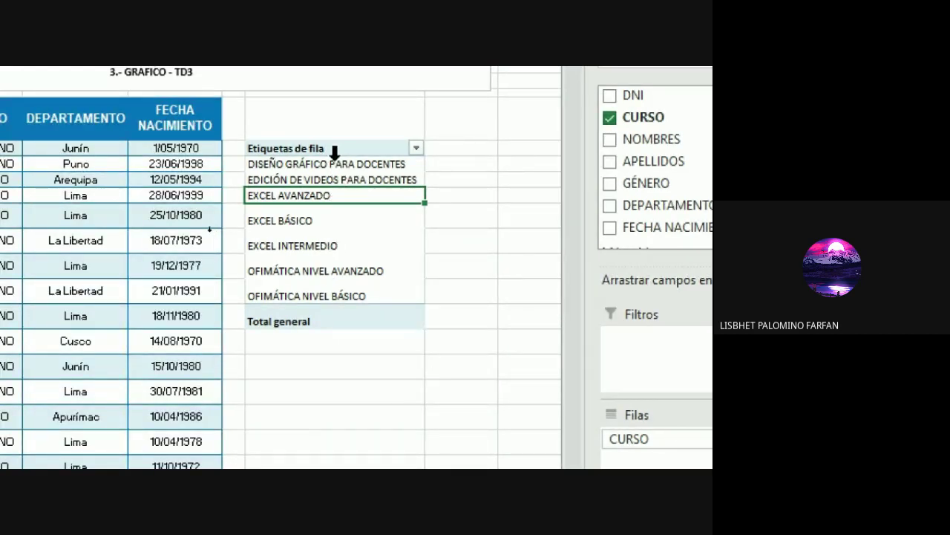
Check the empty cells beside the course rows, then return to the course pivot table
{"action": "left_click", "coordinate": [461, 164]}
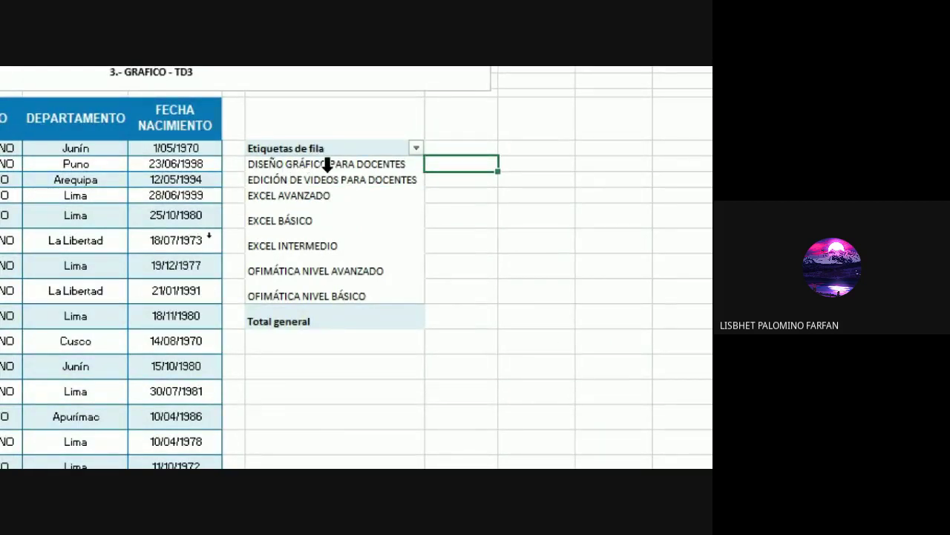
{"action": "left_click", "coordinate": [441, 179]}
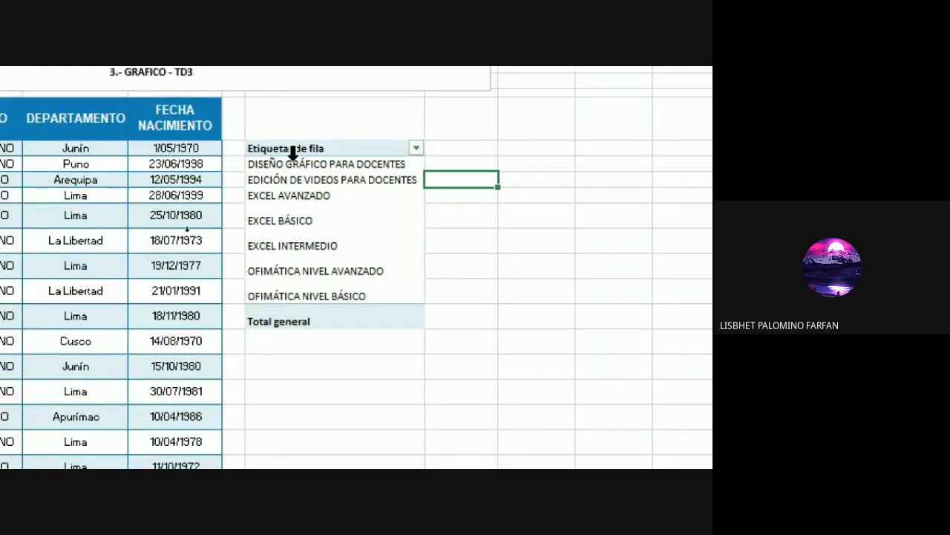
{"action": "left_click", "coordinate": [443, 195]}
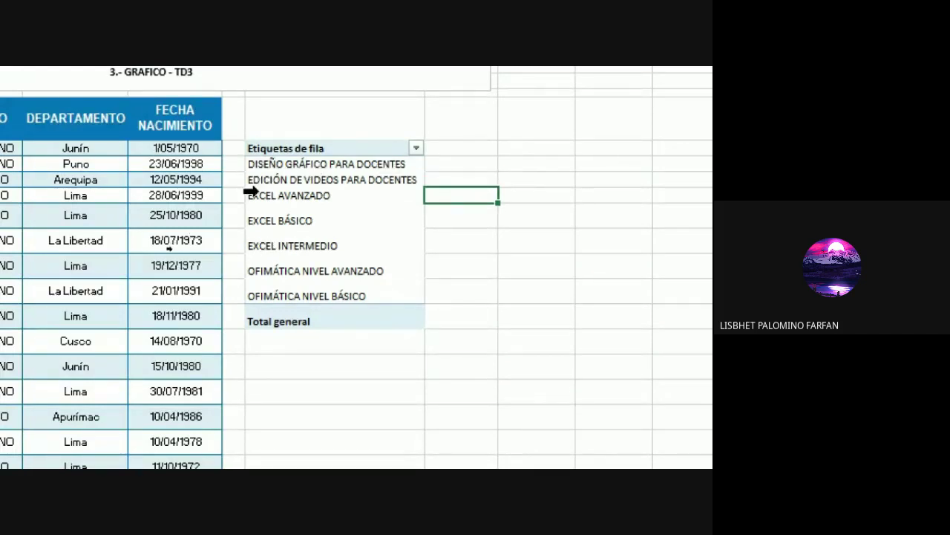
{"action": "left_click", "coordinate": [448, 215]}
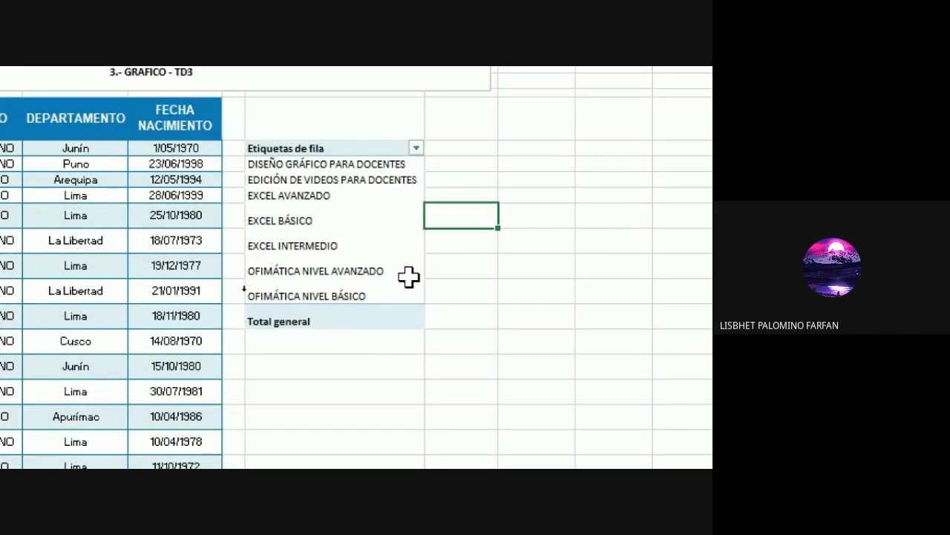
{"action": "left_click", "coordinate": [349, 195]}
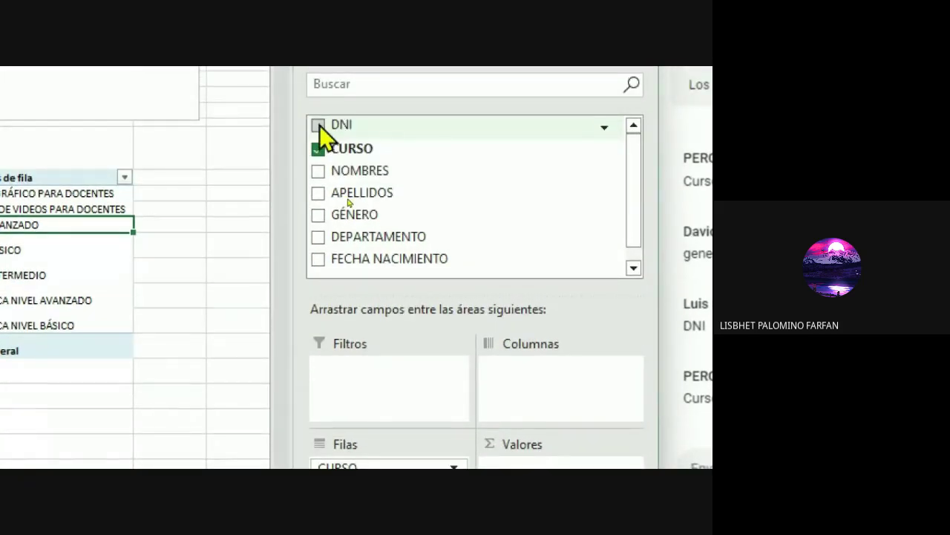
Add DNI to Valores so each course shows Cuenta de DNI, totalling 3529
{"action": "left_click", "coordinate": [318, 126]}
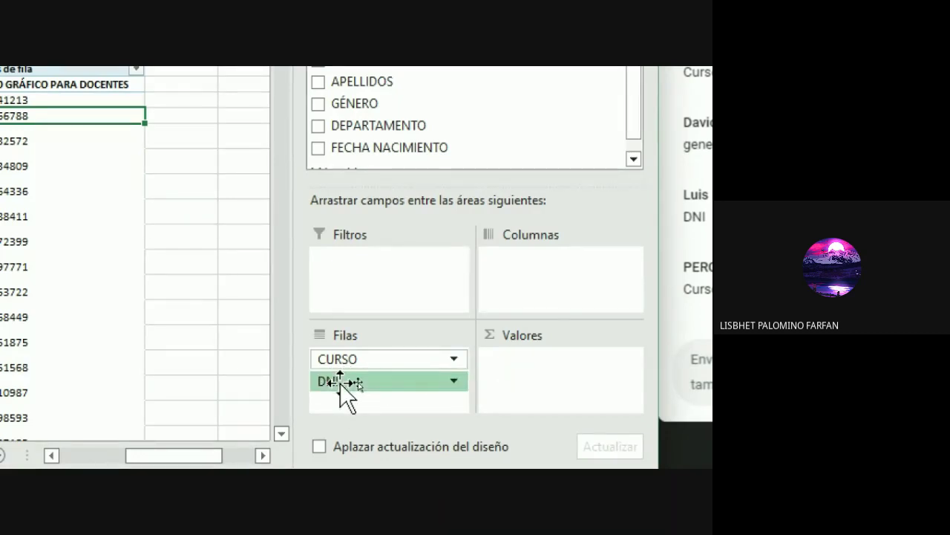
{"action": "left_click_drag", "start_coordinate": [341, 382], "coordinate": [502, 358]}
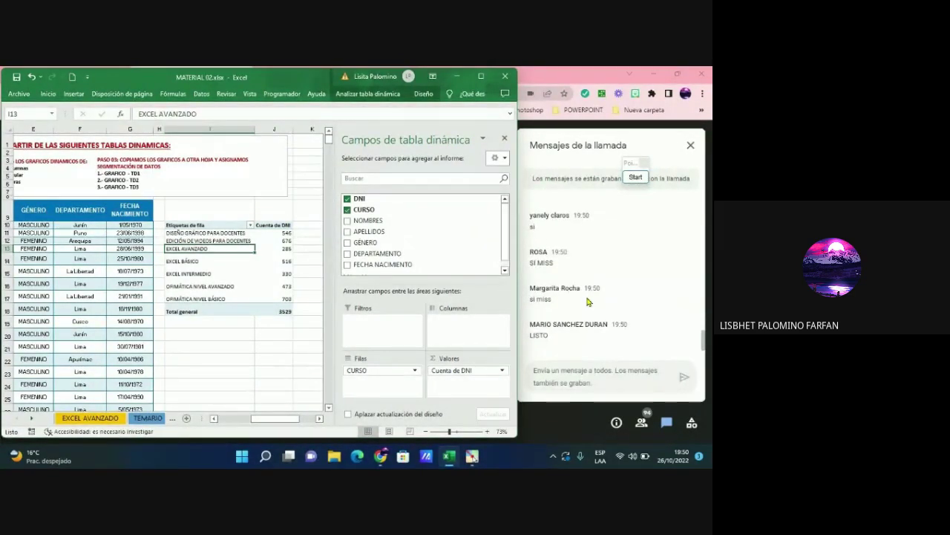
{"action": "scroll", "coordinate": [577, 262], "scroll_direction": "up", "scroll_amount": 3}
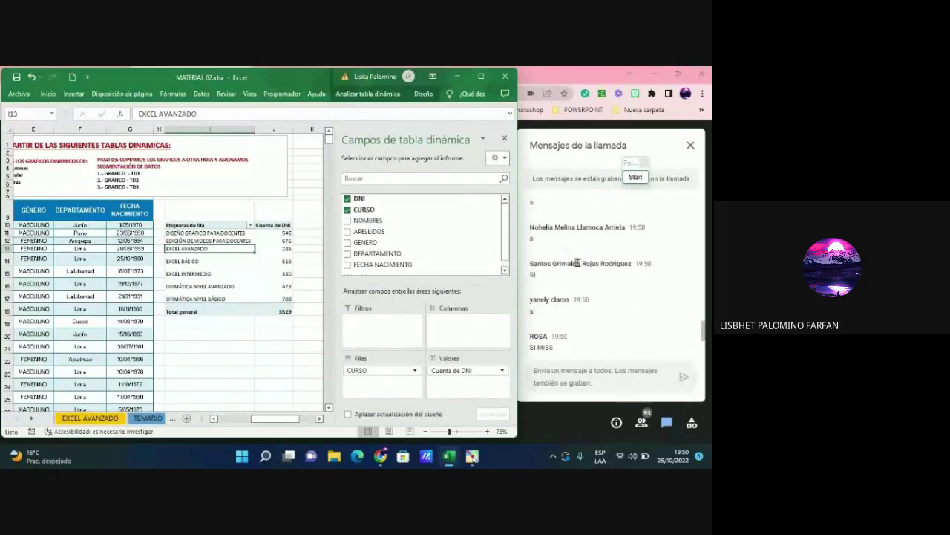
{"action": "scroll", "coordinate": [590, 296], "scroll_direction": "down", "scroll_amount": 3}
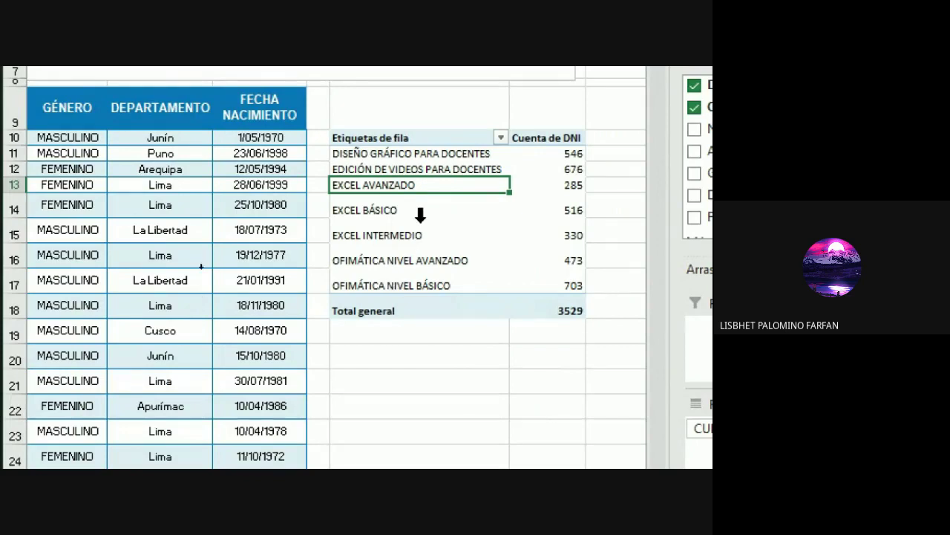
Leave the course pivot table, scroll left and select a cell in the student data table
{"action": "left_click", "coordinate": [379, 363]}
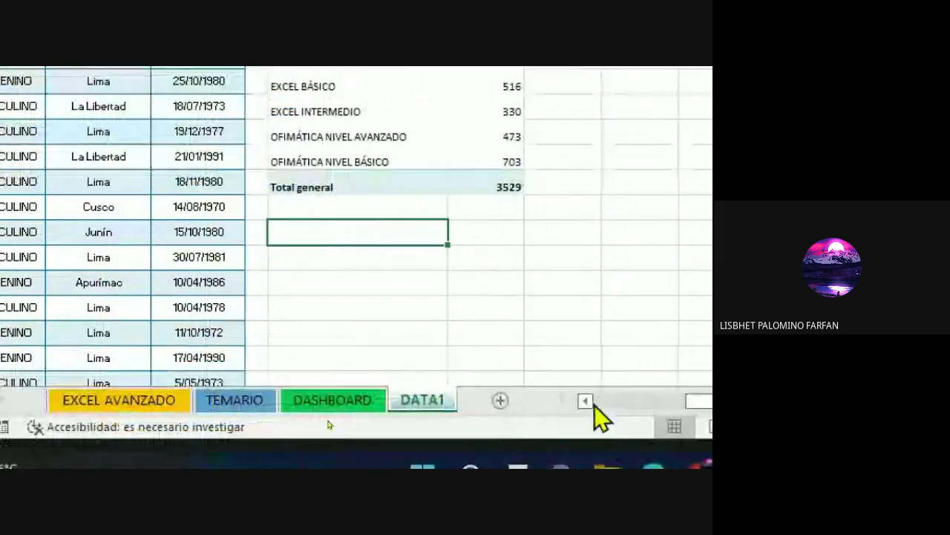
{"action": "left_click", "coordinate": [586, 401]}
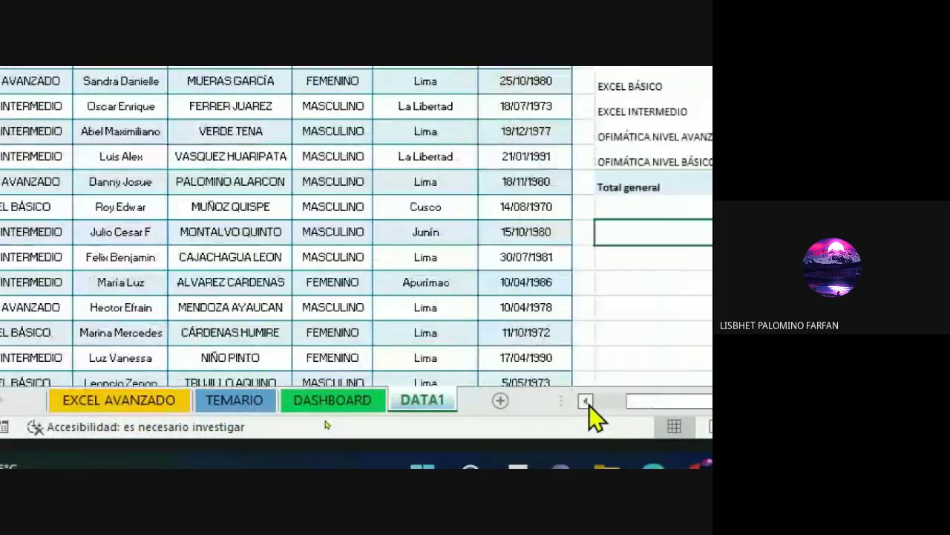
{"action": "left_click", "coordinate": [586, 401]}
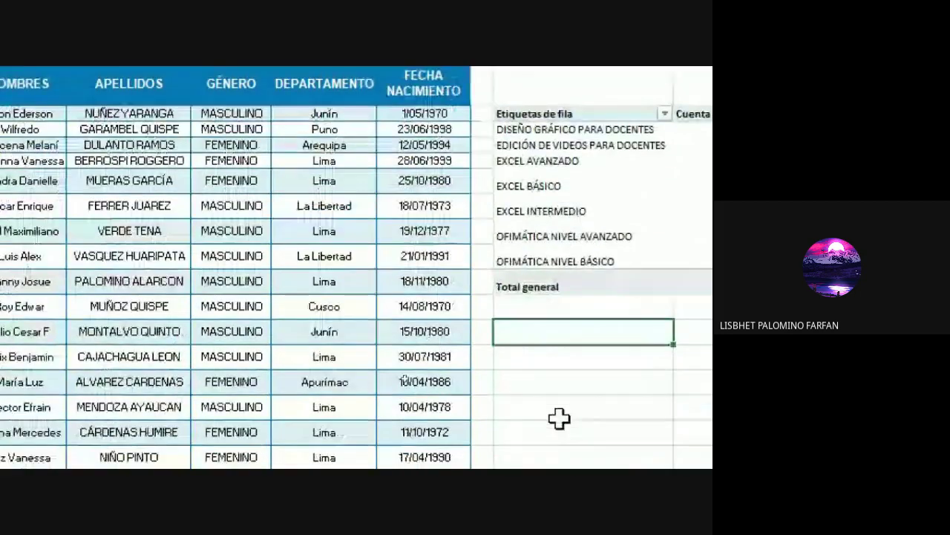
{"action": "left_click", "coordinate": [352, 379]}
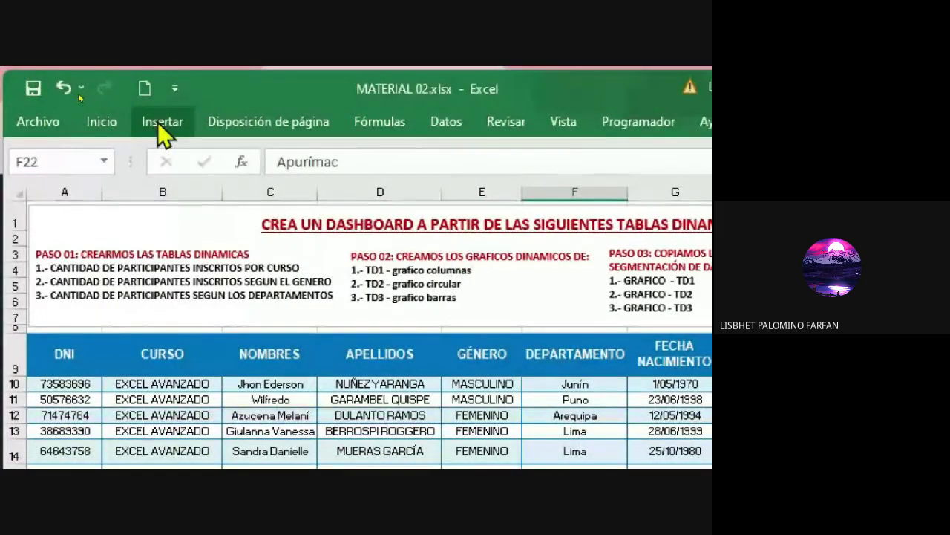
Insert a pivot table from Tabla2 on the existing sheet at cell I20
{"action": "left_click", "coordinate": [159, 126]}
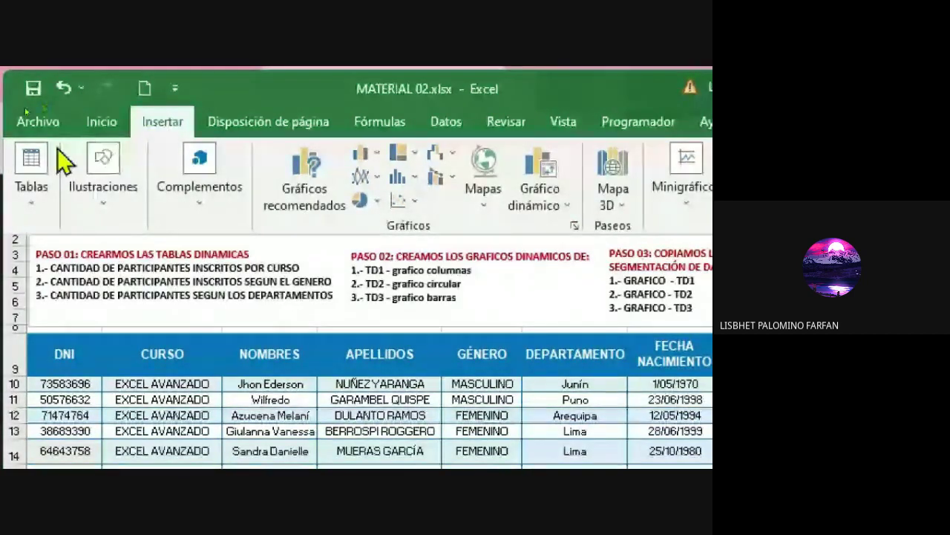
{"action": "left_click", "coordinate": [39, 217]}
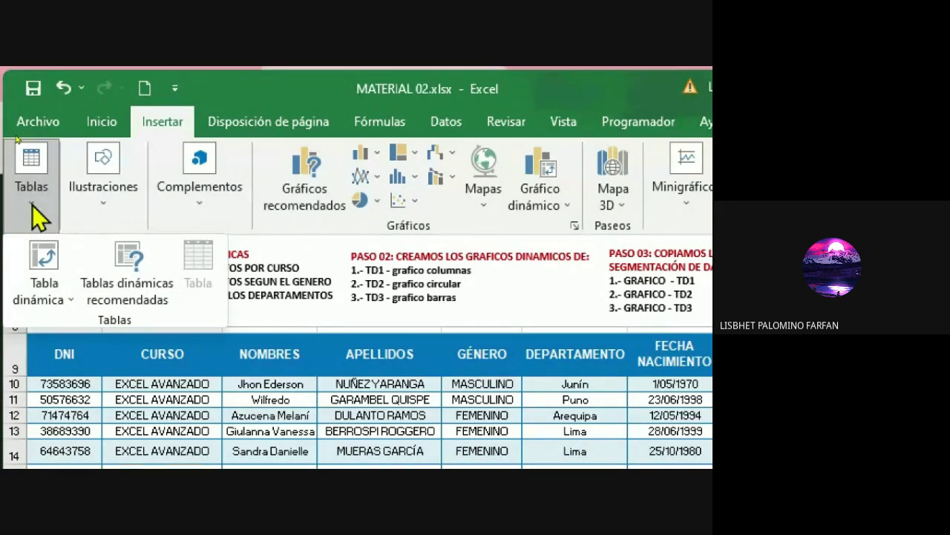
{"action": "left_click", "coordinate": [45, 256]}
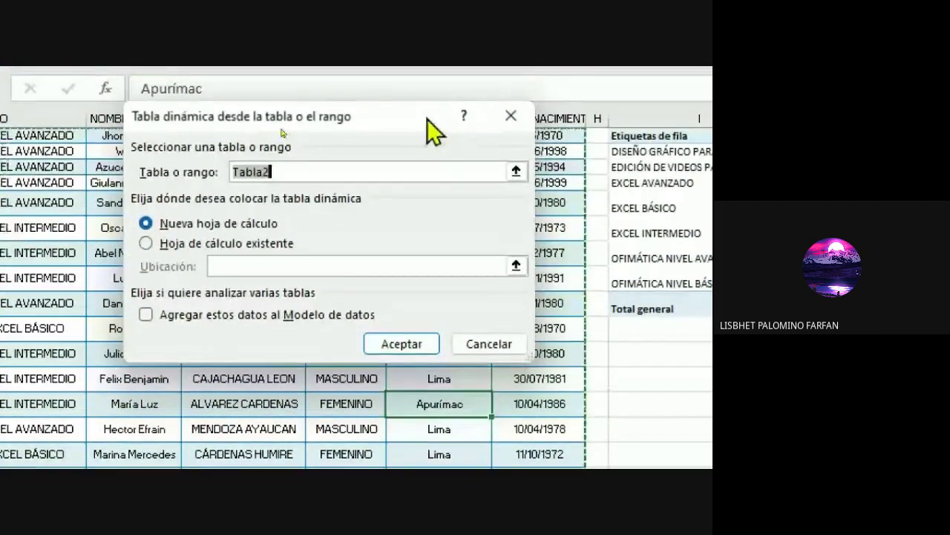
{"action": "left_click_drag", "start_coordinate": [427, 119], "coordinate": [484, 183]}
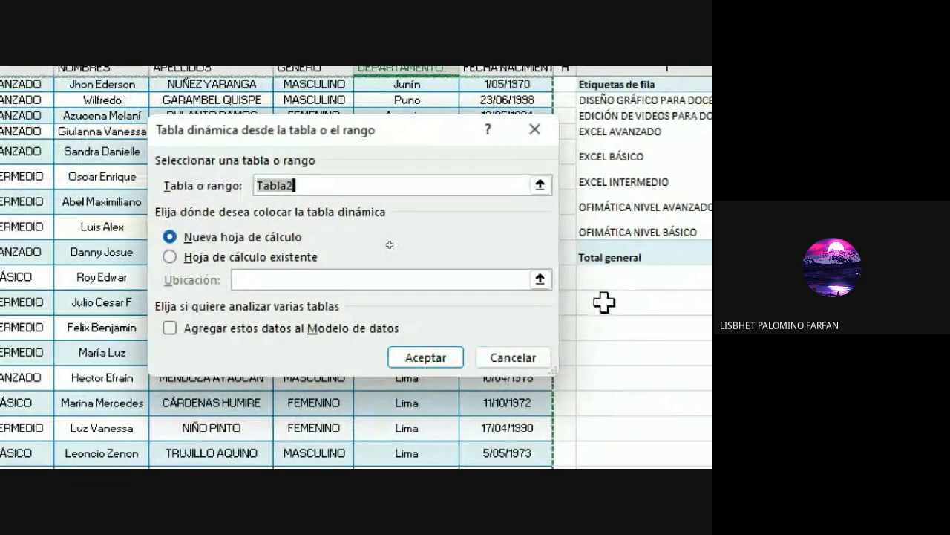
{"action": "left_click", "coordinate": [172, 255]}
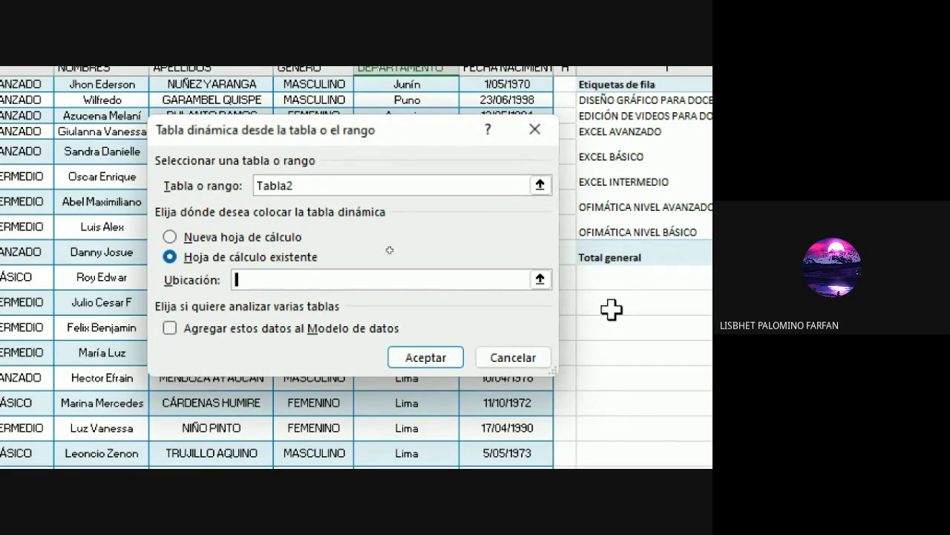
{"action": "left_click", "coordinate": [611, 309]}
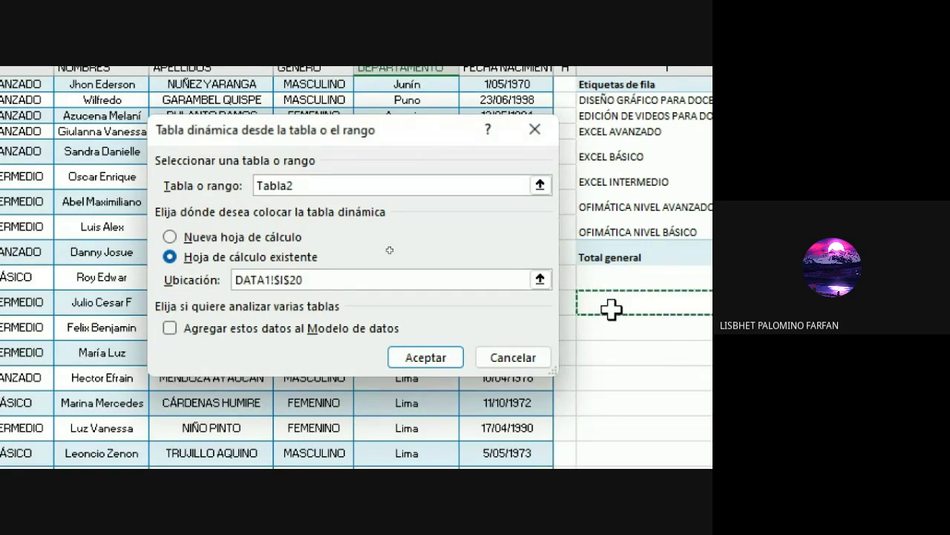
{"action": "left_click", "coordinate": [430, 362]}
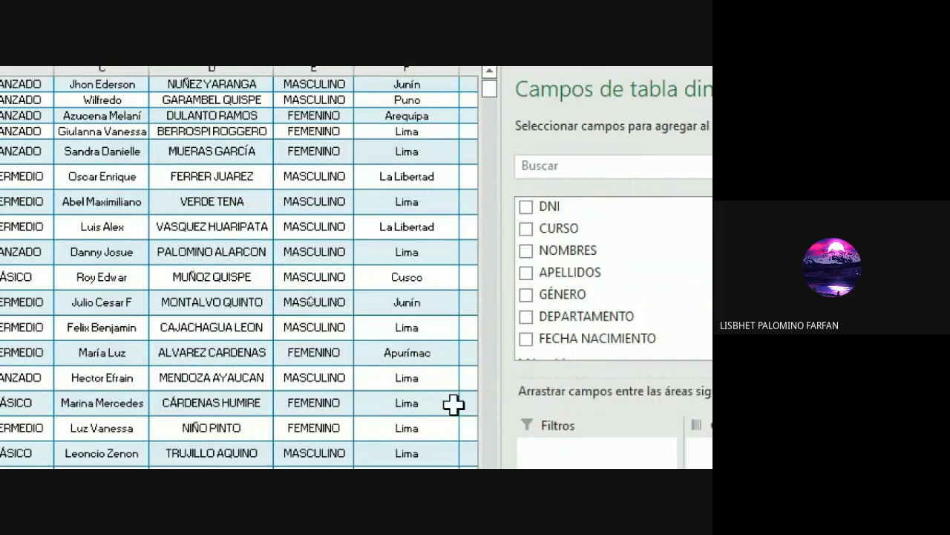
Scroll to the new pivot and add GÉNERO as rows, listing FEMENINO and MASCULINO
{"action": "scroll", "coordinate": [456, 408], "scroll_direction": "down", "scroll_amount": 1}
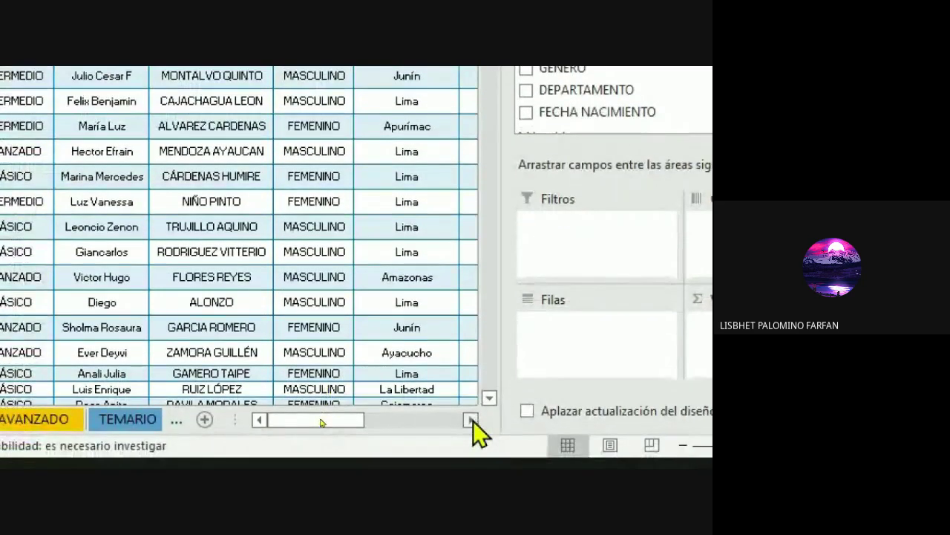
{"action": "left_click", "coordinate": [472, 420]}
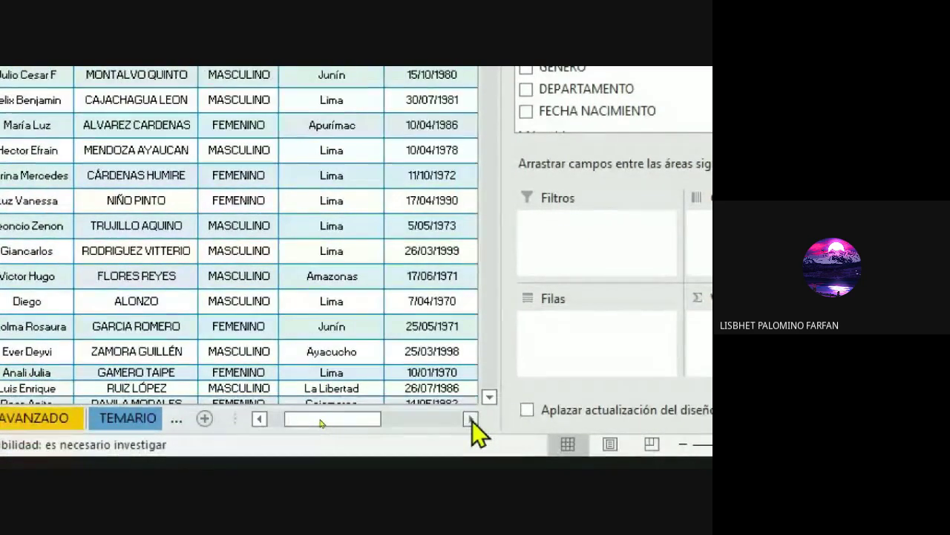
{"action": "left_click", "coordinate": [473, 420]}
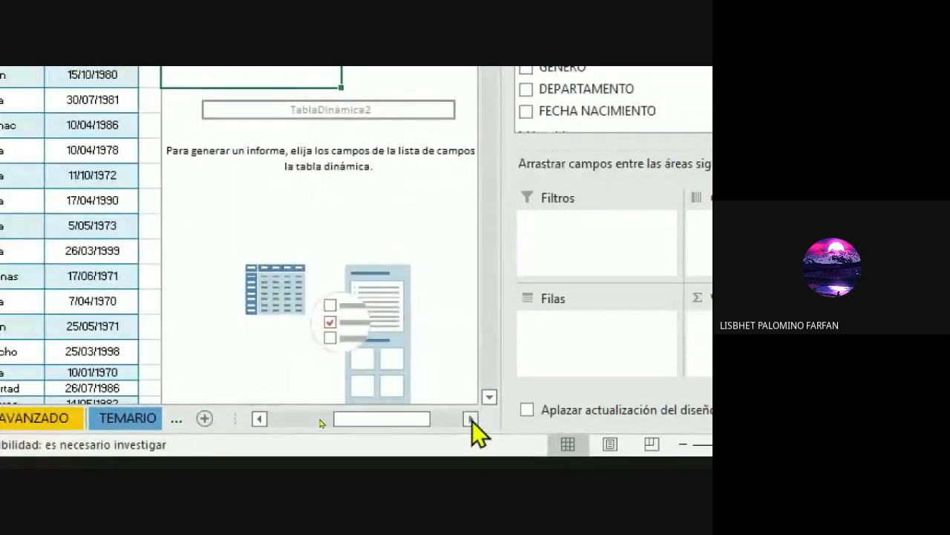
{"action": "left_click", "coordinate": [473, 420]}
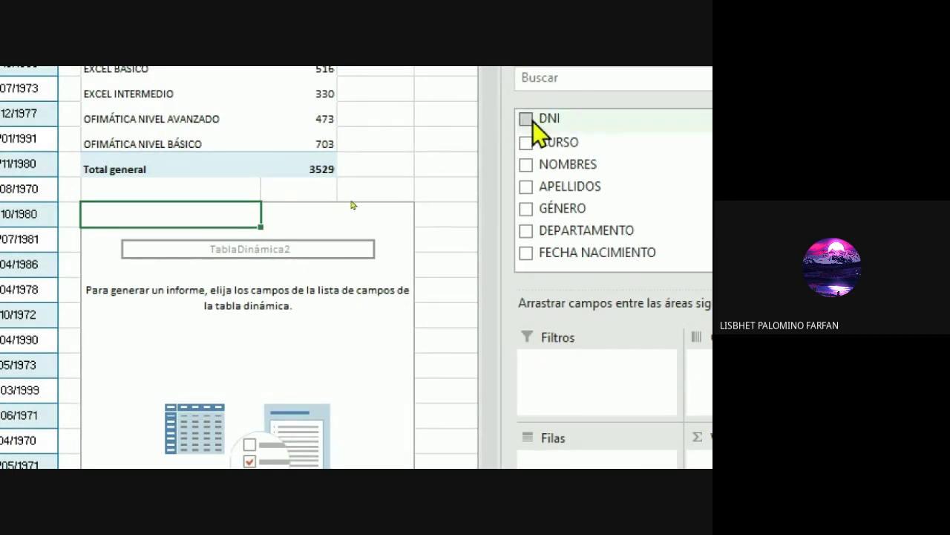
{"action": "left_click", "coordinate": [527, 207]}
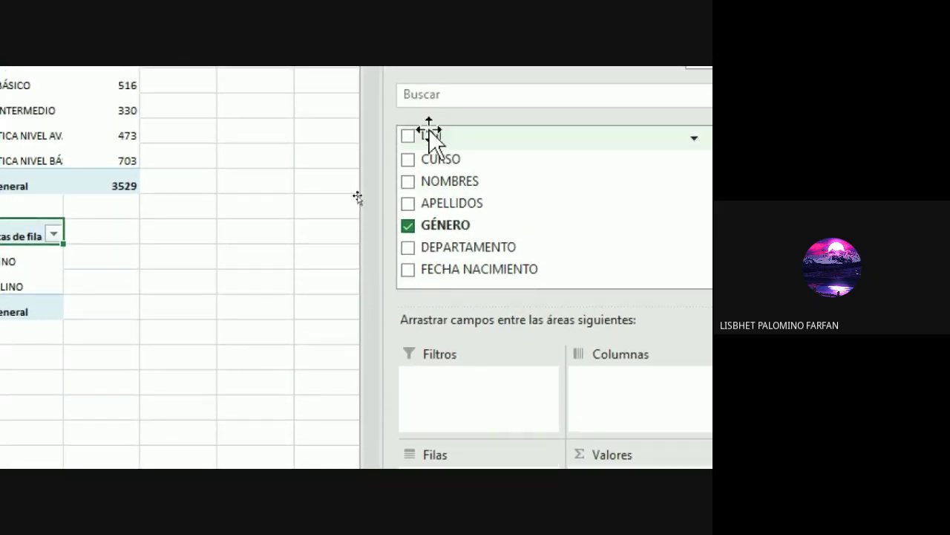
Count DNI per gender (FEMENINO 2262, MASCULINO 1267) and select the gender pivot table
{"action": "left_click_drag", "start_coordinate": [434, 135], "coordinate": [520, 270]}
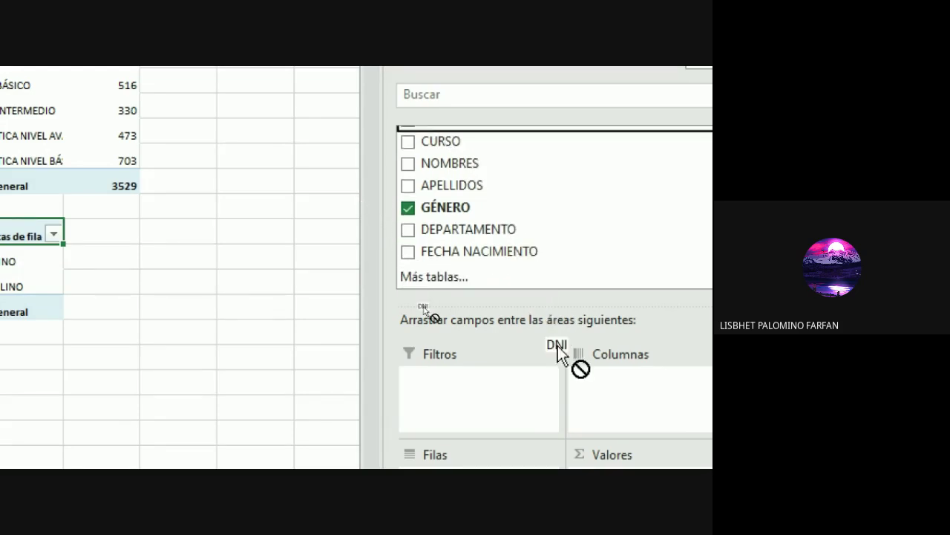
{"action": "left_click_drag", "start_coordinate": [520, 269], "coordinate": [615, 424]}
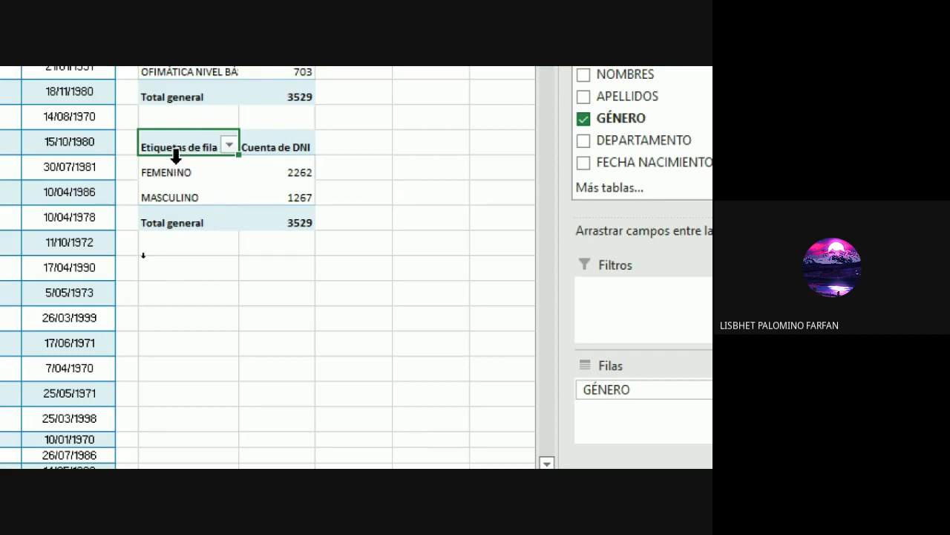
{"action": "left_click", "coordinate": [291, 172]}
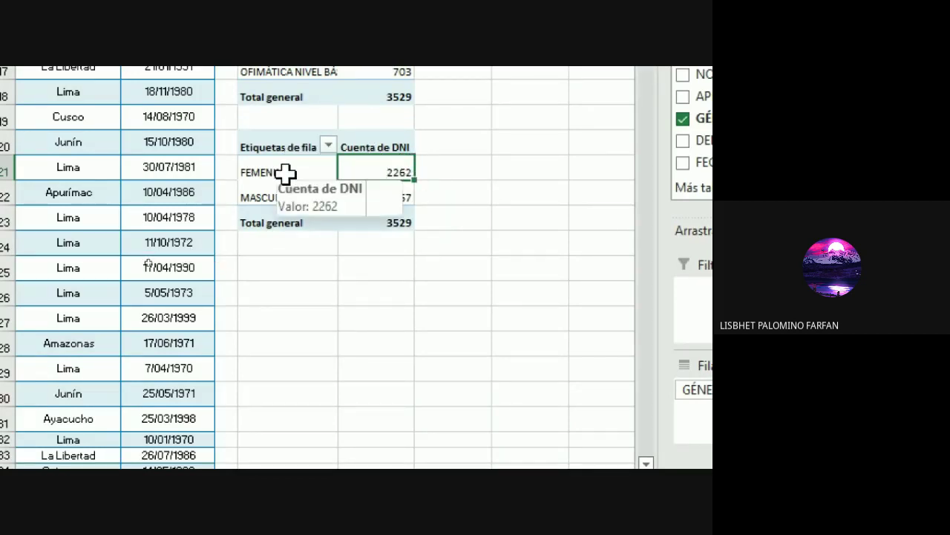
{"action": "left_click", "coordinate": [404, 194]}
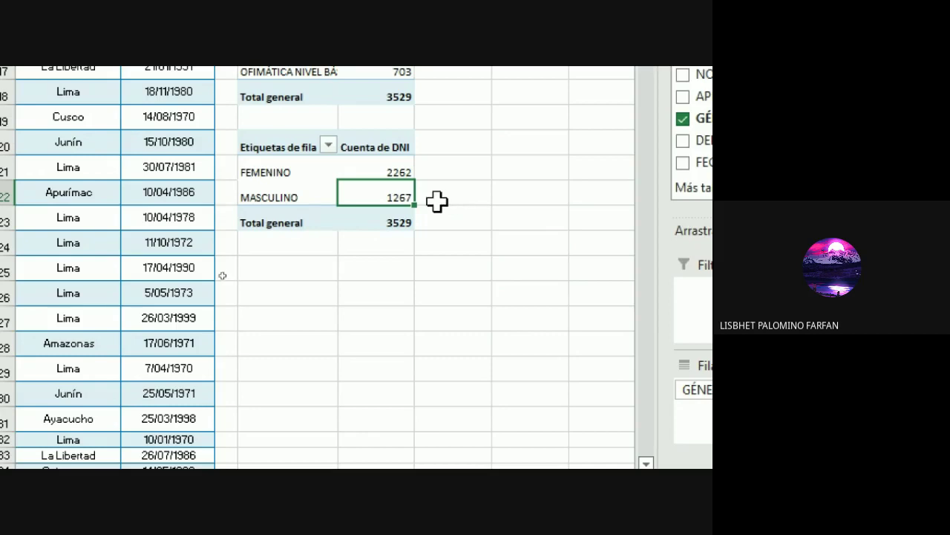
{"action": "left_click", "coordinate": [291, 197]}
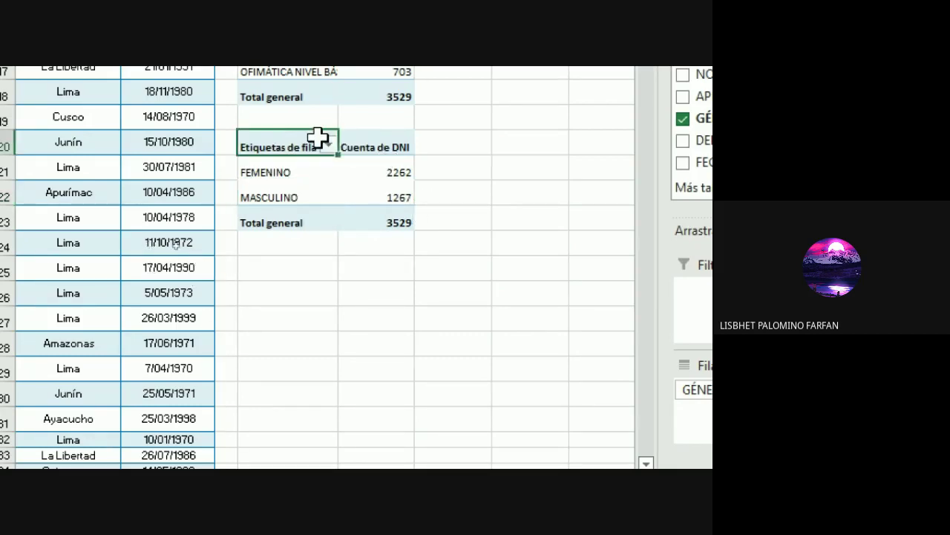
{"action": "left_click_drag", "start_coordinate": [312, 145], "coordinate": [387, 216]}
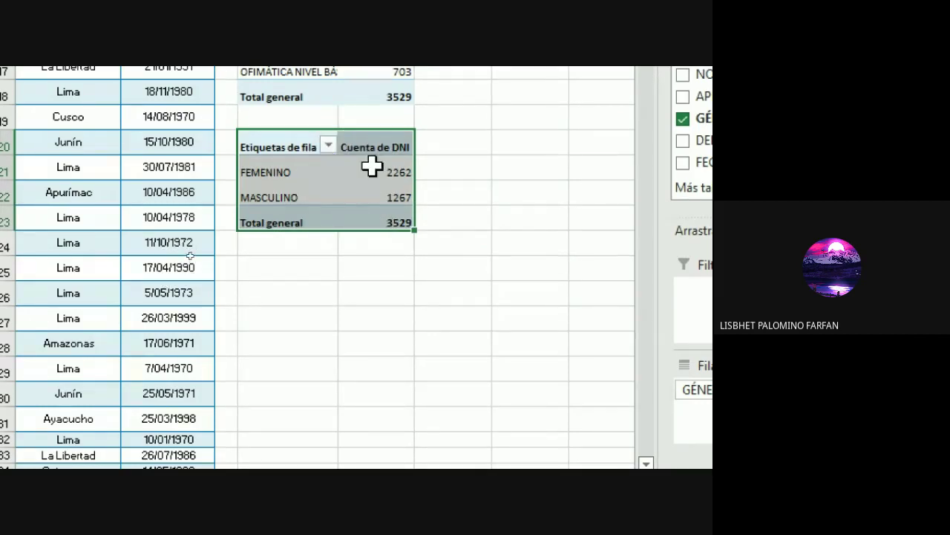
Deselect the gender pivot, scroll left and select a cell inside the student data table
{"action": "left_click", "coordinate": [306, 264]}
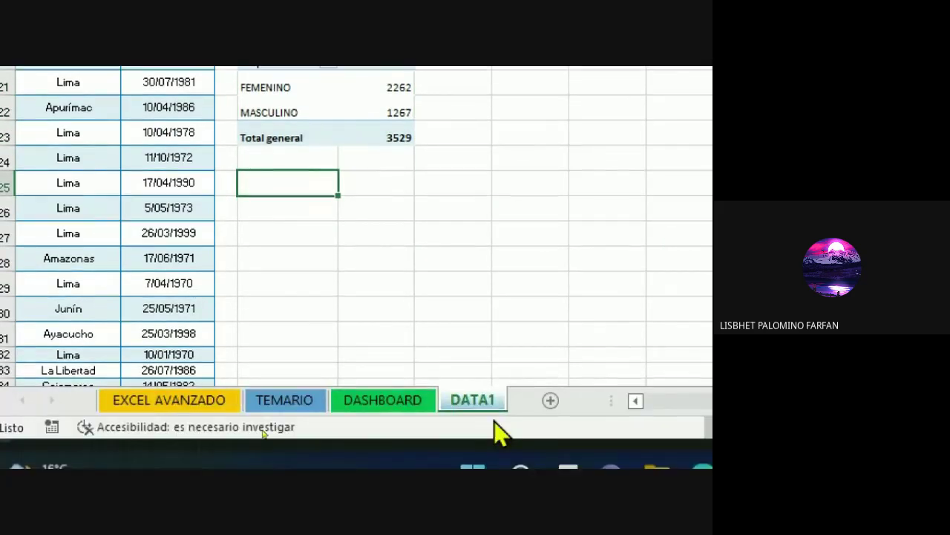
{"action": "left_click", "coordinate": [621, 399]}
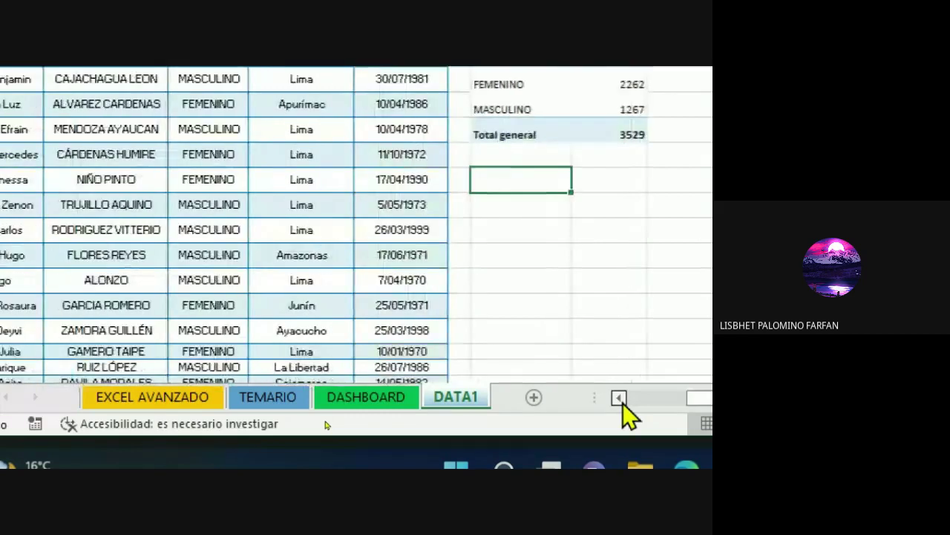
{"action": "scroll", "coordinate": [86, 113], "scroll_direction": "up", "scroll_amount": 2}
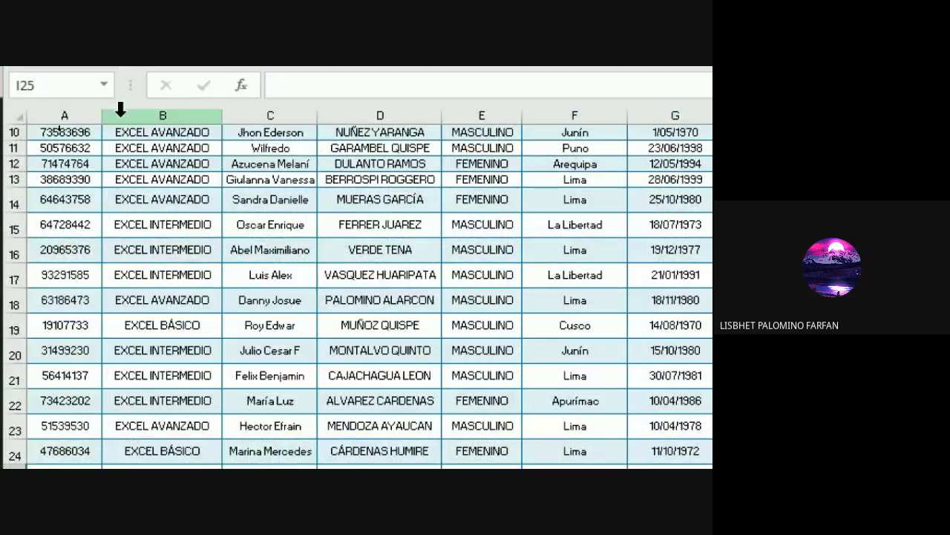
{"action": "scroll", "coordinate": [117, 153], "scroll_direction": "up", "scroll_amount": 3}
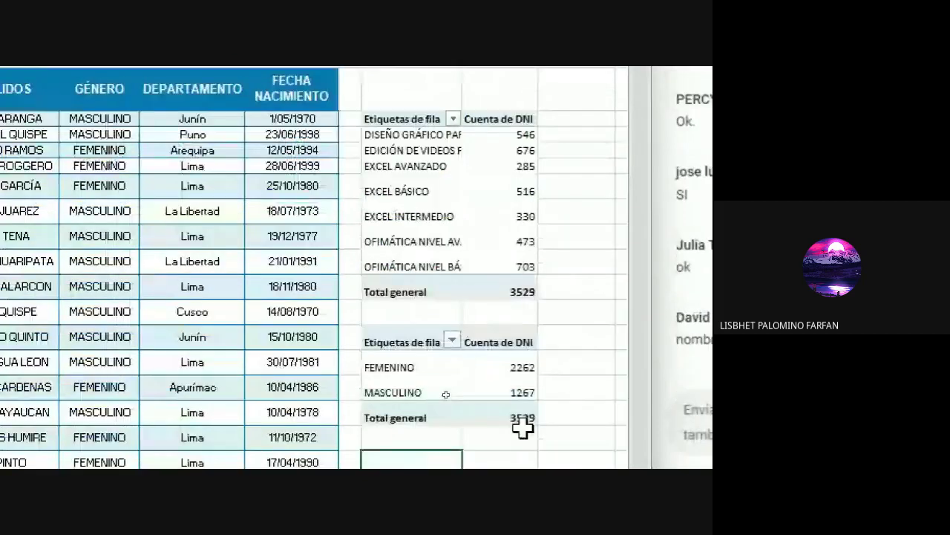
{"action": "scroll", "coordinate": [450, 375], "scroll_direction": "down", "scroll_amount": 1}
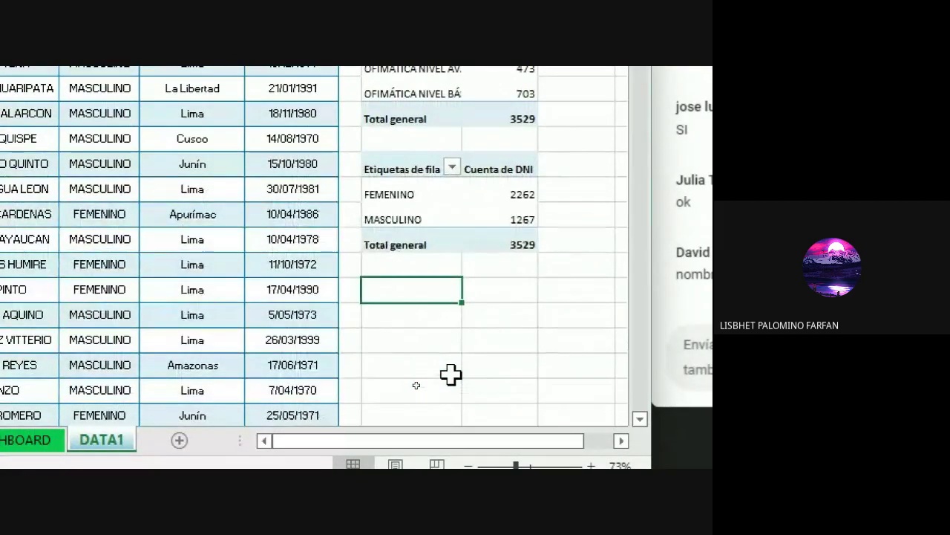
{"action": "scroll", "coordinate": [451, 375], "scroll_direction": "down", "scroll_amount": 1}
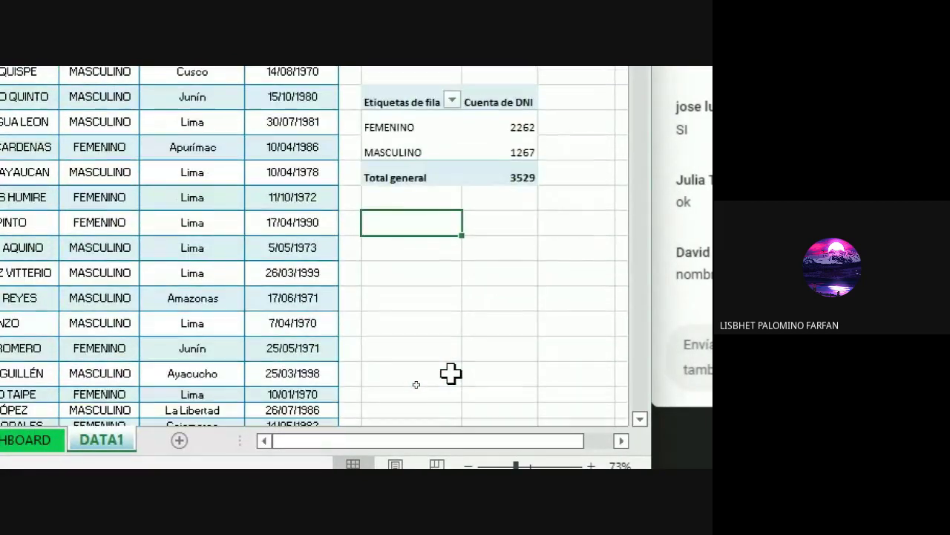
{"action": "left_click", "coordinate": [190, 217]}
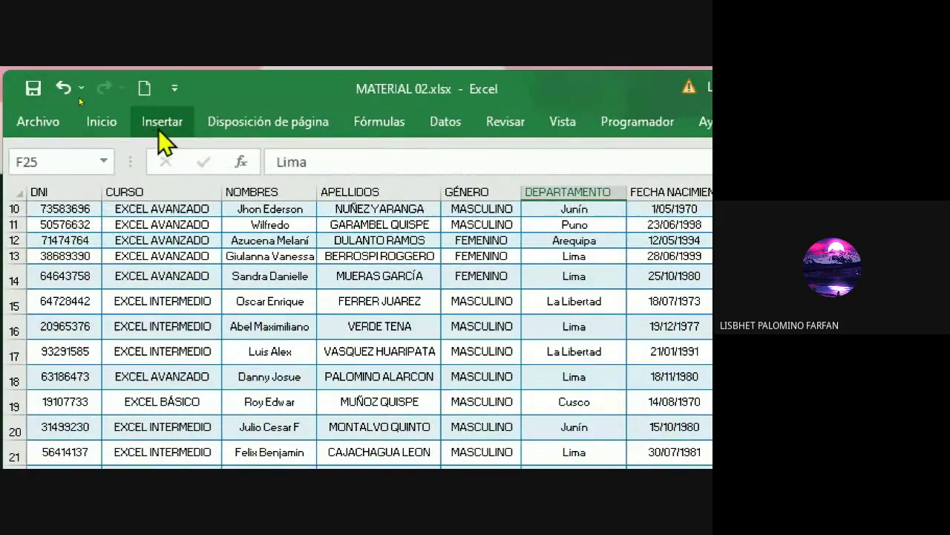
Insert a third pivot table from Tabla2 on the existing sheet at cell I25
{"action": "left_click", "coordinate": [160, 128]}
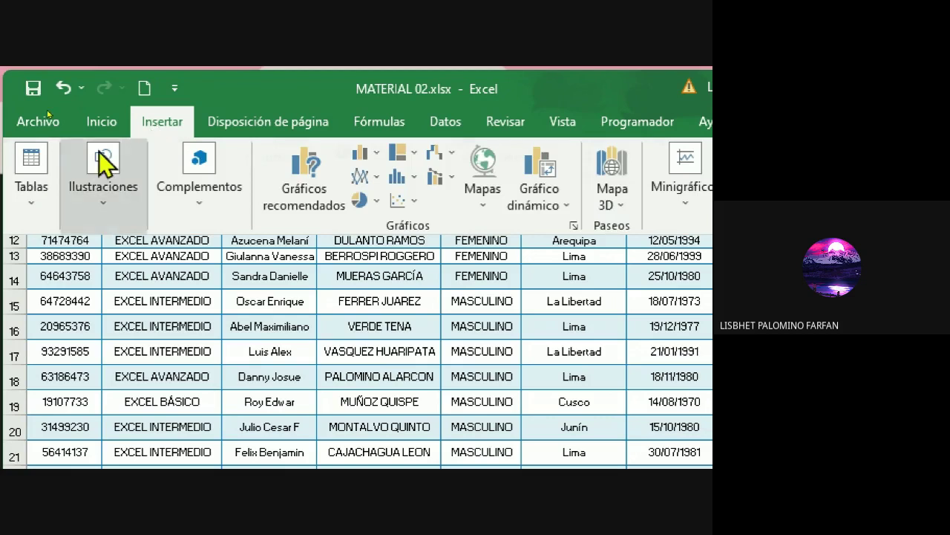
{"action": "left_click", "coordinate": [32, 206]}
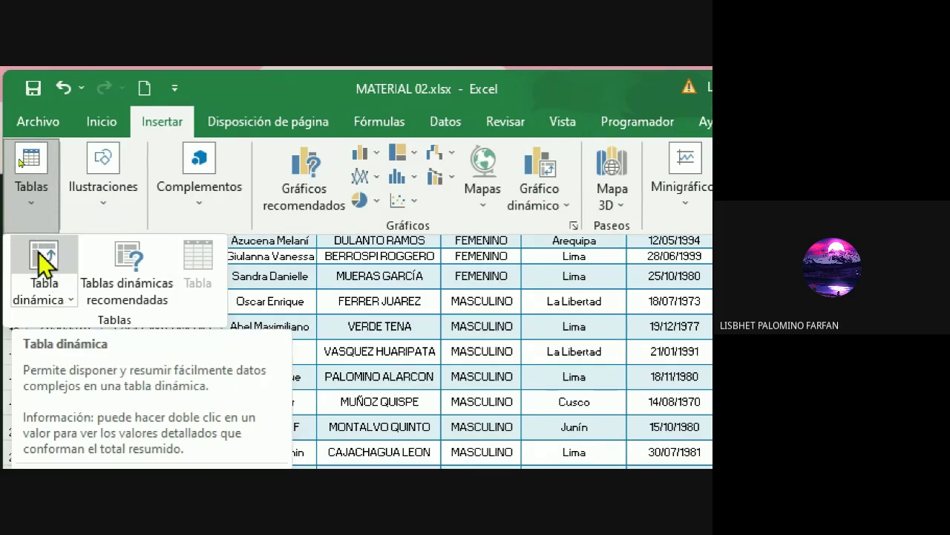
{"action": "left_click", "coordinate": [45, 259]}
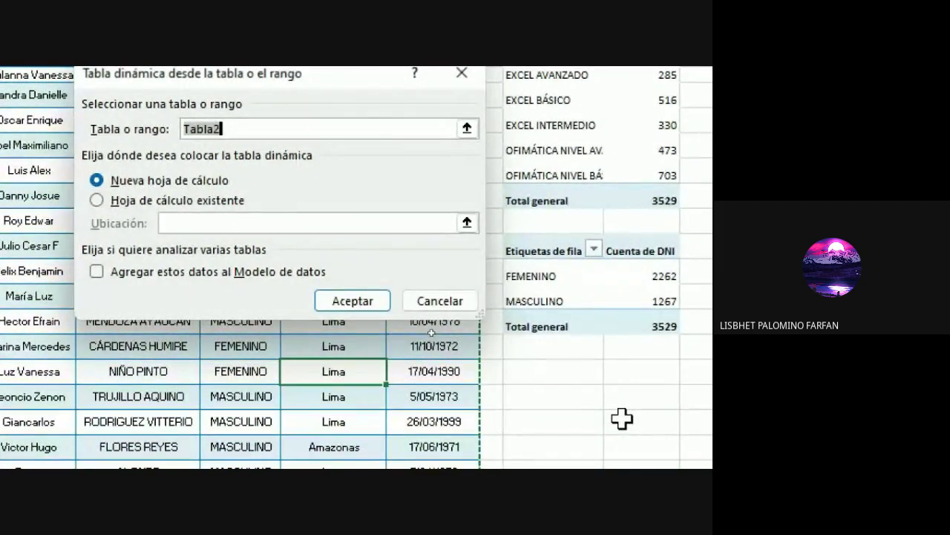
{"action": "left_click", "coordinate": [99, 205]}
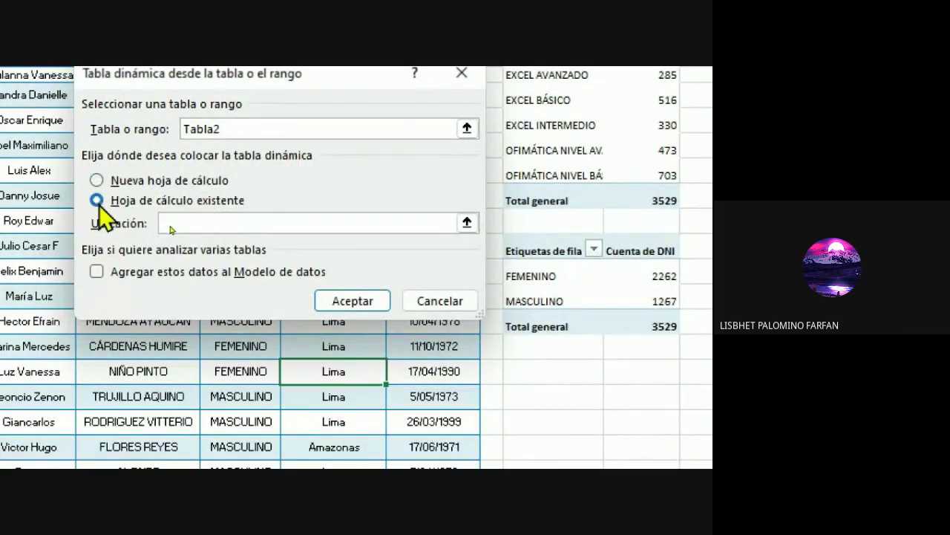
{"action": "left_click", "coordinate": [171, 225]}
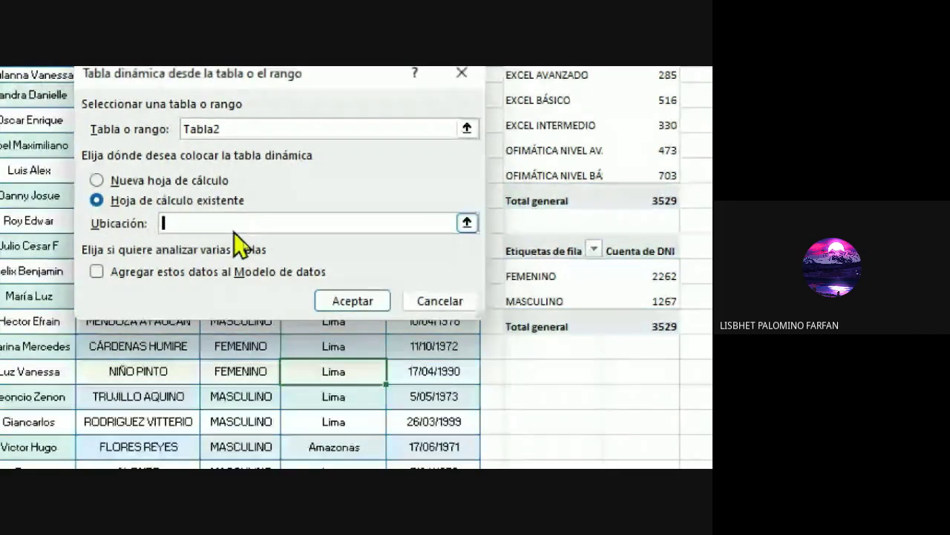
{"action": "left_click", "coordinate": [531, 373]}
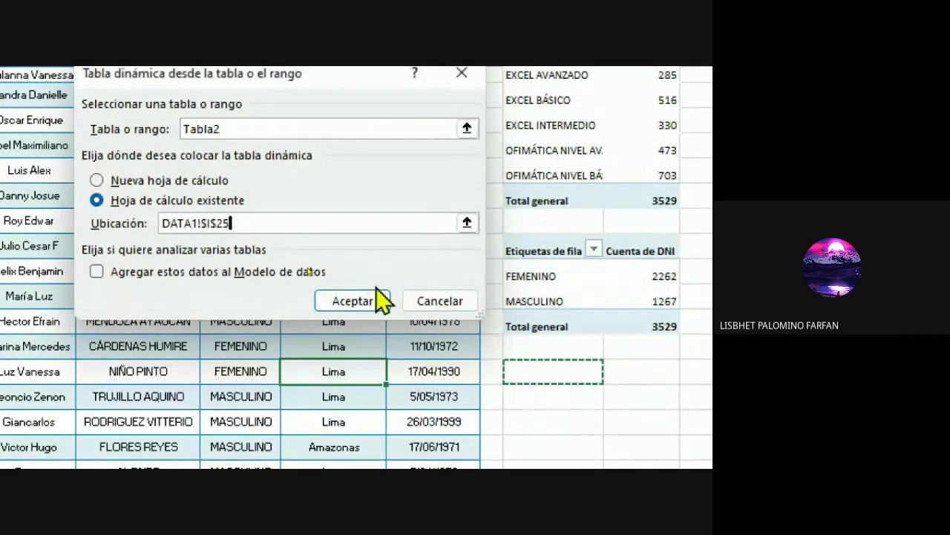
{"action": "left_click", "coordinate": [364, 300]}
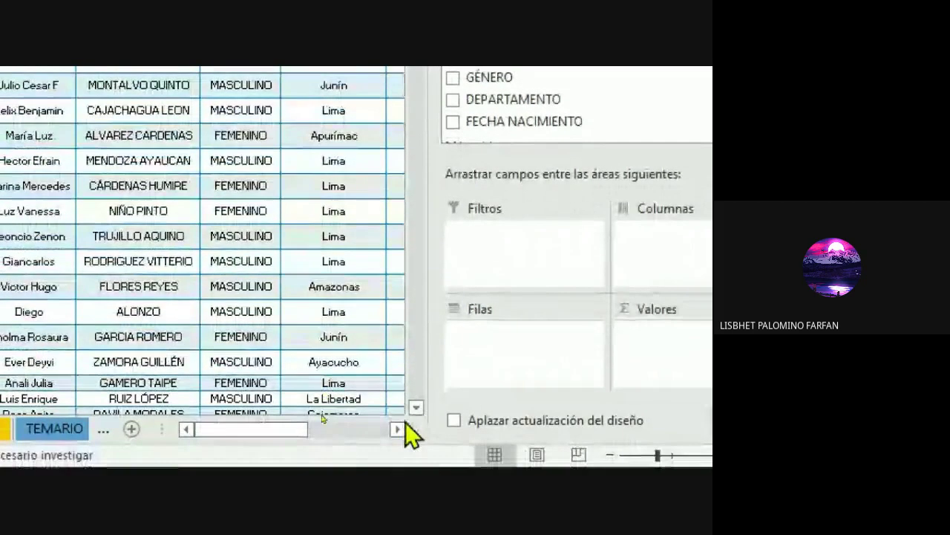
Scroll to the new pivot and add DEPARTAMENTO as its rows
{"action": "left_click", "coordinate": [398, 423]}
{"action": "left_click", "coordinate": [398, 423]}
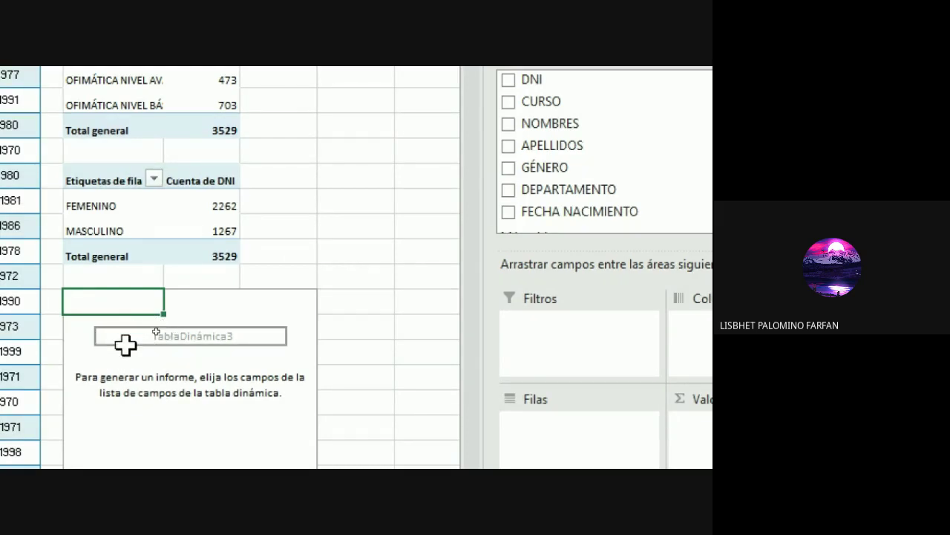
{"action": "left_click", "coordinate": [508, 191]}
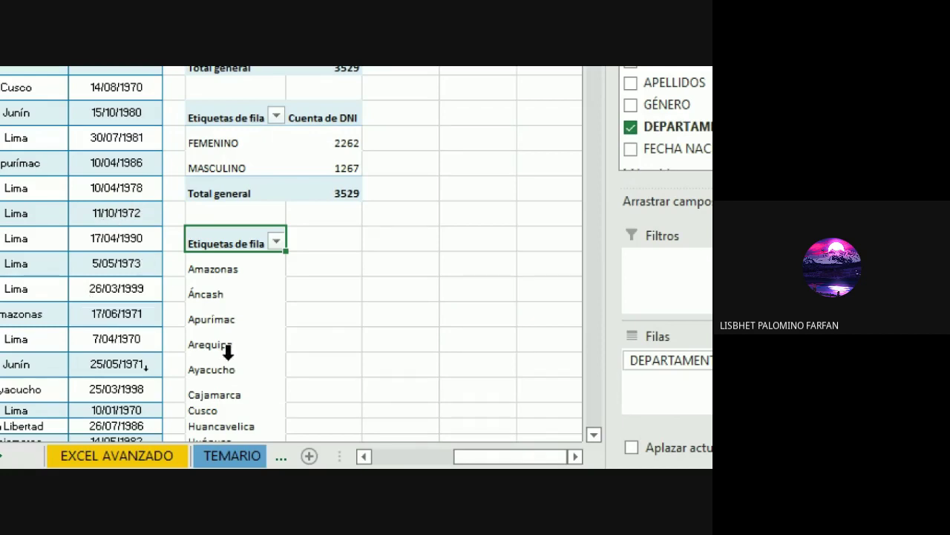
{"action": "scroll", "coordinate": [228, 353], "scroll_direction": "down", "scroll_amount": 2}
{"action": "scroll", "coordinate": [230, 353], "scroll_direction": "down", "scroll_amount": 2}
{"action": "scroll", "coordinate": [231, 353], "scroll_direction": "up", "scroll_amount": 2}
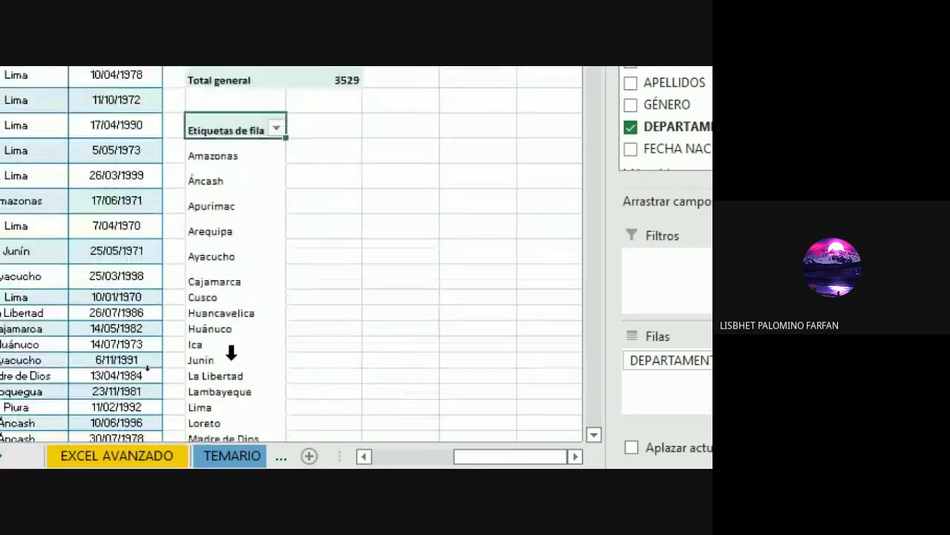
{"action": "scroll", "coordinate": [231, 353], "scroll_direction": "up", "scroll_amount": 3}
{"action": "scroll", "coordinate": [231, 353], "scroll_direction": "up", "scroll_amount": 1}
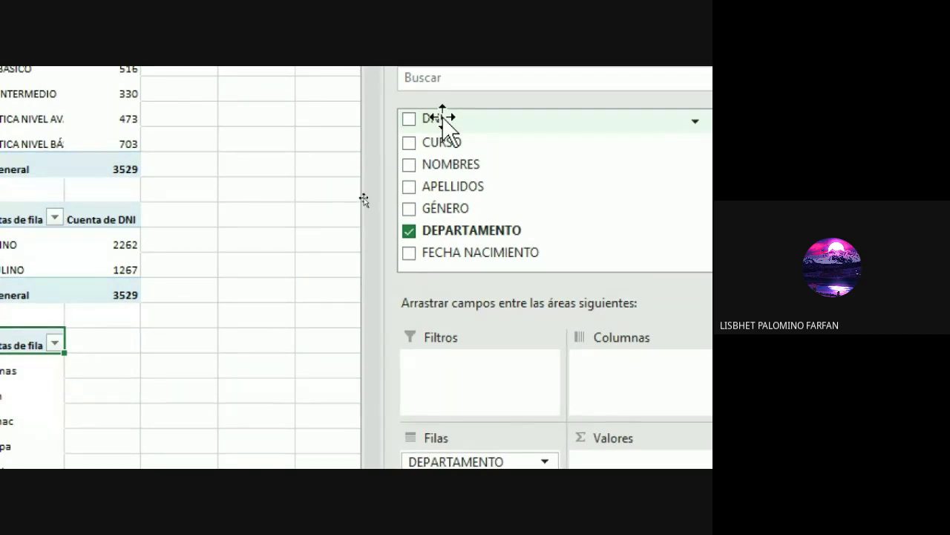
Drag DNI into Valores to count entries per department, e.g. Lima 1475
{"action": "left_click_drag", "start_coordinate": [442, 117], "coordinate": [570, 425]}
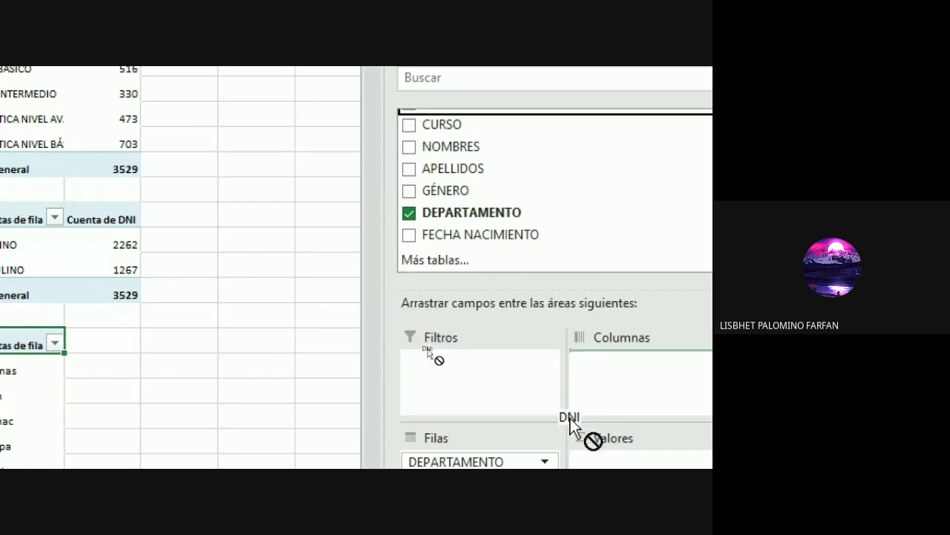
{"action": "left_click_drag", "start_coordinate": [570, 425], "coordinate": [580, 413]}
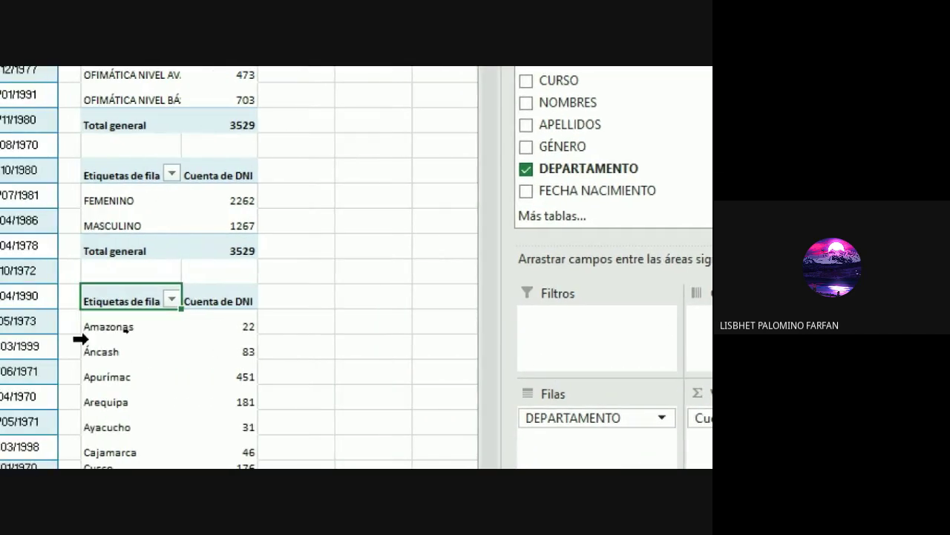
{"action": "scroll", "coordinate": [126, 353], "scroll_direction": "down", "scroll_amount": 3}
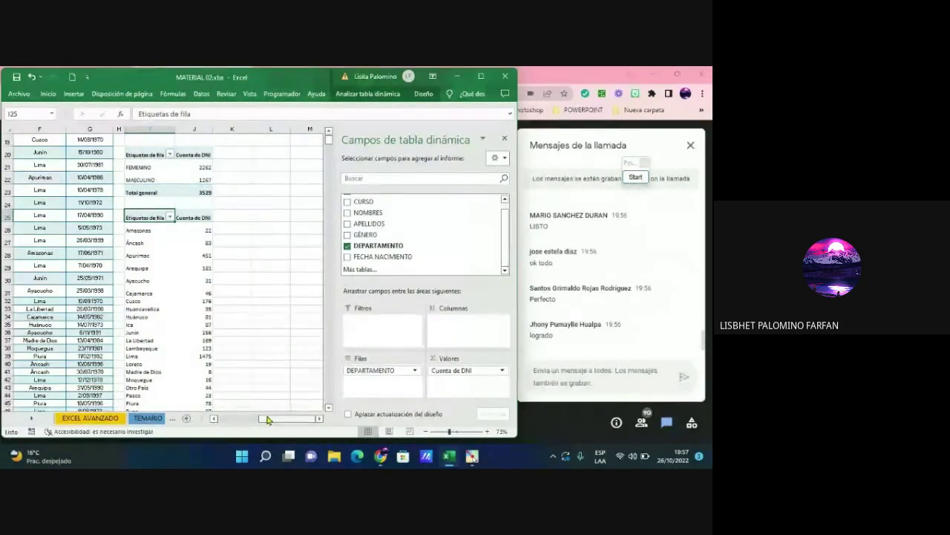
Scroll back left and up to row 1 to show the title and dashboard instructions
{"action": "left_click_drag", "start_coordinate": [267, 419], "coordinate": [223, 419]}
{"action": "scroll", "coordinate": [118, 259], "scroll_direction": "up", "scroll_amount": 2}
{"action": "scroll", "coordinate": [118, 259], "scroll_direction": "up", "scroll_amount": 3}
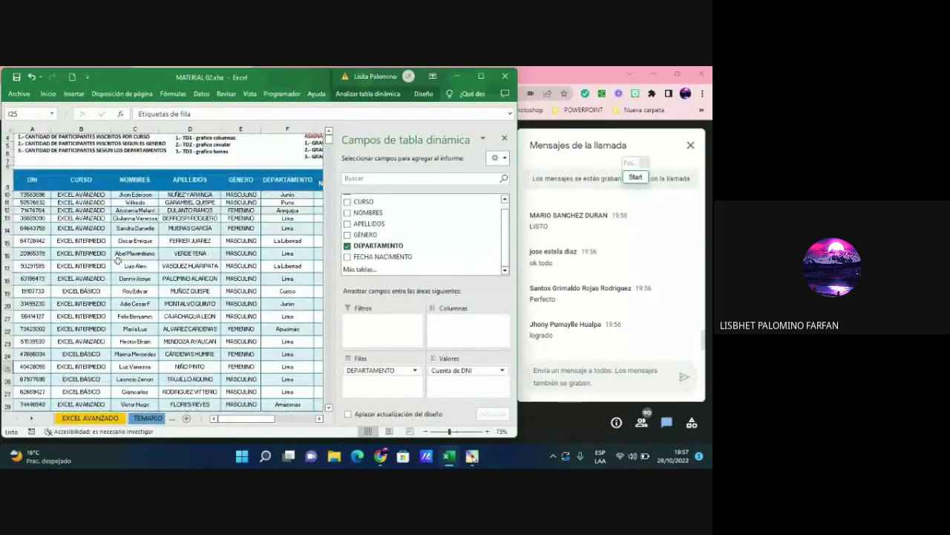
{"action": "scroll", "coordinate": [117, 259], "scroll_direction": "up", "scroll_amount": 1}
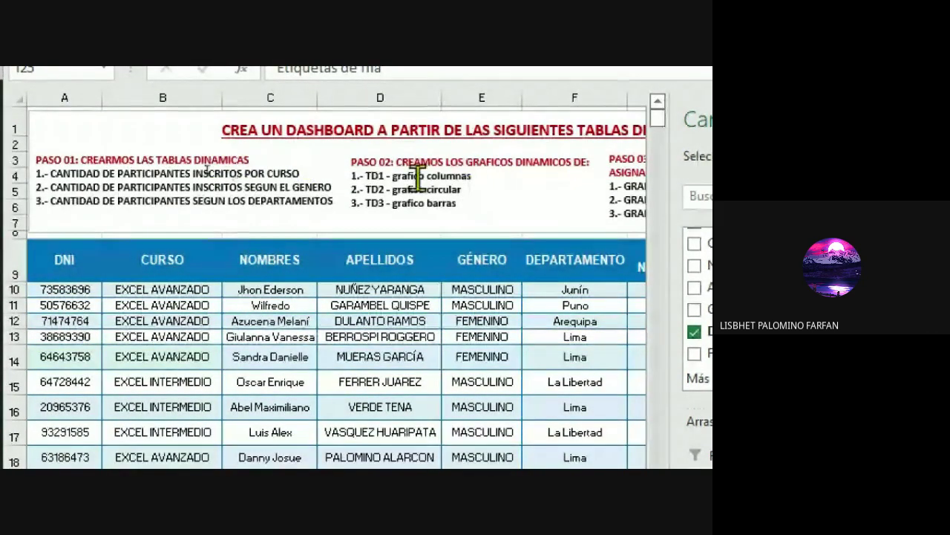
{"action": "left_click", "coordinate": [479, 176]}
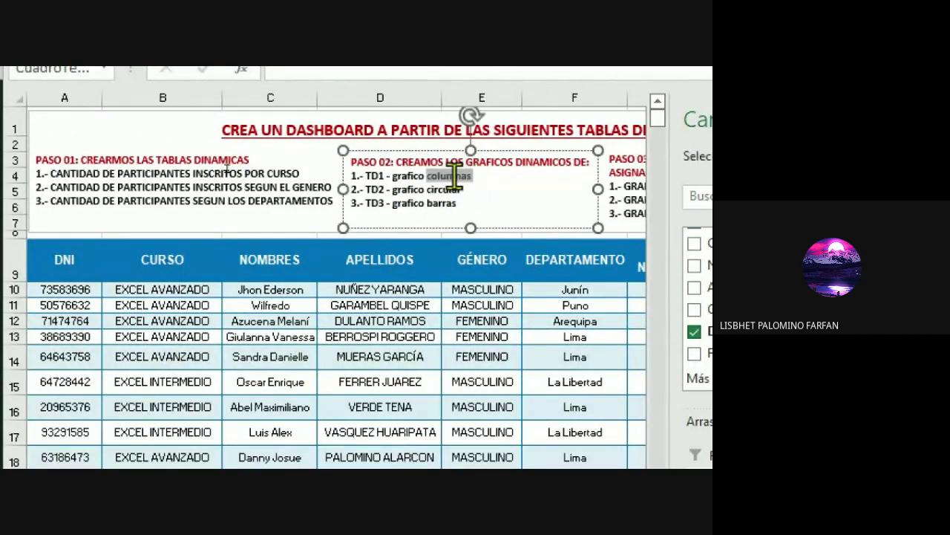
{"action": "mouse_move", "coordinate": [451, 175]}
{"action": "left_mouse_down"}
{"action": "mouse_move", "coordinate": [371, 176]}
{"action": "mouse_move", "coordinate": [471, 178]}
{"action": "left_mouse_up"}
{"action": "left_click", "coordinate": [363, 176]}
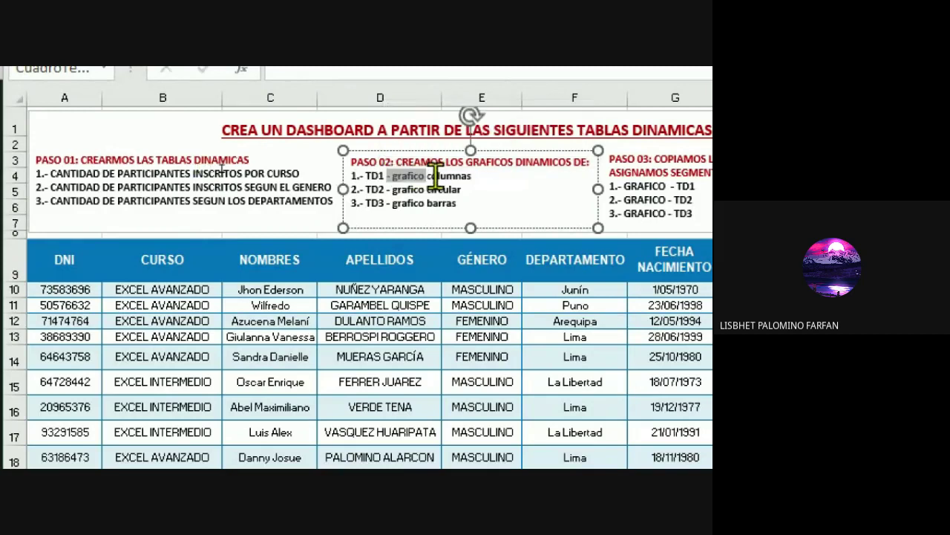
{"action": "double_click", "coordinate": [374, 189]}
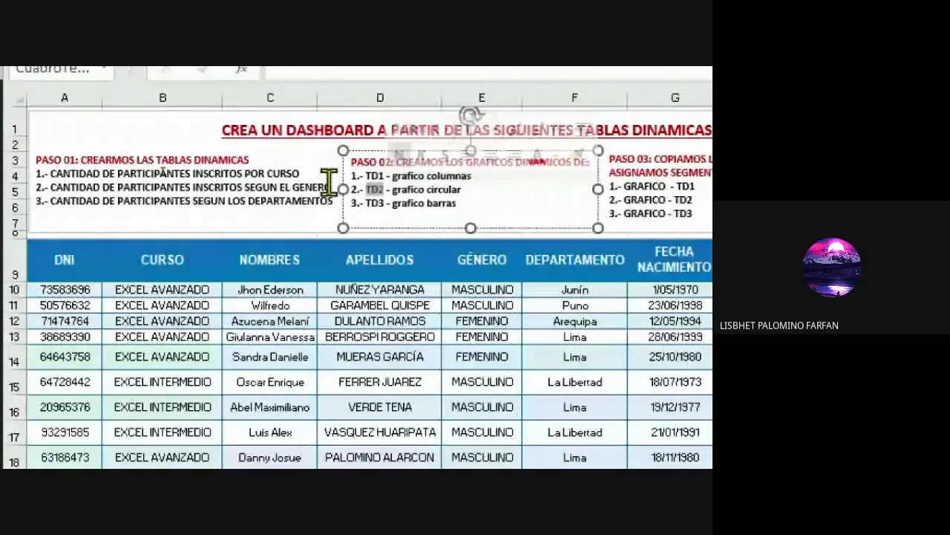
{"action": "left_click_drag", "start_coordinate": [394, 190], "coordinate": [460, 191]}
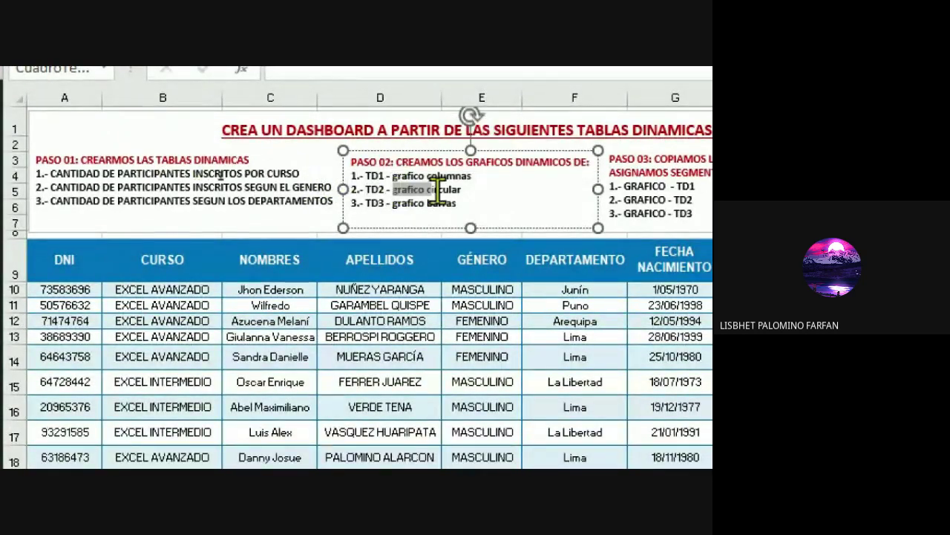
{"action": "double_click", "coordinate": [375, 203]}
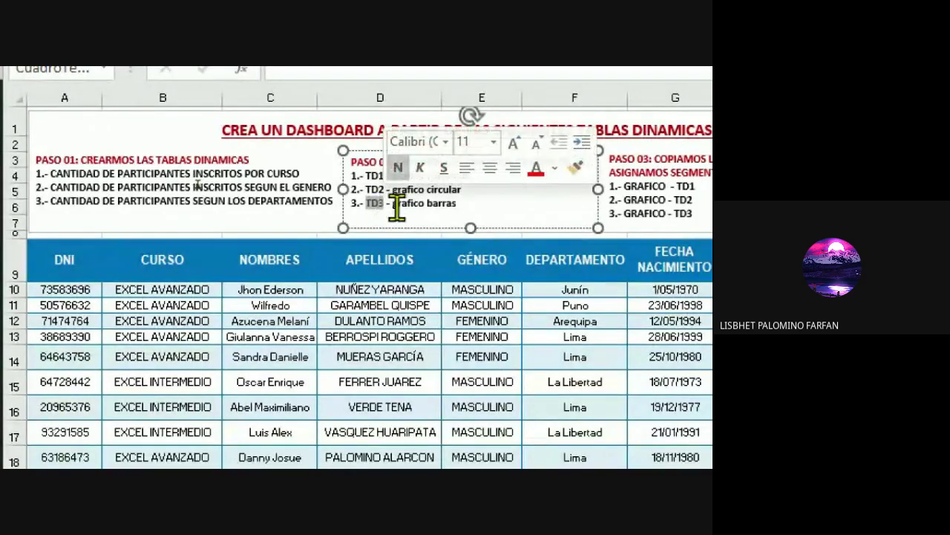
{"action": "left_click_drag", "start_coordinate": [393, 203], "coordinate": [456, 204]}
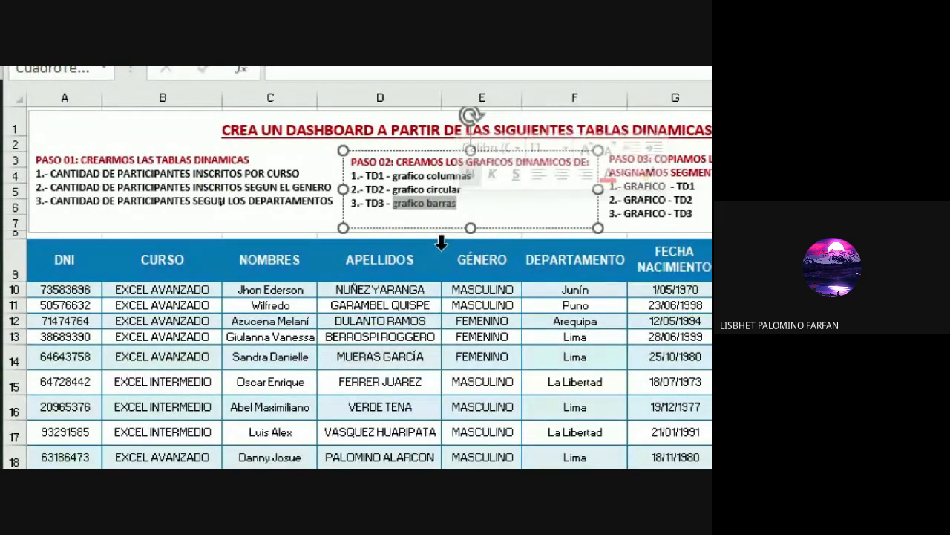
{"action": "left_click", "coordinate": [424, 176]}
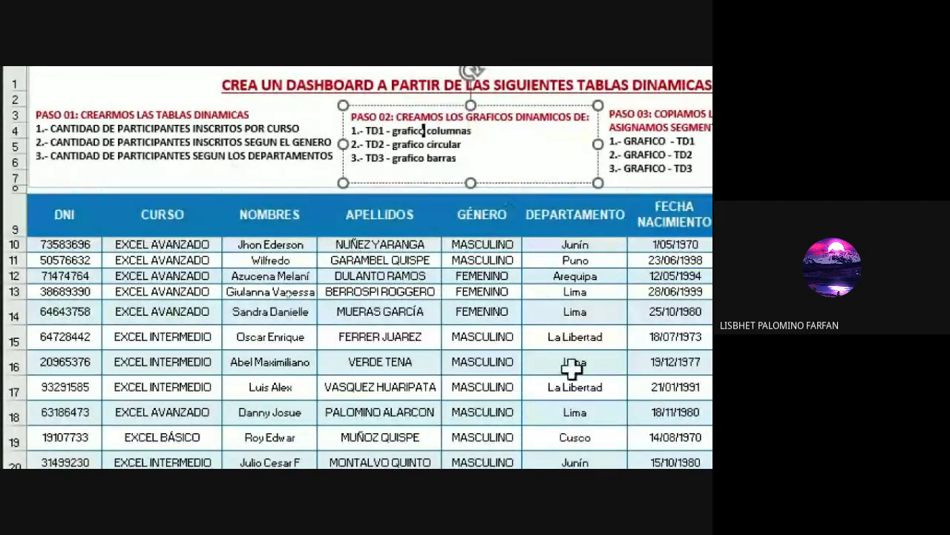
{"action": "scroll", "coordinate": [601, 420], "scroll_direction": "down", "scroll_amount": 2}
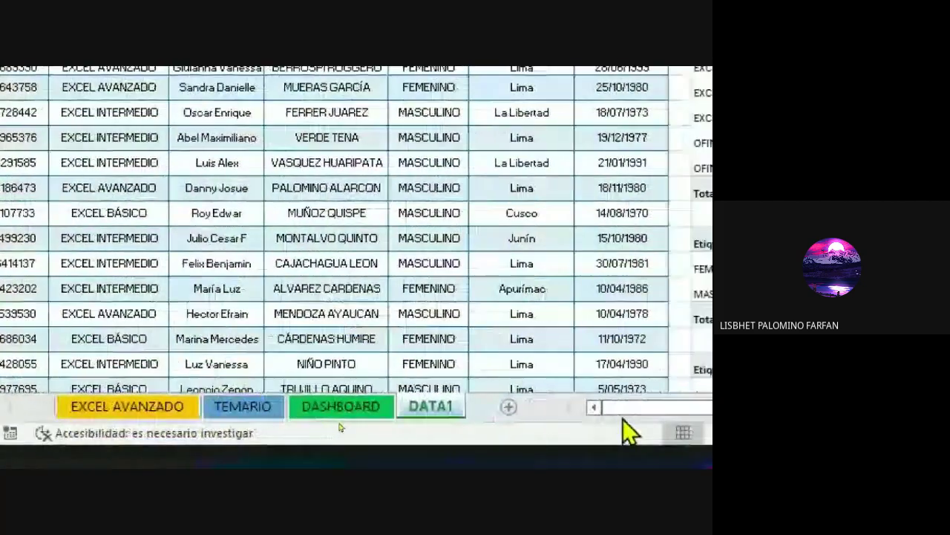
Scroll right and select a cell in the CURSO pivot table to show its PivotTable Fields pane
{"action": "left_click", "coordinate": [625, 410]}
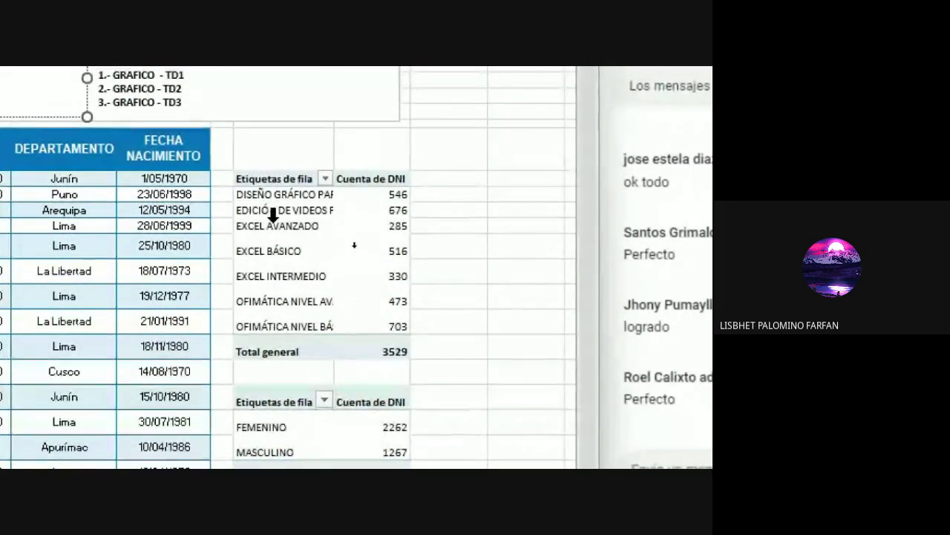
{"action": "left_click", "coordinate": [277, 212]}
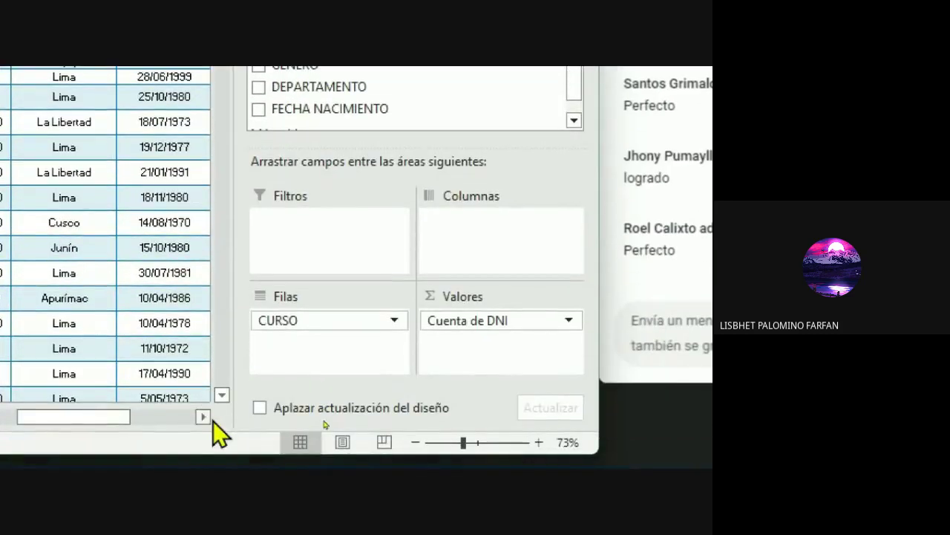
{"action": "left_click", "coordinate": [205, 417]}
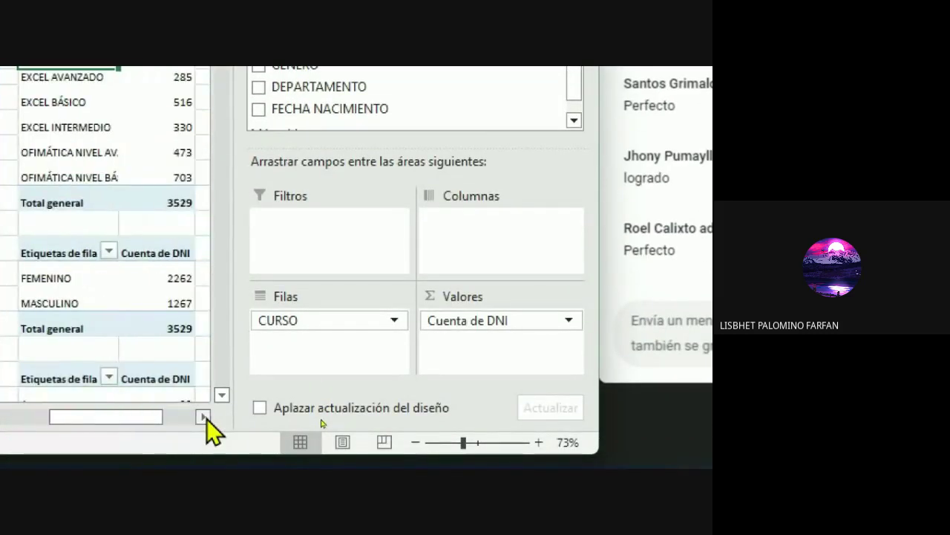
{"action": "left_click", "coordinate": [205, 417]}
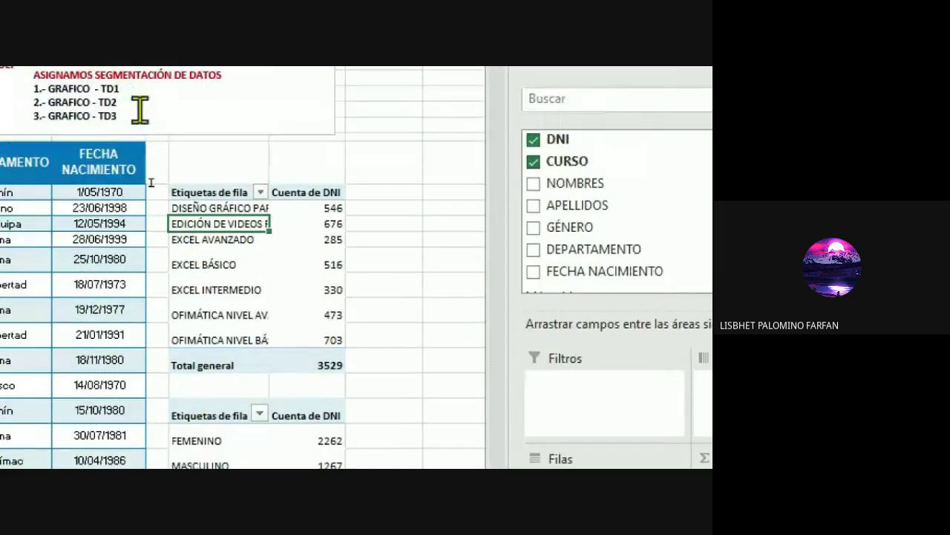
{"action": "left_click", "coordinate": [225, 282]}
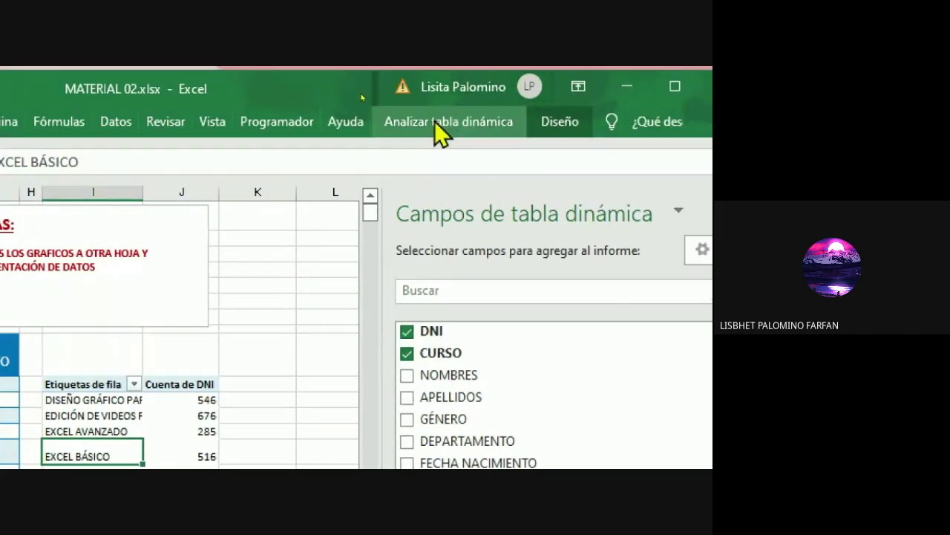
From Analizar tabla dinámica, insert a Columnas agrupadas pivot chart of Cuenta de DNI per course
{"action": "left_click", "coordinate": [436, 126]}
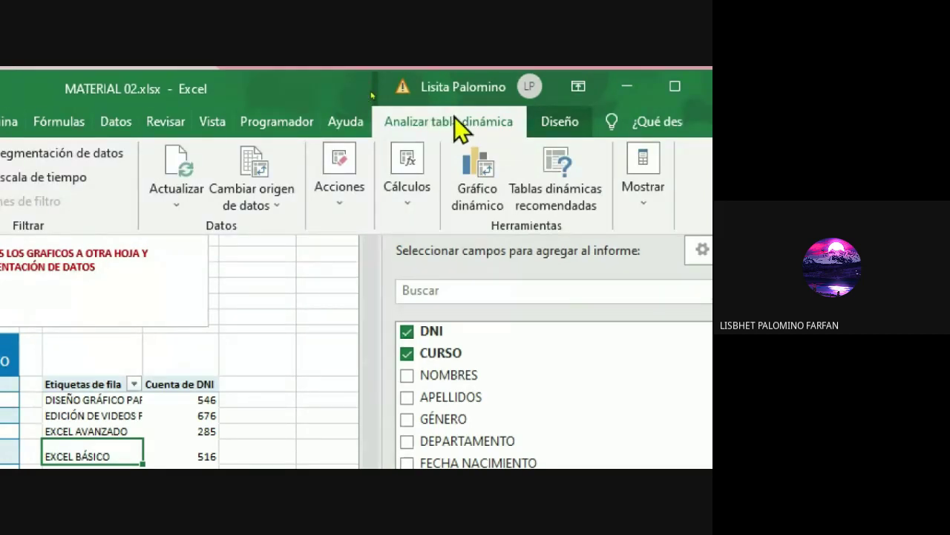
{"action": "left_click", "coordinate": [455, 118]}
{"action": "left_click", "coordinate": [455, 119]}
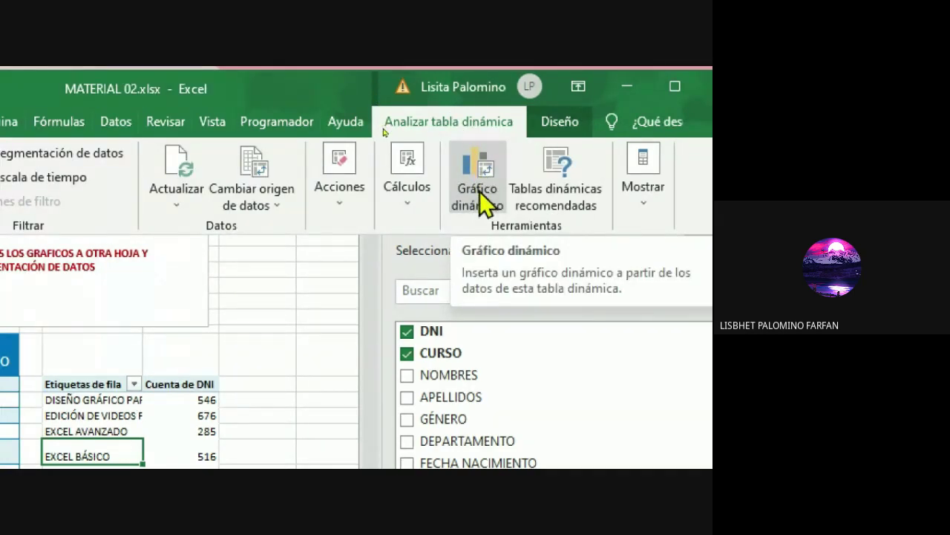
{"action": "left_click", "coordinate": [476, 174]}
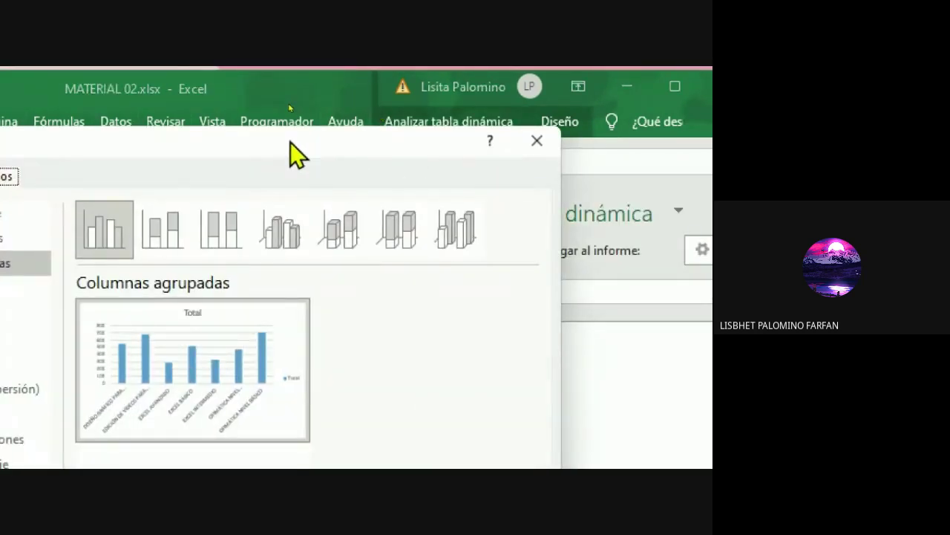
{"action": "left_click_drag", "start_coordinate": [290, 141], "coordinate": [623, 155]}
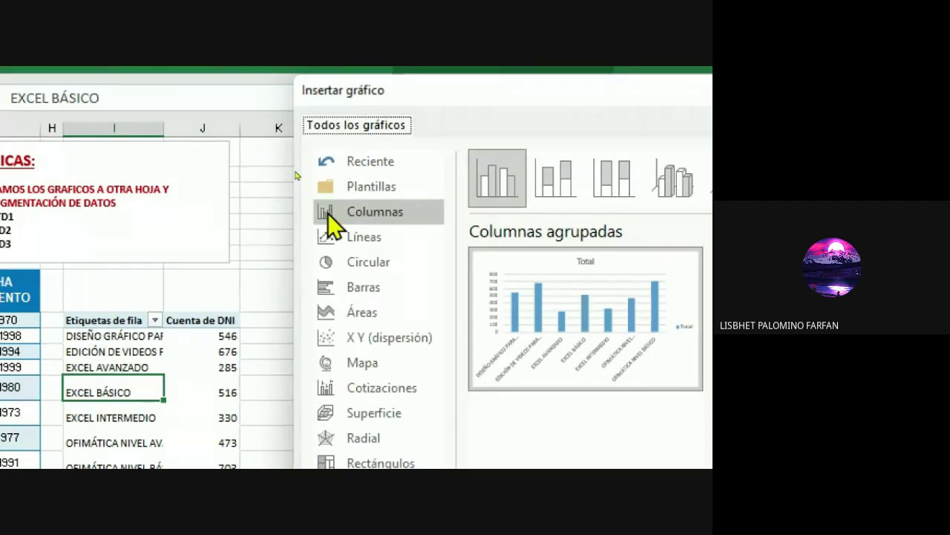
{"action": "left_click", "coordinate": [375, 215]}
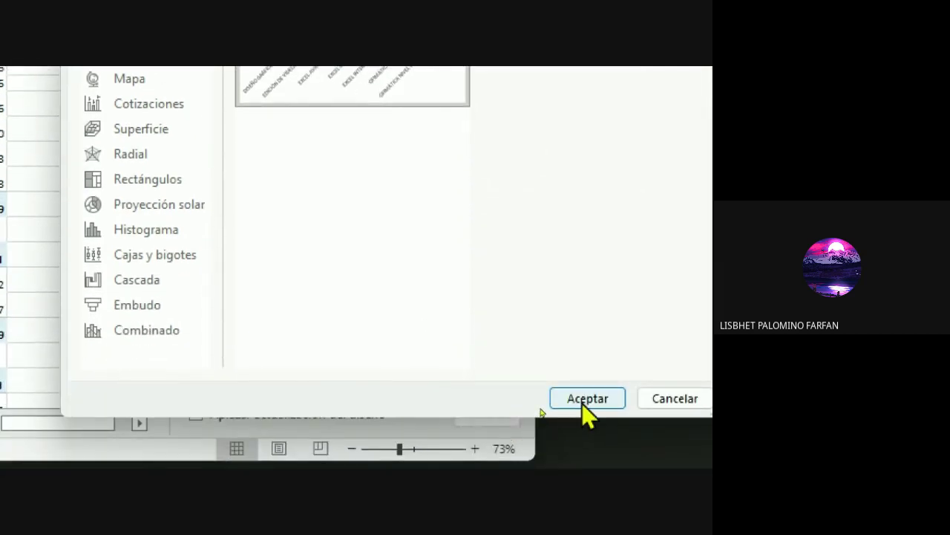
{"action": "left_click", "coordinate": [582, 402]}
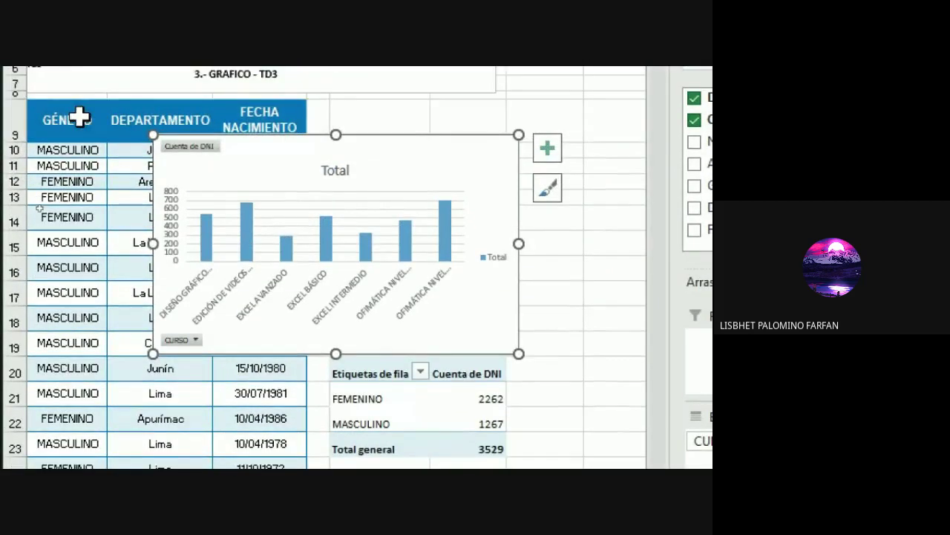
Drag the course column chart to the right of the CURSO pivot table, clear of its counts
{"action": "left_click_drag", "start_coordinate": [283, 145], "coordinate": [579, 162]}
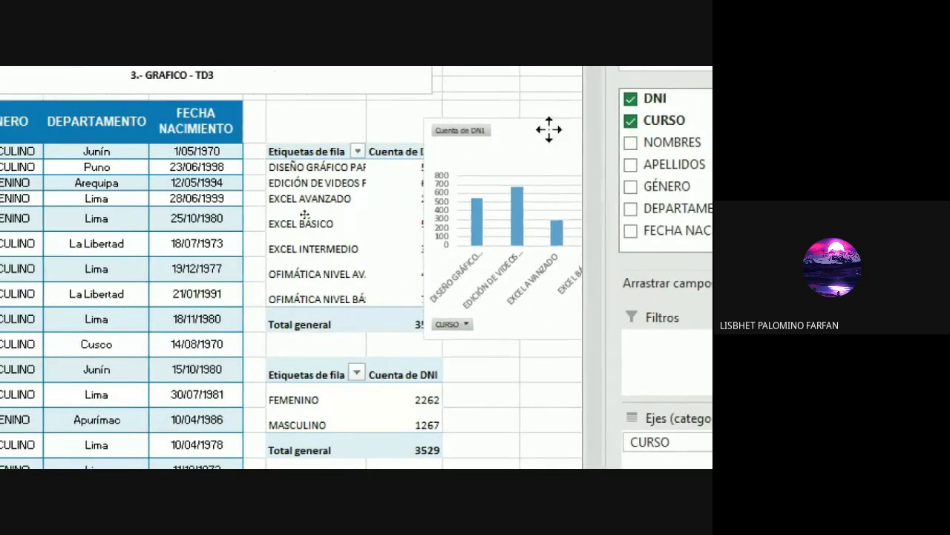
{"action": "mouse_move", "coordinate": [578, 162]}
{"action": "left_mouse_down"}
{"action": "mouse_move", "coordinate": [510, 148]}
{"action": "mouse_move", "coordinate": [530, 140]}
{"action": "mouse_move", "coordinate": [225, 128]}
{"action": "left_mouse_up"}
{"action": "scroll", "coordinate": [382, 116], "scroll_direction": "up", "scroll_amount": 1}
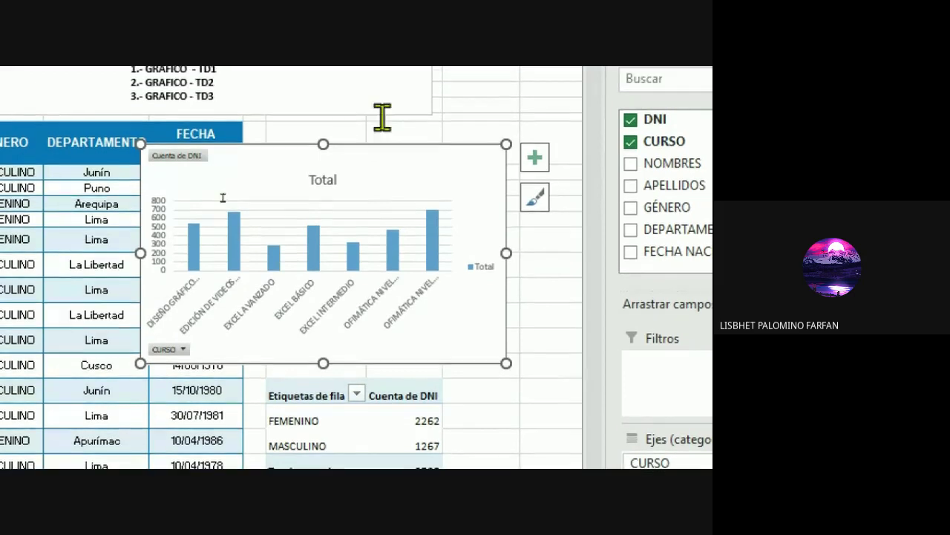
{"action": "left_click", "coordinate": [384, 129]}
{"action": "left_click", "coordinate": [263, 154]}
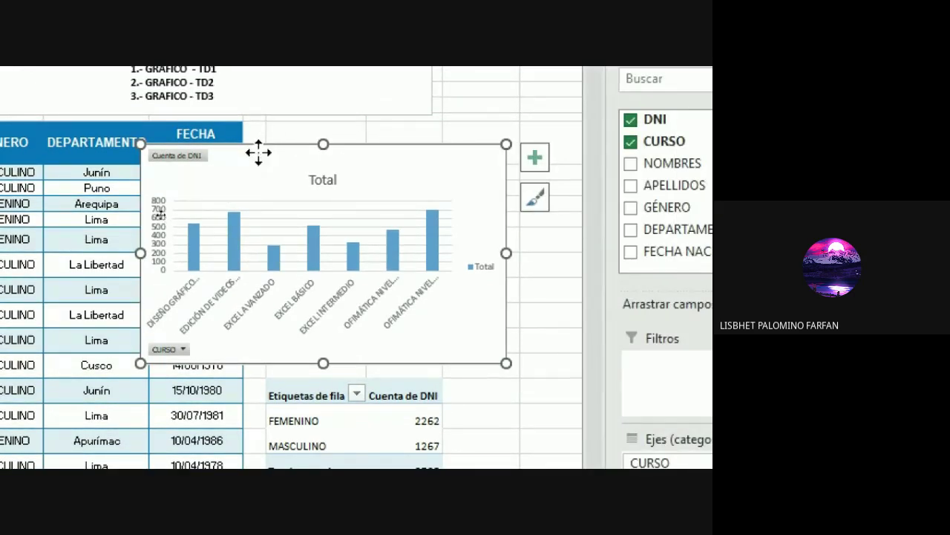
{"action": "left_click_drag", "start_coordinate": [258, 153], "coordinate": [560, 165]}
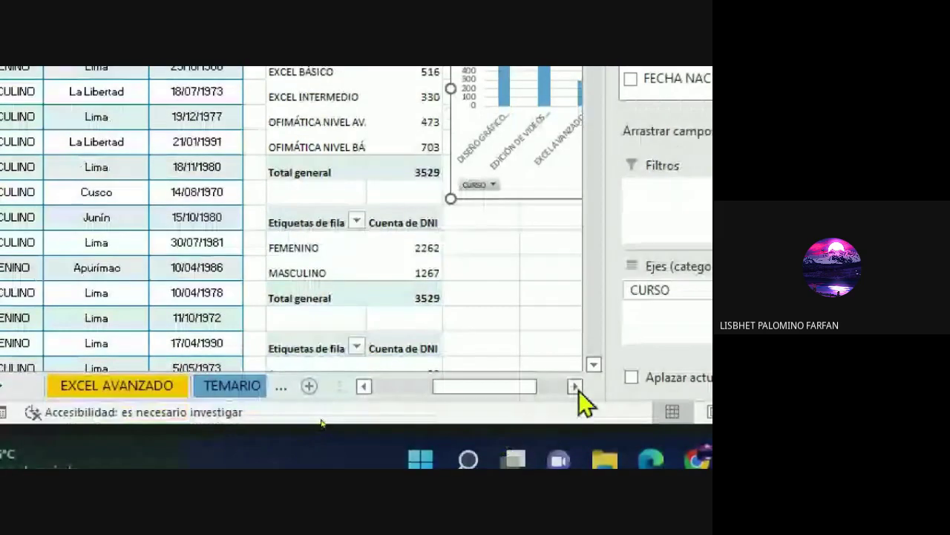
{"action": "left_click", "coordinate": [575, 386]}
{"action": "left_click", "coordinate": [575, 386]}
{"action": "left_click", "coordinate": [576, 386]}
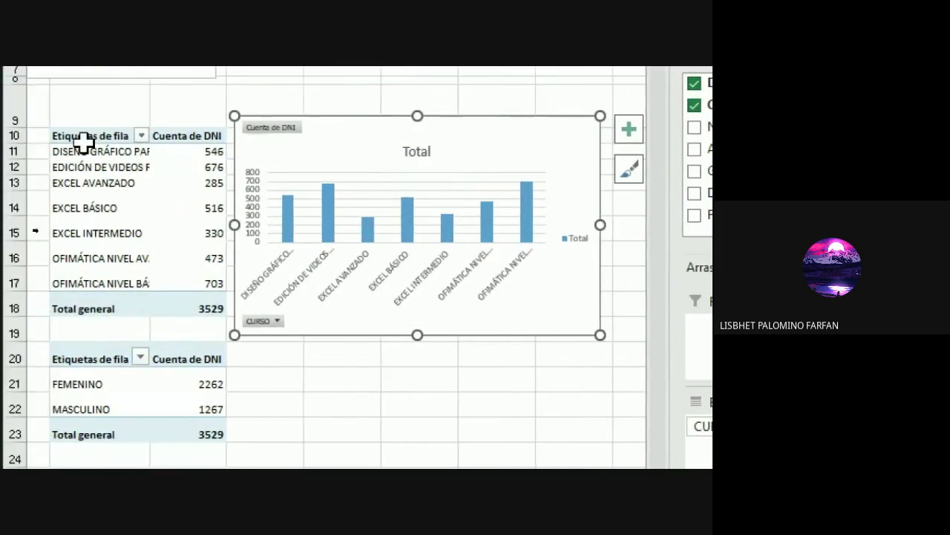
Select the FEMENINO cell of the gender pivot table
{"action": "left_click", "coordinate": [84, 385]}
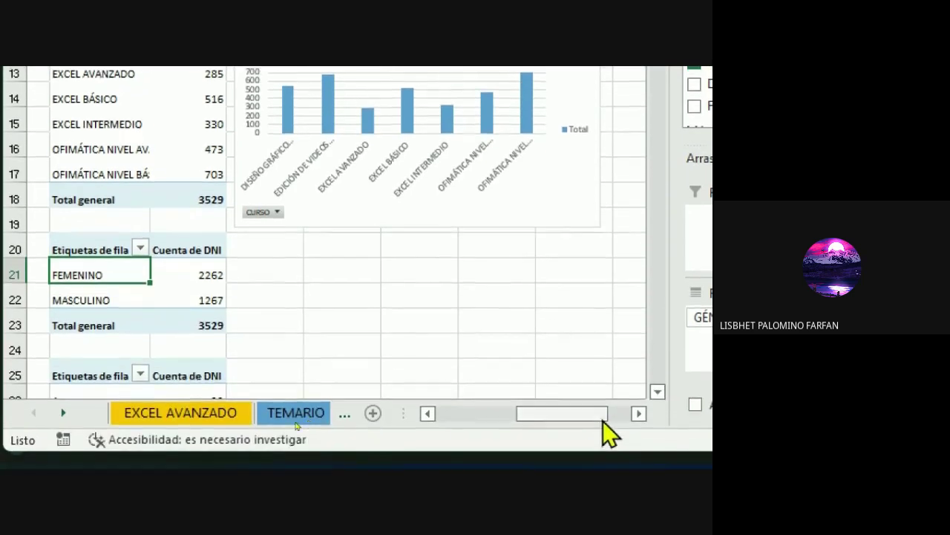
{"action": "left_click_drag", "start_coordinate": [586, 423], "coordinate": [495, 430]}
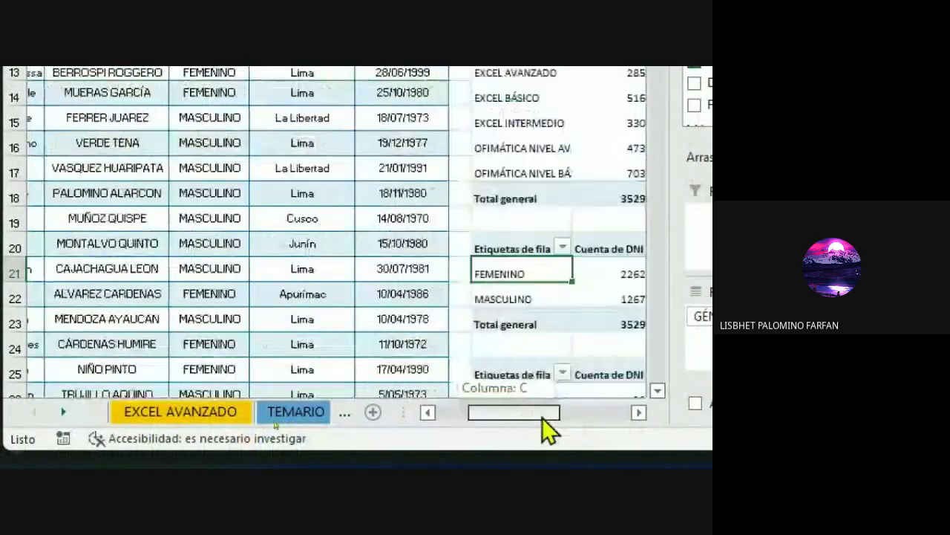
{"action": "left_click_drag", "start_coordinate": [509, 412], "coordinate": [573, 414]}
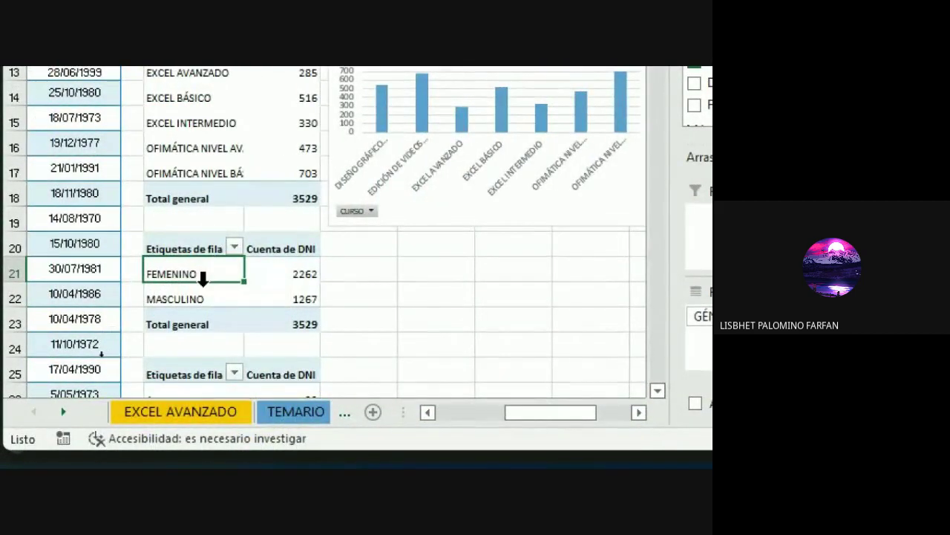
{"action": "left_click", "coordinate": [202, 295]}
{"action": "left_click", "coordinate": [208, 274]}
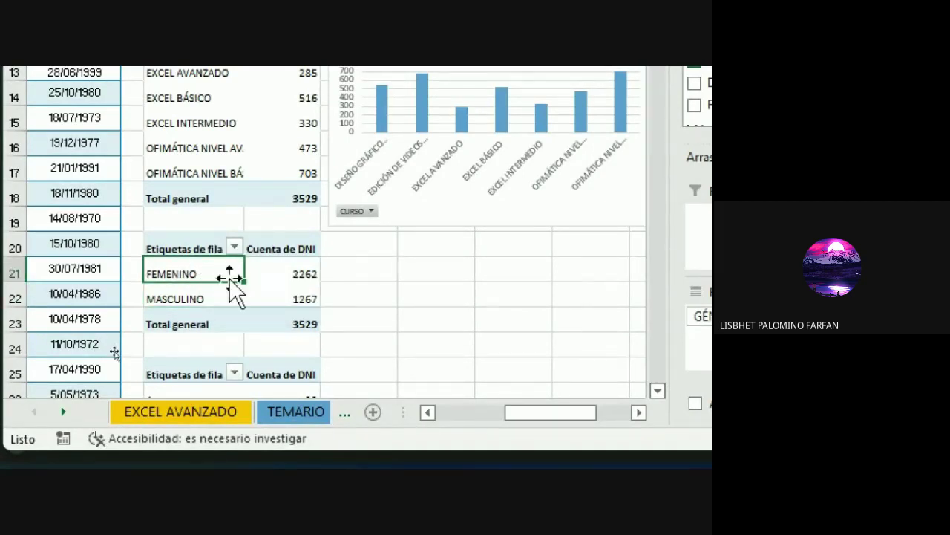
Insert a Circular pie pivot chart from the gender pivot table
{"action": "scroll", "coordinate": [229, 278], "scroll_direction": "down", "scroll_amount": 1}
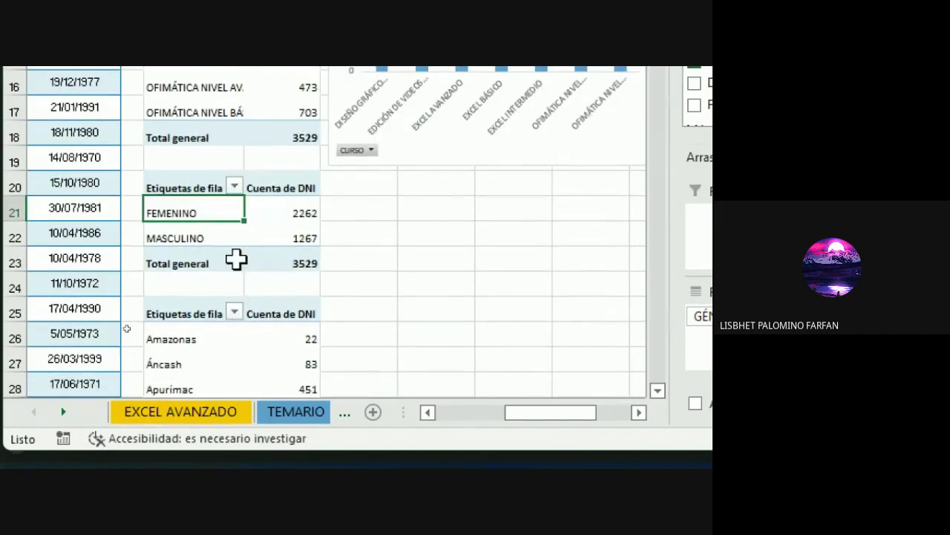
{"action": "scroll", "coordinate": [401, 130], "scroll_direction": "up", "scroll_amount": 2}
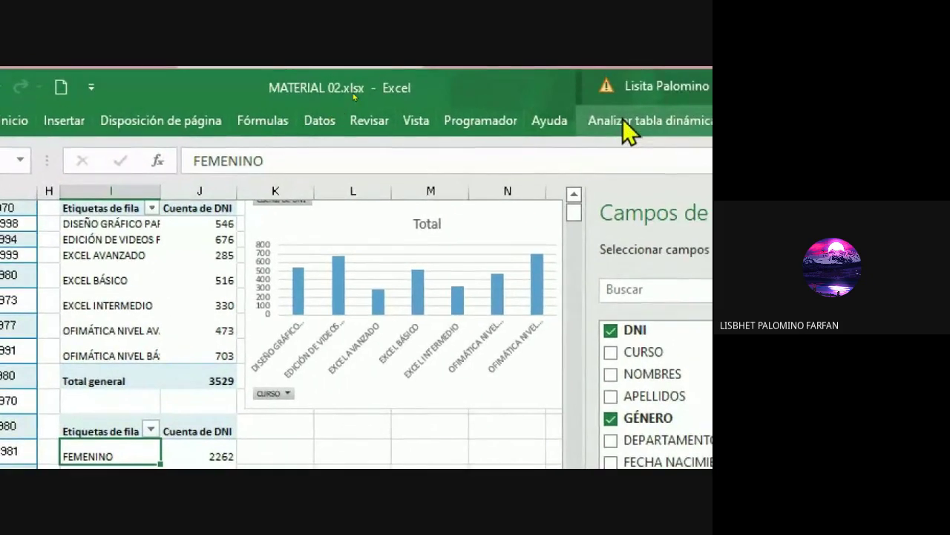
{"action": "scroll", "coordinate": [431, 282], "scroll_direction": "down", "scroll_amount": 1}
{"action": "scroll", "coordinate": [438, 291], "scroll_direction": "down", "scroll_amount": 1}
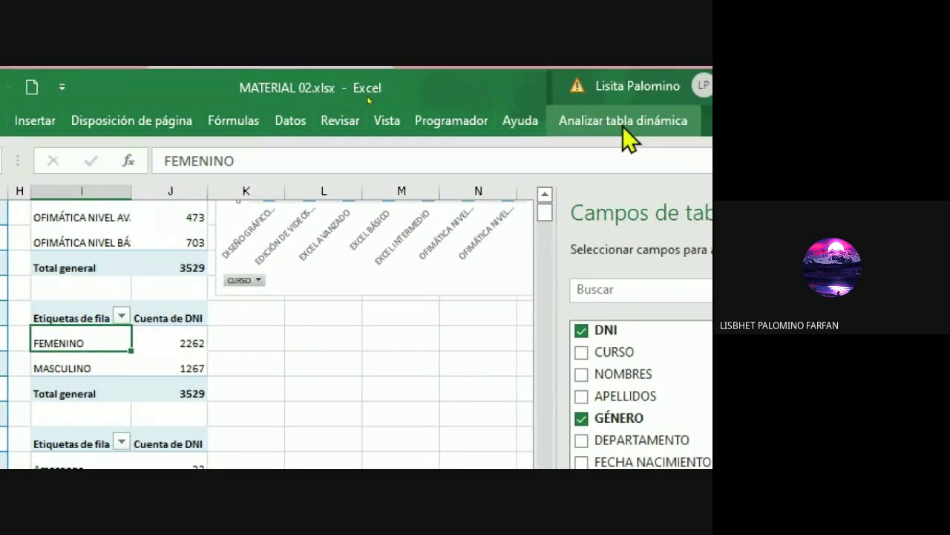
{"action": "left_click", "coordinate": [623, 121]}
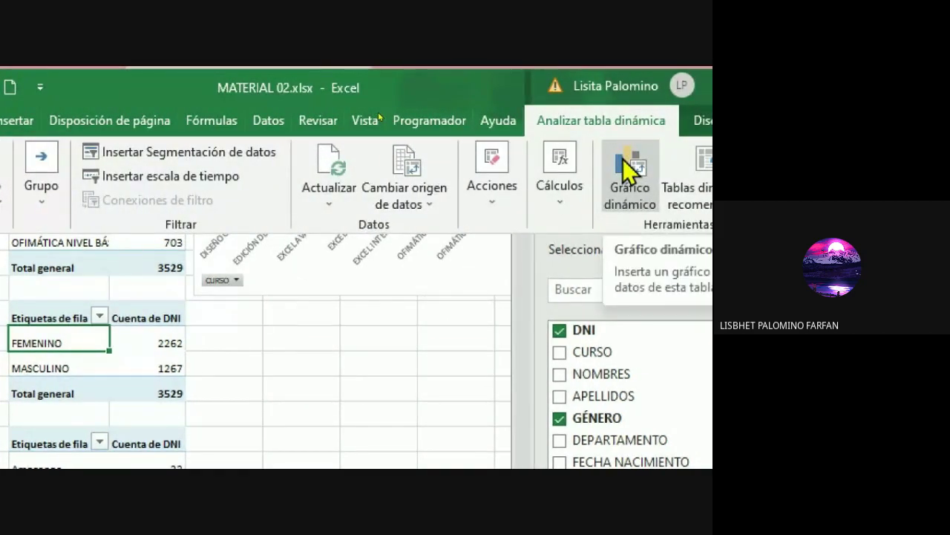
{"action": "left_click", "coordinate": [629, 172]}
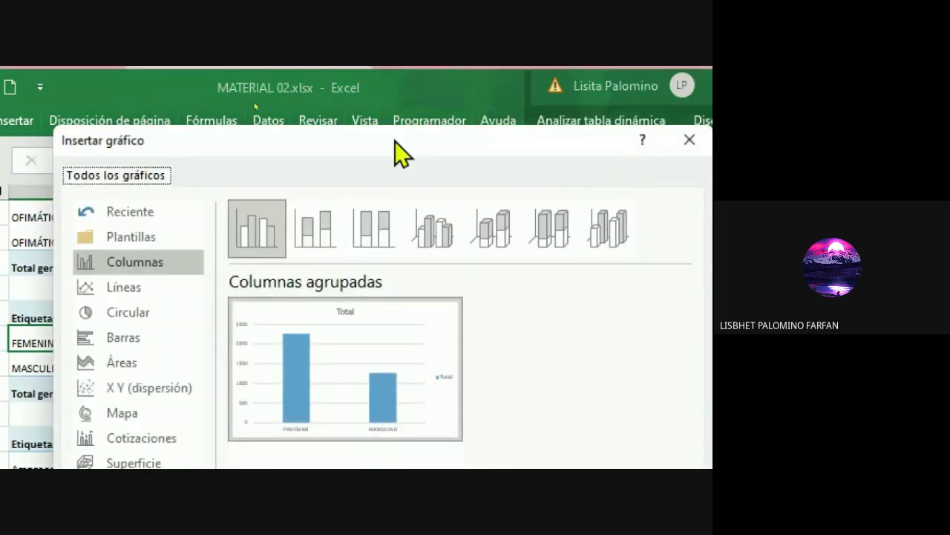
{"action": "left_click_drag", "start_coordinate": [259, 141], "coordinate": [431, 134]}
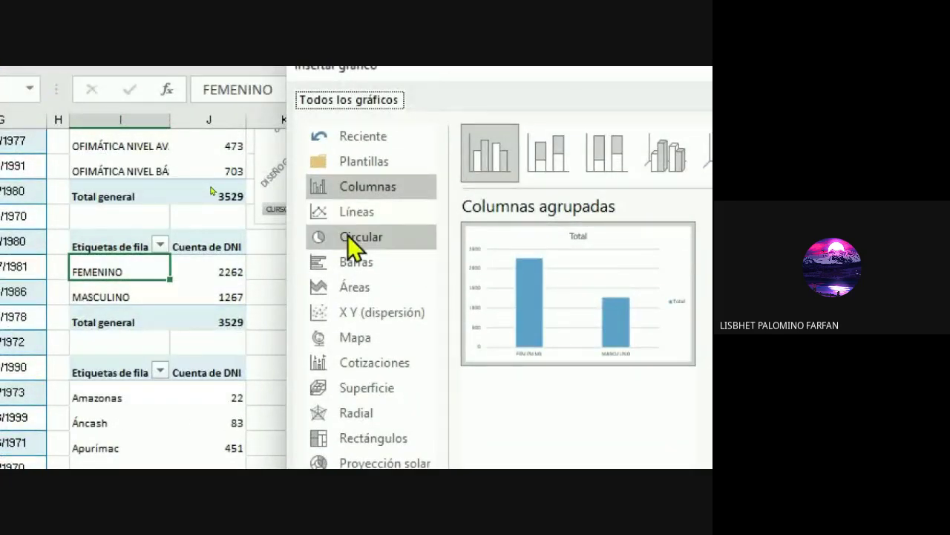
{"action": "left_click", "coordinate": [347, 235]}
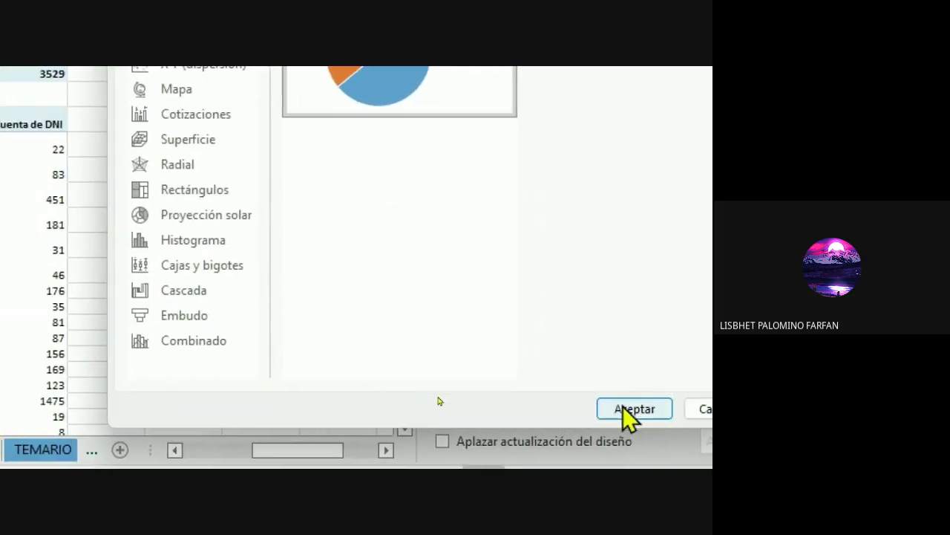
{"action": "left_click", "coordinate": [623, 410]}
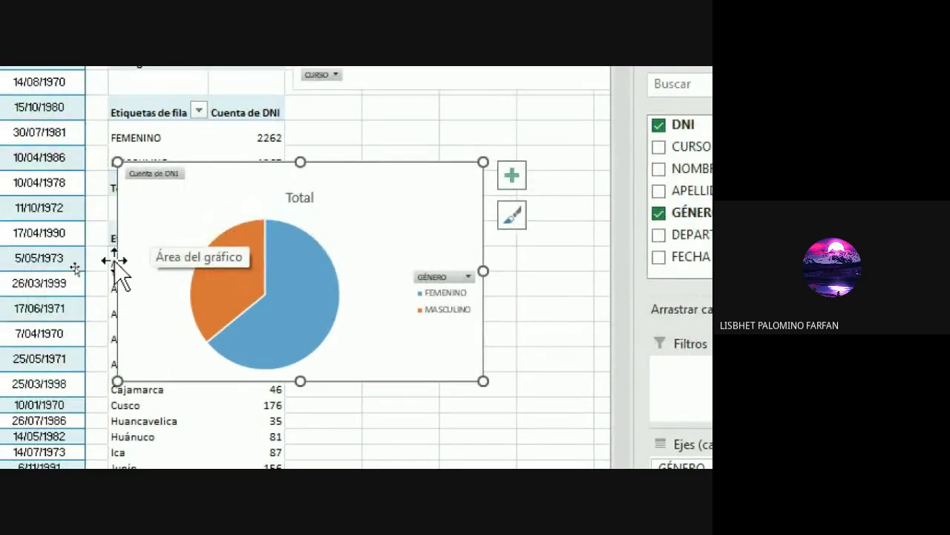
Move the pie chart beside the gender pivot table and shrink it from a corner handle
{"action": "mouse_move", "coordinate": [221, 191]}
{"action": "left_mouse_down"}
{"action": "mouse_move", "coordinate": [433, 145]}
{"action": "mouse_move", "coordinate": [393, 118]}
{"action": "left_mouse_up"}
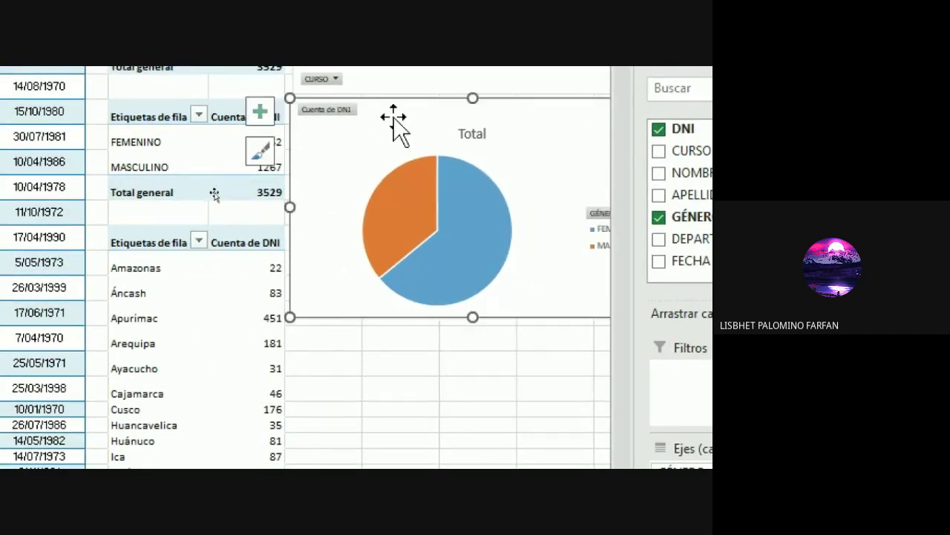
{"action": "left_click_drag", "start_coordinate": [290, 116], "coordinate": [358, 158]}
{"action": "left_click_drag", "start_coordinate": [383, 200], "coordinate": [328, 159]}
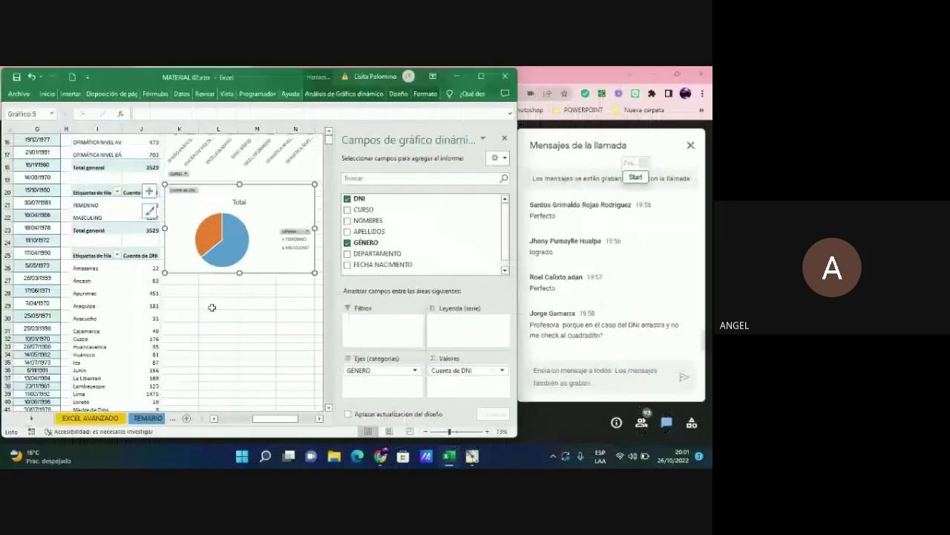
{"action": "left_click", "coordinate": [149, 192]}
{"action": "left_click", "coordinate": [237, 307]}
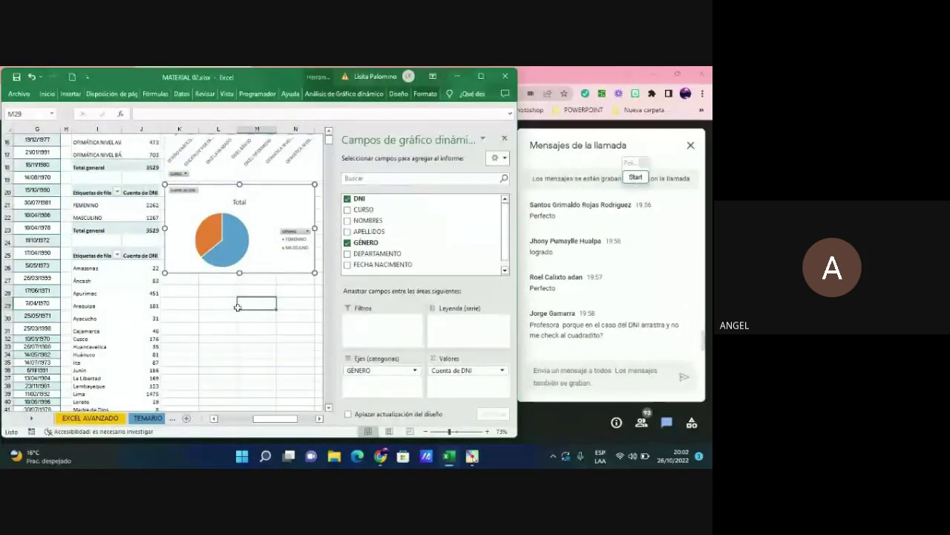
{"action": "left_click", "coordinate": [216, 201]}
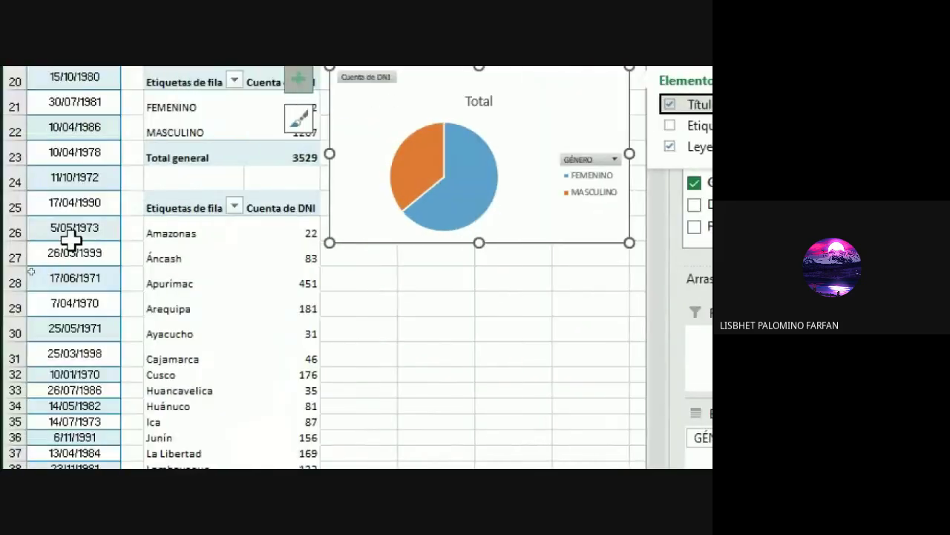
{"action": "left_click", "coordinate": [191, 231]}
{"action": "left_click", "coordinate": [185, 279]}
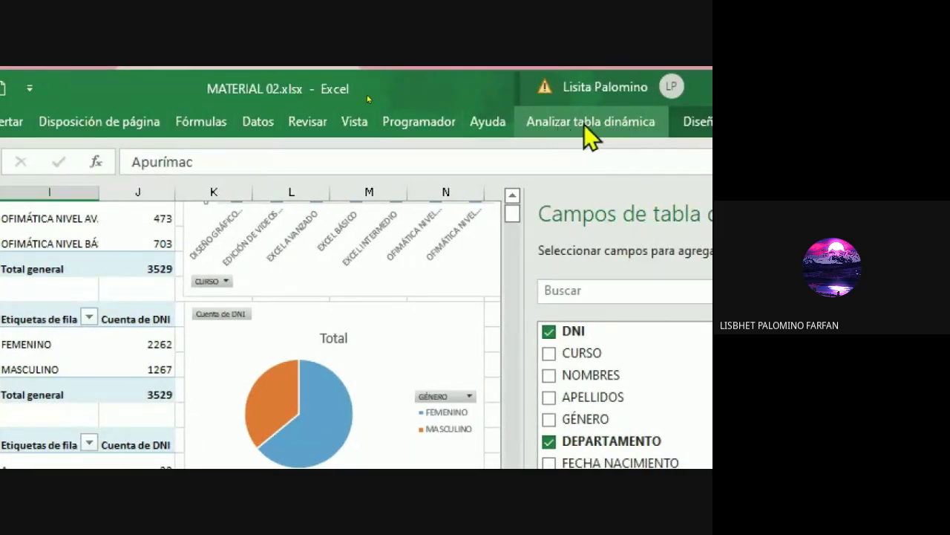
Insert a Barras agrupadas pivot chart of DNI counts by department and drag it below the pie chart
{"action": "left_click", "coordinate": [622, 128]}
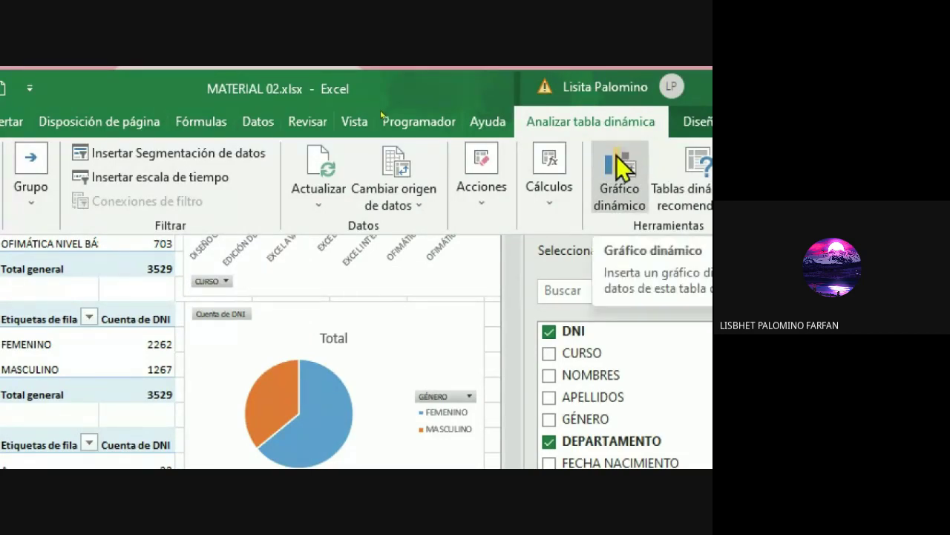
{"action": "left_click", "coordinate": [617, 164]}
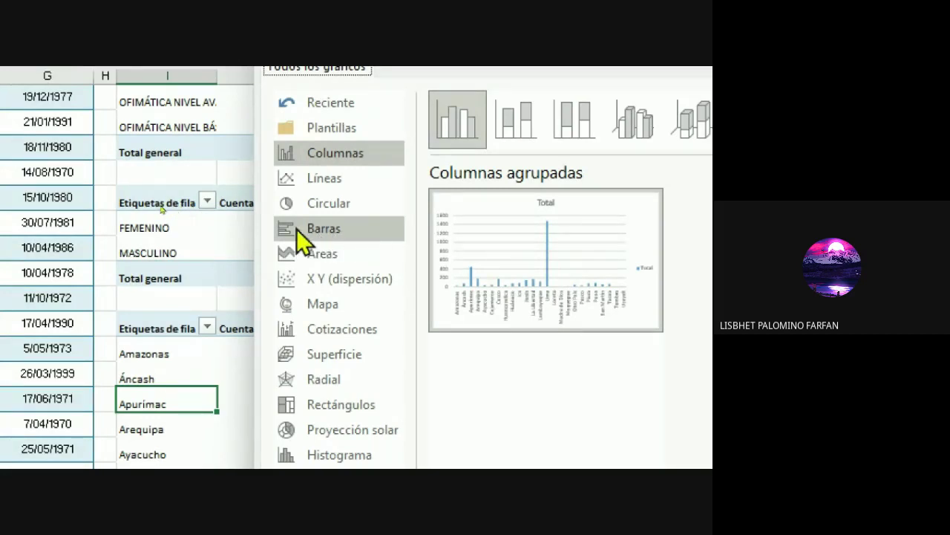
{"action": "left_click", "coordinate": [336, 232]}
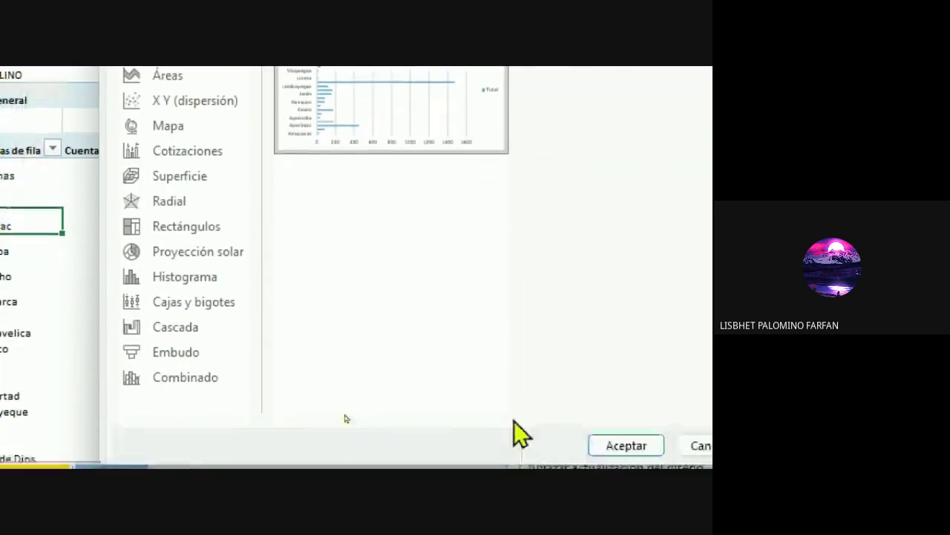
{"action": "left_click", "coordinate": [624, 351]}
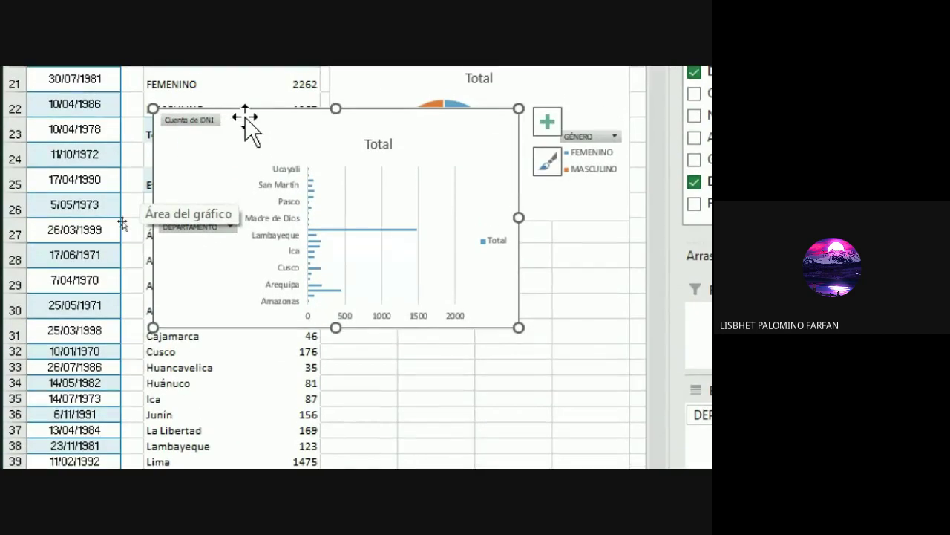
{"action": "mouse_move", "coordinate": [248, 121]}
{"action": "left_mouse_down"}
{"action": "mouse_move", "coordinate": [317, 214]}
{"action": "mouse_move", "coordinate": [421, 238]}
{"action": "left_mouse_up"}
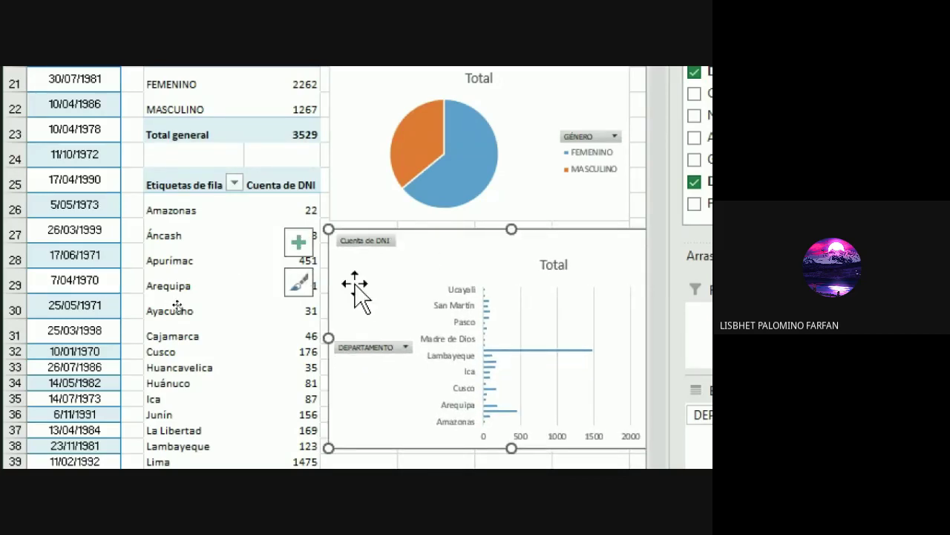
{"action": "mouse_move", "coordinate": [524, 408]}
{"action": "left_mouse_down"}
{"action": "mouse_move", "coordinate": [560, 405]}
{"action": "mouse_move", "coordinate": [553, 401]}
{"action": "left_mouse_up"}
{"action": "scroll", "coordinate": [430, 119], "scroll_direction": "up", "scroll_amount": 3}
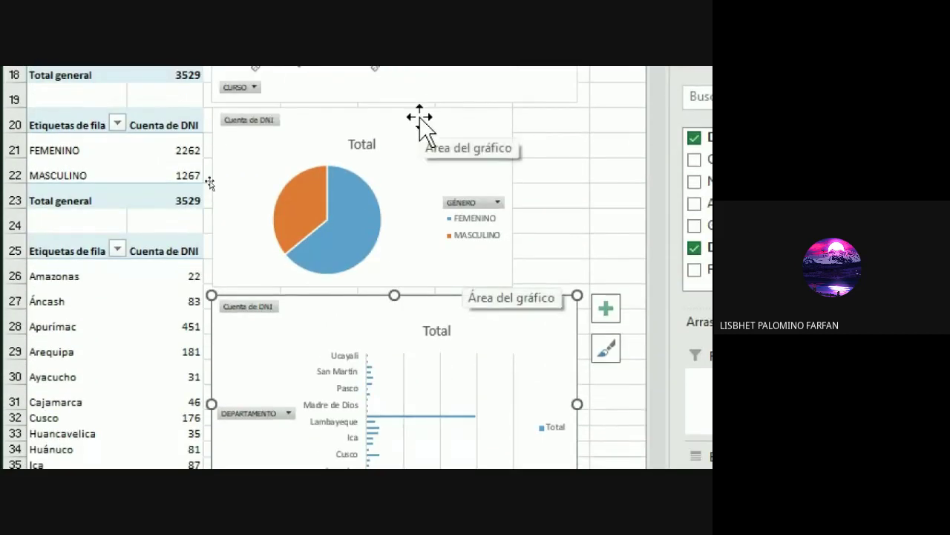
Stretch the course column chart taller from its top handle and wider from its right edge
{"action": "scroll", "coordinate": [367, 267], "scroll_direction": "up", "scroll_amount": 3}
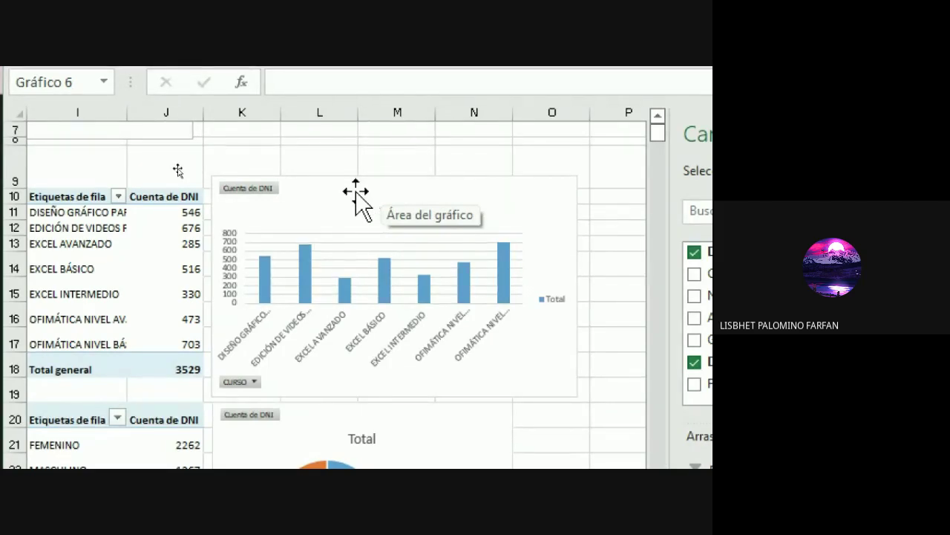
{"action": "scroll", "coordinate": [186, 416], "scroll_direction": "down", "scroll_amount": 3}
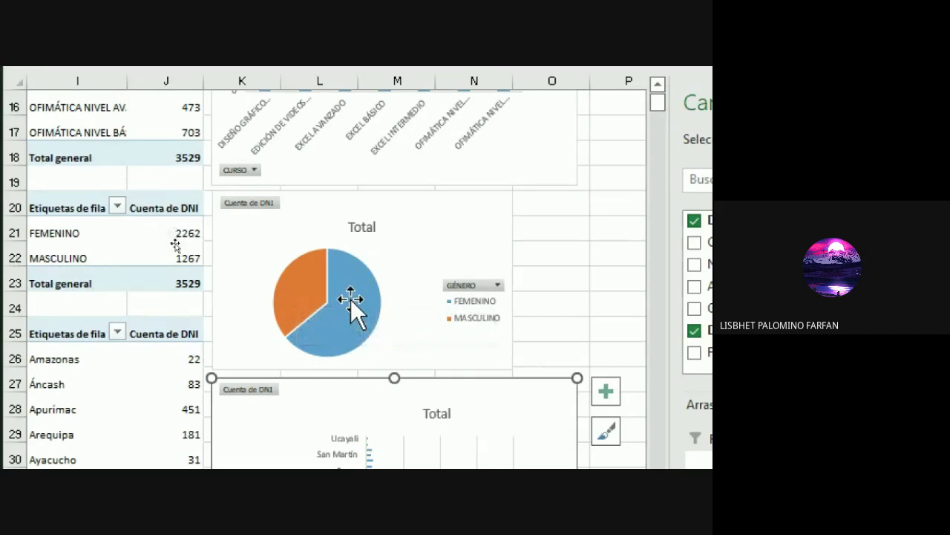
{"action": "mouse_move", "coordinate": [314, 280]}
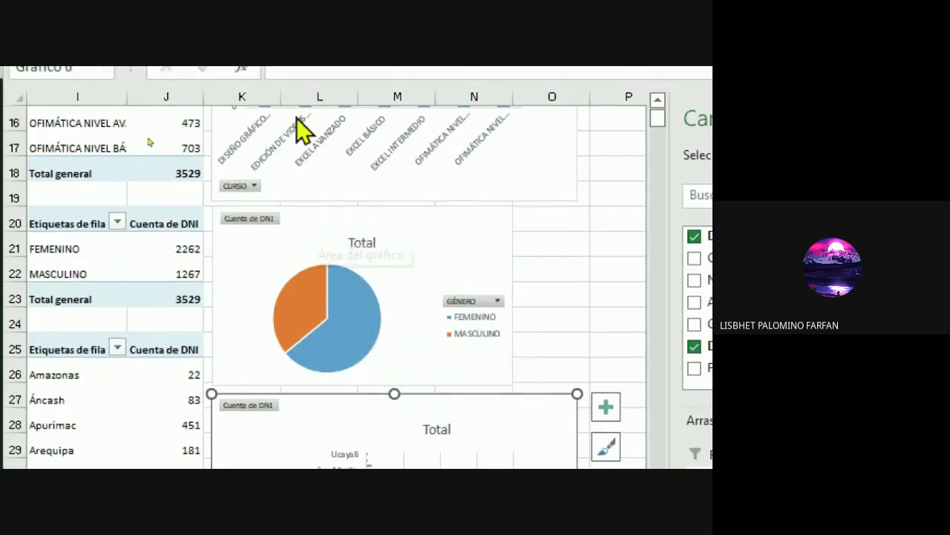
{"action": "scroll", "coordinate": [337, 143], "scroll_direction": "up", "scroll_amount": 3}
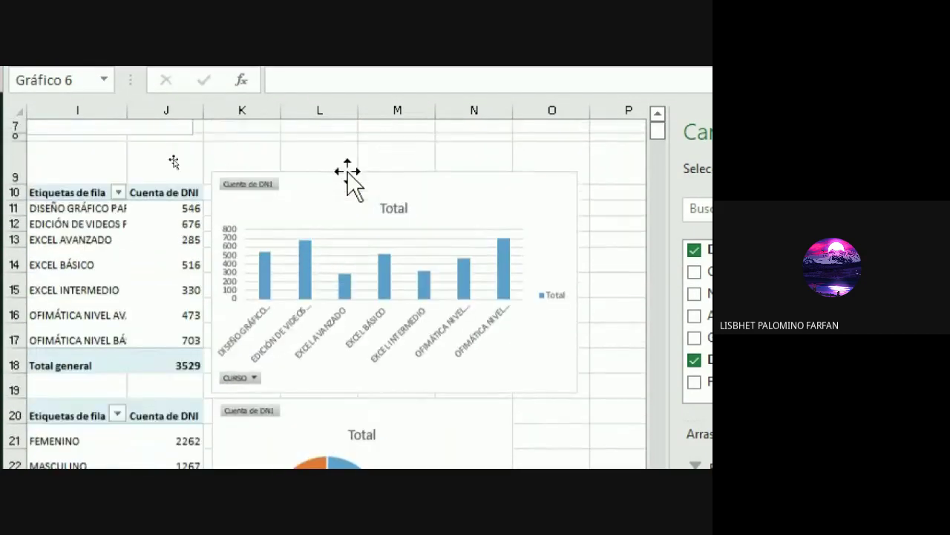
{"action": "left_click", "coordinate": [323, 190]}
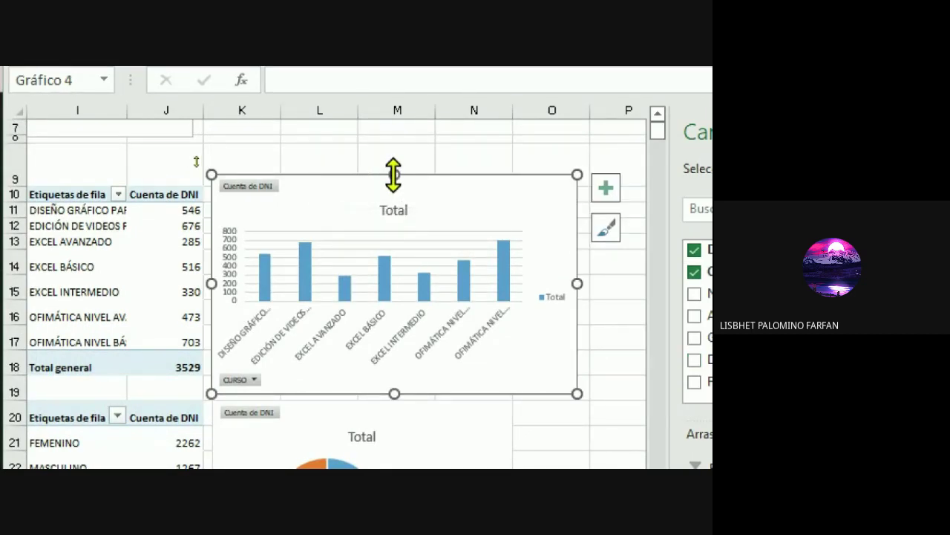
{"action": "left_click_drag", "start_coordinate": [394, 174], "coordinate": [393, 155]}
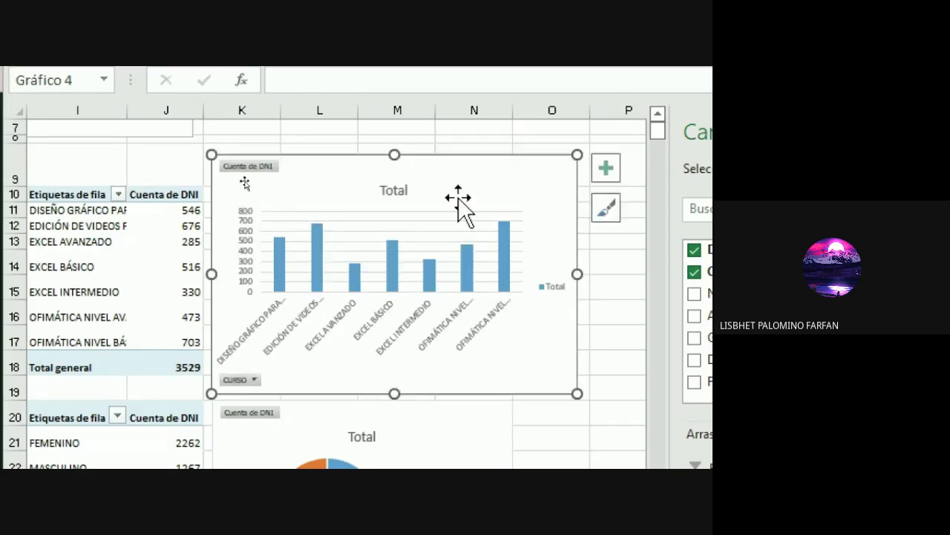
{"action": "left_click_drag", "start_coordinate": [577, 271], "coordinate": [601, 271]}
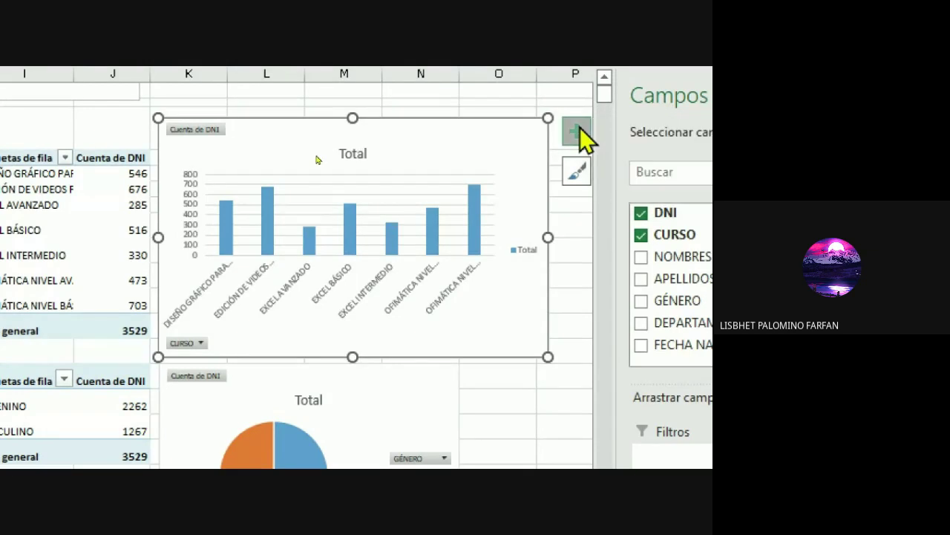
In Elementos de gráfico, toggle the chart's axes, title and gridlines off and back on
{"action": "left_click", "coordinate": [580, 128]}
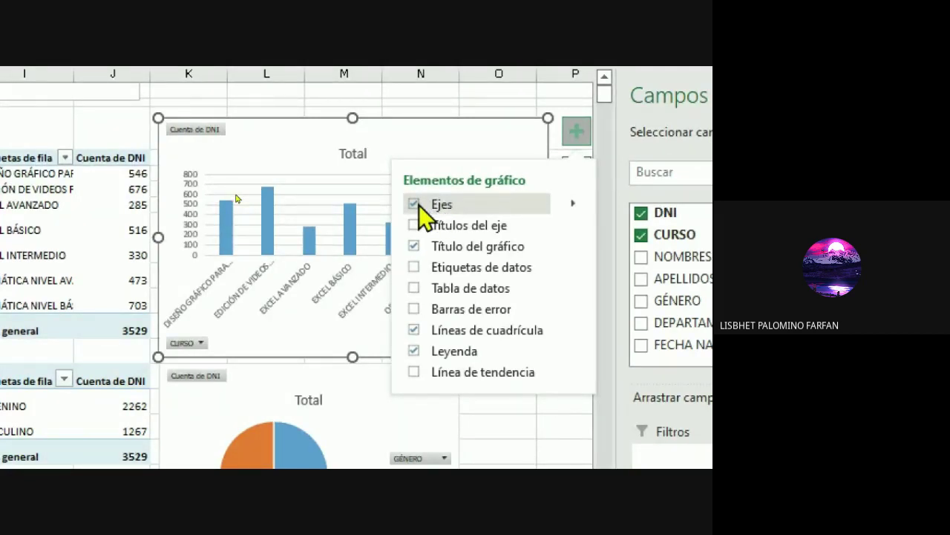
{"action": "left_click", "coordinate": [415, 205]}
{"action": "left_click", "coordinate": [424, 207]}
{"action": "left_click", "coordinate": [414, 206]}
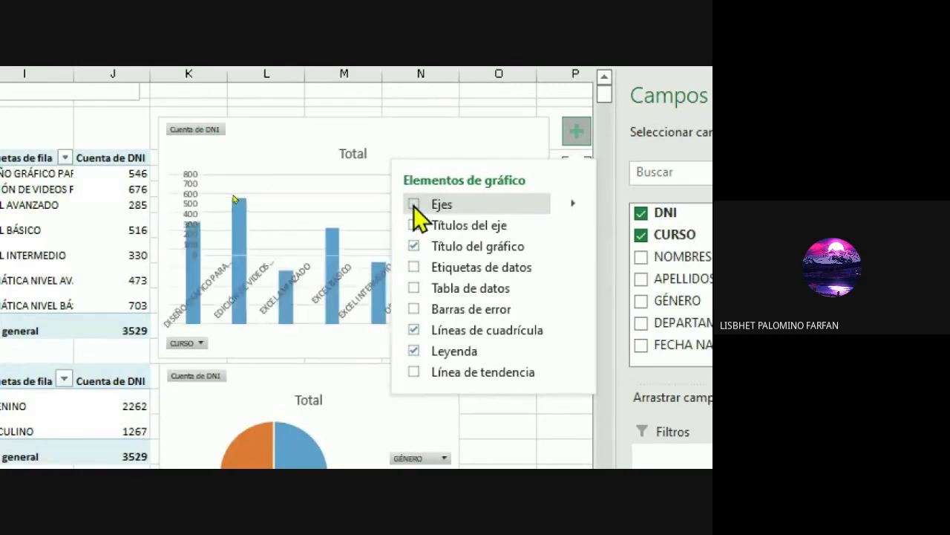
{"action": "left_click", "coordinate": [415, 206]}
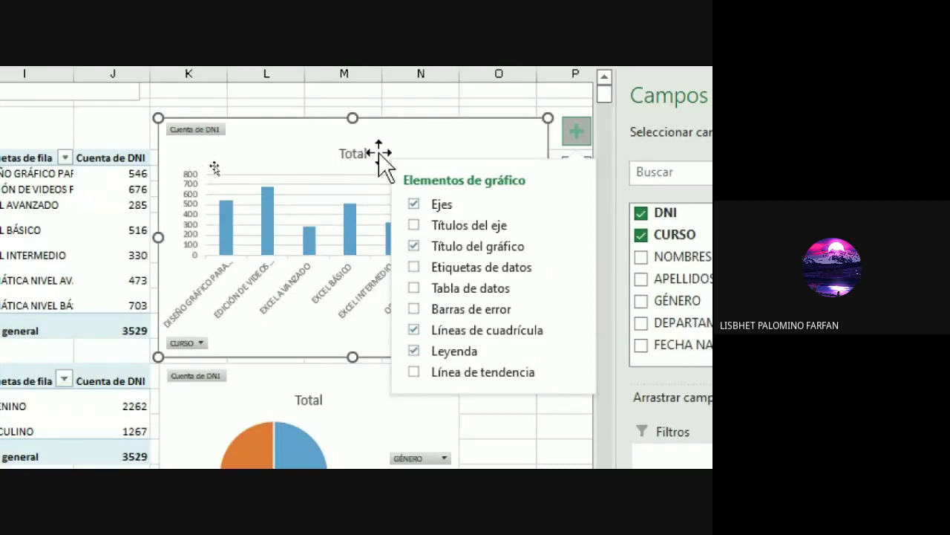
{"action": "left_click", "coordinate": [414, 245]}
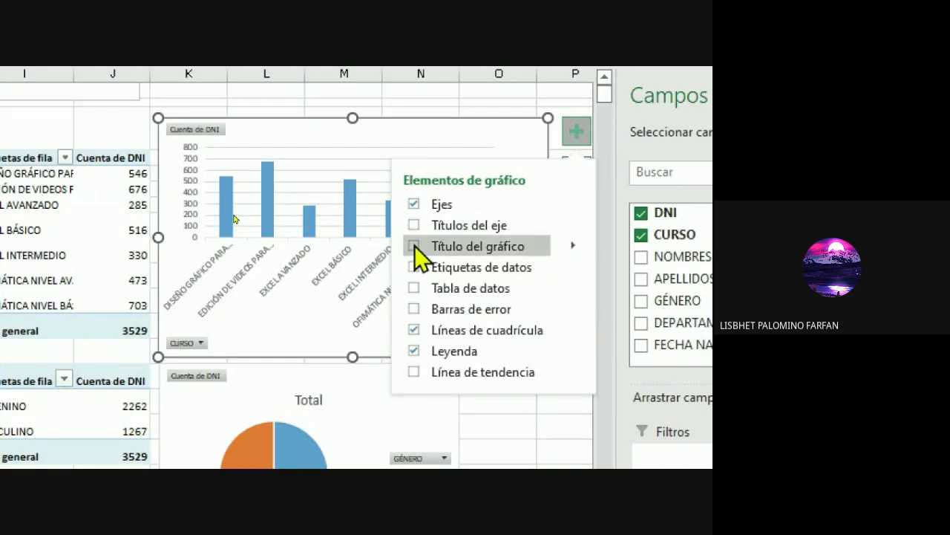
{"action": "left_click", "coordinate": [415, 246]}
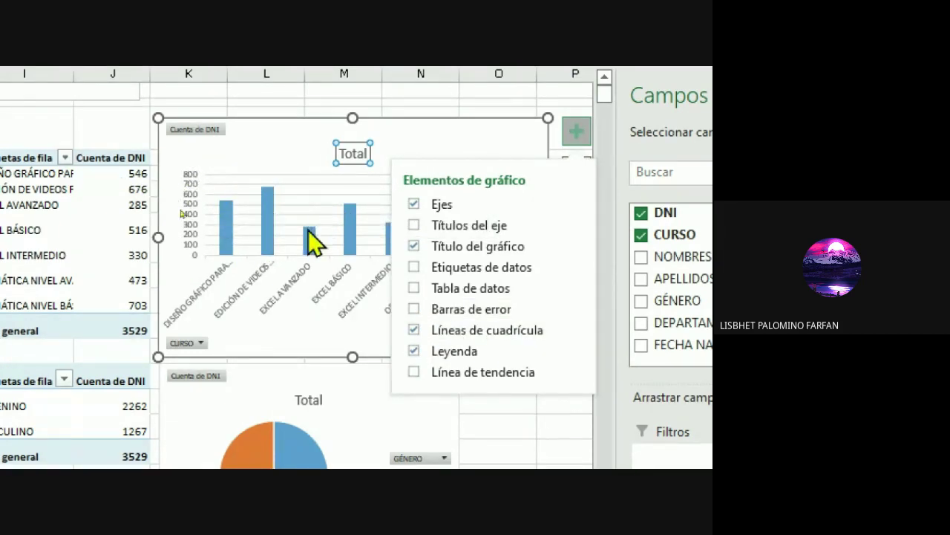
{"action": "left_click", "coordinate": [414, 330]}
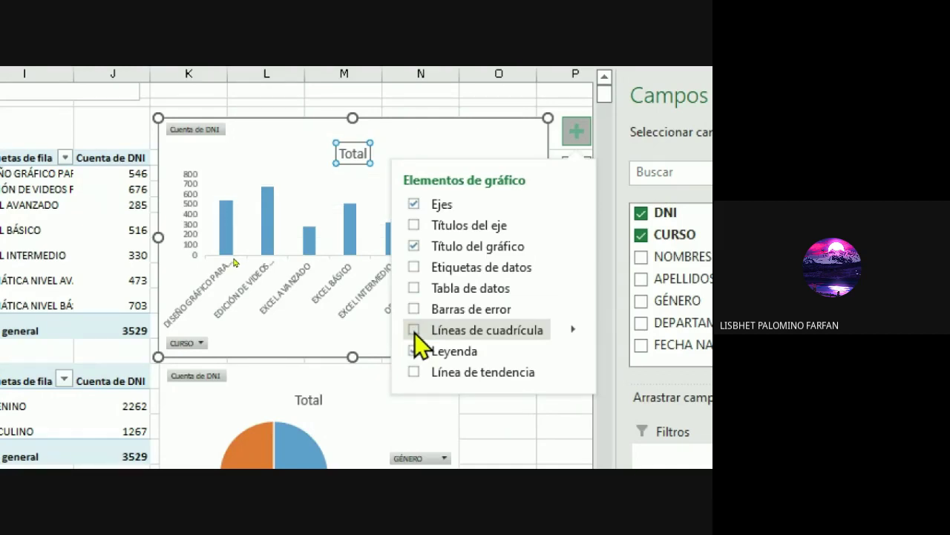
{"action": "left_click", "coordinate": [415, 331]}
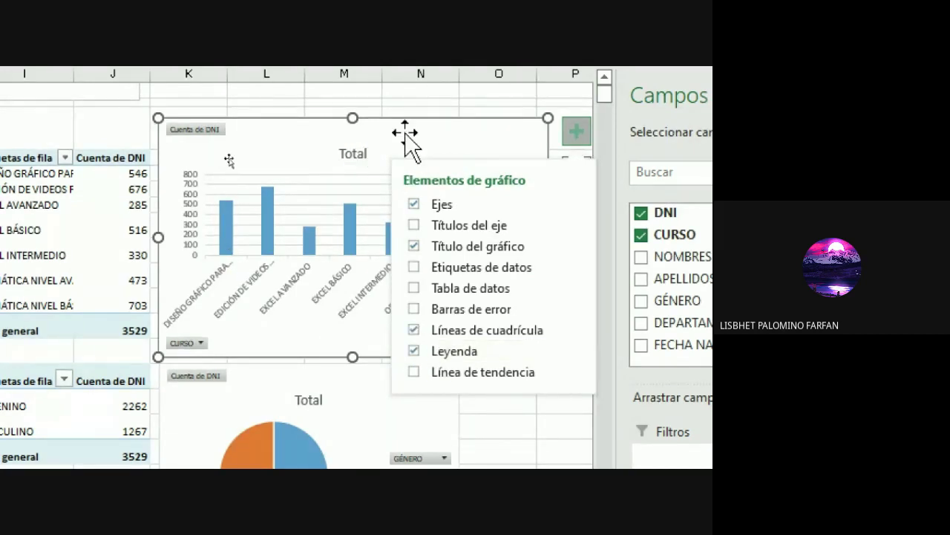
Reselect the course chart, toggle its legend, then uncheck Líneas de cuadrícula
{"action": "left_click", "coordinate": [497, 104]}
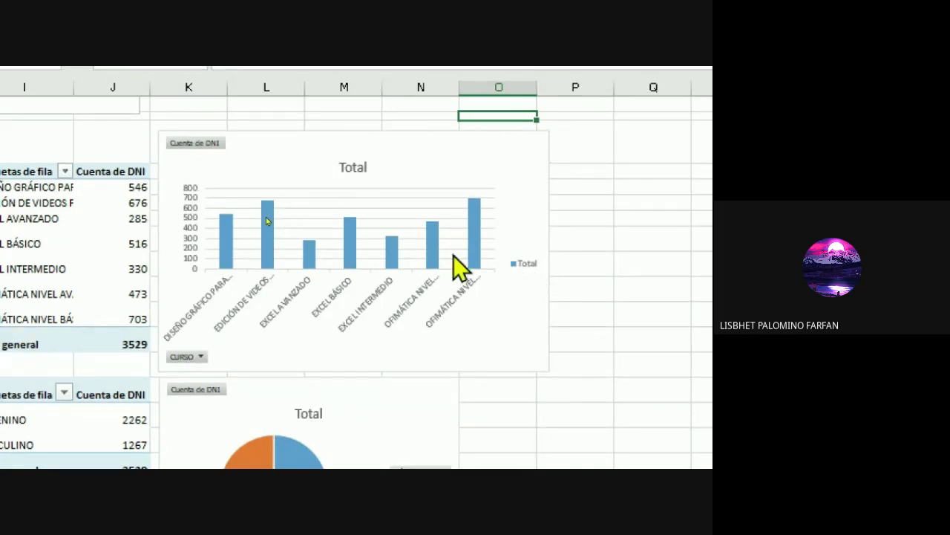
{"action": "left_click", "coordinate": [494, 160]}
{"action": "left_click", "coordinate": [581, 146]}
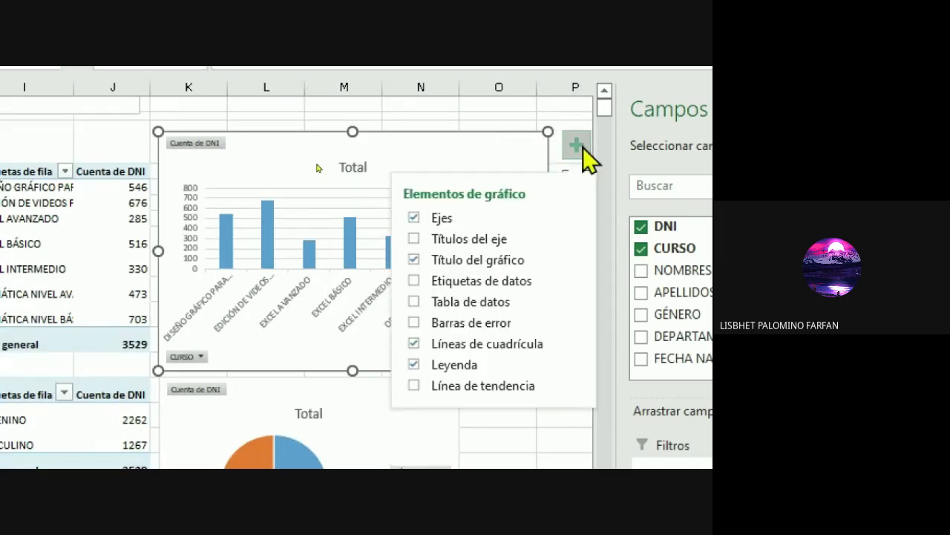
{"action": "left_click", "coordinate": [414, 364]}
{"action": "left_click", "coordinate": [414, 364]}
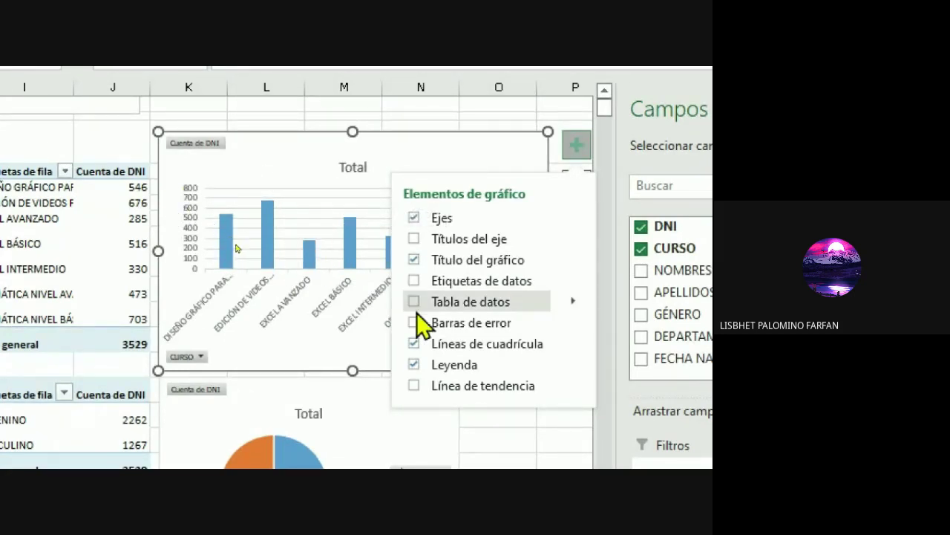
{"action": "left_click", "coordinate": [414, 343]}
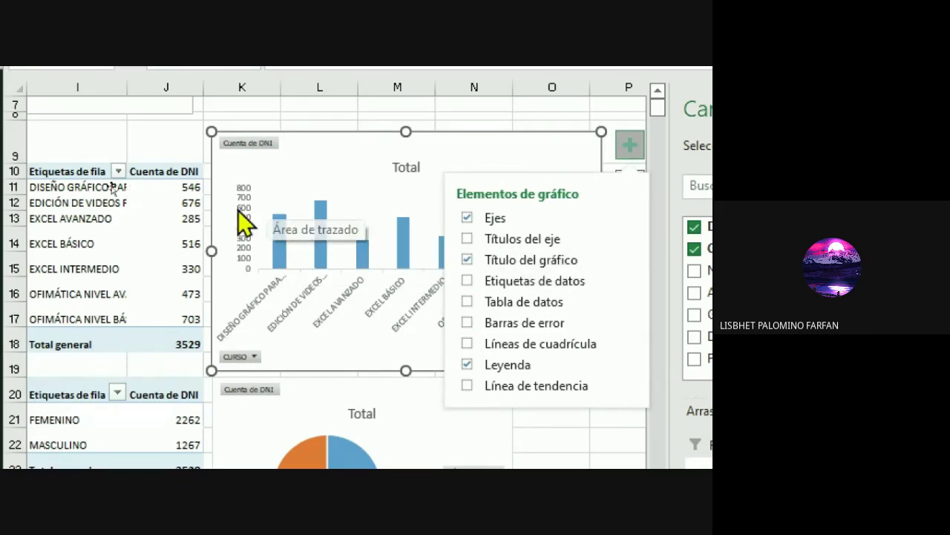
{"action": "mouse_move", "coordinate": [185, 187]}
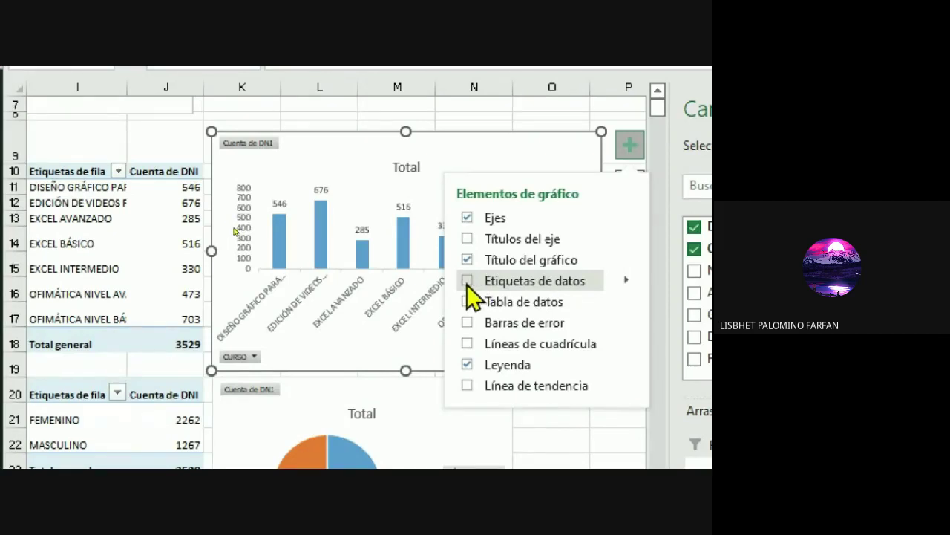
Add data labels to the course chart's bars, then scroll down to the gender pie chart
{"action": "left_click", "coordinate": [468, 280]}
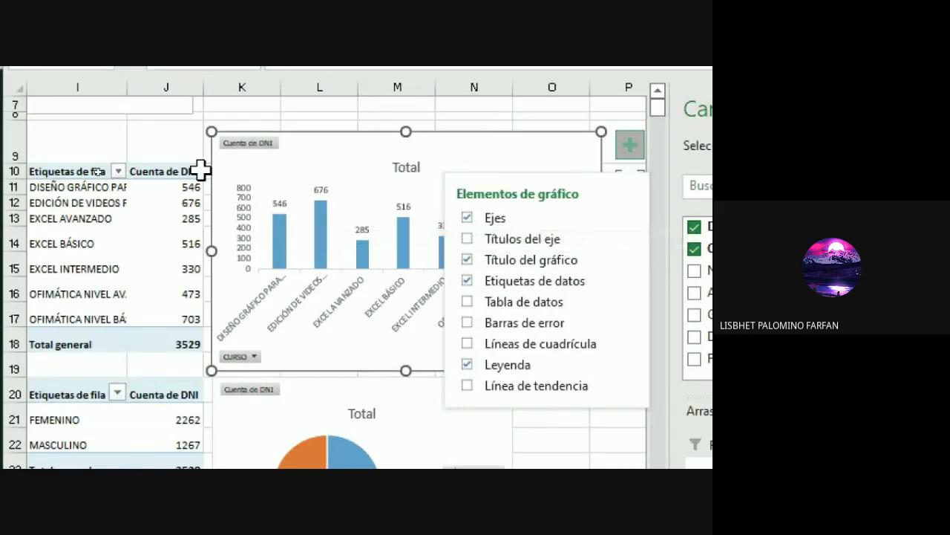
{"action": "mouse_move", "coordinate": [189, 185]}
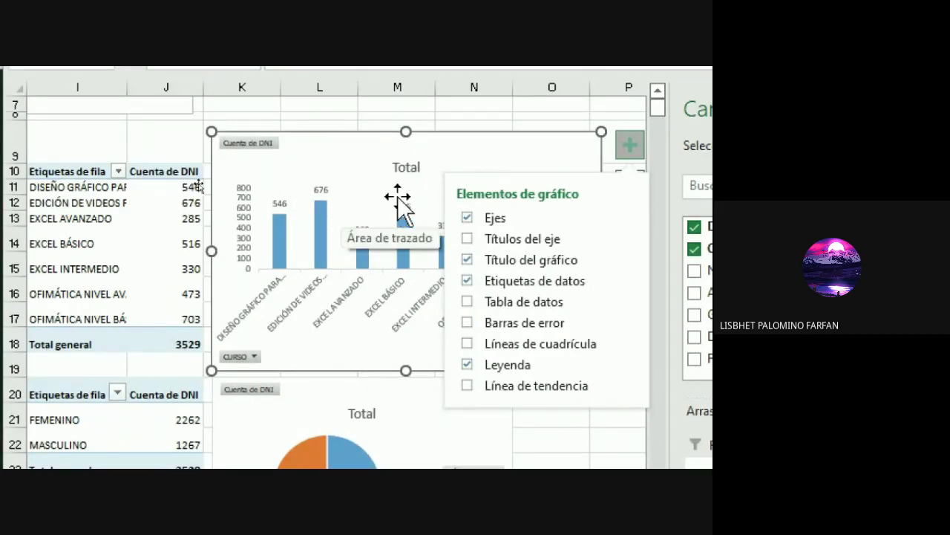
{"action": "left_click", "coordinate": [520, 117]}
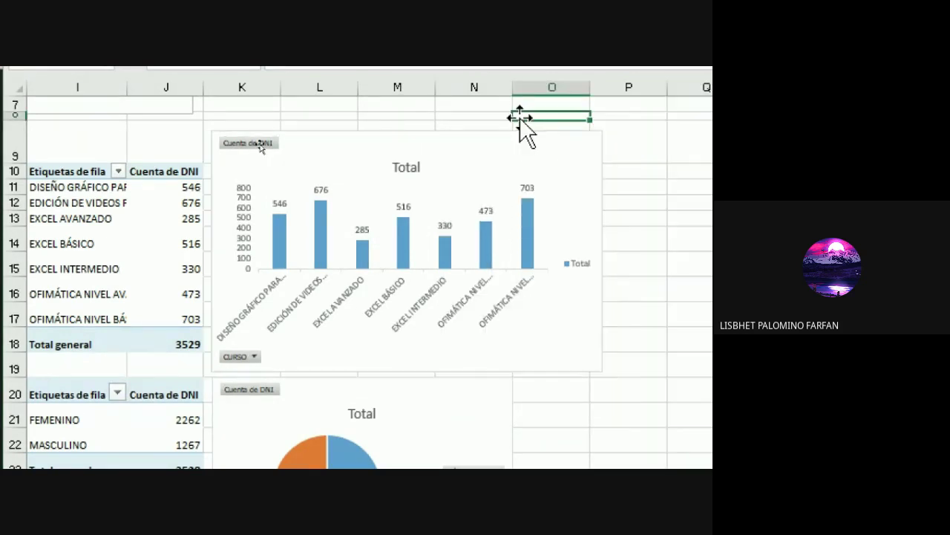
{"action": "scroll", "coordinate": [372, 416], "scroll_direction": "down", "scroll_amount": 2}
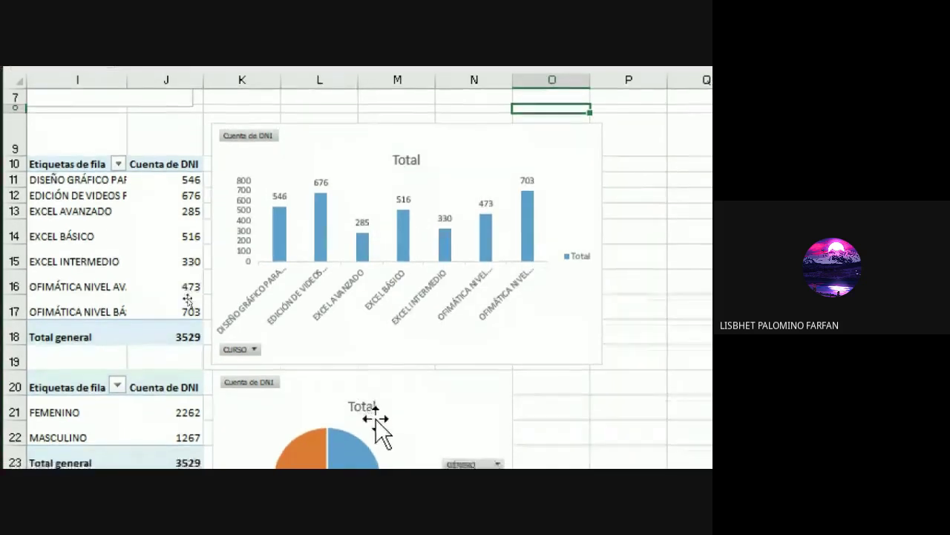
{"action": "scroll", "coordinate": [375, 422], "scroll_direction": "down", "scroll_amount": 1}
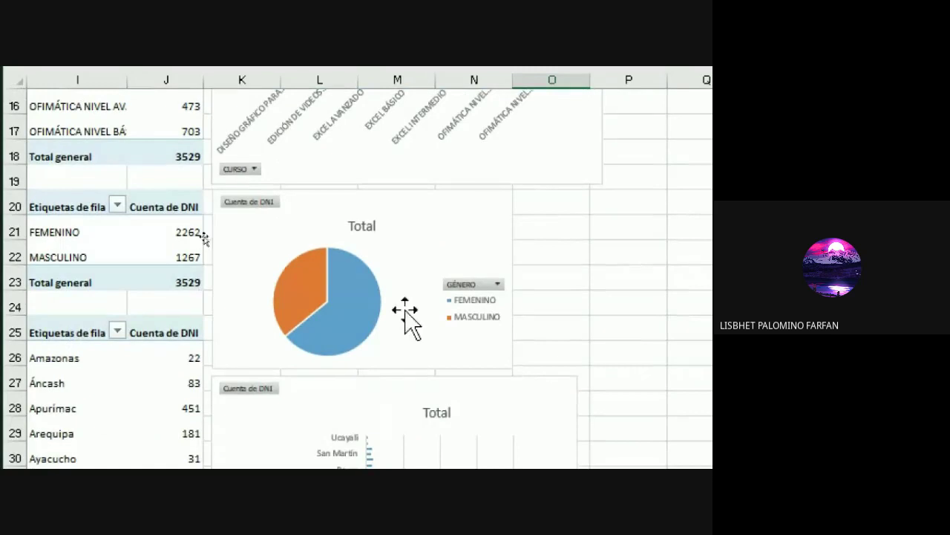
Check Etiquetas de datos on the gender pie chart so its slices show 2262 and 1267
{"action": "left_click", "coordinate": [415, 208]}
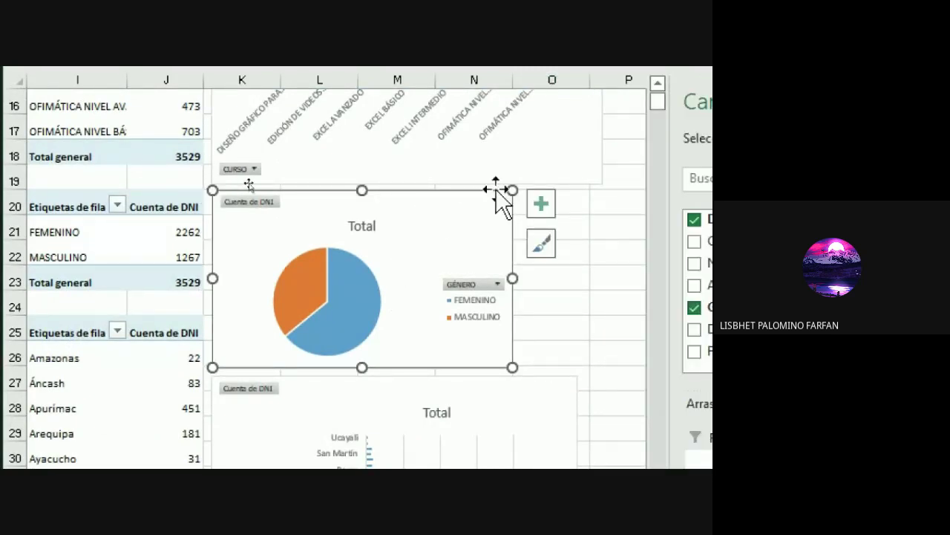
{"action": "left_click", "coordinate": [540, 203]}
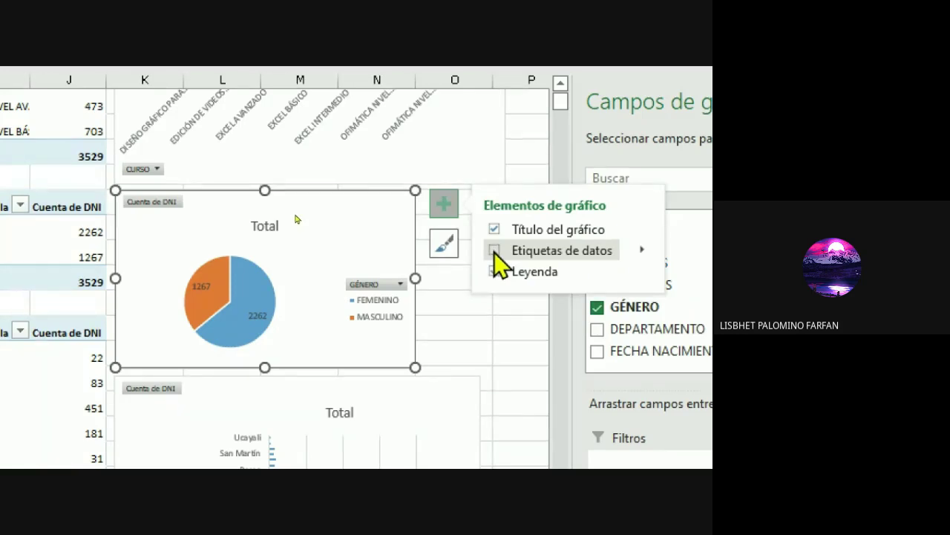
{"action": "left_click", "coordinate": [494, 250]}
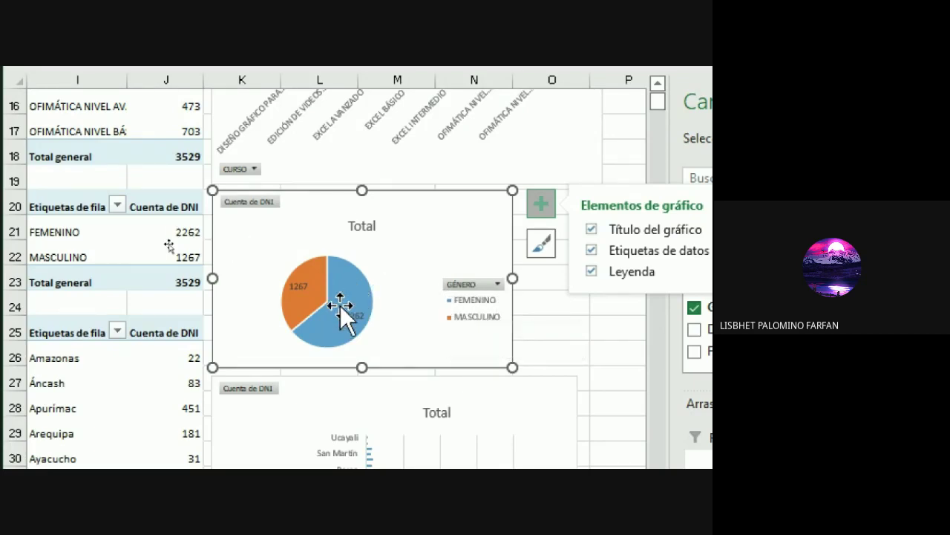
{"action": "mouse_move", "coordinate": [352, 299]}
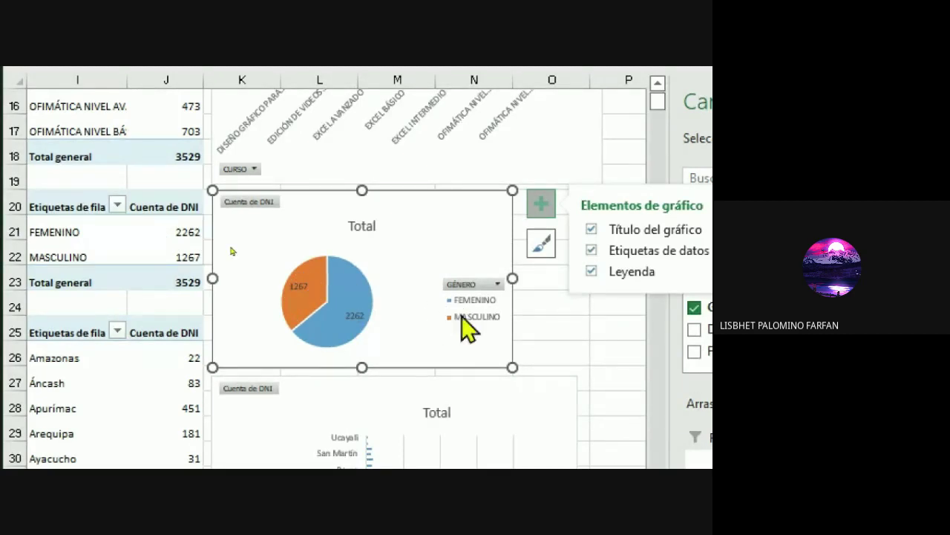
Drag the department bar chart's bottom handle down so every department from Amazonas to Ucayali shows
{"action": "scroll", "coordinate": [429, 415], "scroll_direction": "down", "scroll_amount": 2}
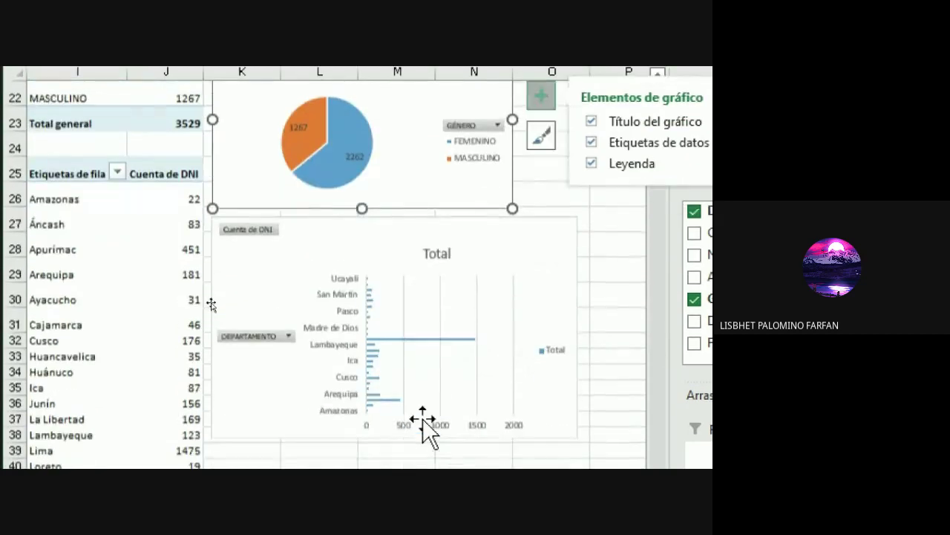
{"action": "scroll", "coordinate": [423, 418], "scroll_direction": "down", "scroll_amount": 1}
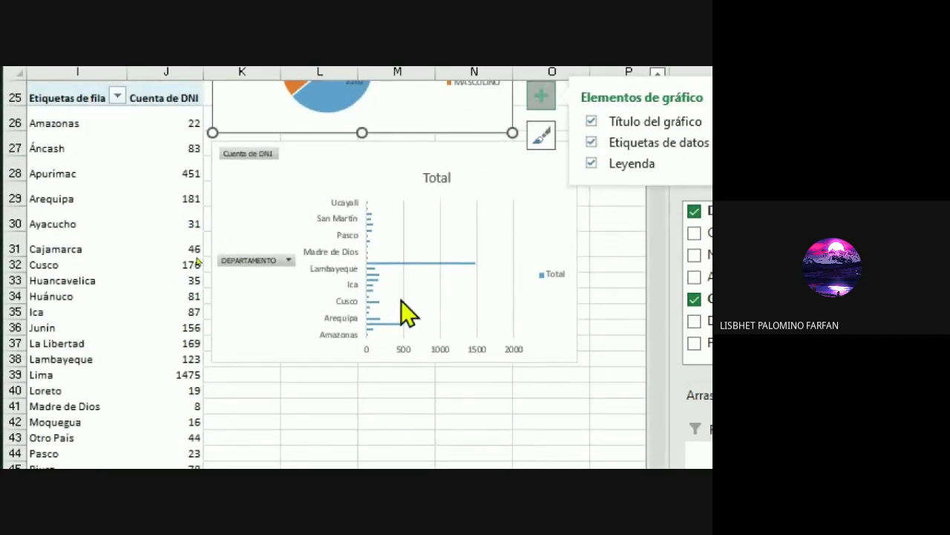
{"action": "left_click", "coordinate": [377, 156]}
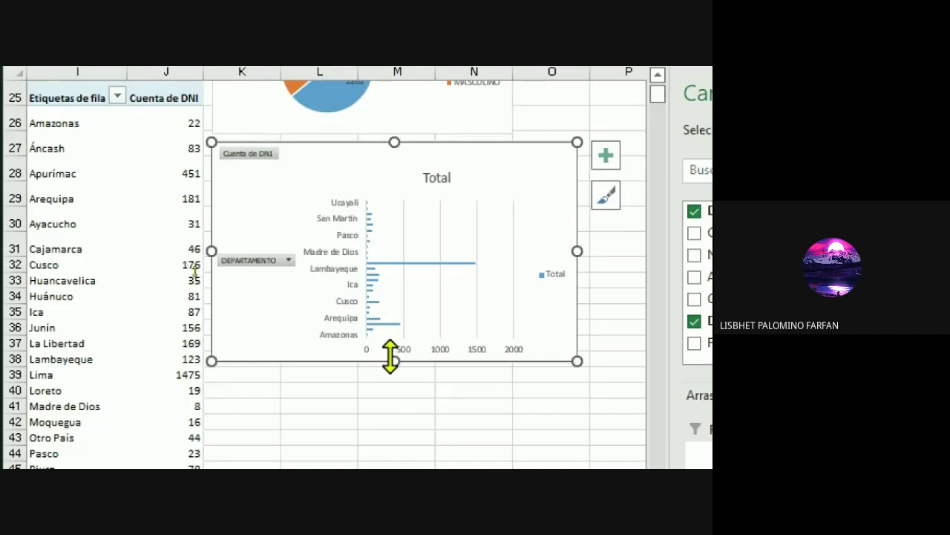
{"action": "mouse_move", "coordinate": [392, 362]}
{"action": "left_mouse_down"}
{"action": "mouse_move", "coordinate": [384, 419]}
{"action": "mouse_move", "coordinate": [392, 417]}
{"action": "left_mouse_up"}
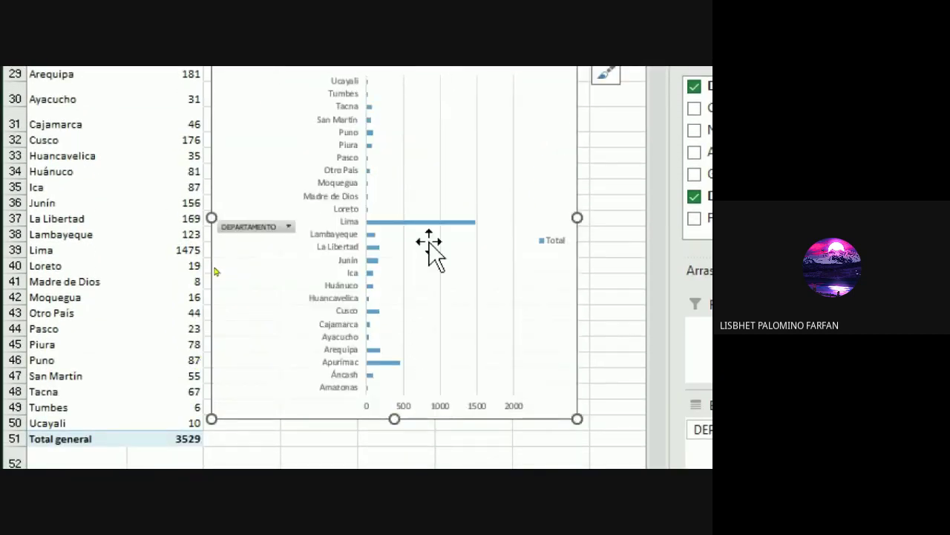
{"action": "scroll", "coordinate": [490, 123], "scroll_direction": "up", "scroll_amount": 1}
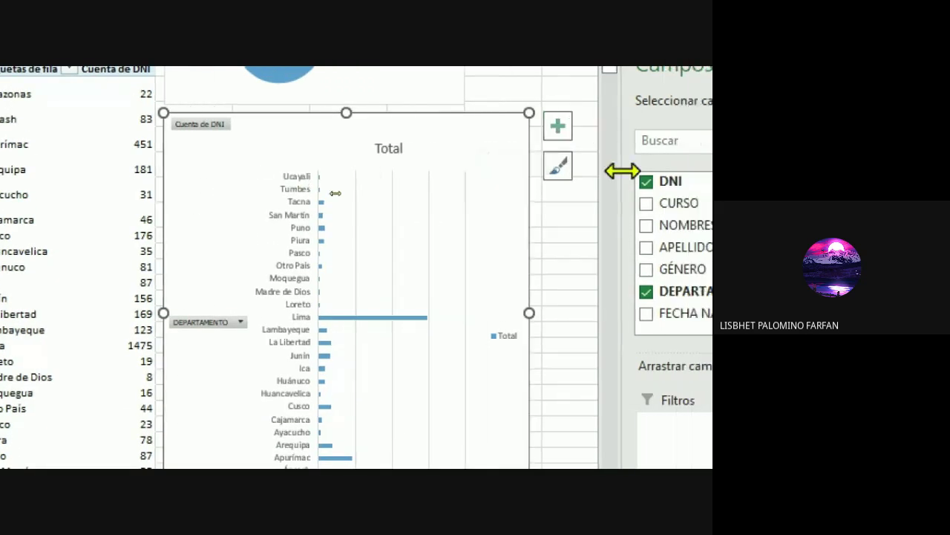
Uncheck Líneas de cuadrícula and check Etiquetas de datos on the department bar chart (e.g. Lima 1475)
{"action": "left_click", "coordinate": [558, 126]}
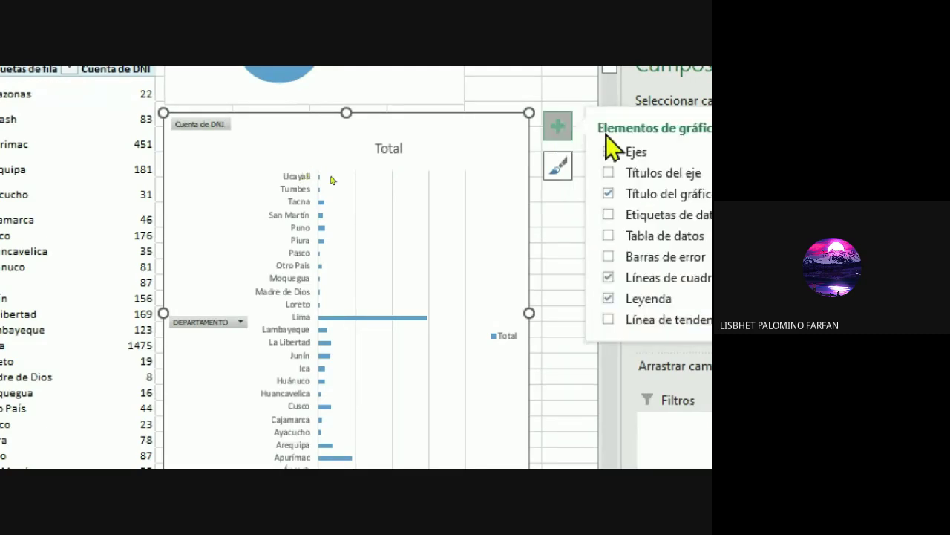
{"action": "left_click", "coordinate": [598, 150]}
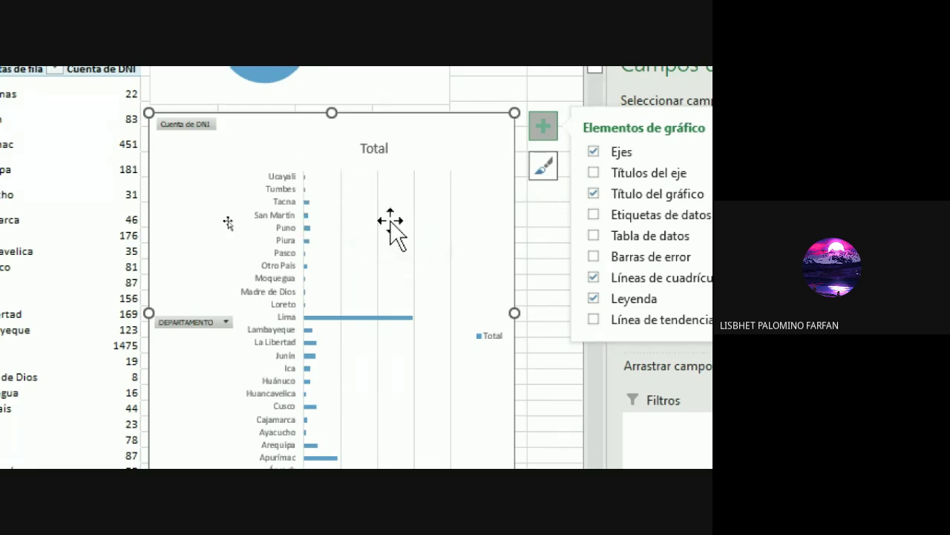
{"action": "left_click", "coordinate": [594, 277]}
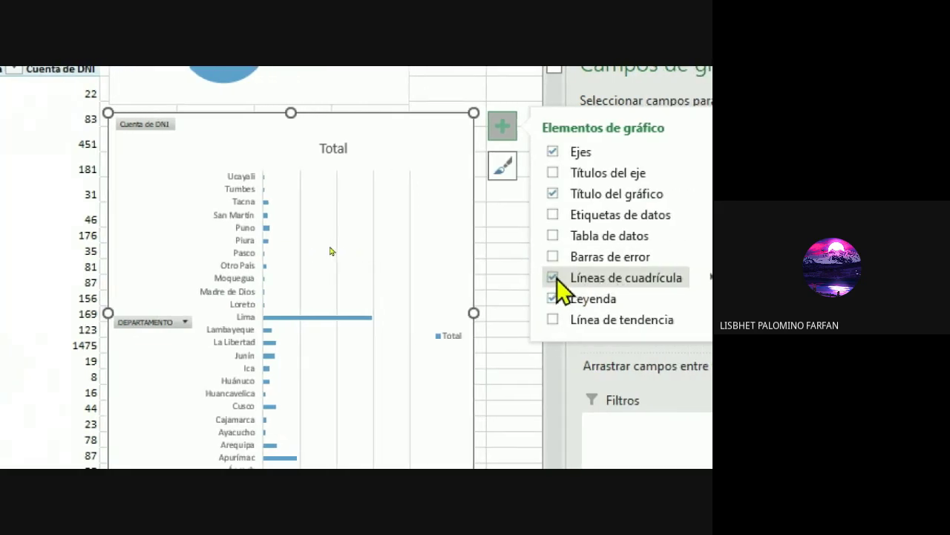
{"action": "left_click", "coordinate": [554, 278]}
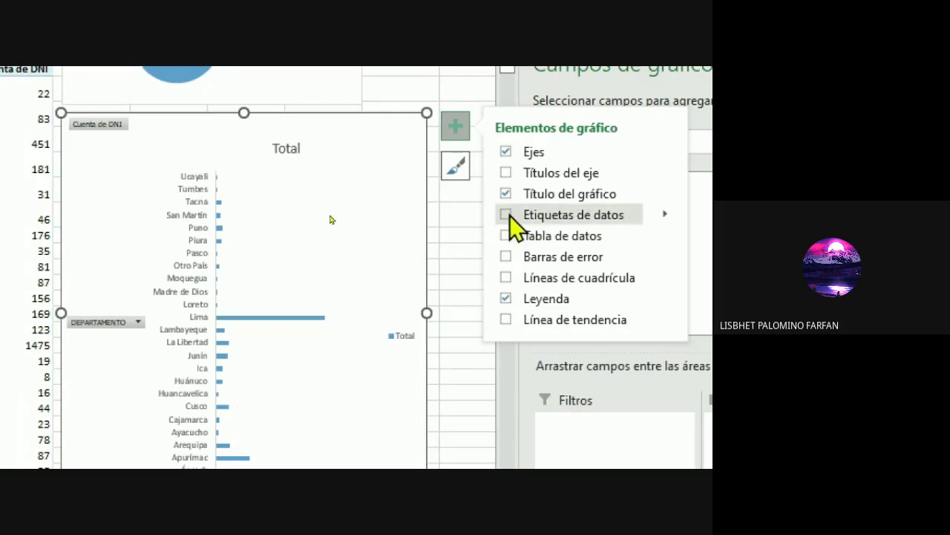
{"action": "left_click", "coordinate": [508, 215]}
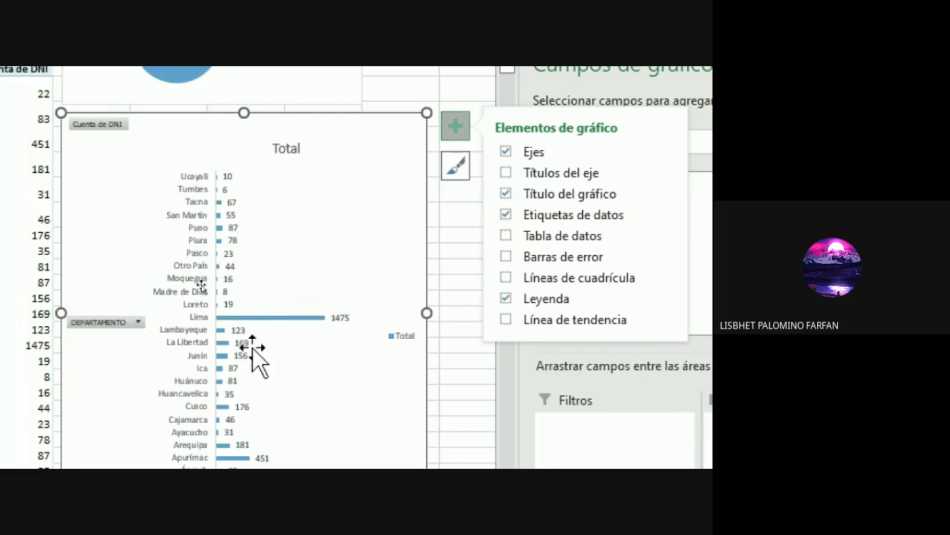
{"action": "scroll", "coordinate": [256, 419], "scroll_direction": "down", "scroll_amount": 1}
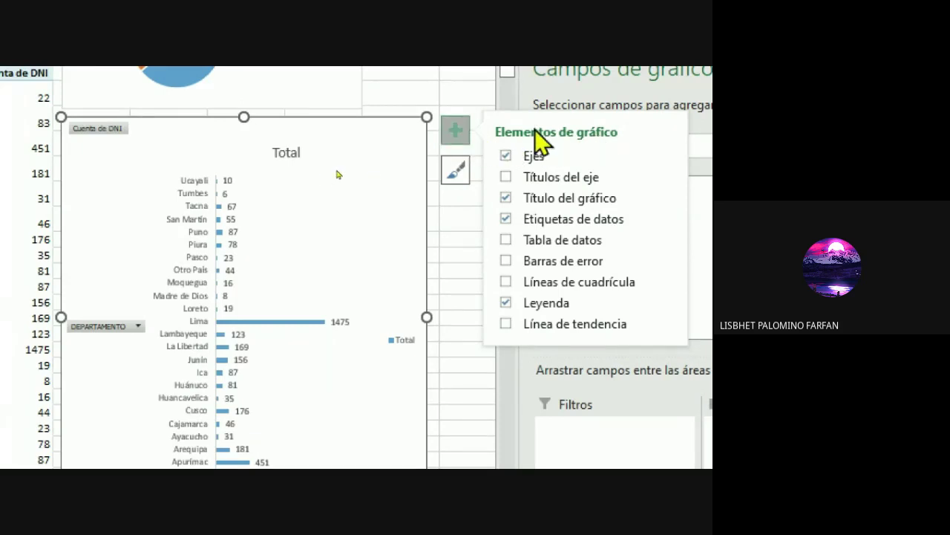
{"action": "left_click", "coordinate": [451, 170]}
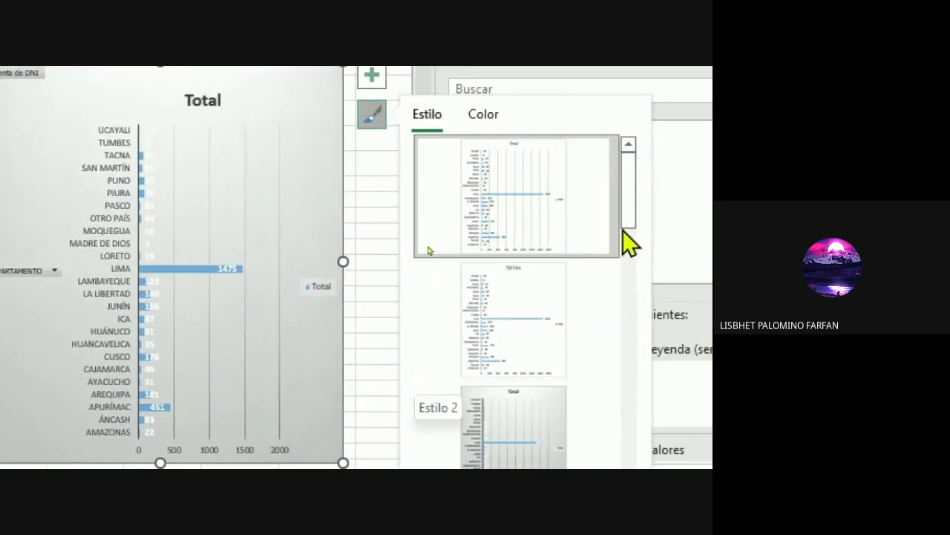
{"action": "scroll", "coordinate": [629, 245], "scroll_direction": "down", "scroll_amount": 3}
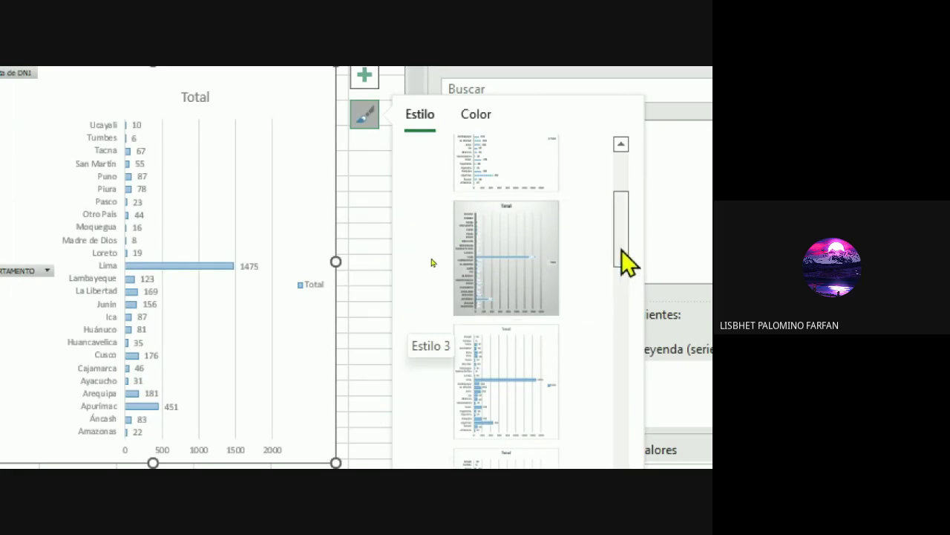
{"action": "mouse_move", "coordinate": [621, 250]}
{"action": "left_mouse_down"}
{"action": "mouse_move", "coordinate": [619, 294]}
{"action": "mouse_move", "coordinate": [617, 178]}
{"action": "left_mouse_up"}
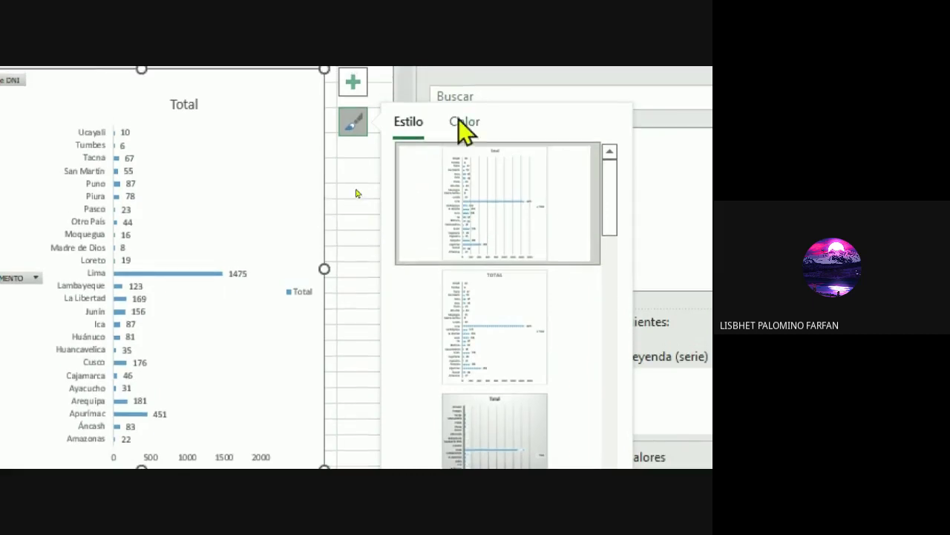
{"action": "left_click", "coordinate": [465, 124]}
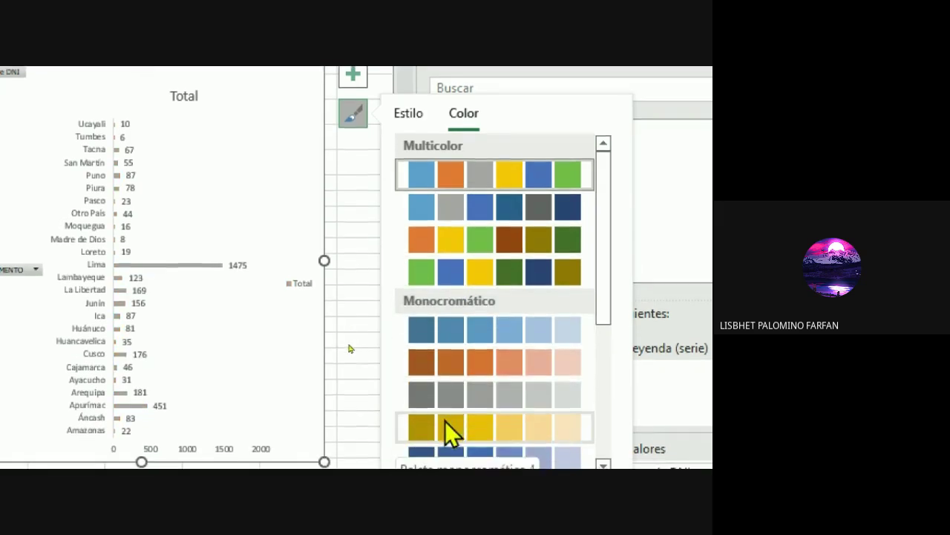
{"action": "left_click", "coordinate": [347, 160]}
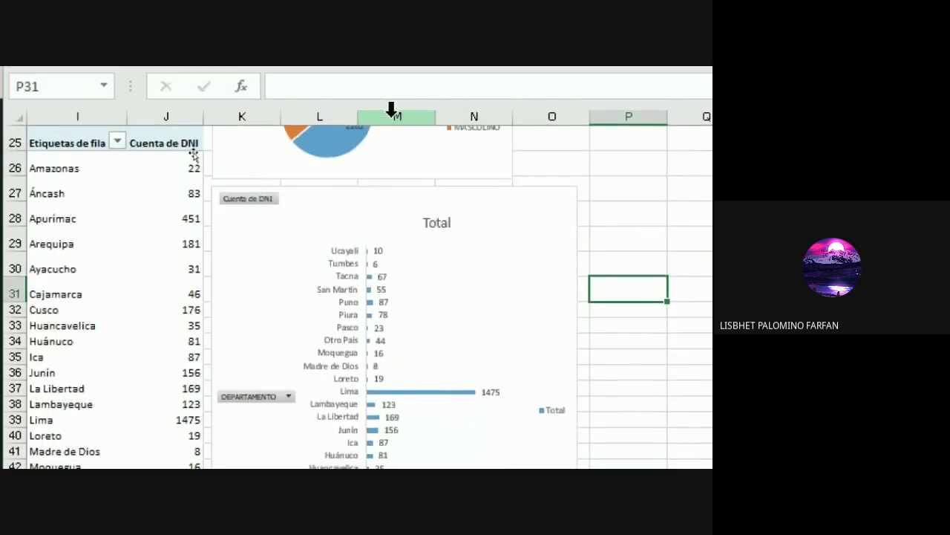
Select the CURSO column pivot chart at the top of the sheet
{"action": "scroll", "coordinate": [388, 181], "scroll_direction": "up", "scroll_amount": 2}
{"action": "scroll", "coordinate": [388, 180], "scroll_direction": "up", "scroll_amount": 1}
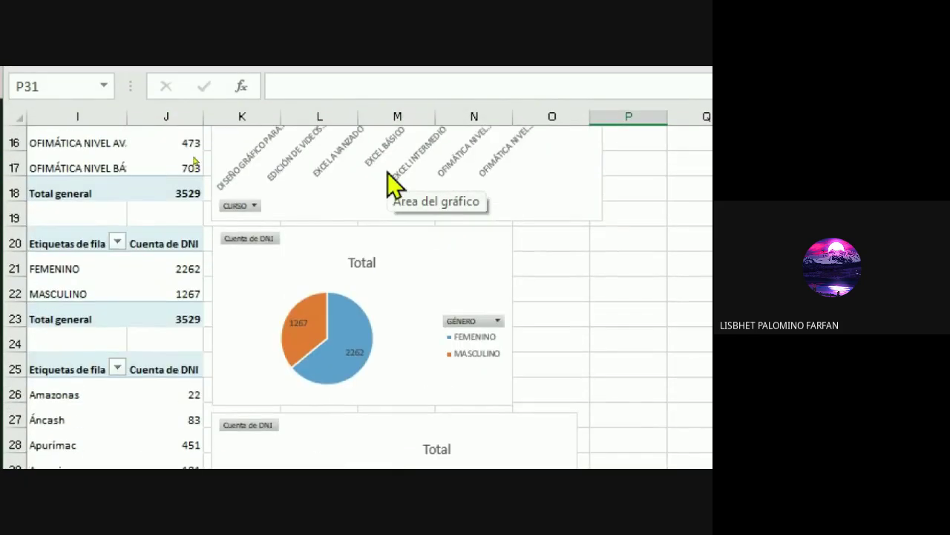
{"action": "scroll", "coordinate": [387, 176], "scroll_direction": "up", "scroll_amount": 1}
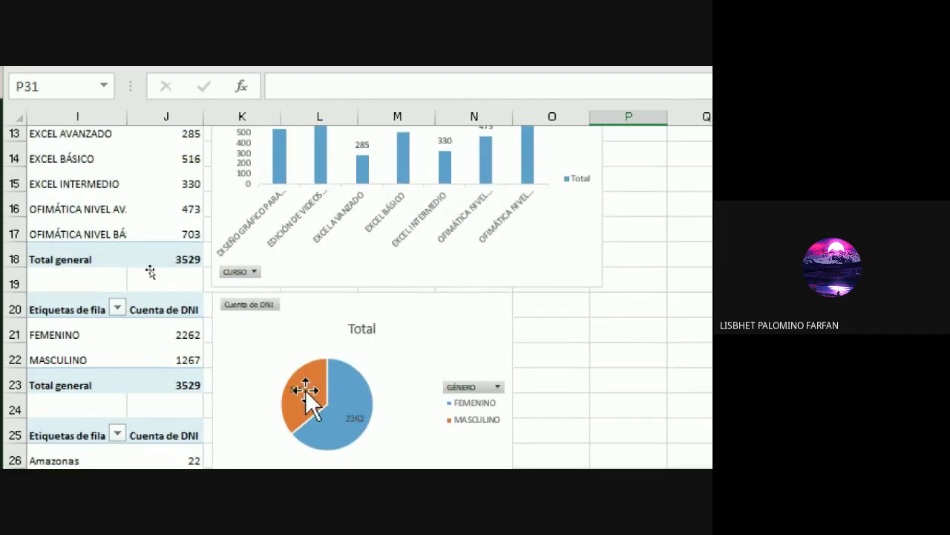
{"action": "scroll", "coordinate": [409, 312], "scroll_direction": "up", "scroll_amount": 1}
{"action": "scroll", "coordinate": [409, 312], "scroll_direction": "up", "scroll_amount": 2}
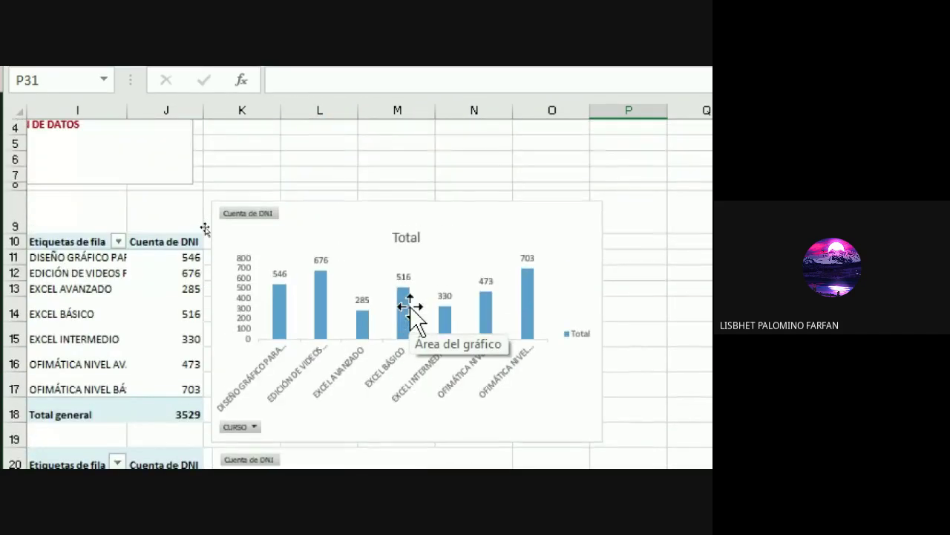
{"action": "scroll", "coordinate": [409, 311], "scroll_direction": "down", "scroll_amount": 1}
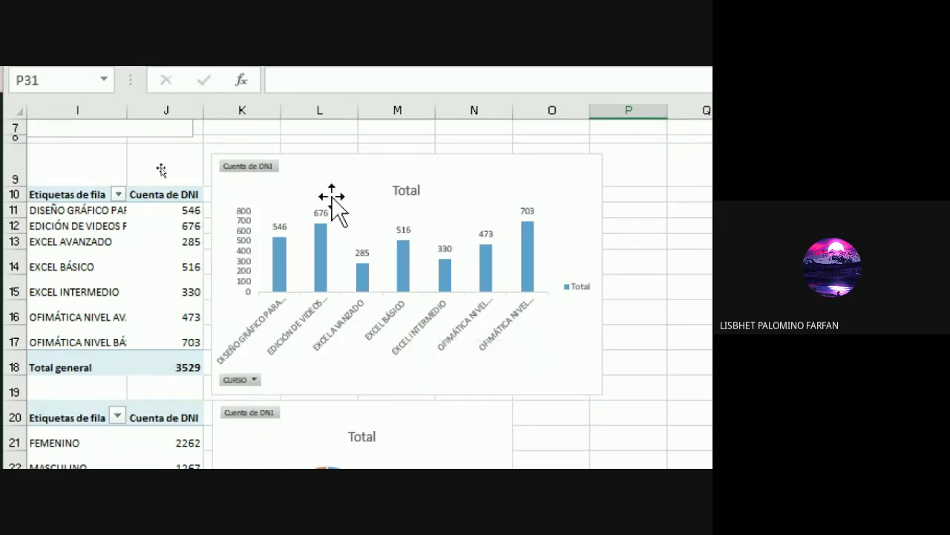
{"action": "left_click", "coordinate": [250, 167]}
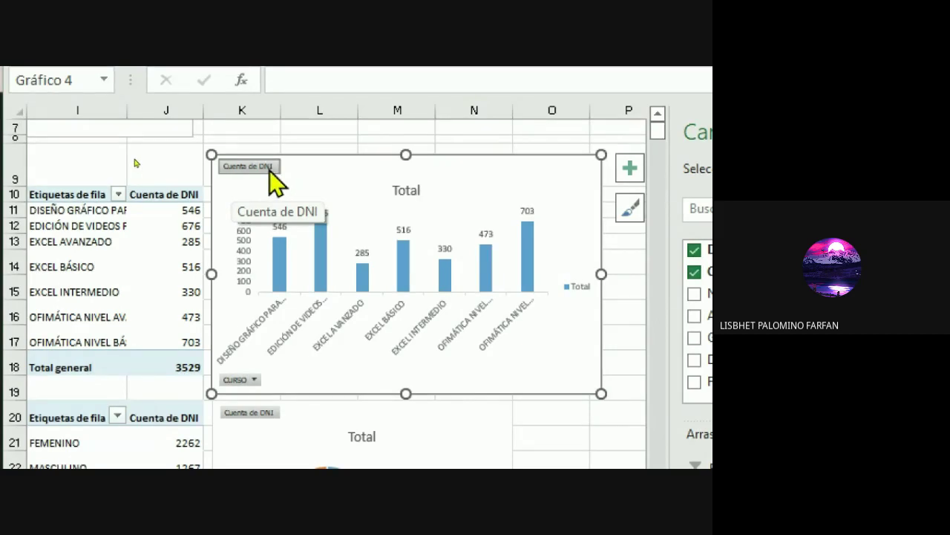
Hide all field buttons, such as Cuenta de DNI, on the course chart, then select the gender pie chart
{"action": "right_click", "coordinate": [273, 181]}
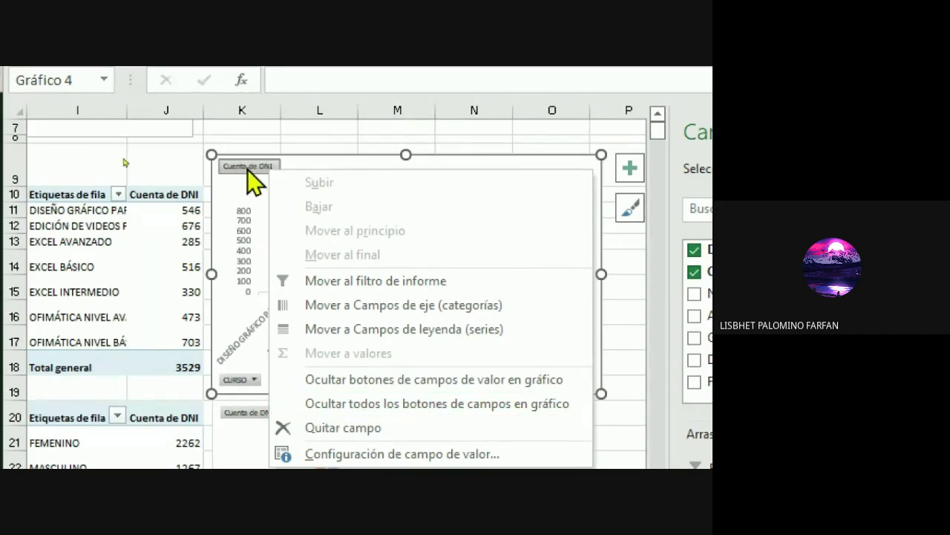
{"action": "left_click", "coordinate": [308, 405]}
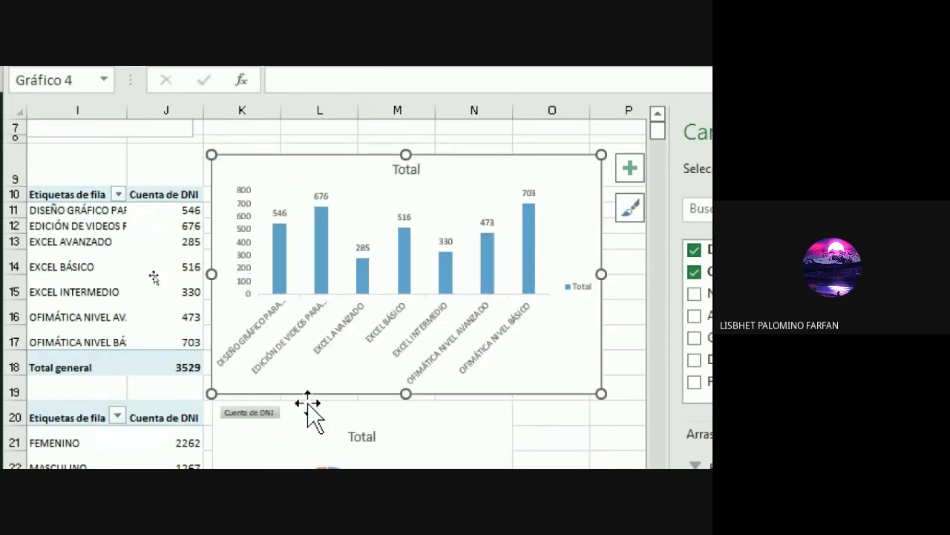
{"action": "scroll", "coordinate": [511, 420], "scroll_direction": "down", "scroll_amount": 1}
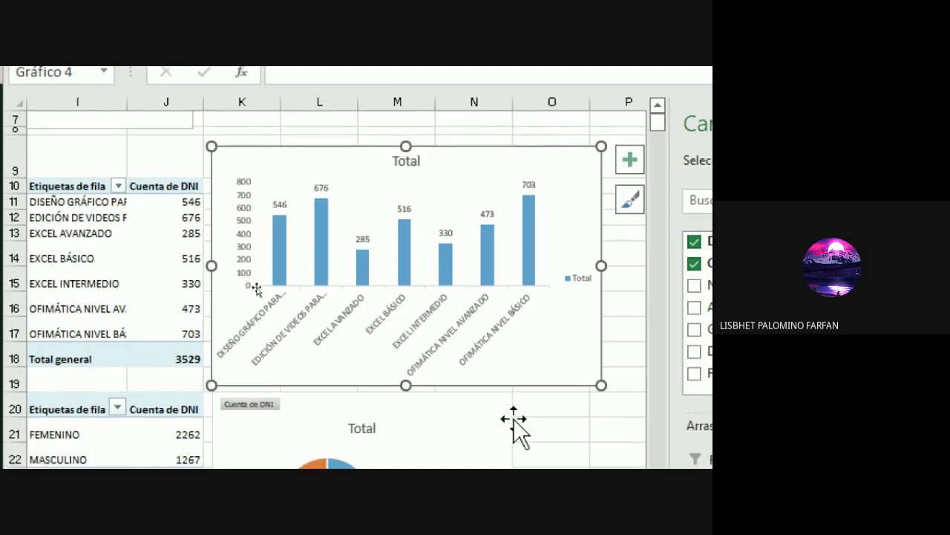
{"action": "scroll", "coordinate": [514, 419], "scroll_direction": "down", "scroll_amount": 1}
{"action": "scroll", "coordinate": [514, 419], "scroll_direction": "down", "scroll_amount": 1}
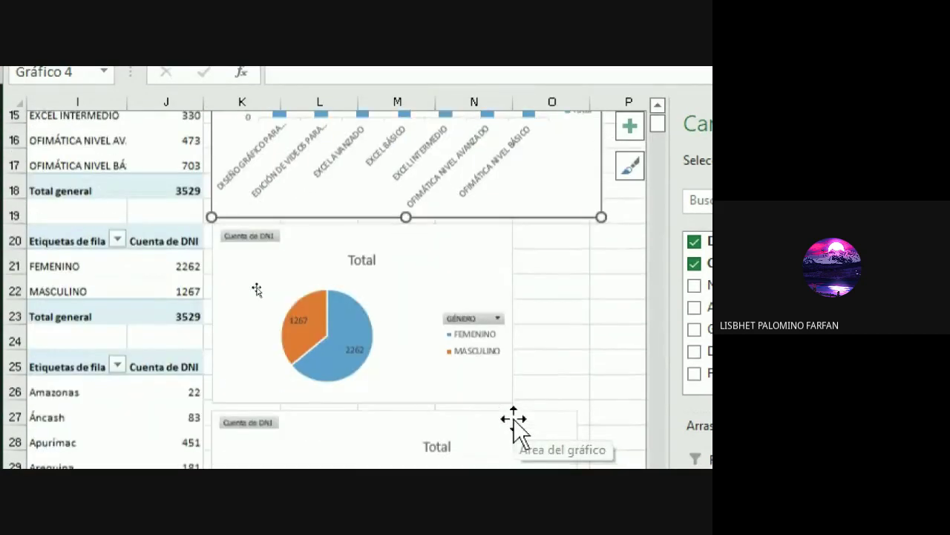
{"action": "left_click", "coordinate": [261, 225]}
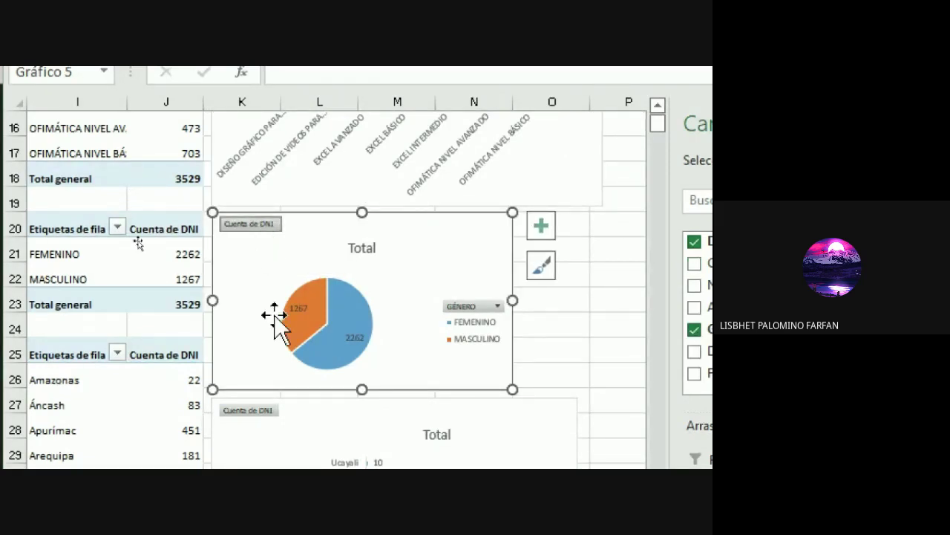
Apply 'Ocultar todos los botones de campos en gráfico' to the gender pie chart and the department chart
{"action": "right_click", "coordinate": [250, 223]}
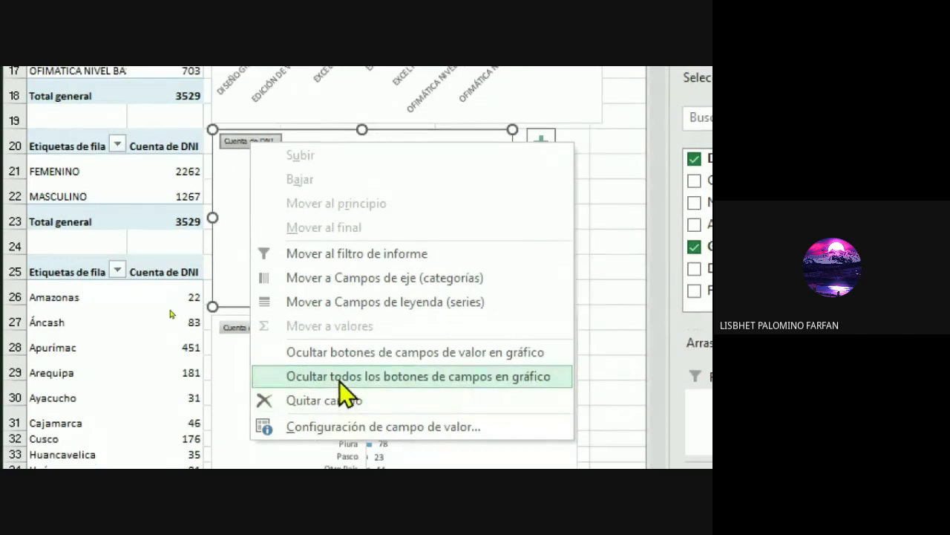
{"action": "left_click", "coordinate": [341, 379]}
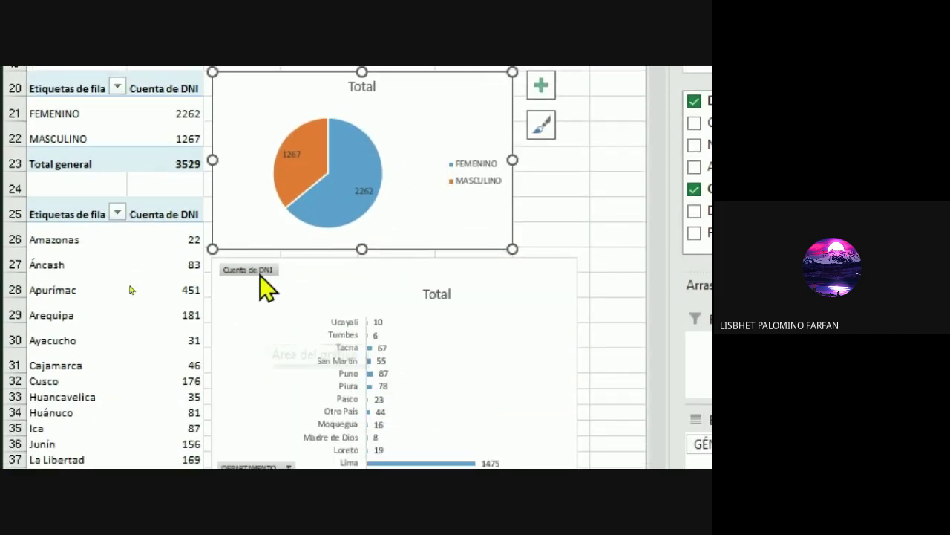
{"action": "right_click", "coordinate": [259, 272]}
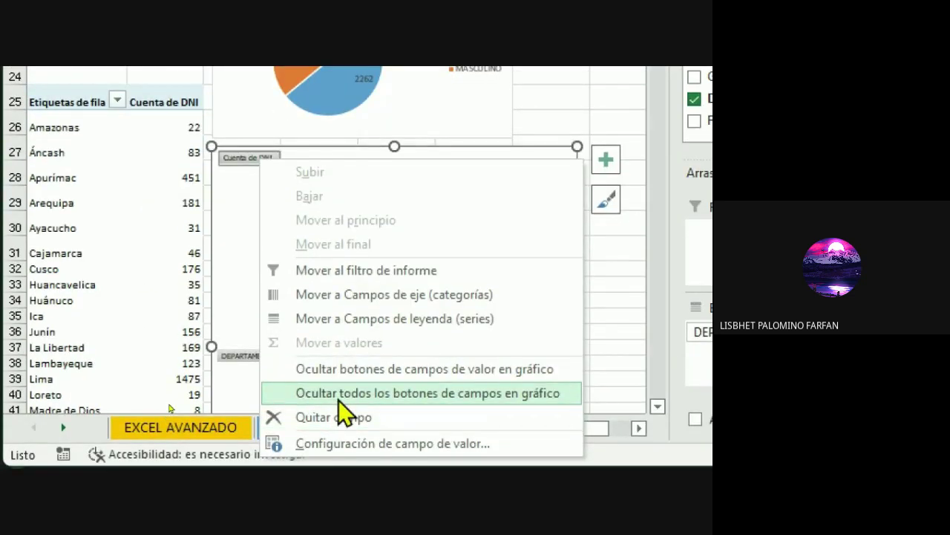
{"action": "left_click", "coordinate": [338, 399]}
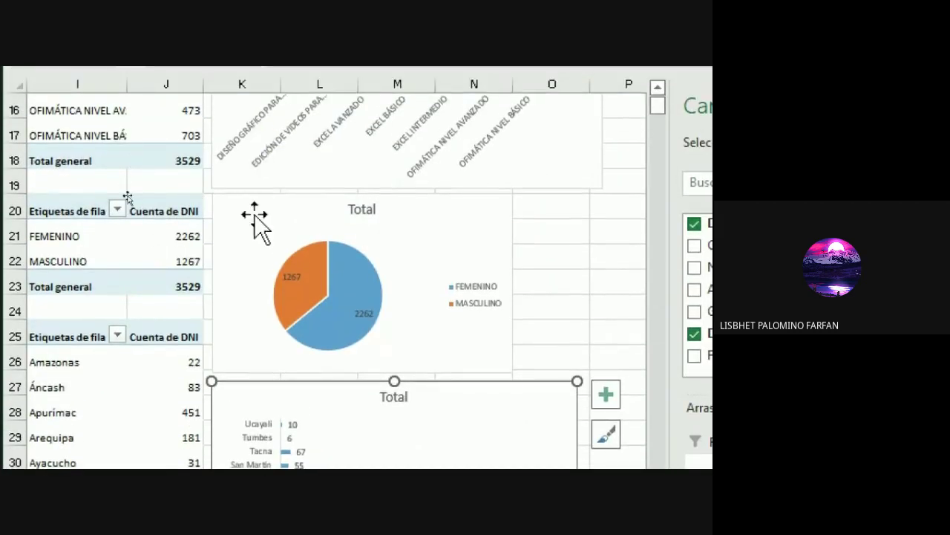
Replace the course chart's 'Total' title with 'Estudiantes por curso'
{"action": "scroll", "coordinate": [256, 236], "scroll_direction": "down", "scroll_amount": 1}
{"action": "scroll", "coordinate": [256, 236], "scroll_direction": "up", "scroll_amount": 2}
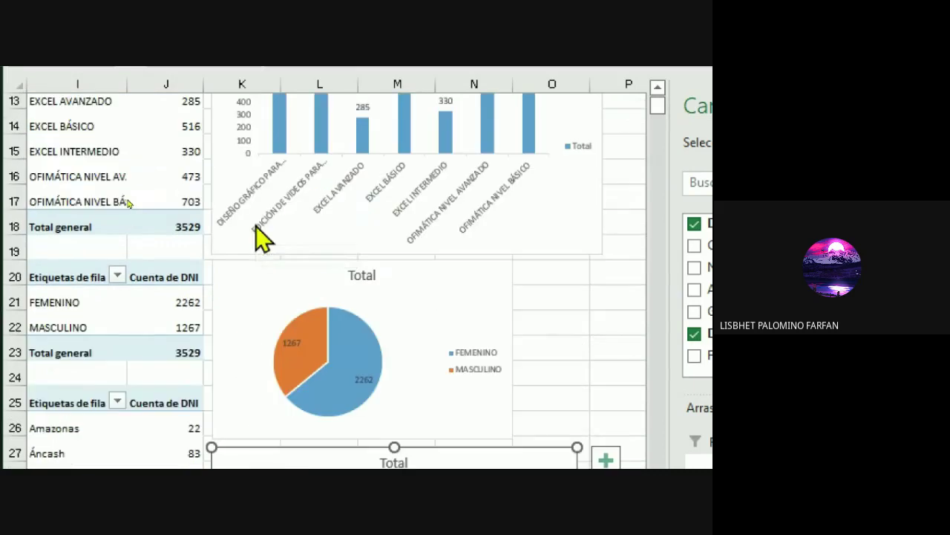
{"action": "scroll", "coordinate": [256, 236], "scroll_direction": "up", "scroll_amount": 1}
{"action": "scroll", "coordinate": [259, 237], "scroll_direction": "up", "scroll_amount": 1}
{"action": "scroll", "coordinate": [257, 236], "scroll_direction": "up", "scroll_amount": 1}
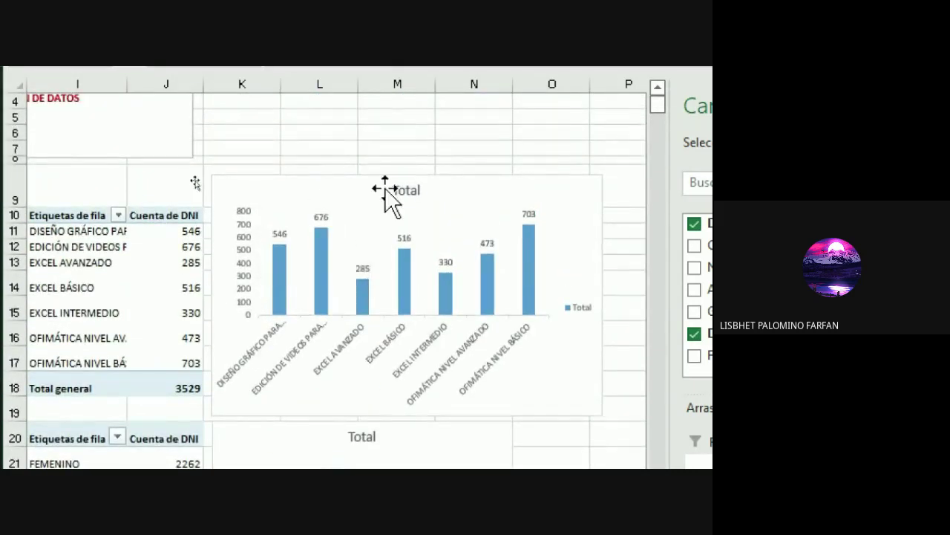
{"action": "left_click", "coordinate": [412, 189]}
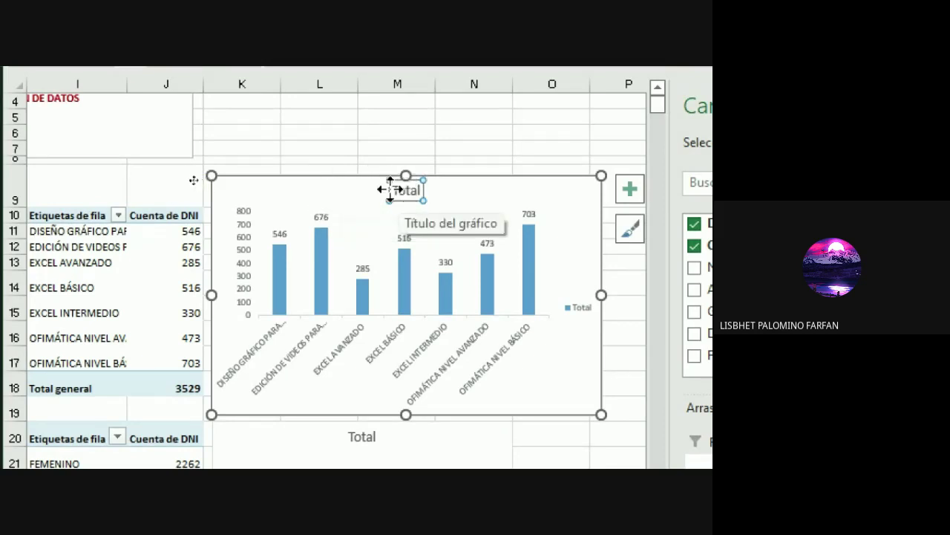
{"action": "scroll", "coordinate": [401, 356], "scroll_direction": "down", "scroll_amount": 3}
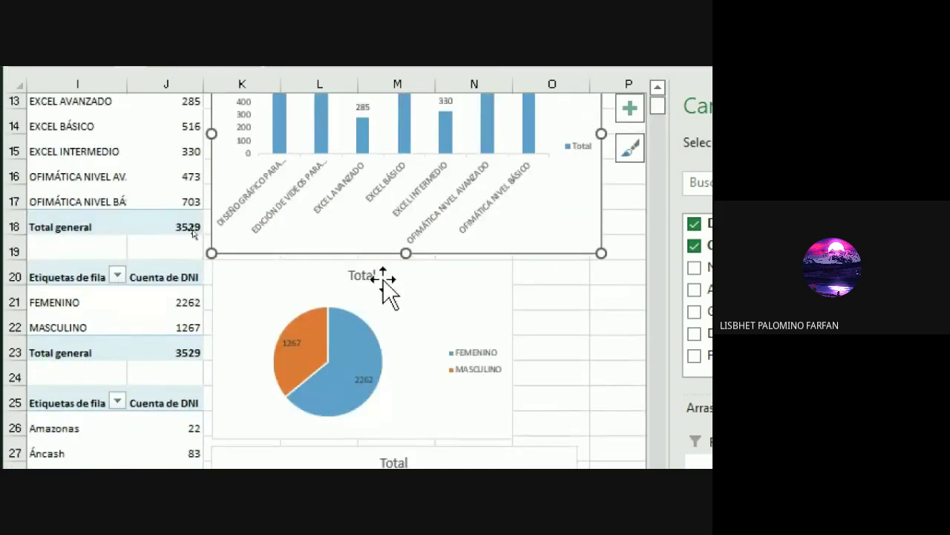
{"action": "scroll", "coordinate": [382, 336], "scroll_direction": "down", "scroll_amount": 2}
{"action": "scroll", "coordinate": [382, 341], "scroll_direction": "down", "scroll_amount": 1}
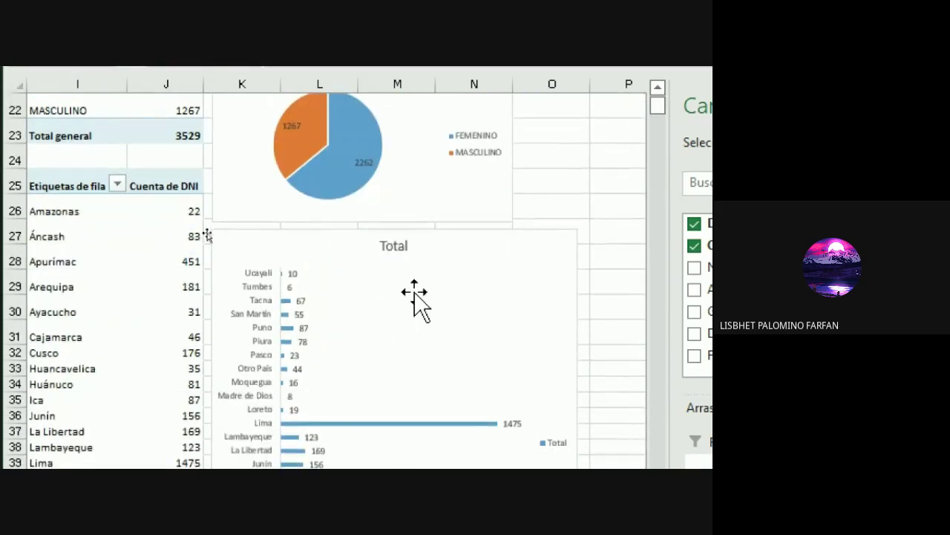
{"action": "left_click", "coordinate": [369, 178]}
{"action": "scroll", "coordinate": [369, 178], "scroll_direction": "up", "scroll_amount": 1}
{"action": "scroll", "coordinate": [369, 178], "scroll_direction": "up", "scroll_amount": 2}
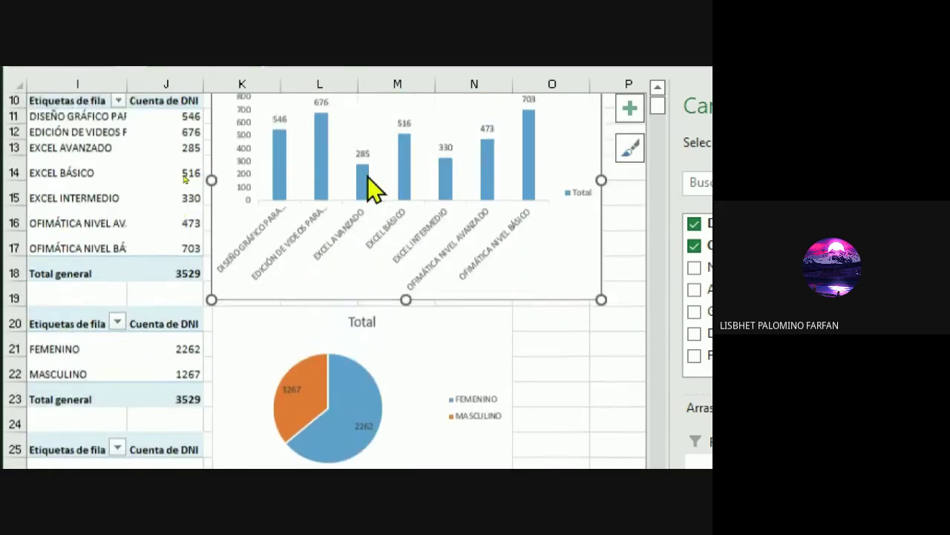
{"action": "scroll", "coordinate": [369, 178], "scroll_direction": "up", "scroll_amount": 2}
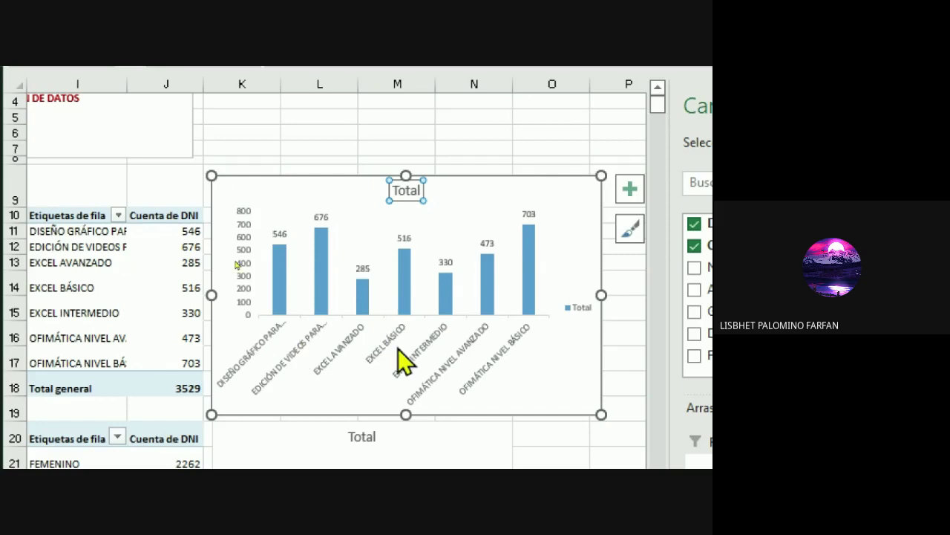
{"action": "left_click", "coordinate": [419, 190]}
{"action": "type", "text": "Estu"}
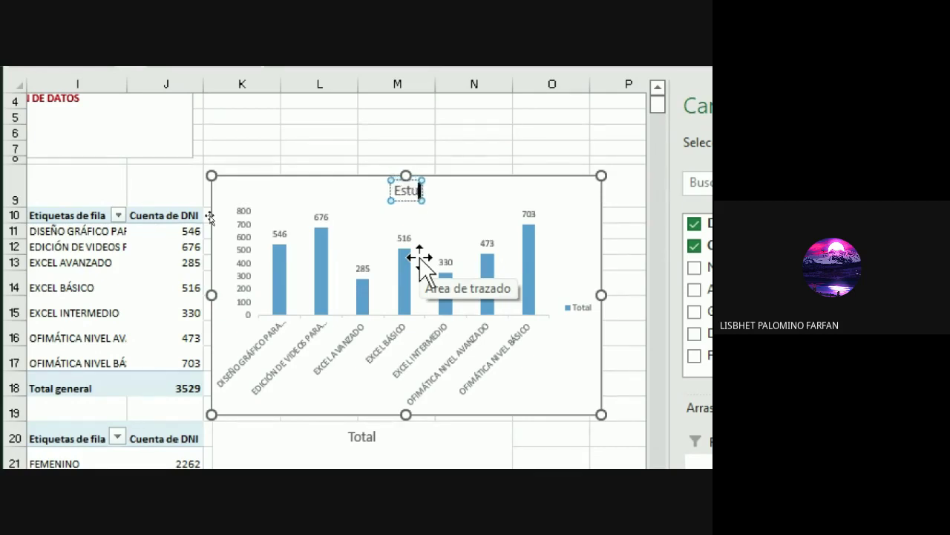
{"action": "type", "text": "diantes p"}
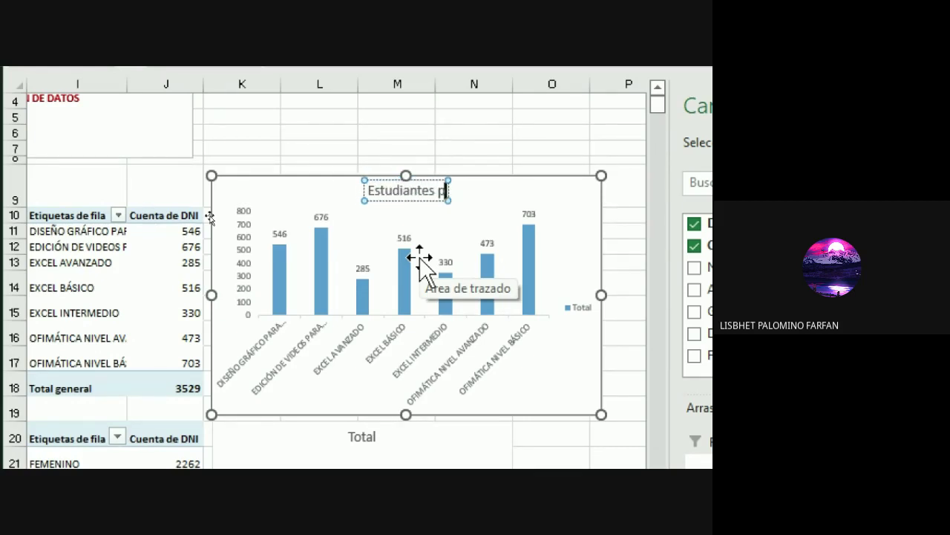
{"action": "type", "text": "or curso"}
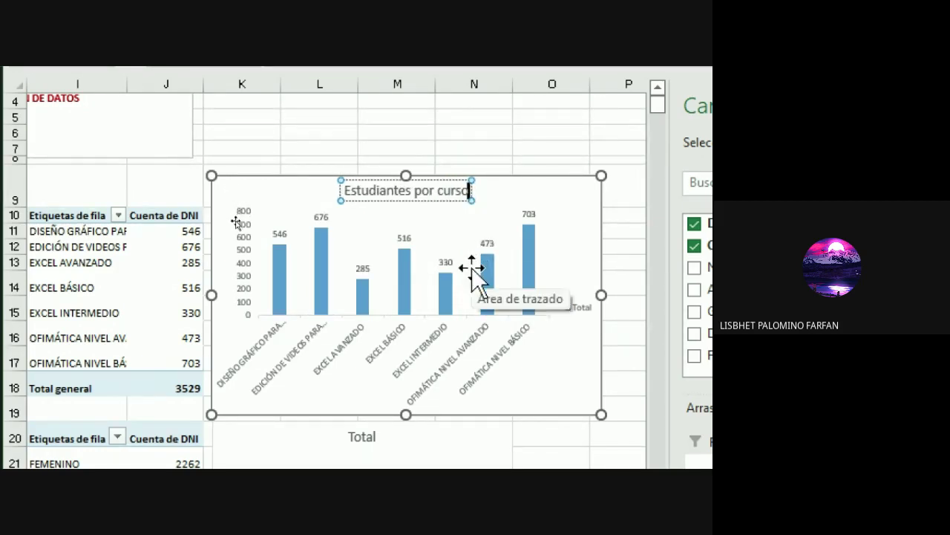
{"action": "scroll", "coordinate": [474, 273], "scroll_direction": "down", "scroll_amount": 1}
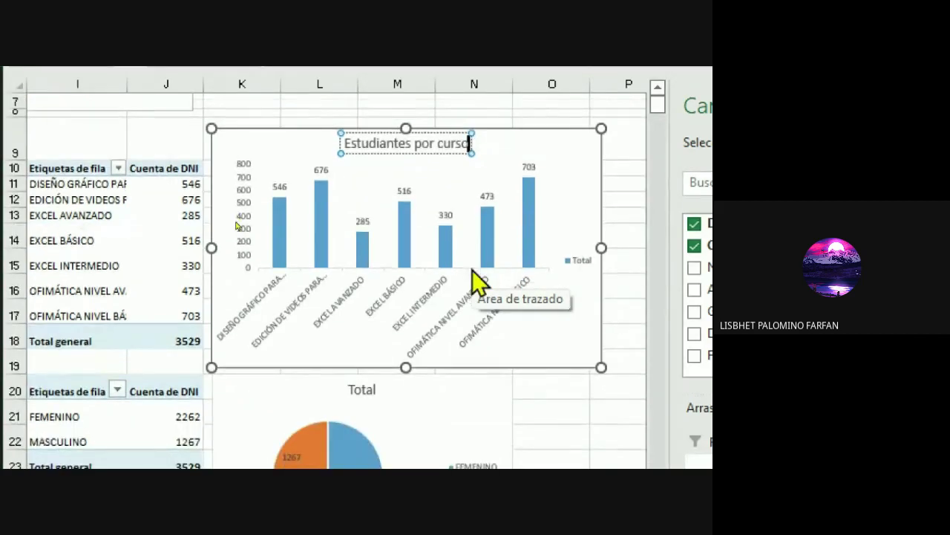
{"action": "scroll", "coordinate": [472, 281], "scroll_direction": "down", "scroll_amount": 1}
{"action": "scroll", "coordinate": [472, 282], "scroll_direction": "down", "scroll_amount": 2}
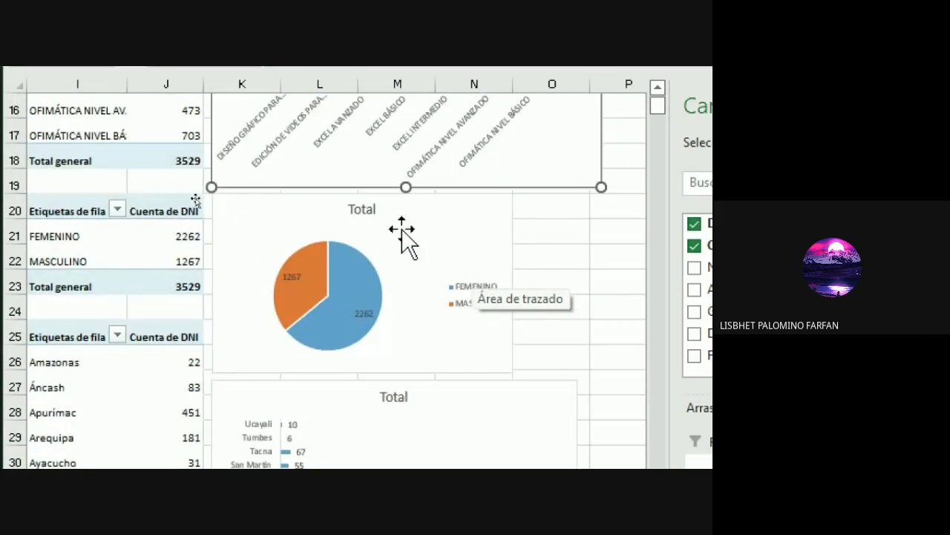
Replace the pie chart's 'Total' title with 'Estudiantes por genero'
{"action": "left_click", "coordinate": [364, 208]}
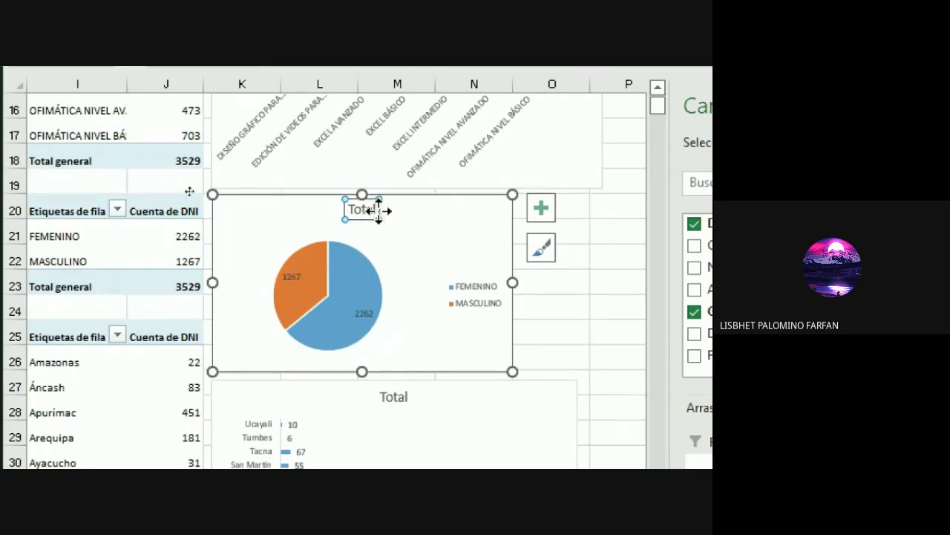
{"action": "left_click", "coordinate": [374, 210]}
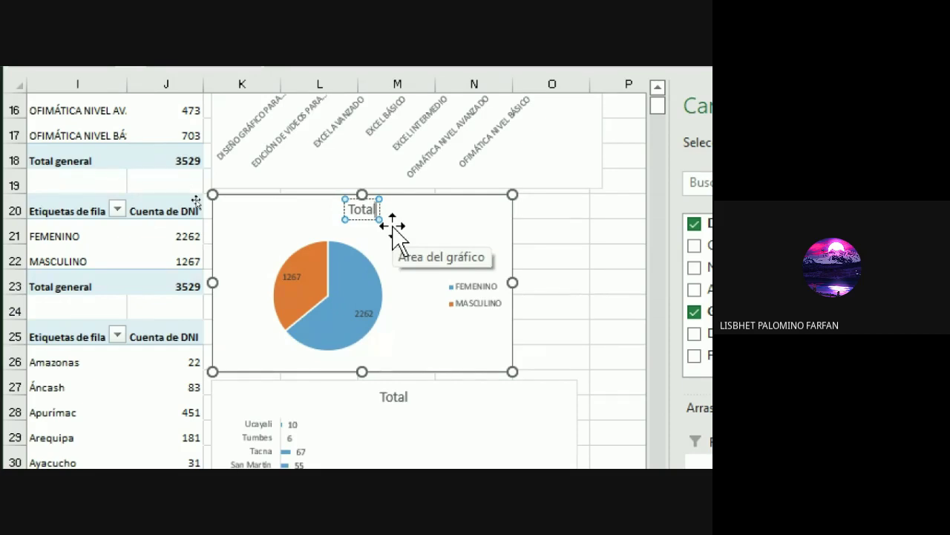
{"action": "key", "text": "BackSpace"}
{"action": "key", "text": "BackSpace"}
{"action": "key", "text": "BackSpace"}
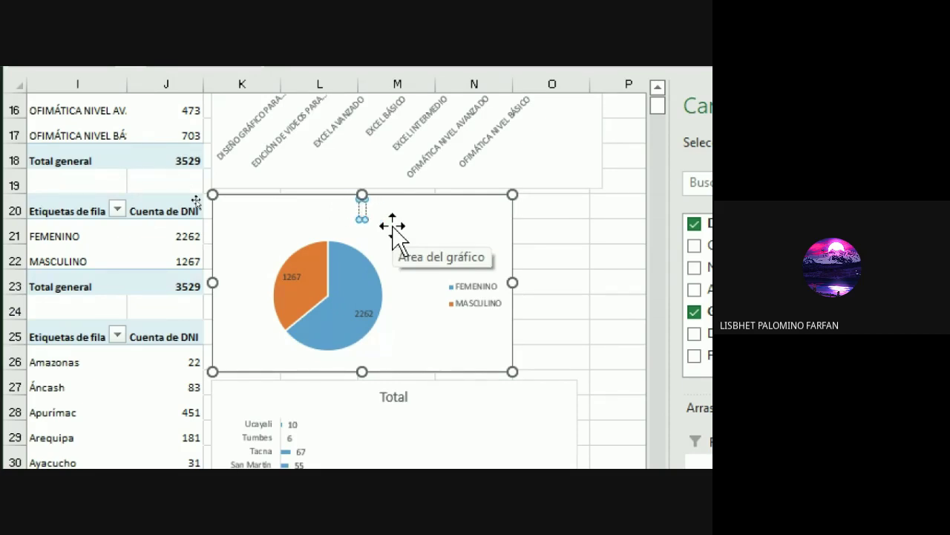
{"action": "type", "text": "Estudia"}
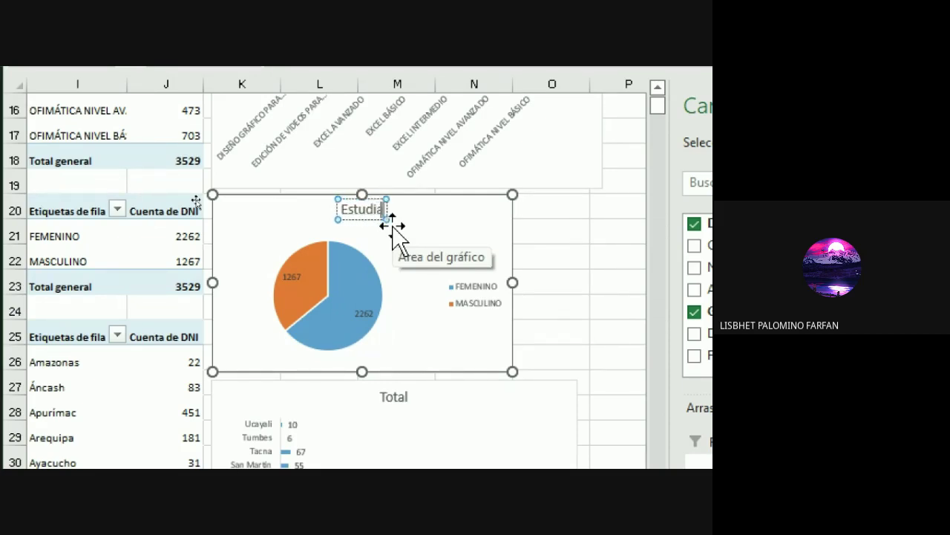
{"action": "type", "text": "ntes por"}
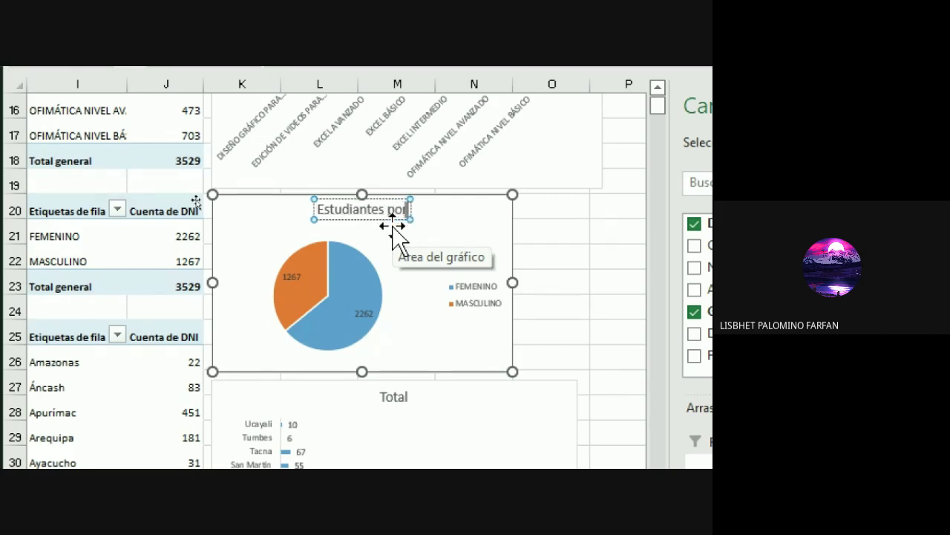
{"action": "type", "text": " G"}
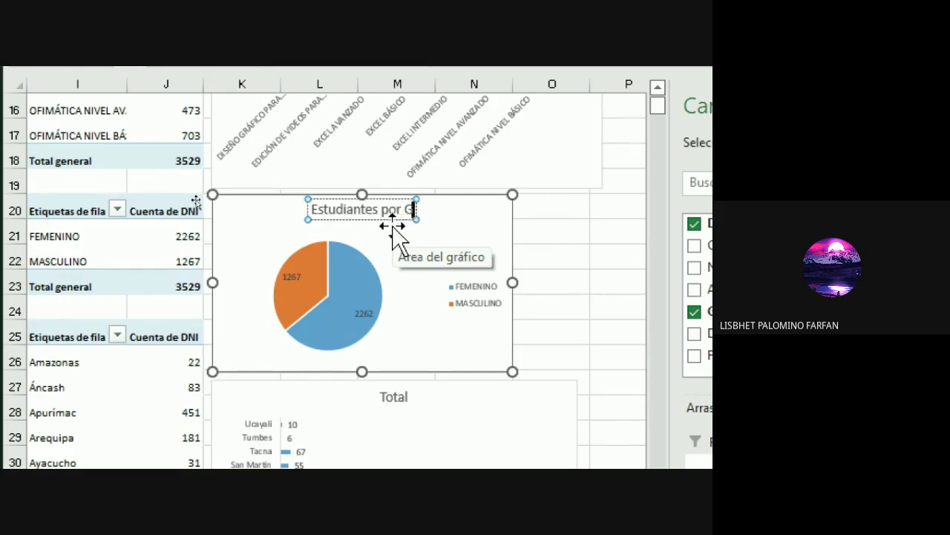
{"action": "key", "text": "BackSpace"}
{"action": "type", "text": "ge"}
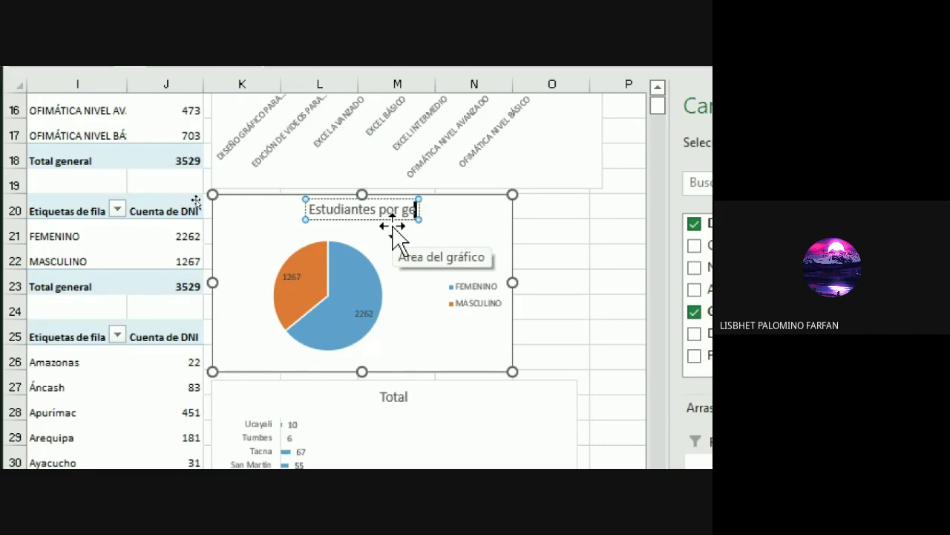
{"action": "type", "text": "nero"}
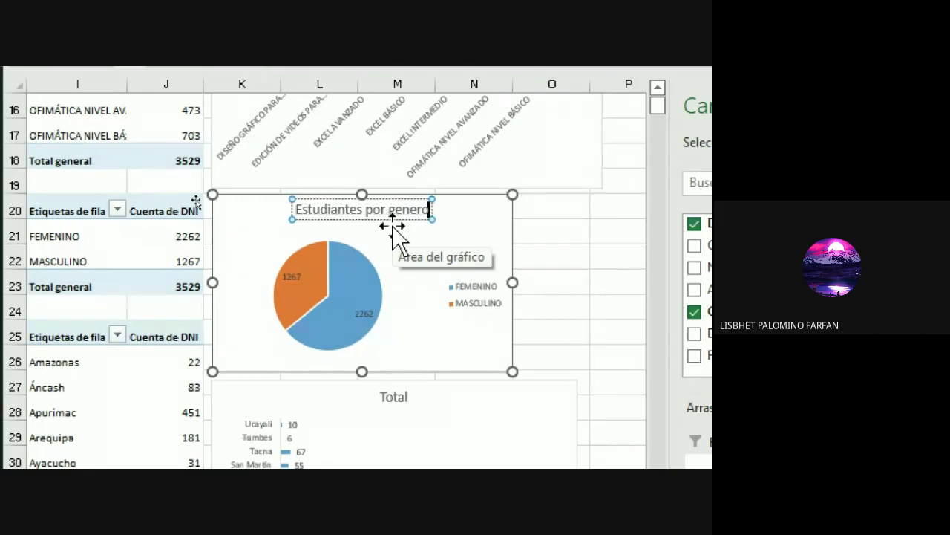
{"action": "scroll", "coordinate": [361, 424], "scroll_direction": "down", "scroll_amount": 2}
Replace the department chart's 'Total' title with 'Estudiantes por departamento', fixing the typos
{"action": "scroll", "coordinate": [368, 430], "scroll_direction": "down", "scroll_amount": 2}
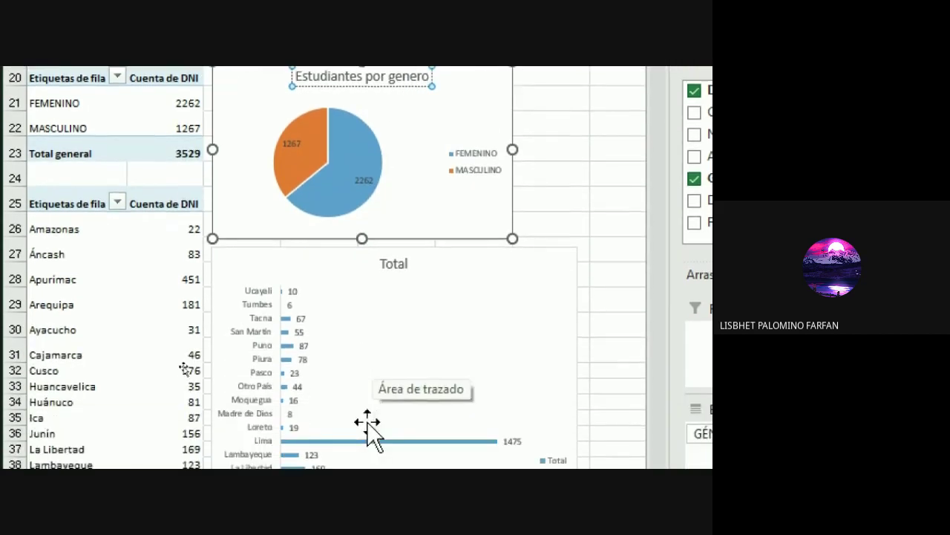
{"action": "scroll", "coordinate": [369, 429], "scroll_direction": "down", "scroll_amount": 1}
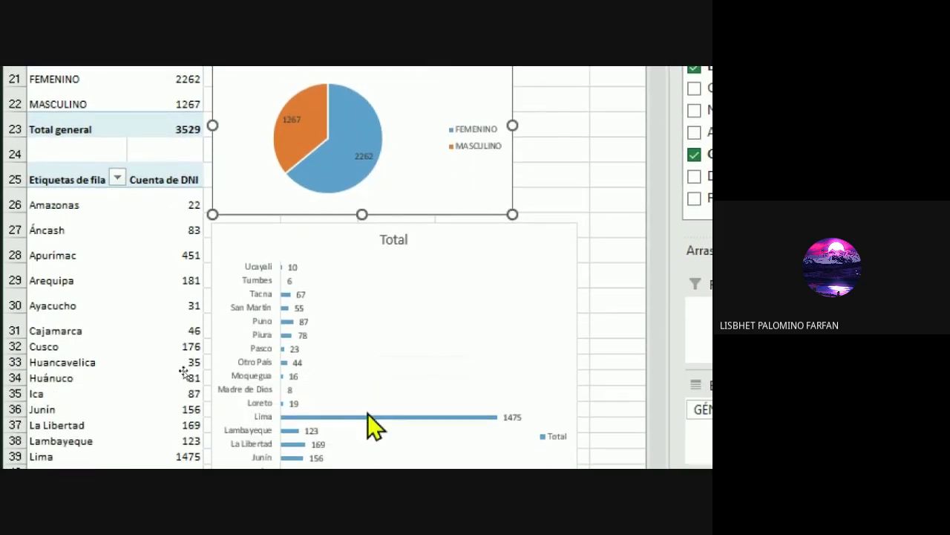
{"action": "left_click", "coordinate": [393, 239]}
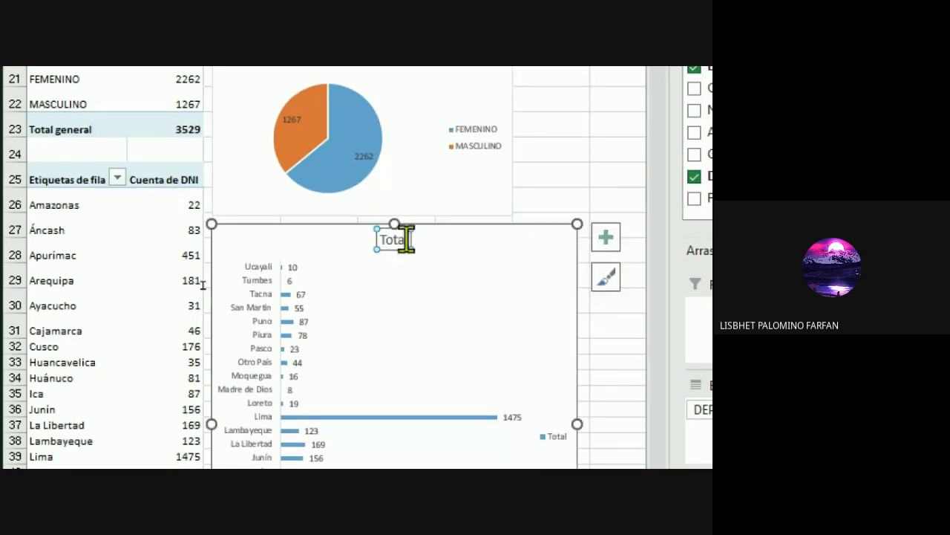
{"action": "left_click", "coordinate": [404, 239]}
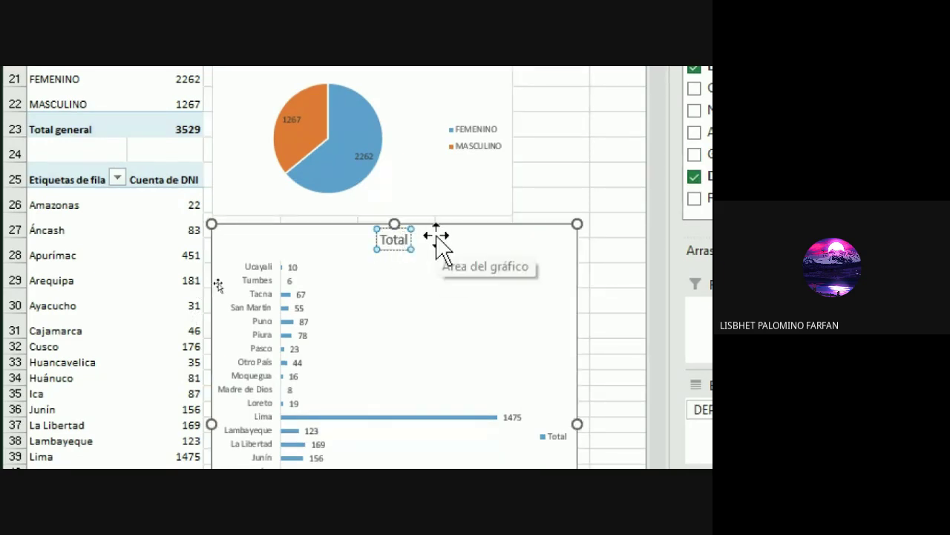
{"action": "key", "text": "BackSpace"}
{"action": "key", "text": "BackSpace"}
{"action": "key", "text": "BackSpace"}
{"action": "key", "text": "BackSpace"}
{"action": "type", "text": "Es"}
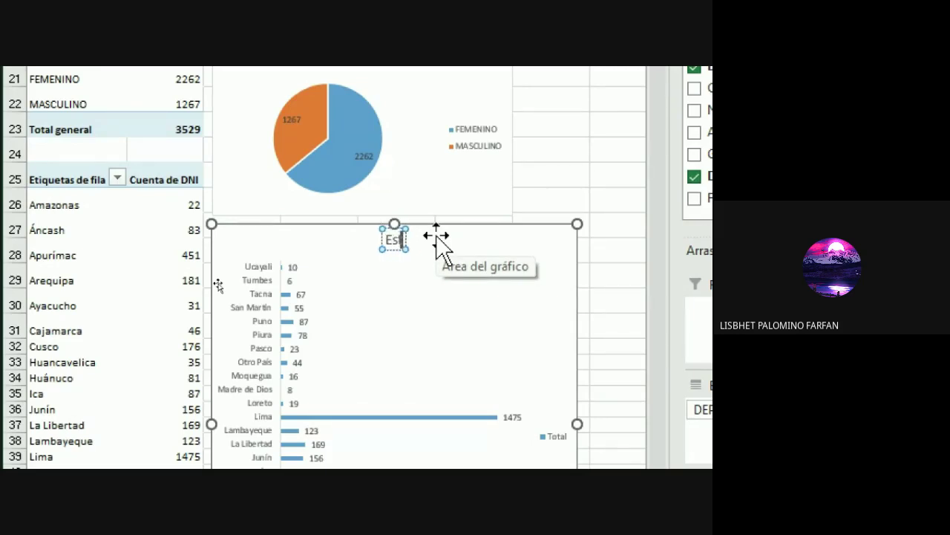
{"action": "type", "text": "tudinates"}
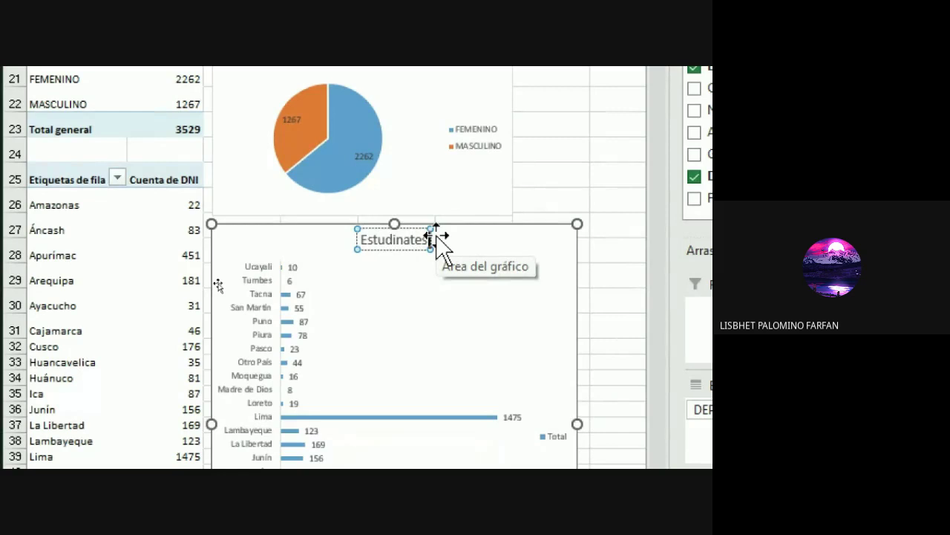
{"action": "key", "text": "BackSpace"}
{"action": "key", "text": "BackSpace"}
{"action": "key", "text": "BackSpace"}
{"action": "key", "text": "BackSpace"}
{"action": "key", "text": "BackSpace"}
{"action": "key", "text": "BackSpace"}
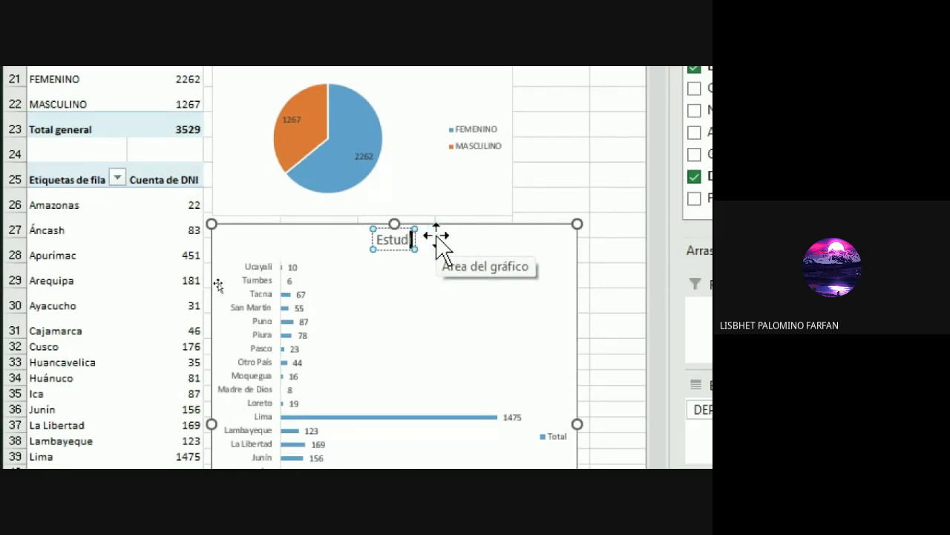
{"action": "type", "text": "iantes"}
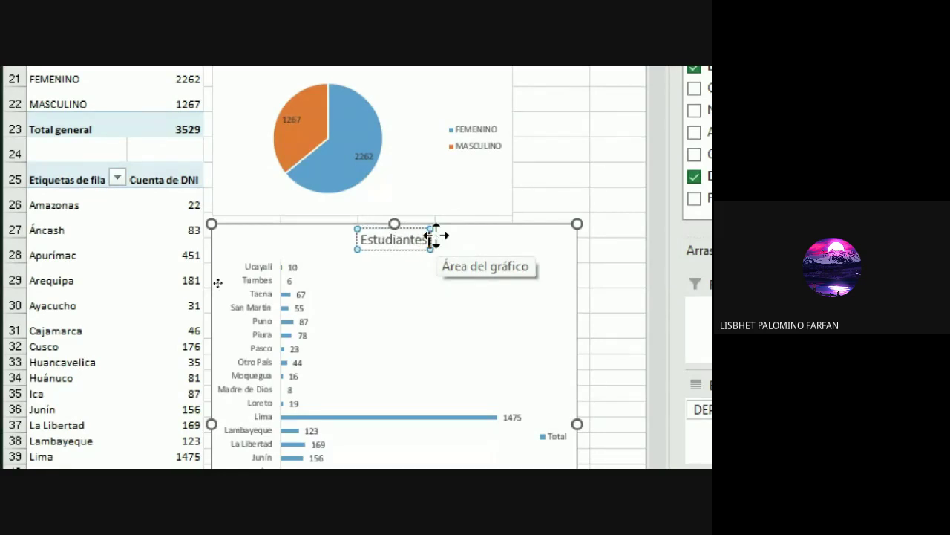
{"action": "type", "text": " por depart"}
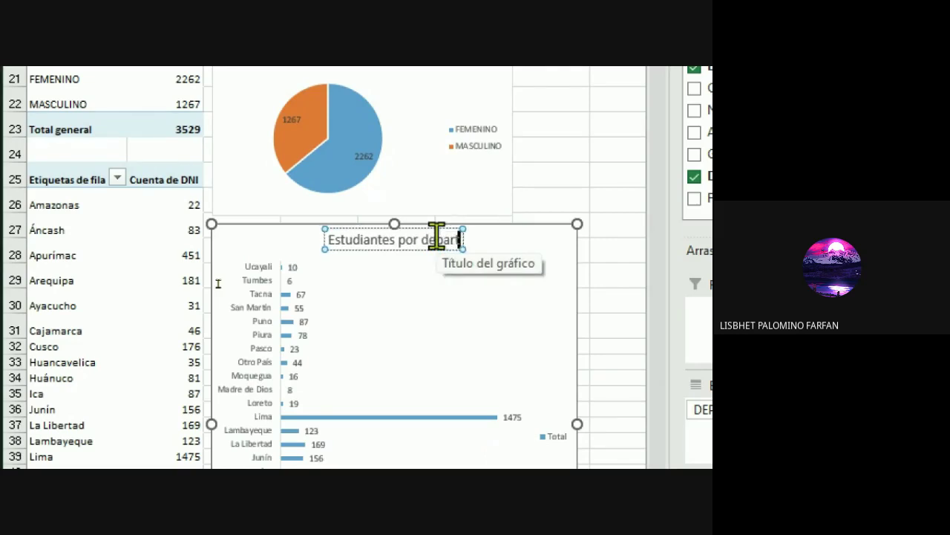
{"action": "type", "text": "amentp"}
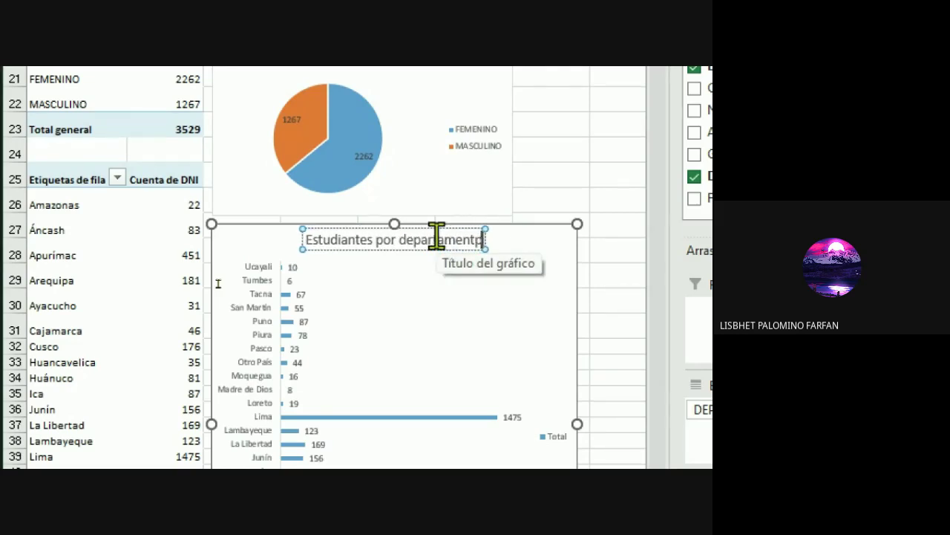
{"action": "key", "text": "BackSpace"}
{"action": "type", "text": "o"}
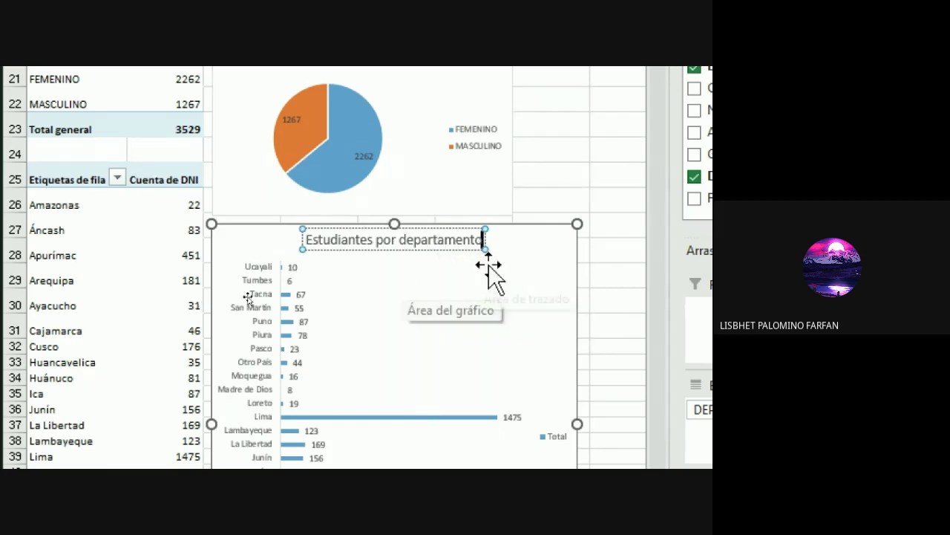
{"action": "left_click", "coordinate": [525, 272]}
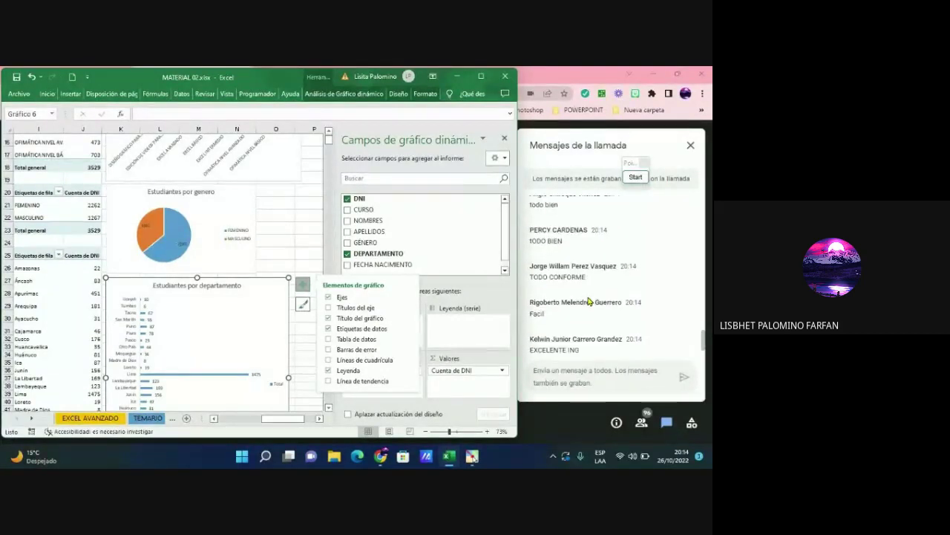
{"action": "scroll", "coordinate": [589, 301], "scroll_direction": "up", "scroll_amount": 1}
{"action": "scroll", "coordinate": [588, 301], "scroll_direction": "down", "scroll_amount": 1}
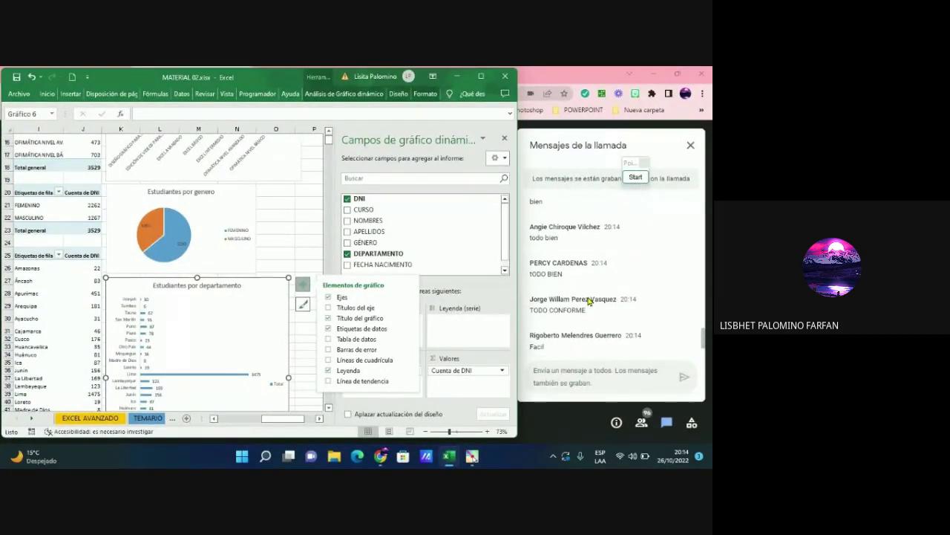
{"action": "scroll", "coordinate": [589, 300], "scroll_direction": "up", "scroll_amount": 3}
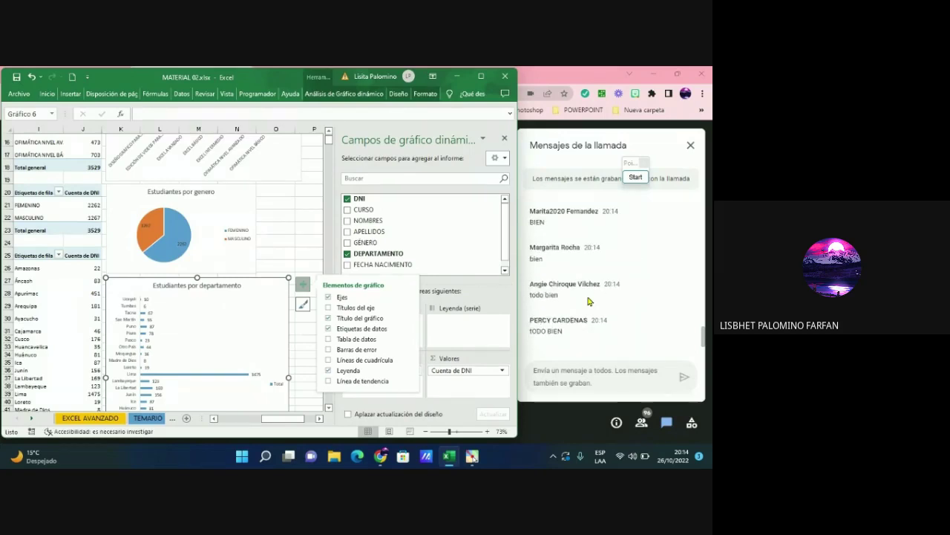
{"action": "scroll", "coordinate": [589, 301], "scroll_direction": "down", "scroll_amount": 3}
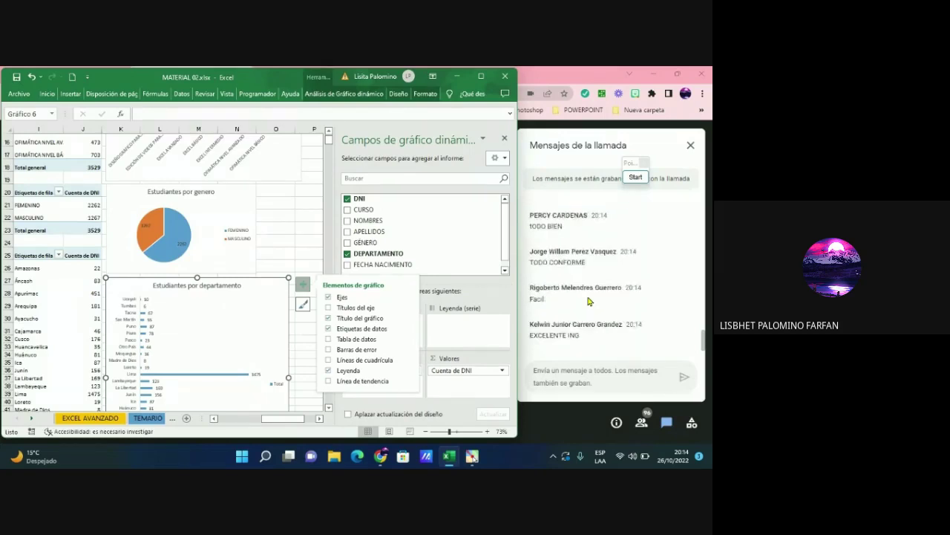
{"action": "left_click", "coordinate": [281, 242]}
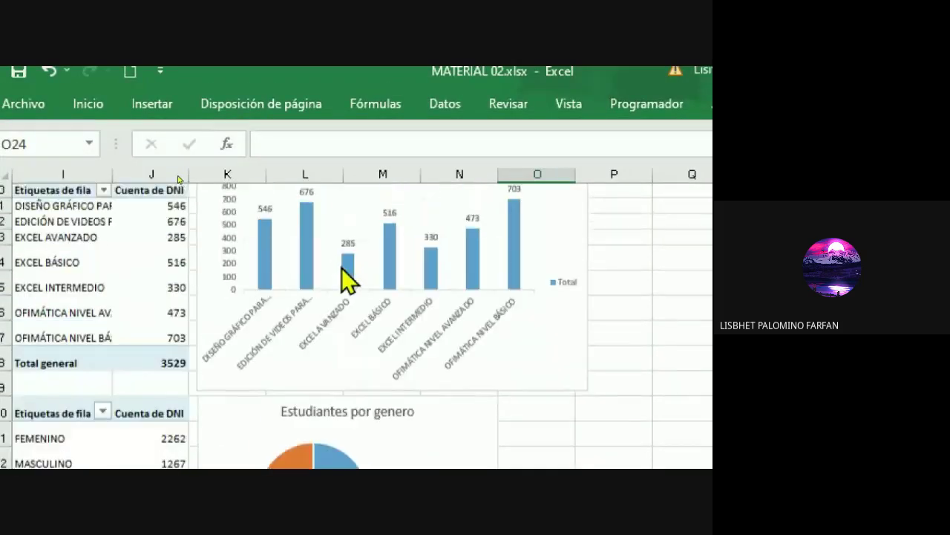
{"action": "scroll", "coordinate": [349, 281], "scroll_direction": "up", "scroll_amount": 1}
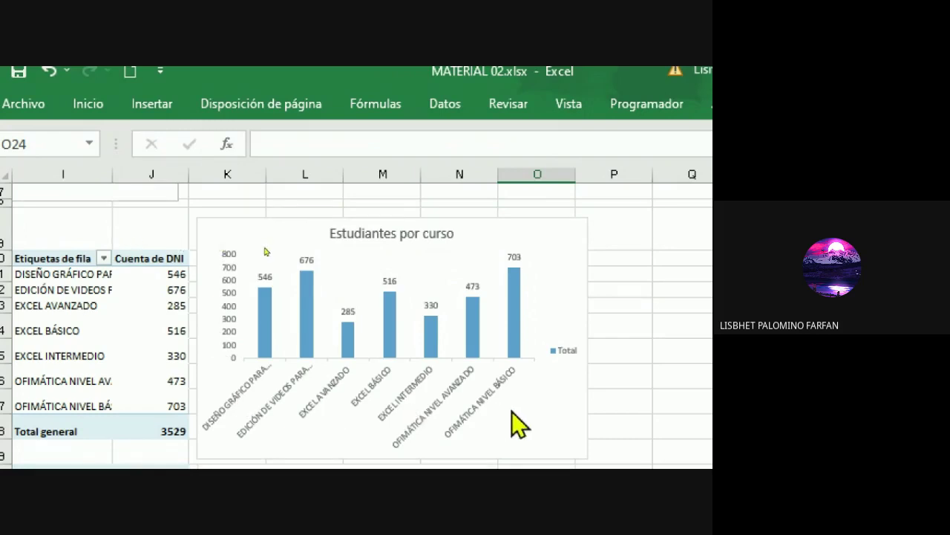
{"action": "scroll", "coordinate": [401, 361], "scroll_direction": "down", "scroll_amount": 1}
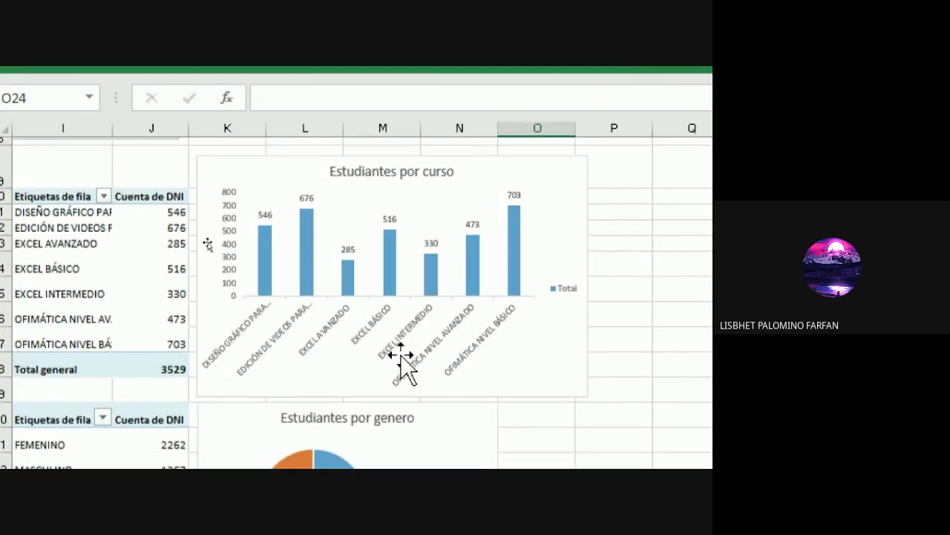
{"action": "scroll", "coordinate": [403, 363], "scroll_direction": "down", "scroll_amount": 2}
{"action": "scroll", "coordinate": [421, 365], "scroll_direction": "down", "scroll_amount": 1}
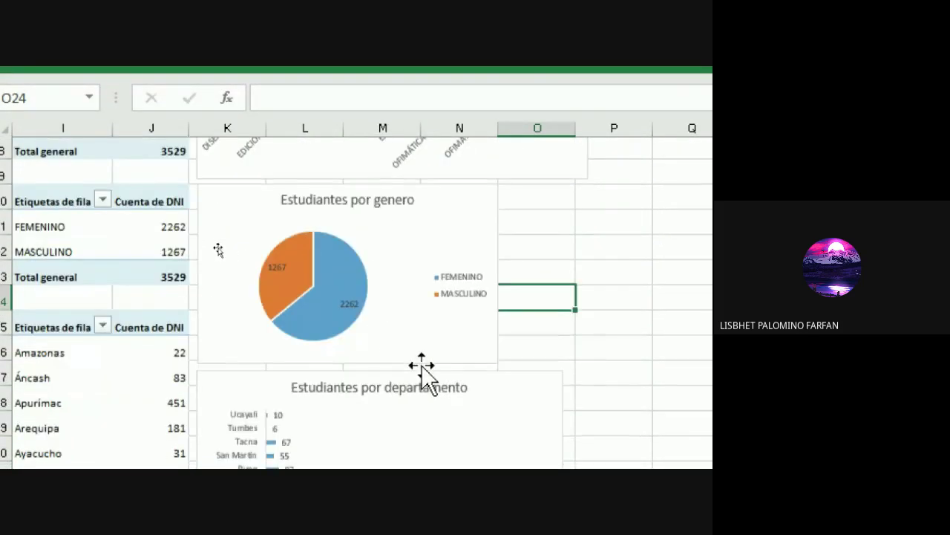
{"action": "scroll", "coordinate": [421, 365], "scroll_direction": "down", "scroll_amount": 2}
{"action": "scroll", "coordinate": [377, 280], "scroll_direction": "up", "scroll_amount": 1}
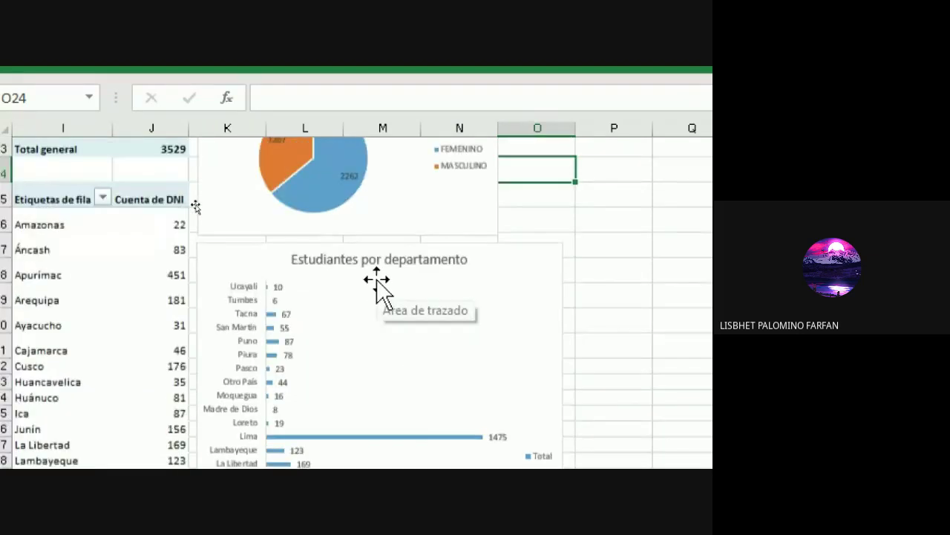
{"action": "scroll", "coordinate": [376, 280], "scroll_direction": "up", "scroll_amount": 1}
{"action": "scroll", "coordinate": [374, 275], "scroll_direction": "up", "scroll_amount": 2}
{"action": "scroll", "coordinate": [373, 276], "scroll_direction": "up", "scroll_amount": 1}
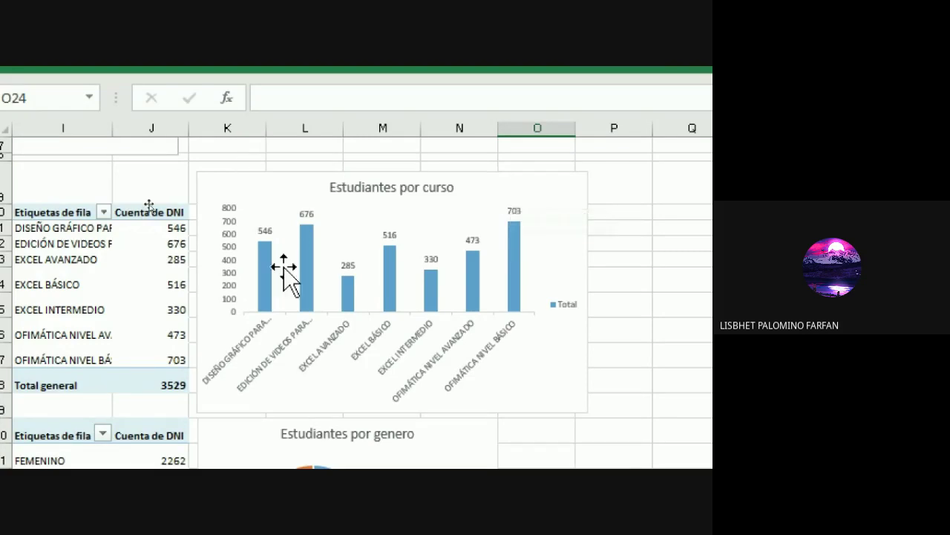
{"action": "left_click", "coordinate": [261, 182]}
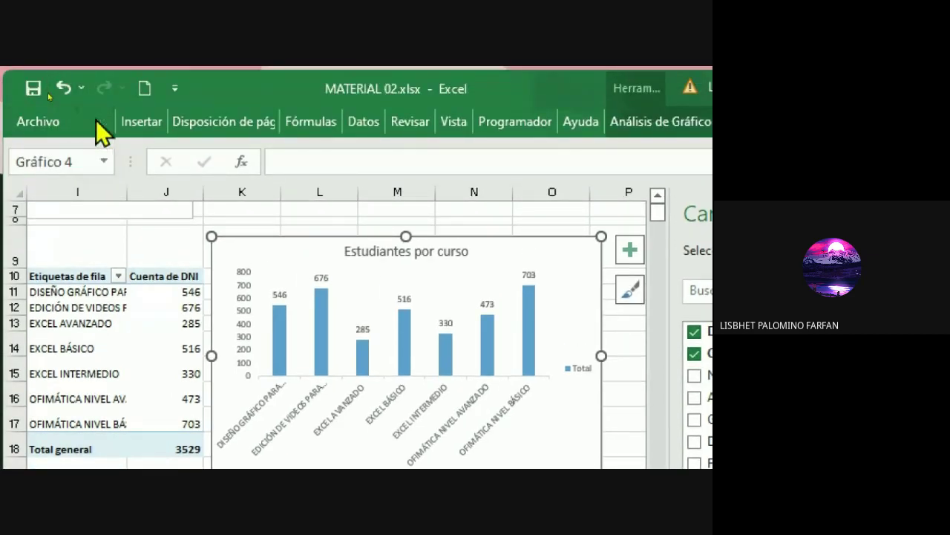
Make all of the course chart's text bold, keeping the font colour automatic
{"action": "left_click", "coordinate": [96, 121]}
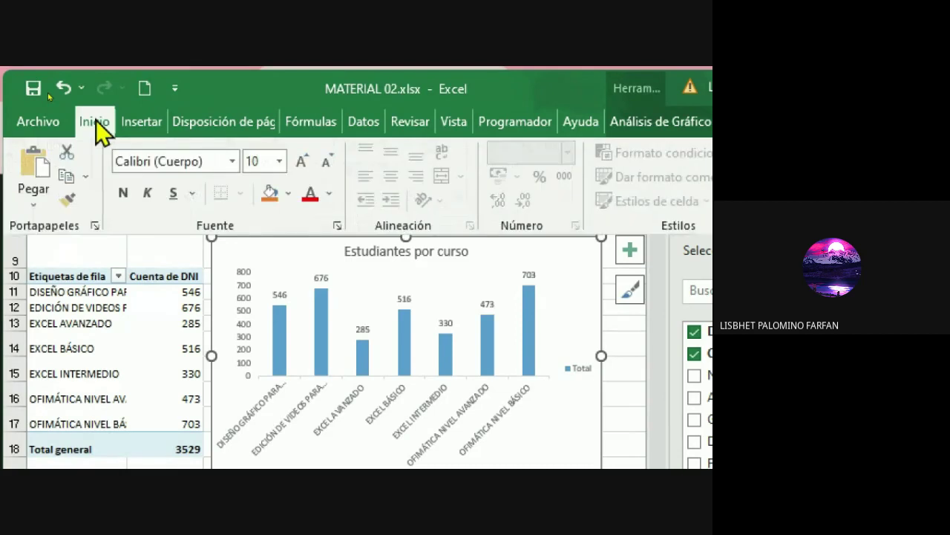
{"action": "left_click", "coordinate": [334, 193]}
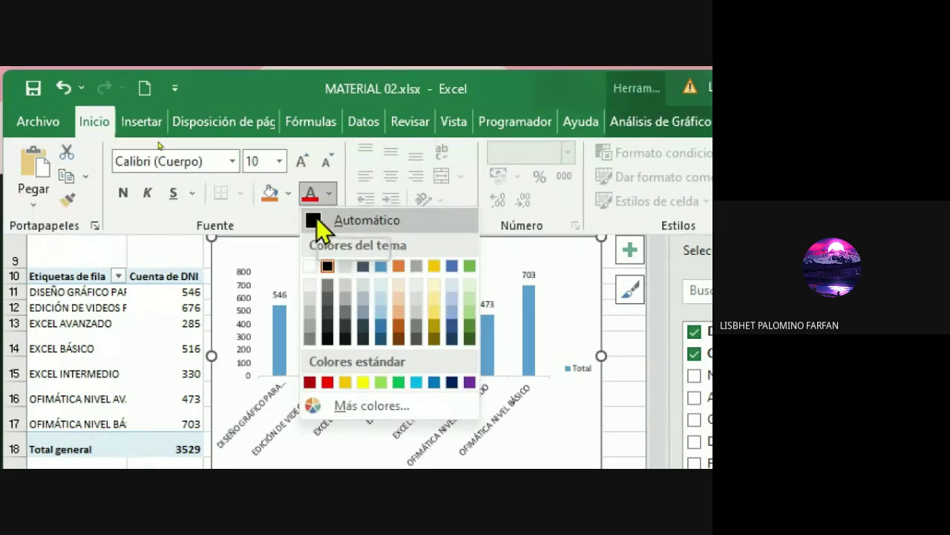
{"action": "left_click", "coordinate": [317, 218]}
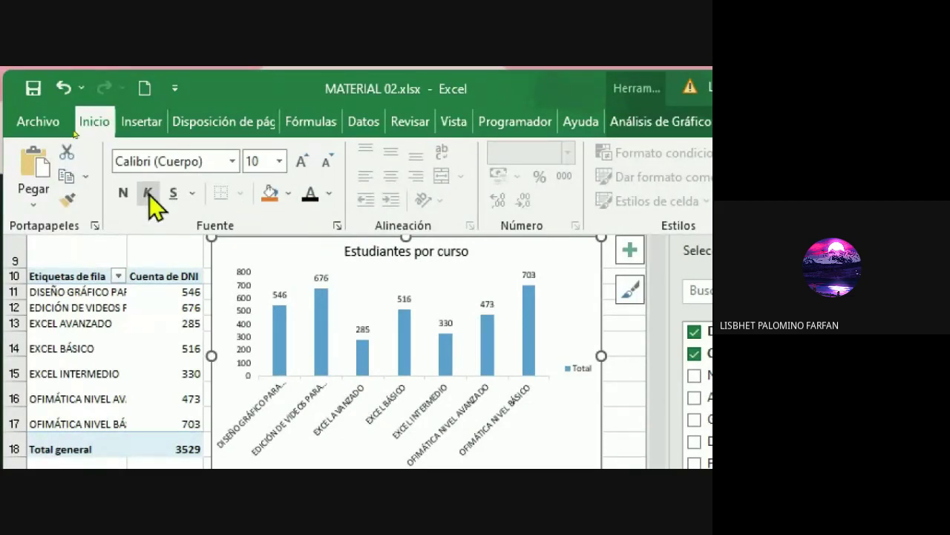
{"action": "left_click", "coordinate": [125, 193]}
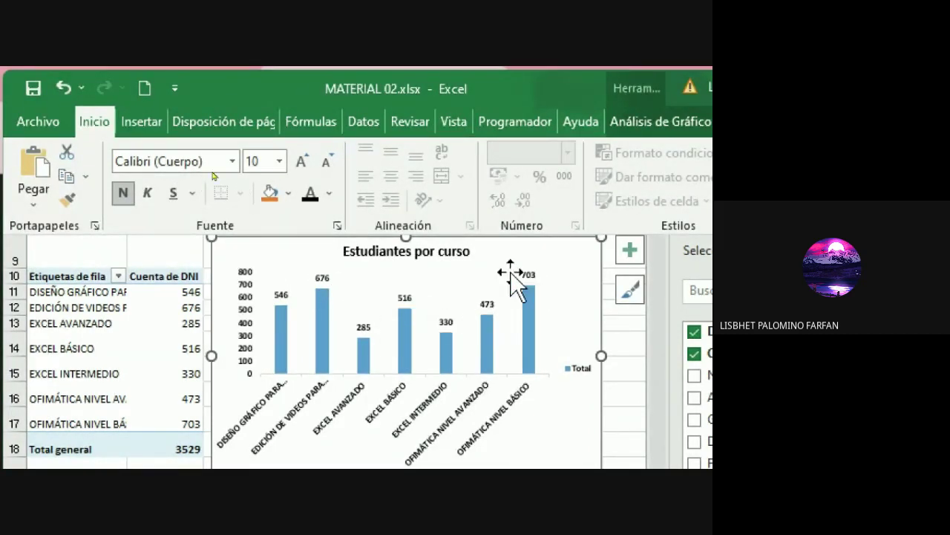
{"action": "key", "text": "ctrl+F1"}
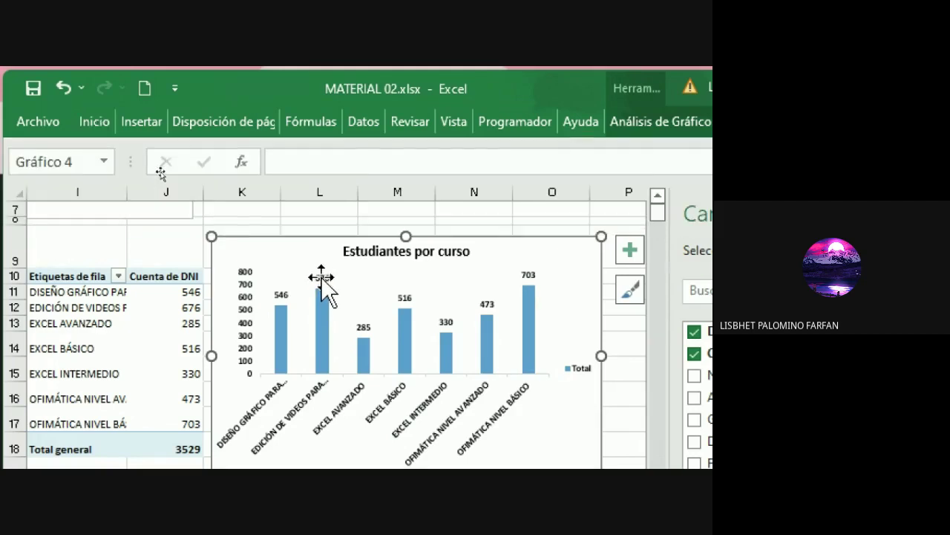
Enlarge the course chart's data labels from 9 to 12 pt
{"action": "left_click", "coordinate": [321, 278]}
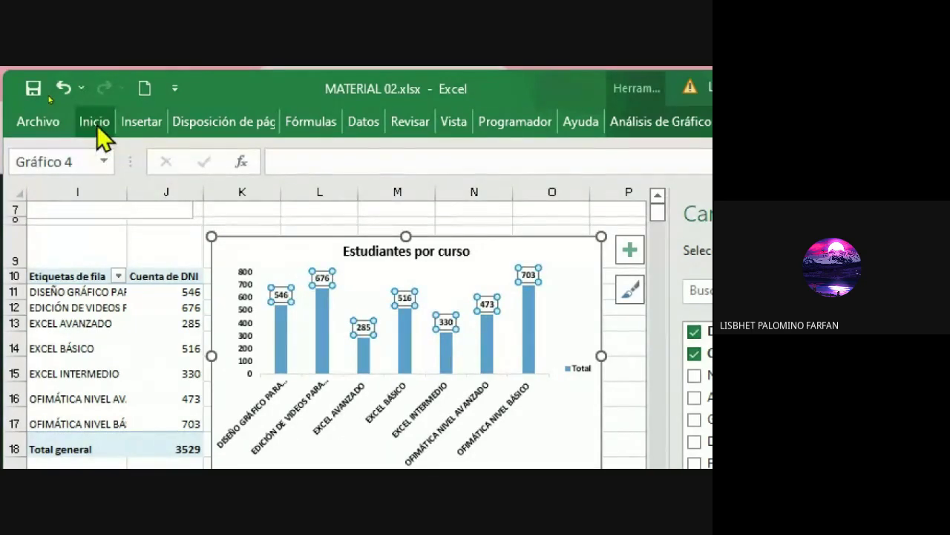
{"action": "left_click", "coordinate": [95, 122]}
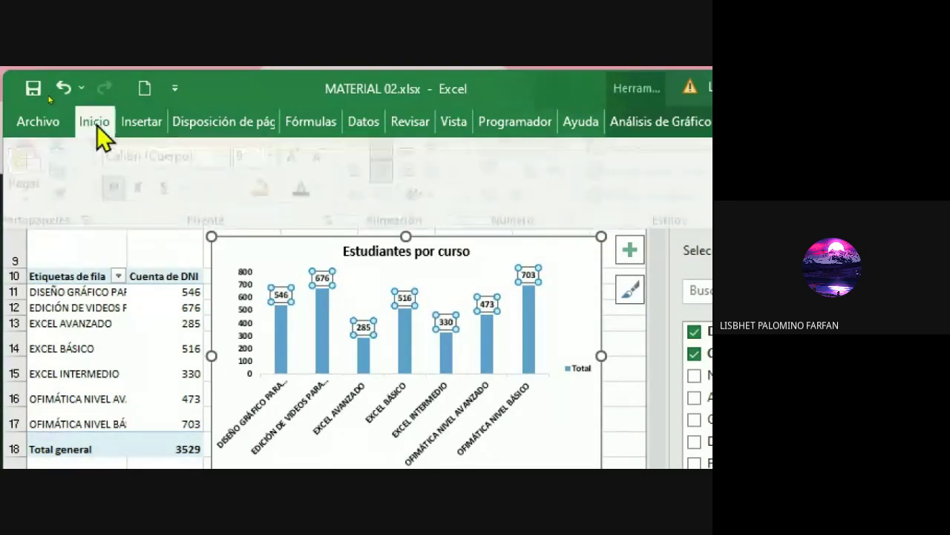
{"action": "left_click", "coordinate": [300, 163]}
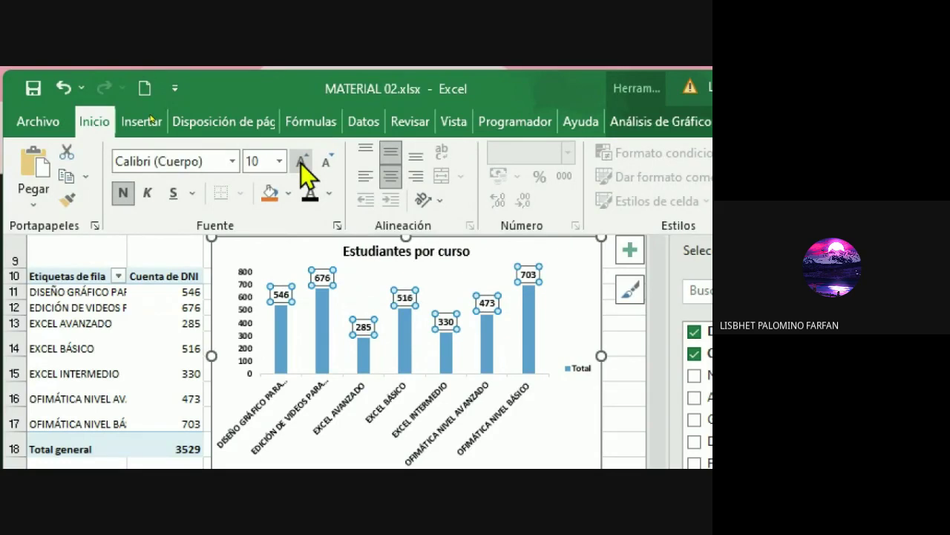
{"action": "left_click", "coordinate": [301, 163]}
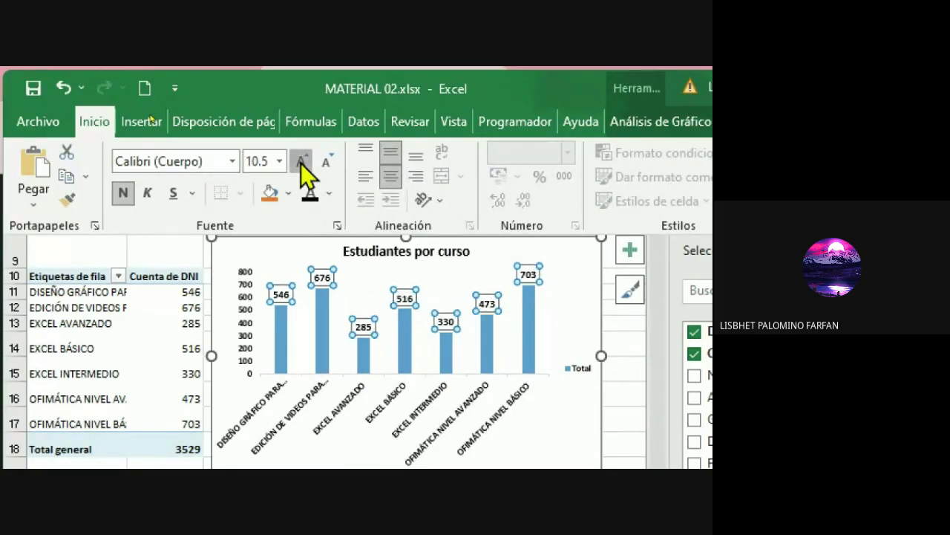
{"action": "left_click", "coordinate": [301, 162]}
{"action": "left_click", "coordinate": [301, 162]}
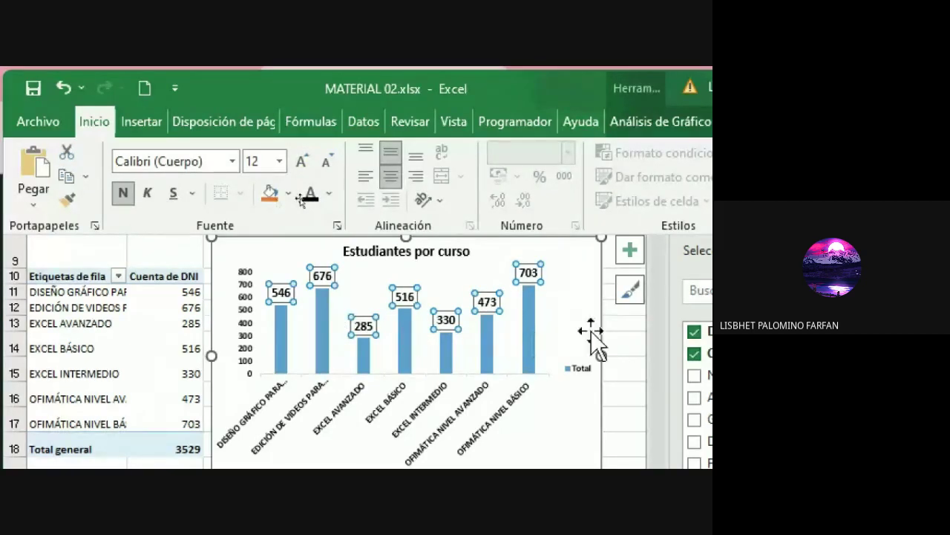
{"action": "left_click", "coordinate": [301, 161]}
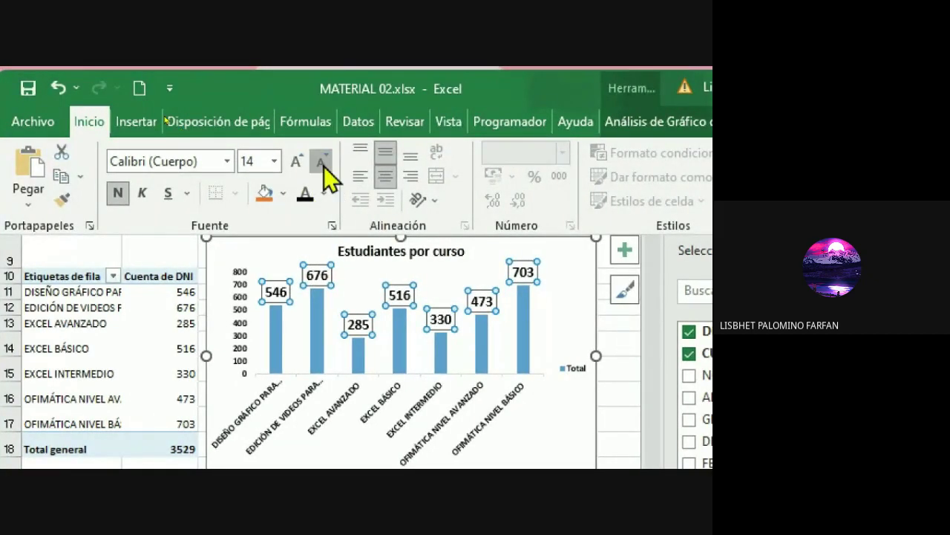
{"action": "left_click", "coordinate": [324, 166]}
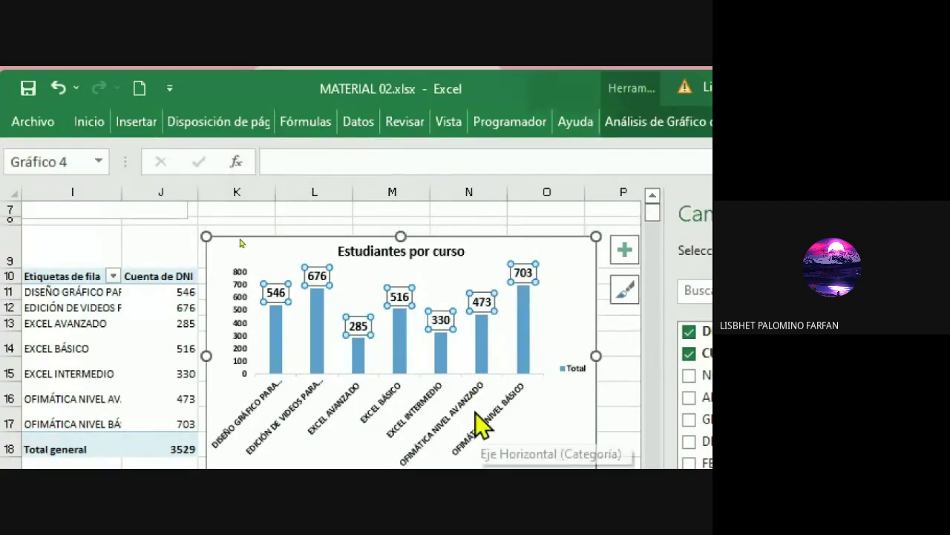
Make the Estudiantes por genero pie chart's text bold and two sizes larger
{"action": "scroll", "coordinate": [476, 412], "scroll_direction": "down", "scroll_amount": 4}
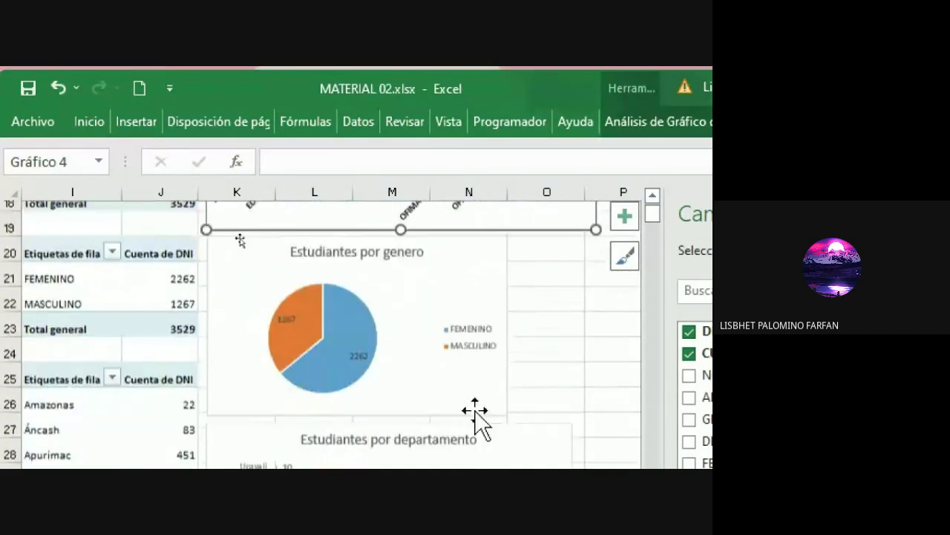
{"action": "left_click", "coordinate": [549, 297]}
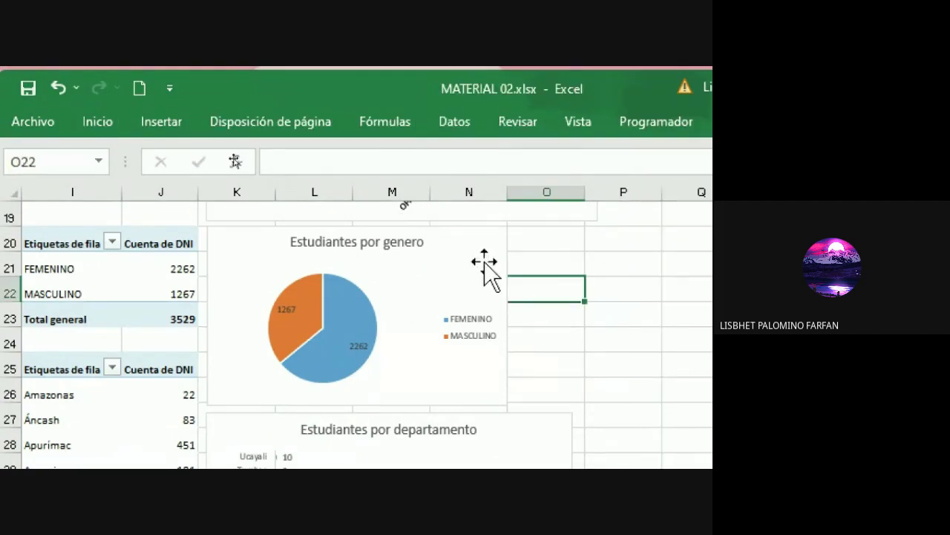
{"action": "left_click", "coordinate": [243, 245]}
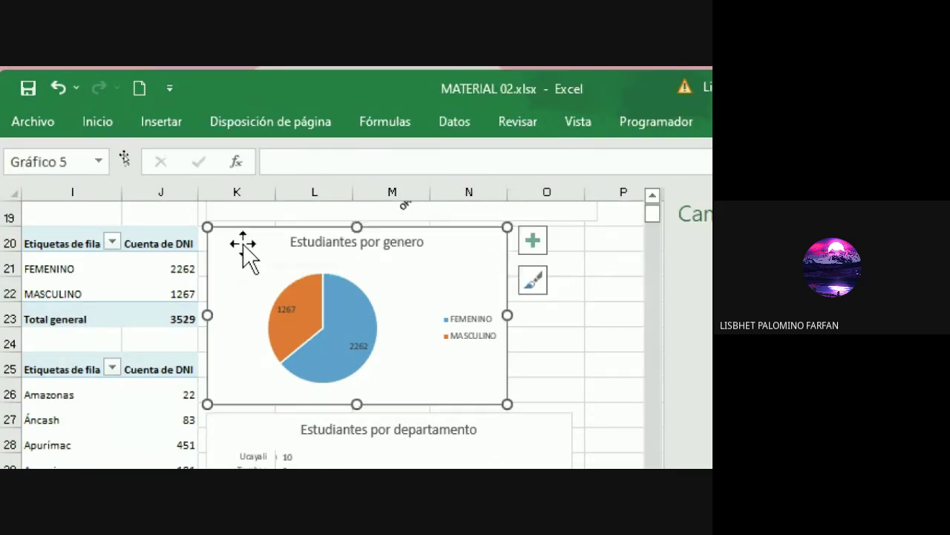
{"action": "left_click", "coordinate": [90, 121]}
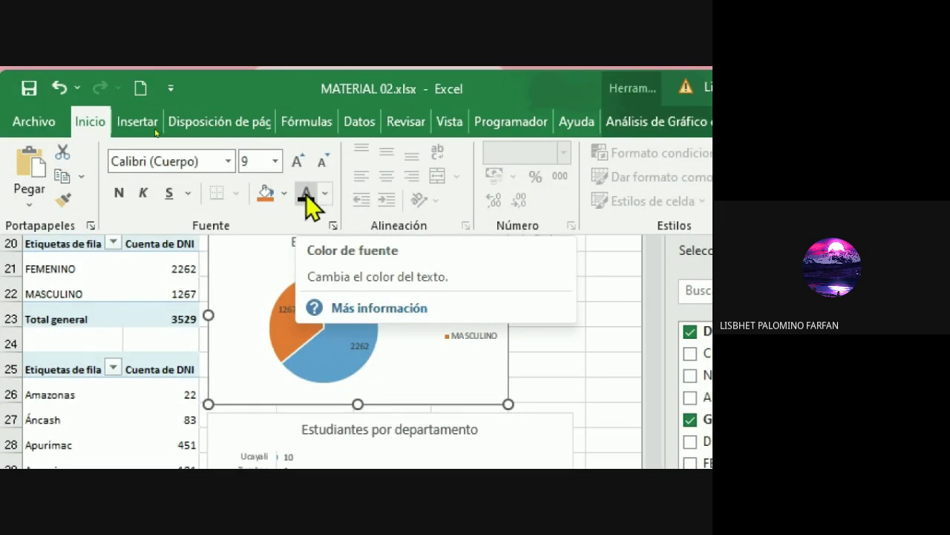
{"action": "left_click", "coordinate": [119, 192]}
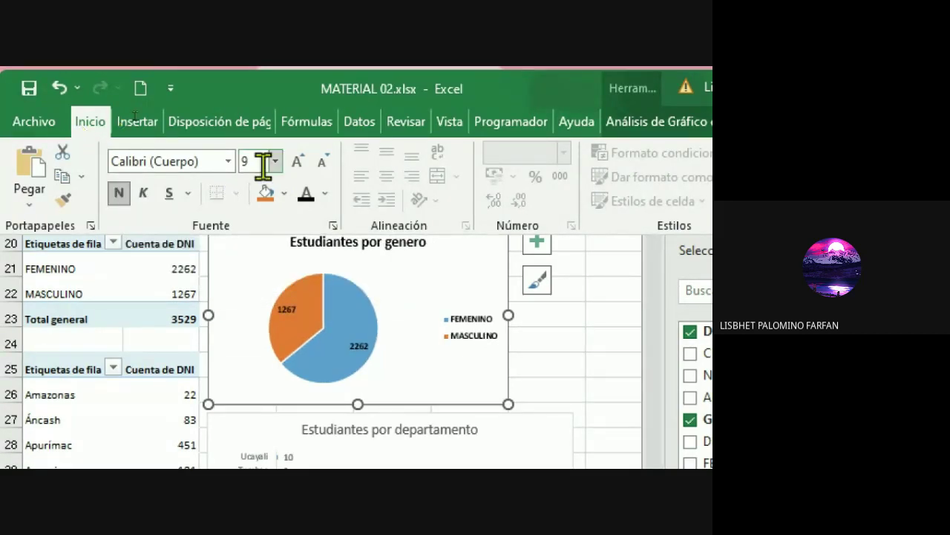
{"action": "left_click", "coordinate": [299, 160]}
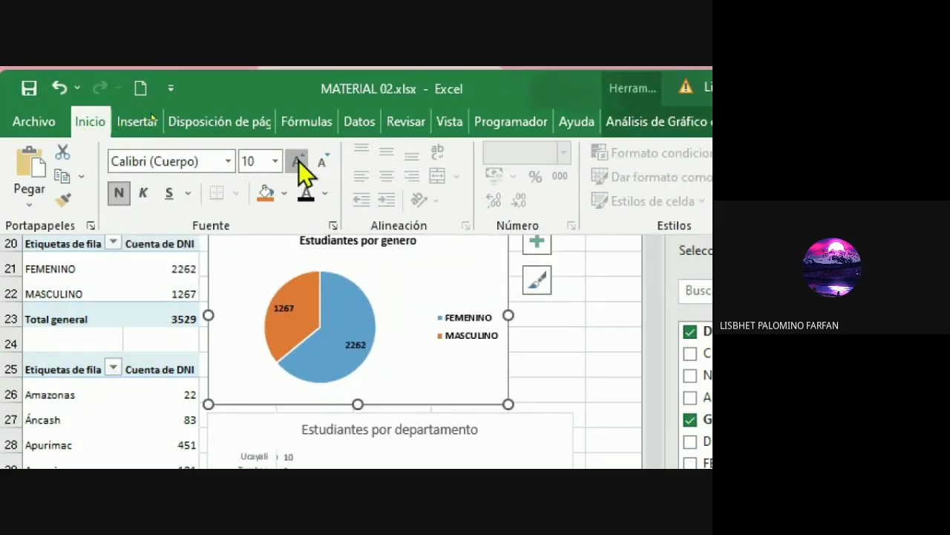
{"action": "left_click", "coordinate": [299, 160]}
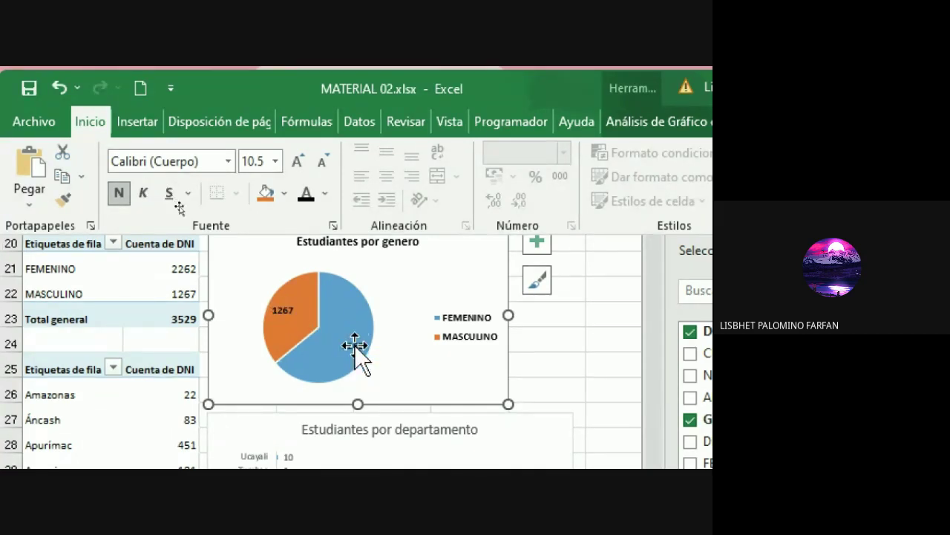
Enlarge the pie chart's 2262 and 1267 data labels to 12 pt
{"action": "left_click", "coordinate": [283, 311]}
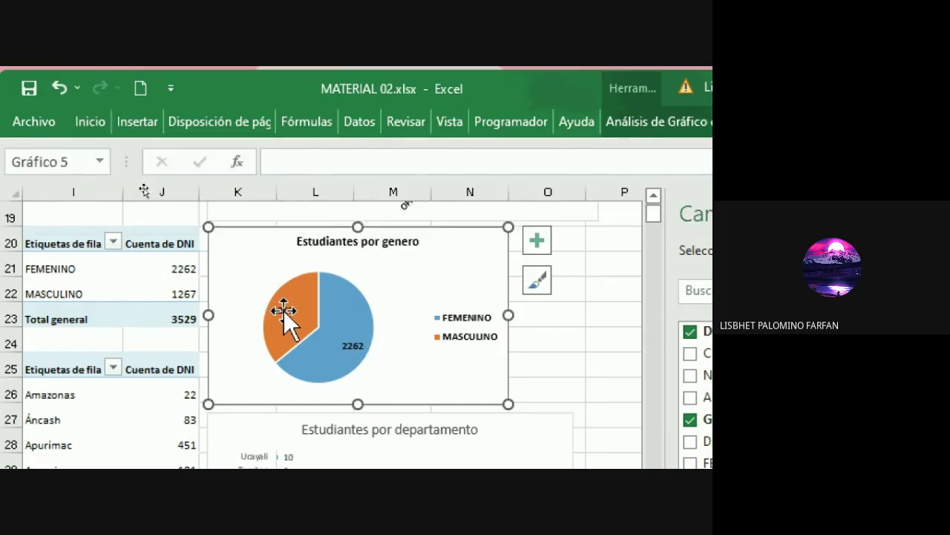
{"action": "left_click", "coordinate": [287, 310]}
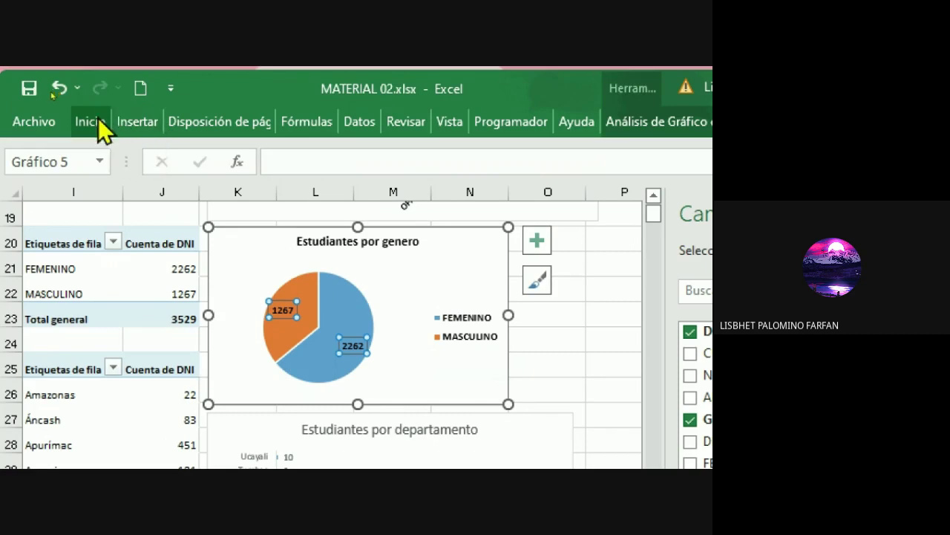
{"action": "left_click", "coordinate": [98, 121]}
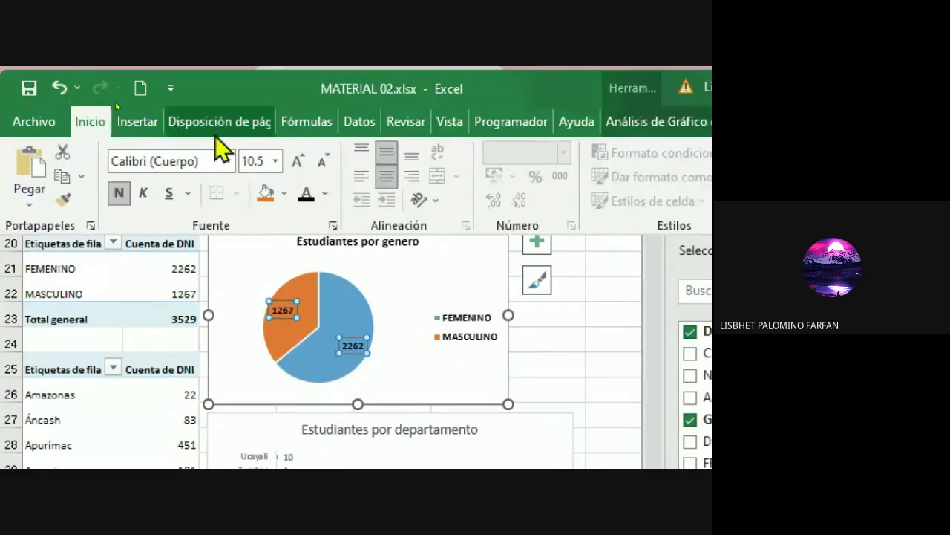
{"action": "left_click", "coordinate": [299, 160]}
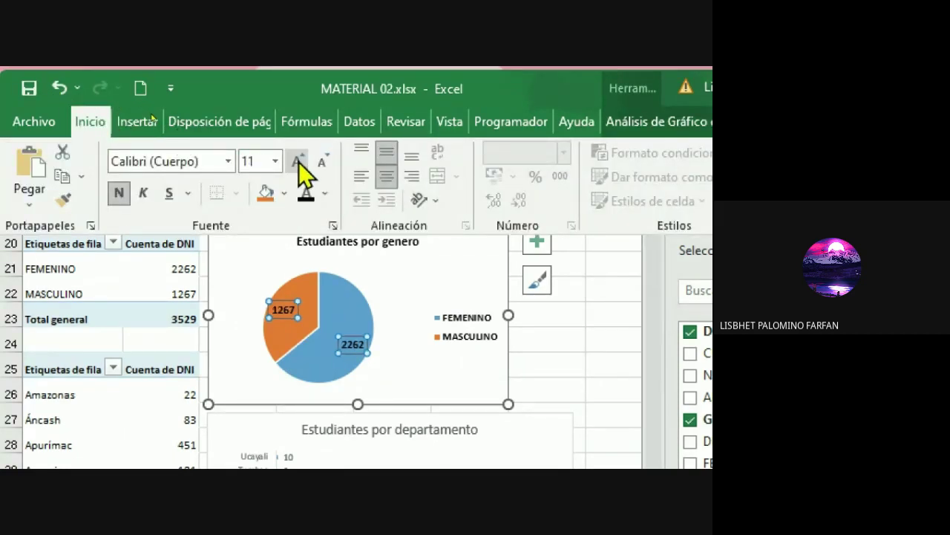
{"action": "left_click", "coordinate": [299, 162]}
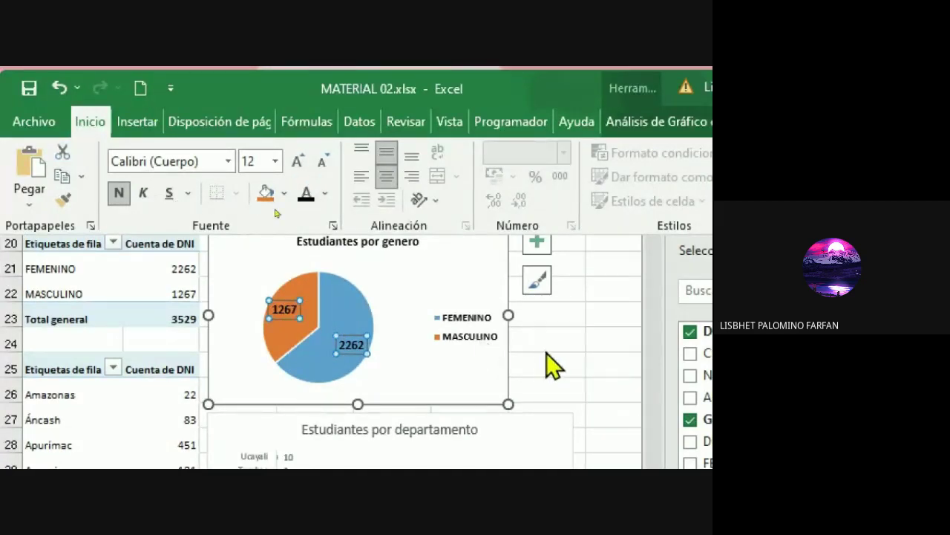
{"action": "left_click", "coordinate": [479, 349]}
Make the department bar chart's text bold at 11 pt
{"action": "scroll", "coordinate": [393, 352], "scroll_direction": "down", "scroll_amount": 2}
{"action": "scroll", "coordinate": [392, 350], "scroll_direction": "down", "scroll_amount": 1}
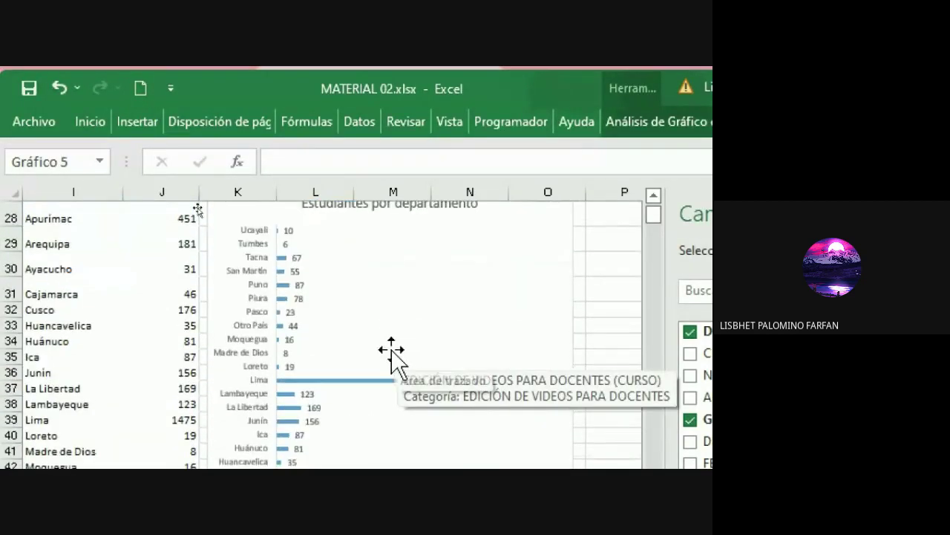
{"action": "scroll", "coordinate": [392, 350], "scroll_direction": "up", "scroll_amount": 1}
{"action": "left_click", "coordinate": [248, 273]}
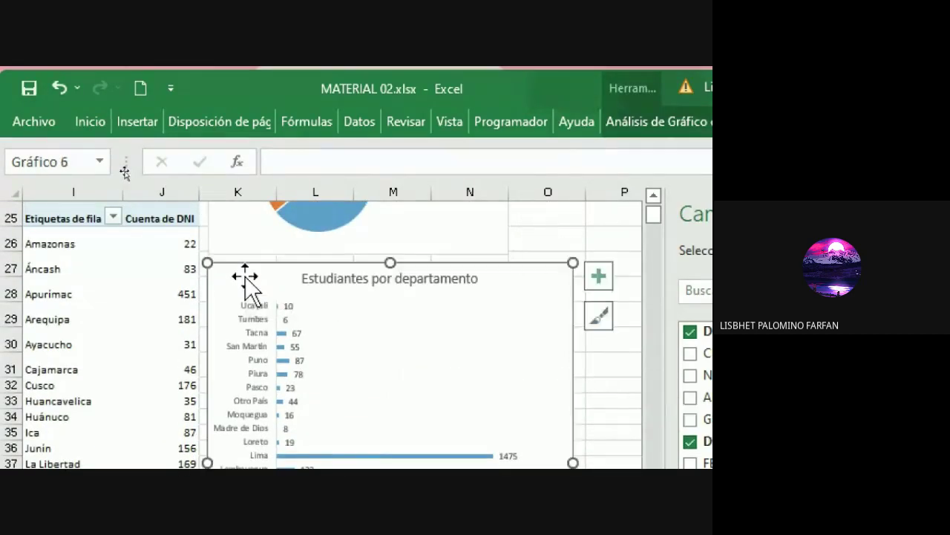
{"action": "left_click", "coordinate": [90, 123]}
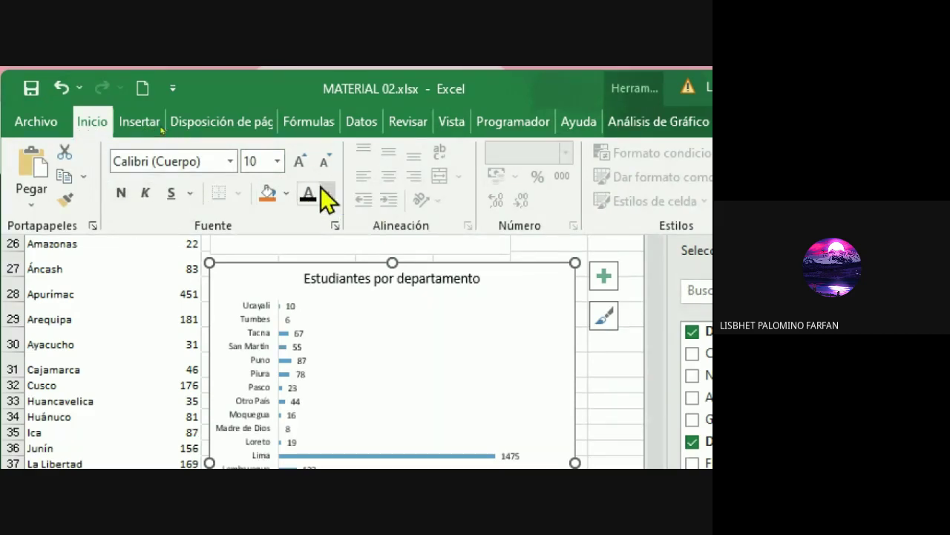
{"action": "left_click", "coordinate": [124, 188]}
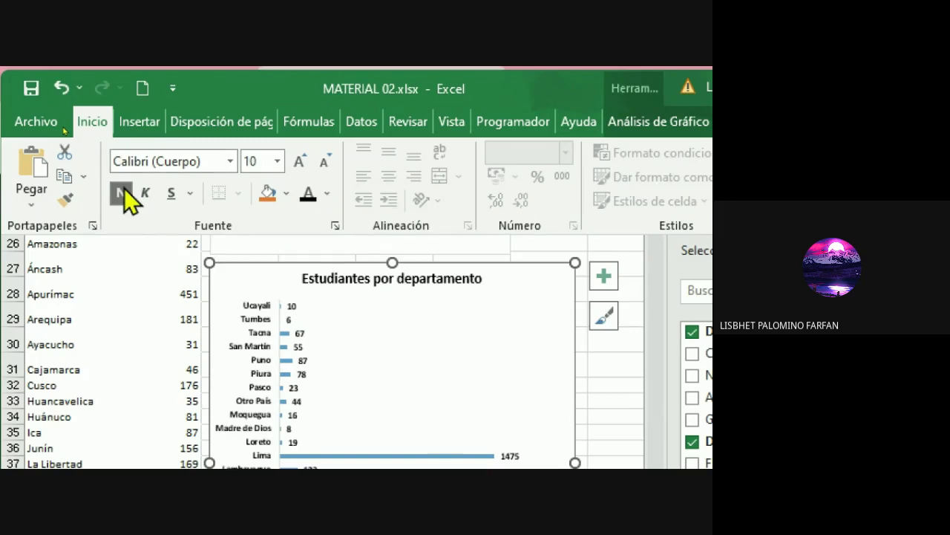
{"action": "left_click", "coordinate": [299, 162]}
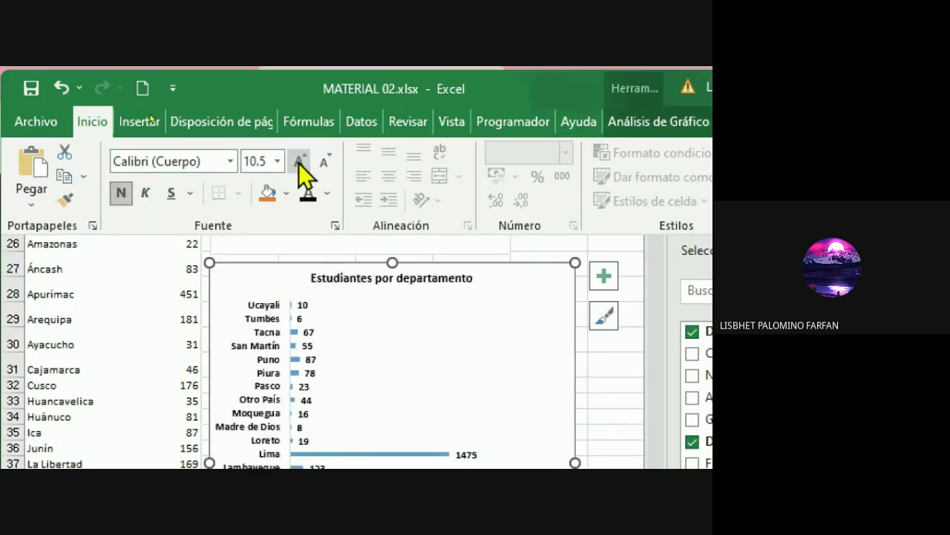
{"action": "left_click", "coordinate": [298, 162]}
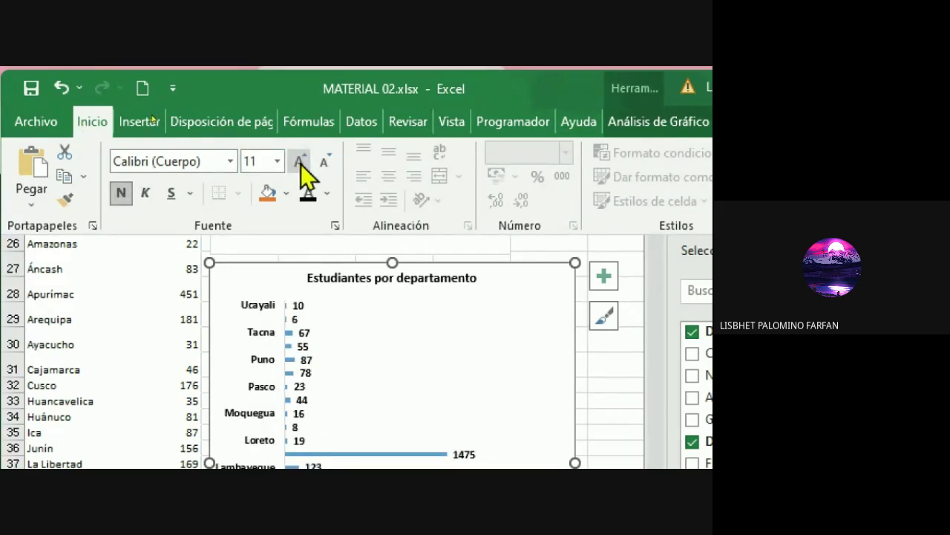
{"action": "left_click", "coordinate": [300, 163]}
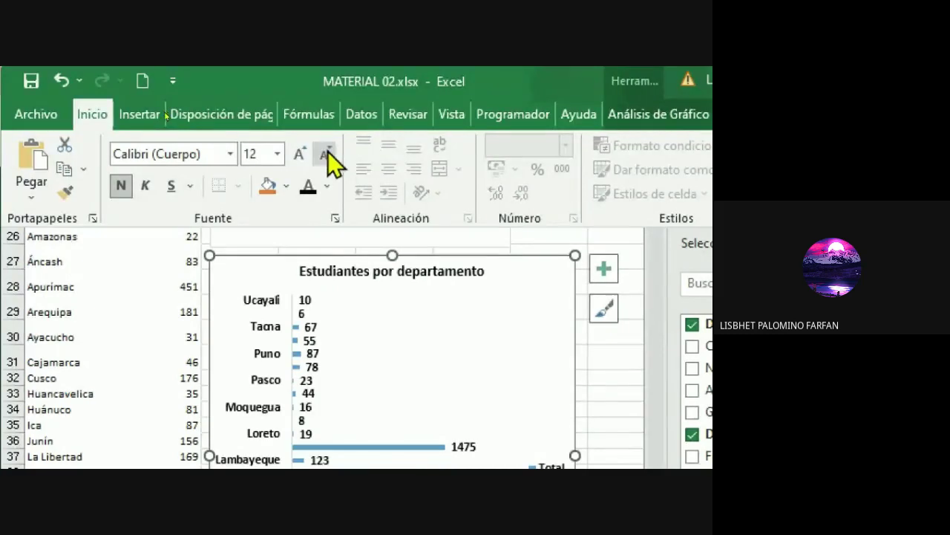
{"action": "left_click", "coordinate": [321, 155]}
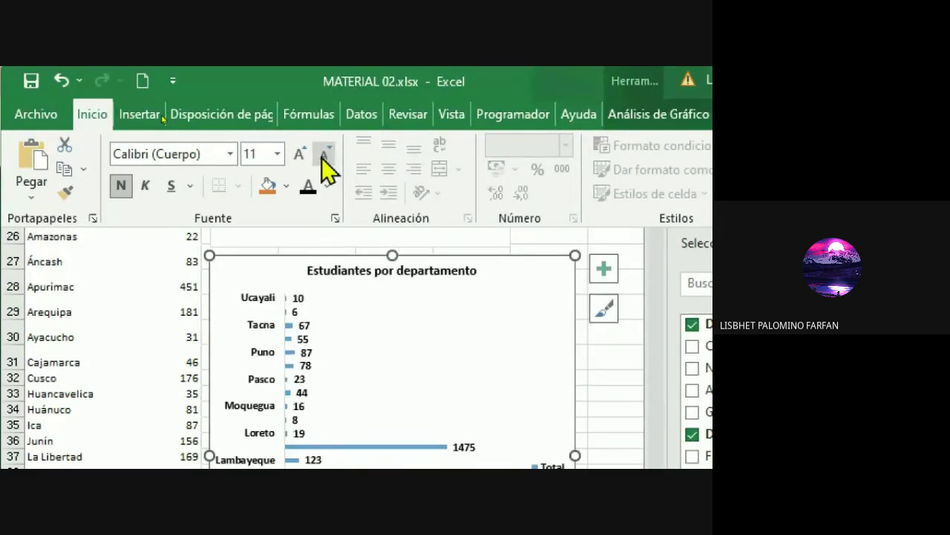
{"action": "left_click", "coordinate": [301, 306]}
Enlarge the department chart's data labels to 12 pt and deselect the chart
{"action": "mouse_move", "coordinate": [304, 308]}
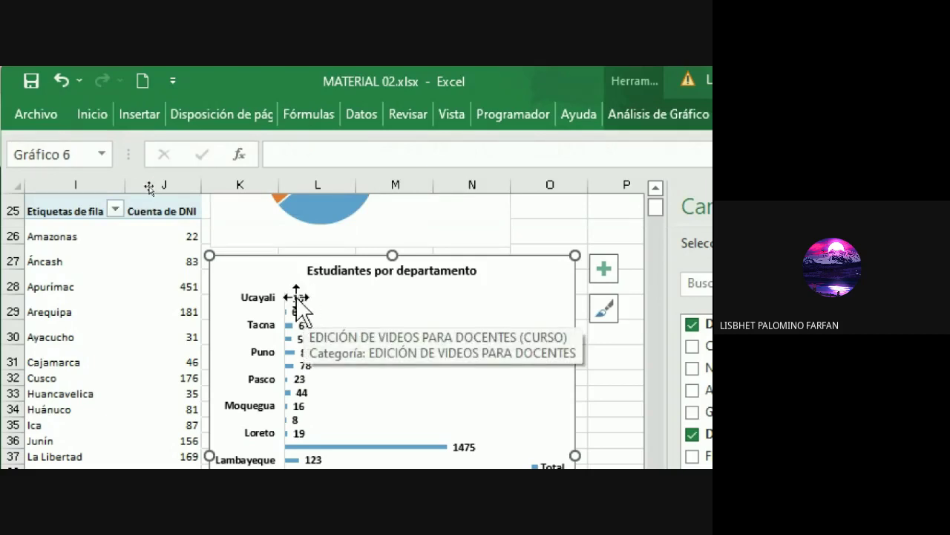
{"action": "left_click", "coordinate": [298, 298]}
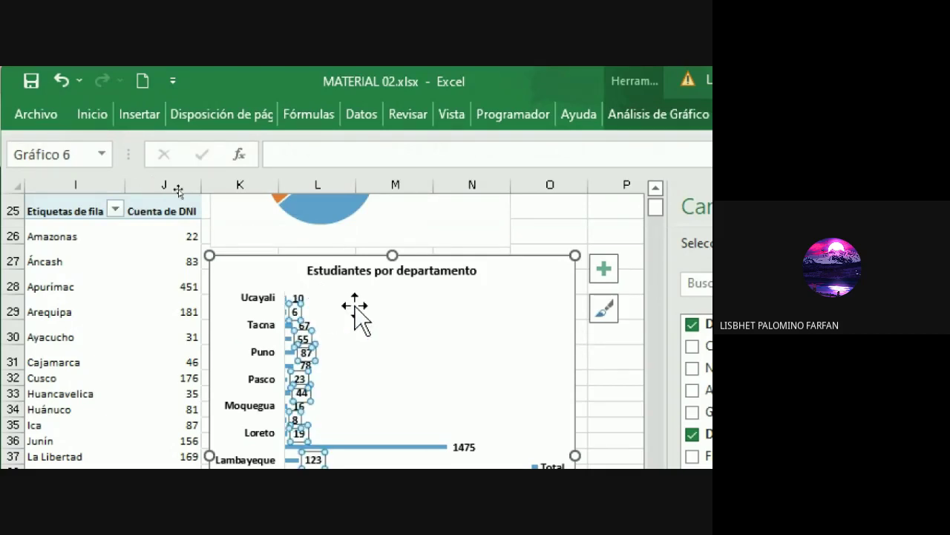
{"action": "left_click", "coordinate": [95, 120]}
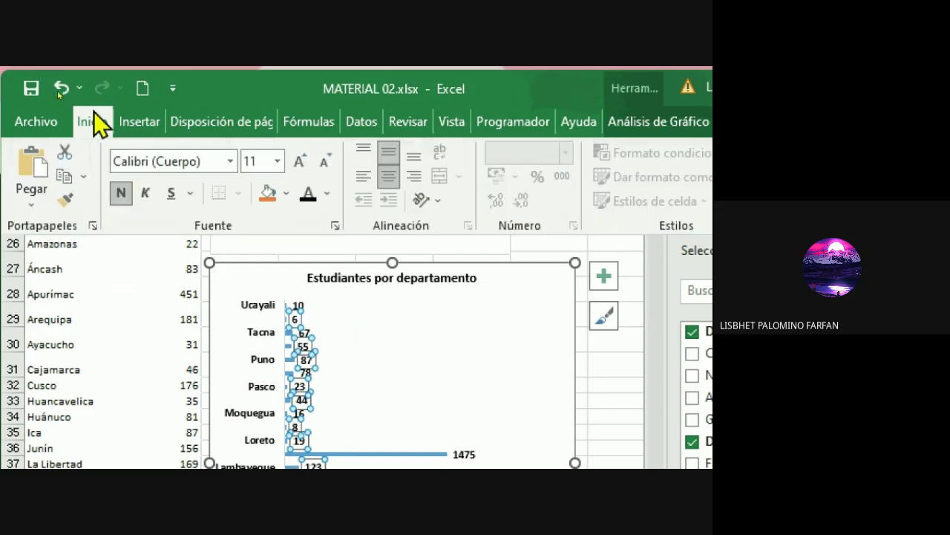
{"action": "left_click", "coordinate": [301, 159]}
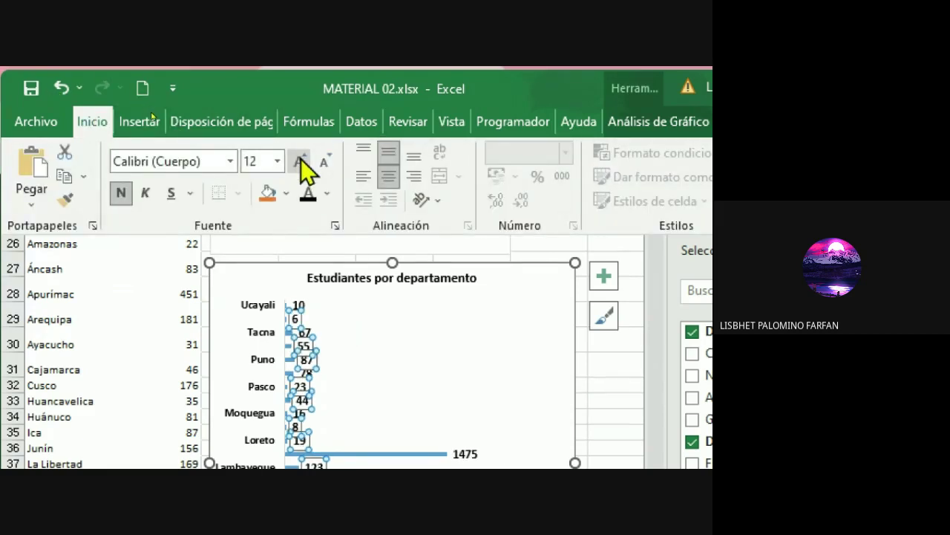
{"action": "left_click", "coordinate": [612, 373]}
{"action": "left_click", "coordinate": [609, 368]}
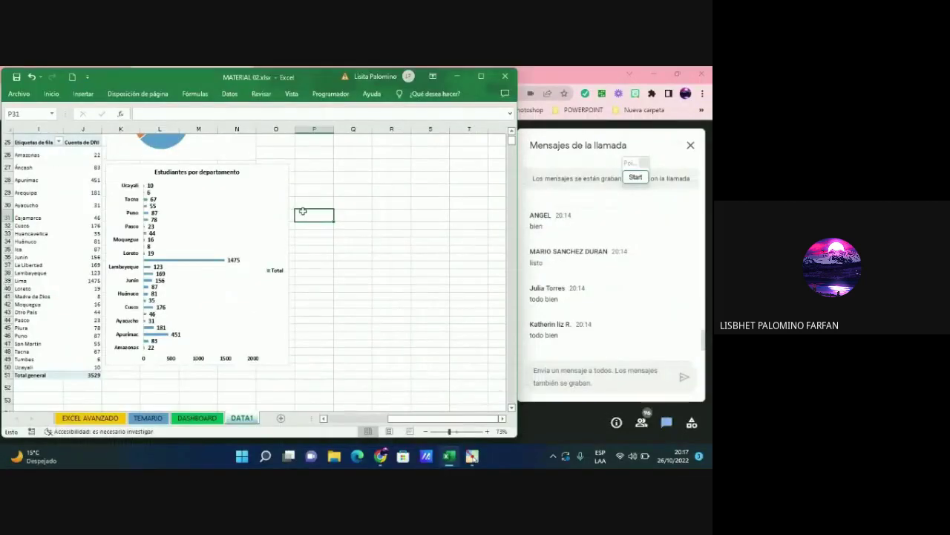
{"action": "scroll", "coordinate": [240, 195], "scroll_direction": "up", "scroll_amount": 2}
{"action": "scroll", "coordinate": [144, 202], "scroll_direction": "up", "scroll_amount": 5}
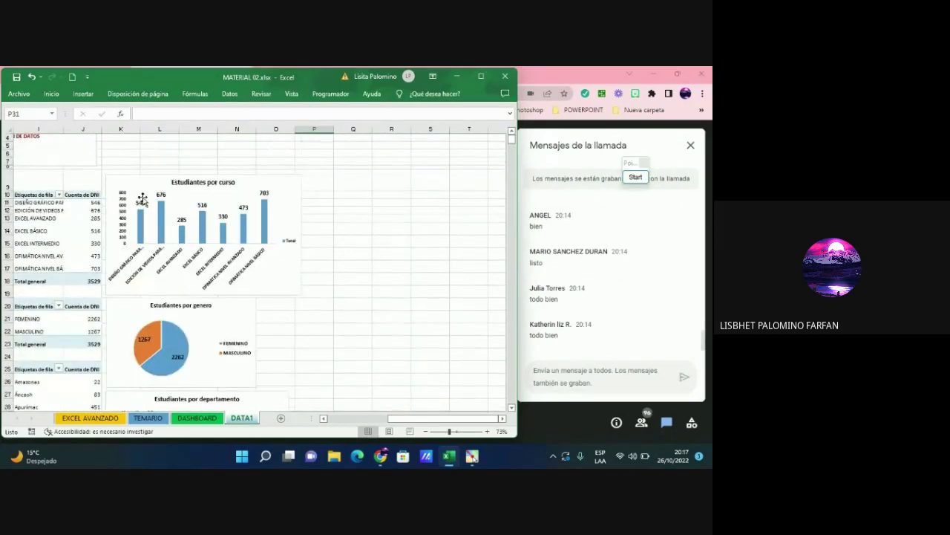
{"action": "scroll", "coordinate": [145, 199], "scroll_direction": "up", "scroll_amount": 1}
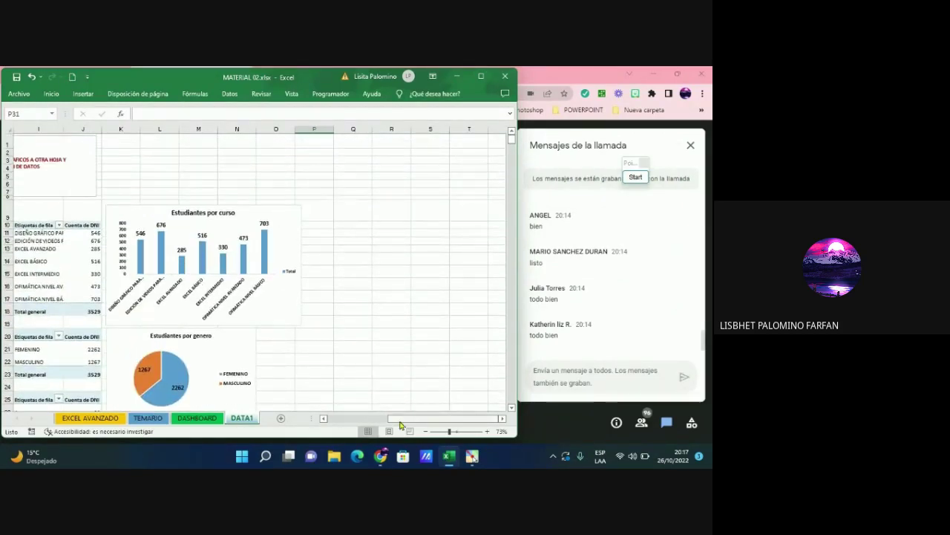
{"action": "left_click_drag", "start_coordinate": [399, 420], "coordinate": [343, 422]}
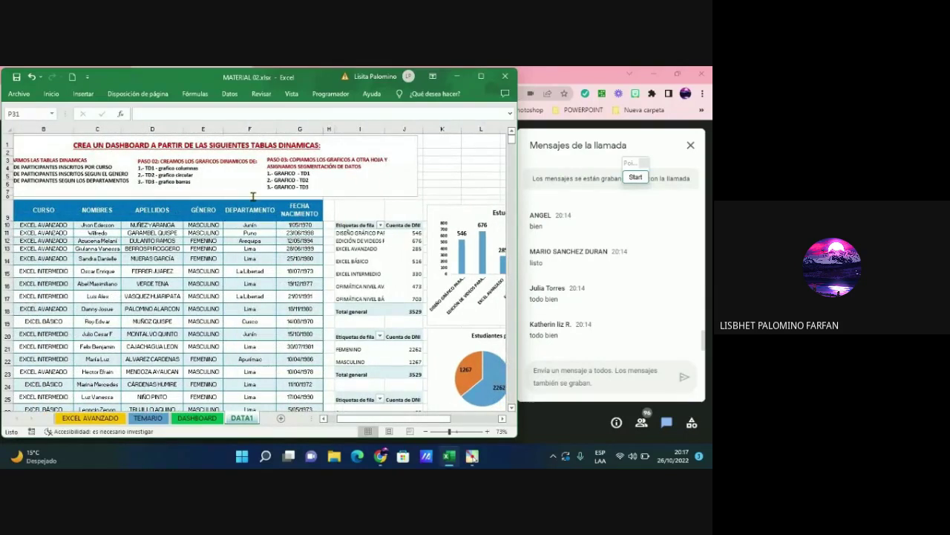
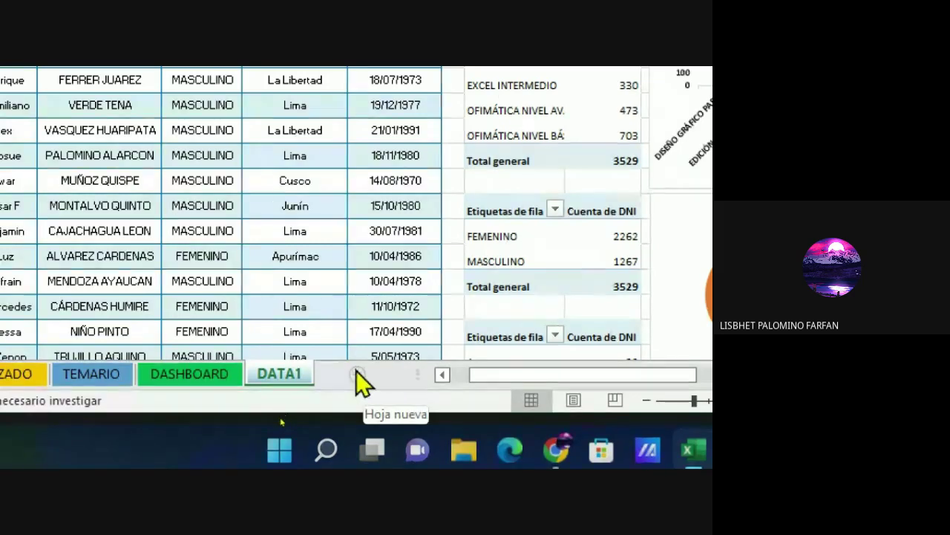
Create the blank sheet Hoja1 after DATA1, then switch back to DATA1
{"action": "left_click", "coordinate": [358, 374]}
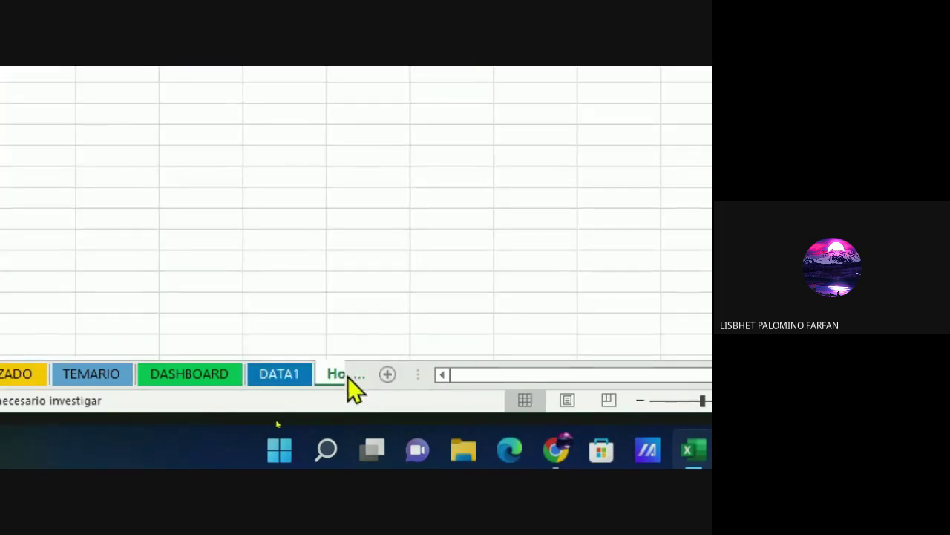
{"action": "left_click", "coordinate": [335, 375]}
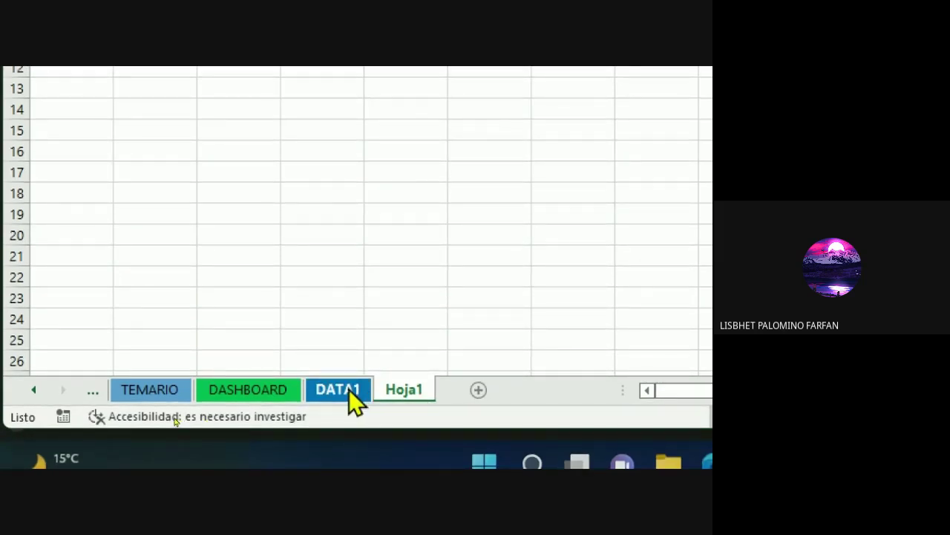
{"action": "left_click", "coordinate": [349, 390]}
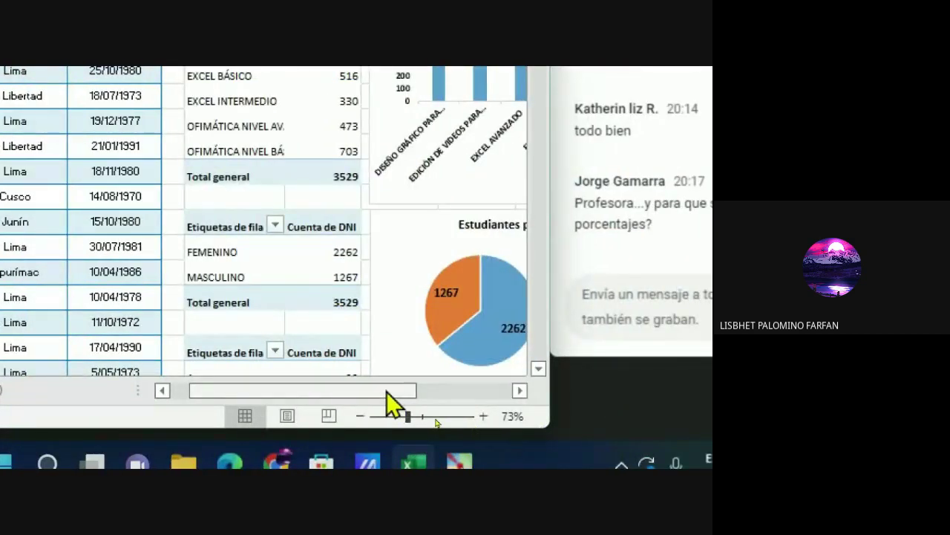
Cut the Estudiantes por curso chart from DATA1 and paste it into Hoja1 at cell B6
{"action": "left_click_drag", "start_coordinate": [386, 401], "coordinate": [439, 403]}
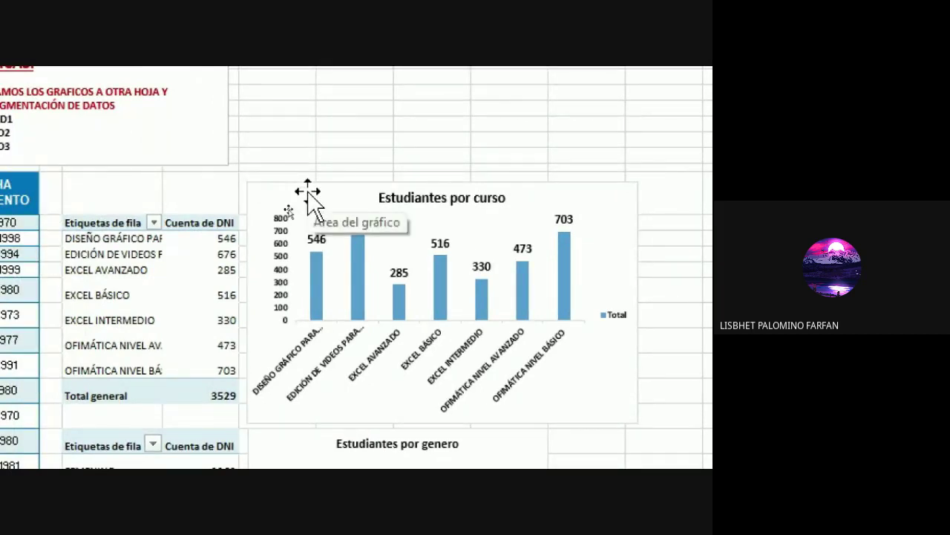
{"action": "left_click", "coordinate": [310, 193]}
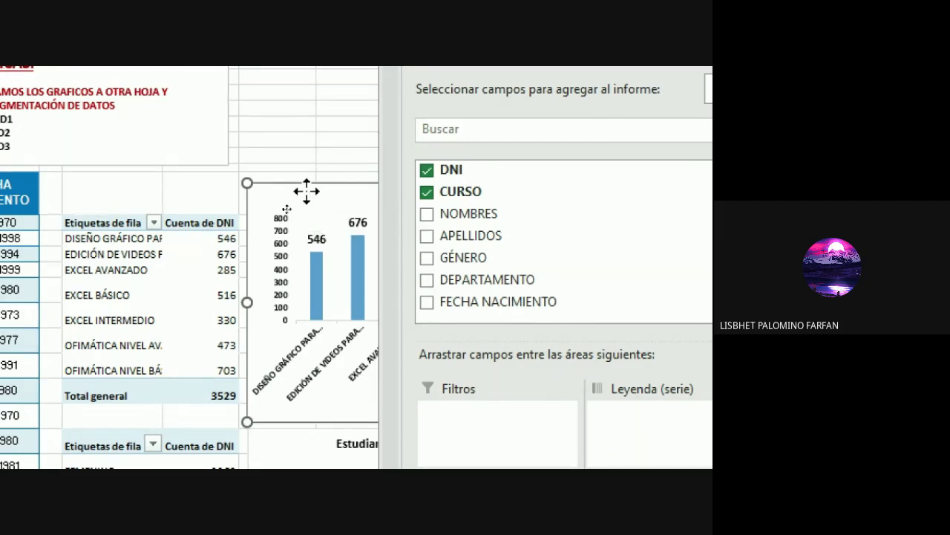
{"action": "right_click", "coordinate": [307, 193]}
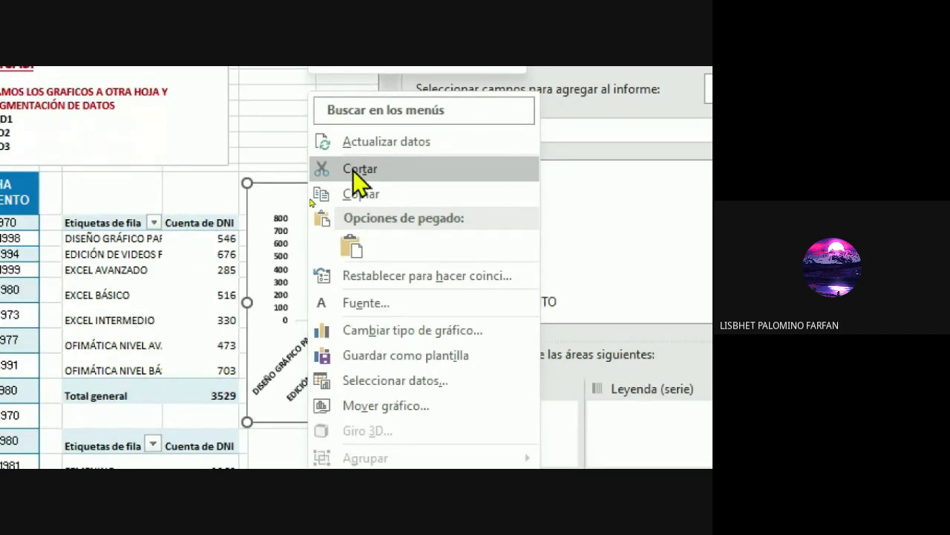
{"action": "right_click", "coordinate": [283, 191]}
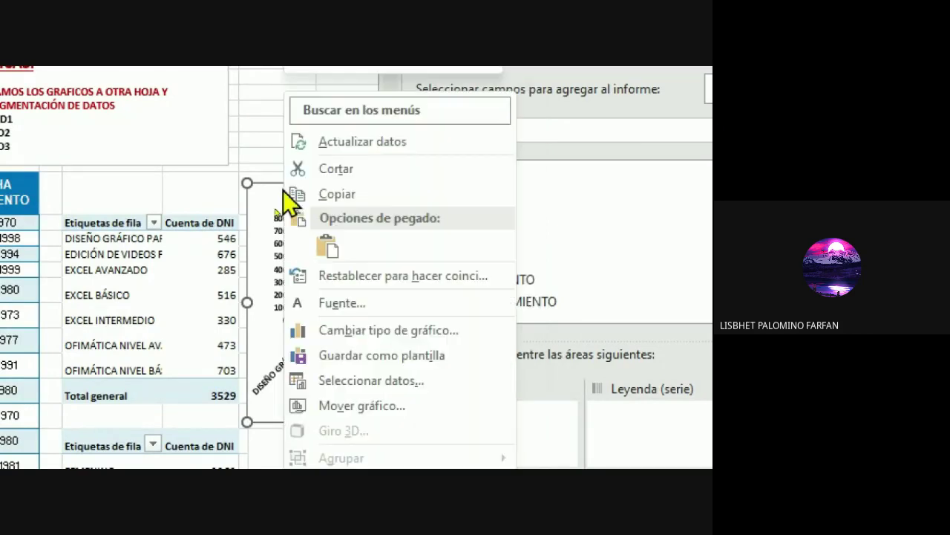
{"action": "left_click", "coordinate": [332, 171]}
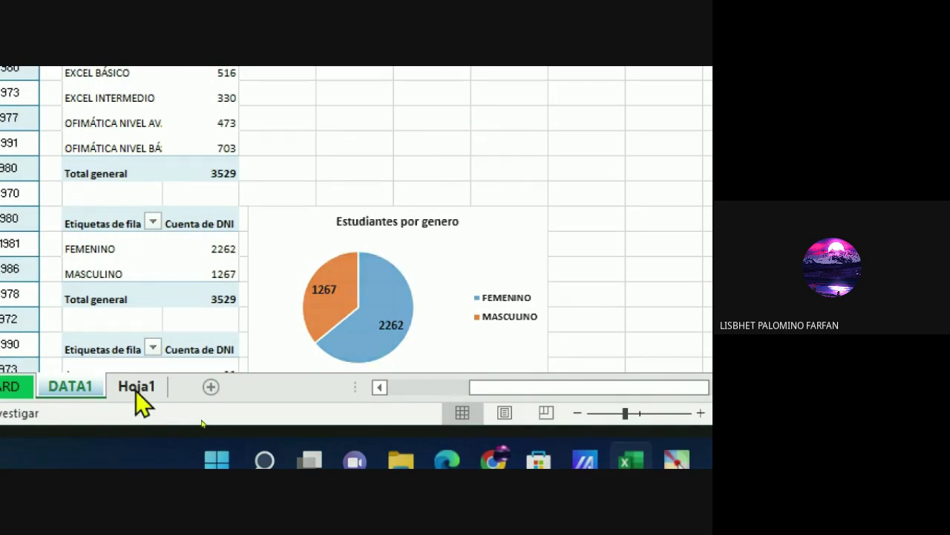
{"action": "left_click", "coordinate": [135, 388]}
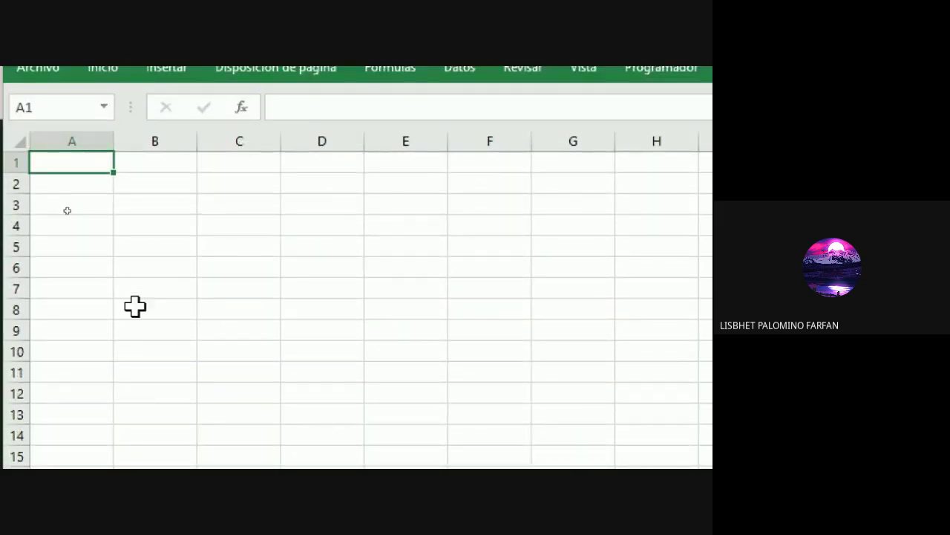
{"action": "left_click", "coordinate": [130, 275]}
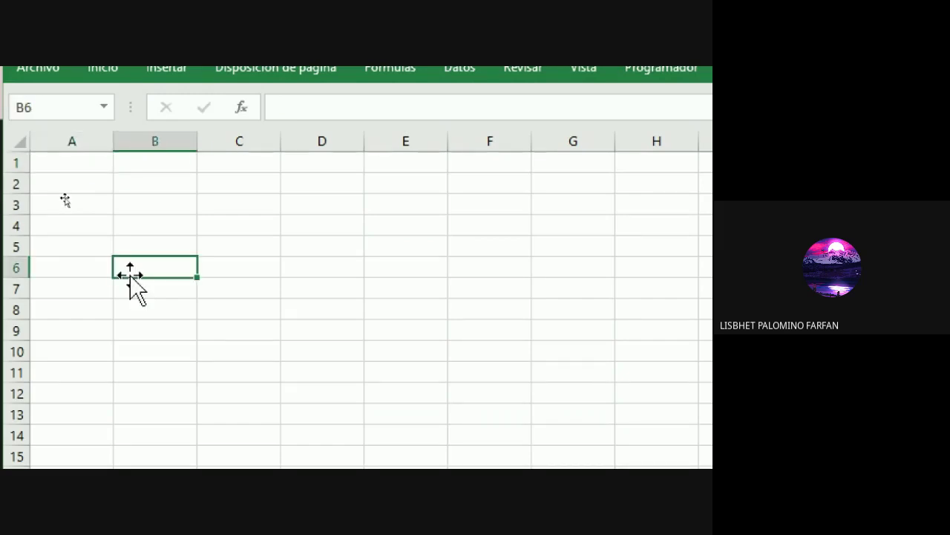
{"action": "key", "text": "ctrl+v"}
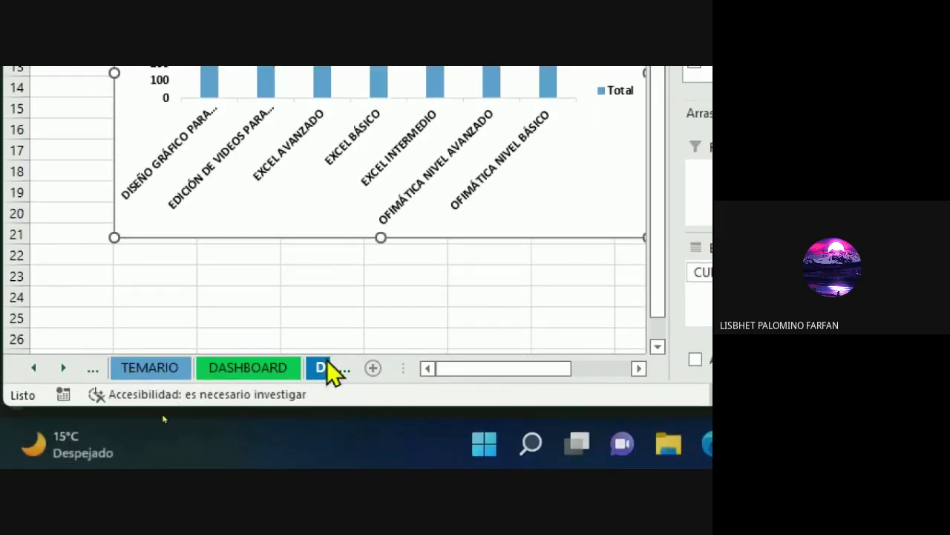
Cut the Estudiantes por genero pie chart from DATA1 and paste it at Hoja1 cell B24
{"action": "left_click", "coordinate": [321, 366]}
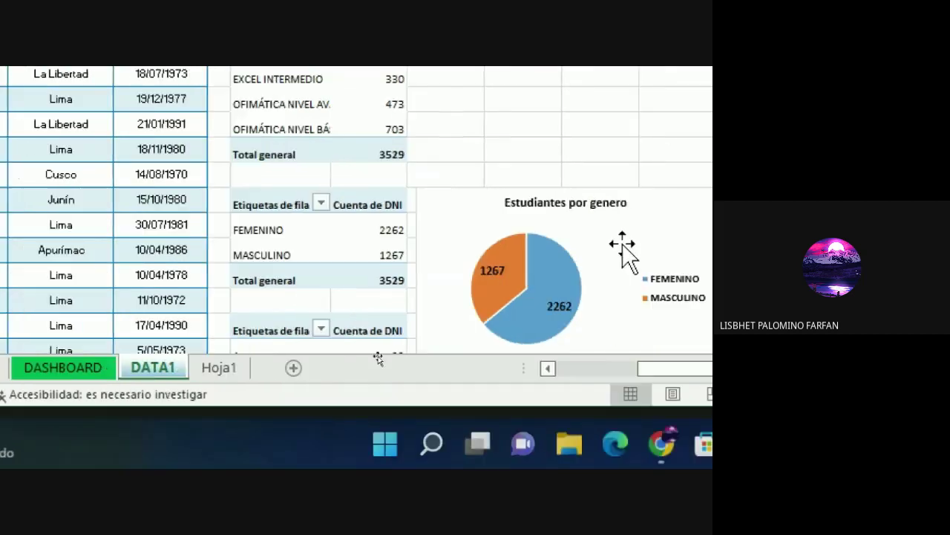
{"action": "left_click", "coordinate": [379, 199]}
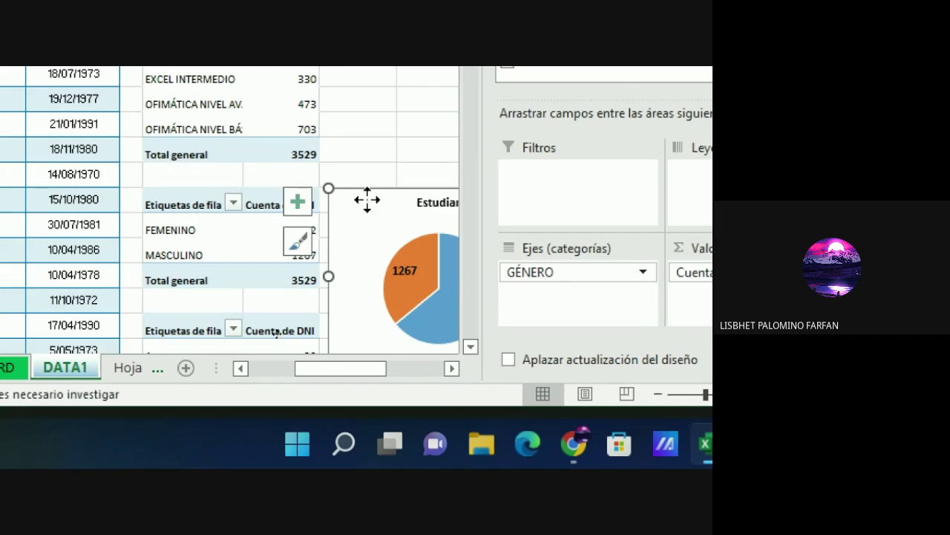
{"action": "right_click", "coordinate": [366, 199]}
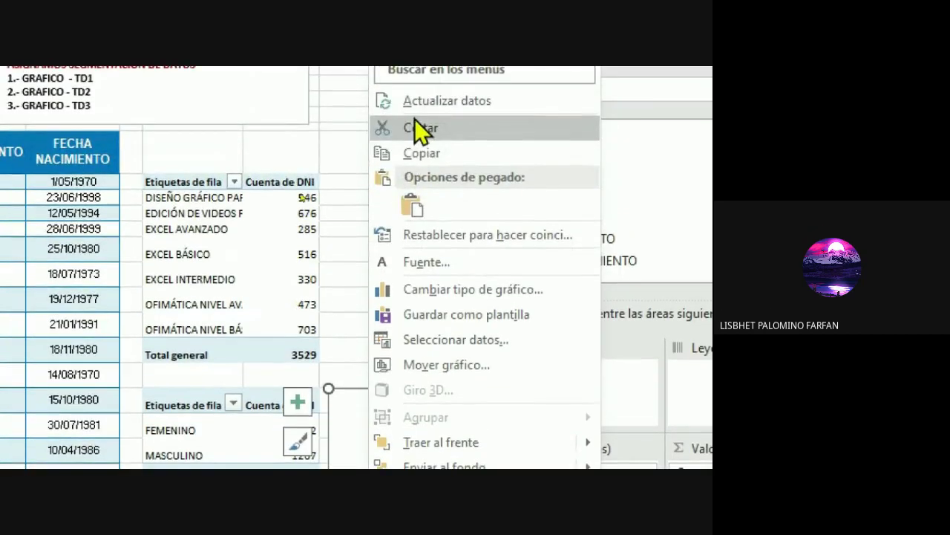
{"action": "left_click", "coordinate": [415, 122]}
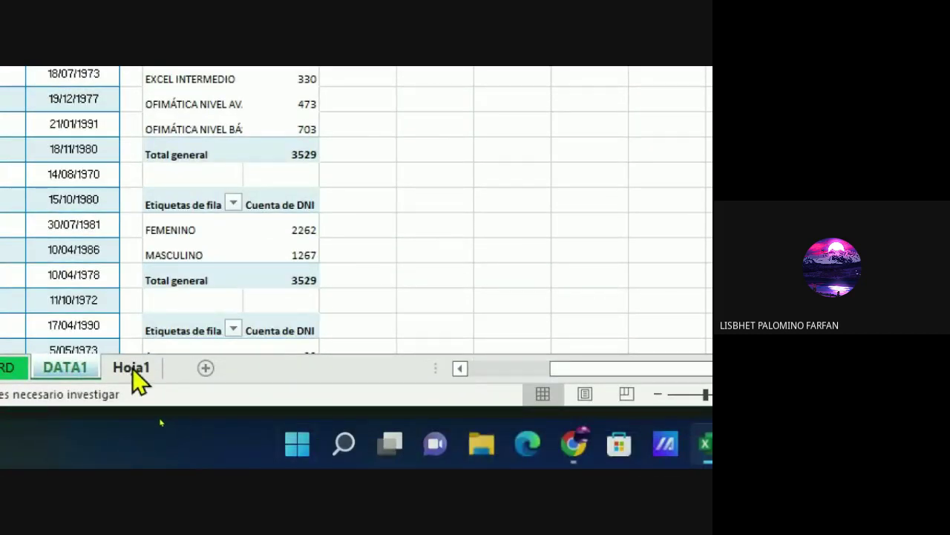
{"action": "left_click", "coordinate": [134, 369]}
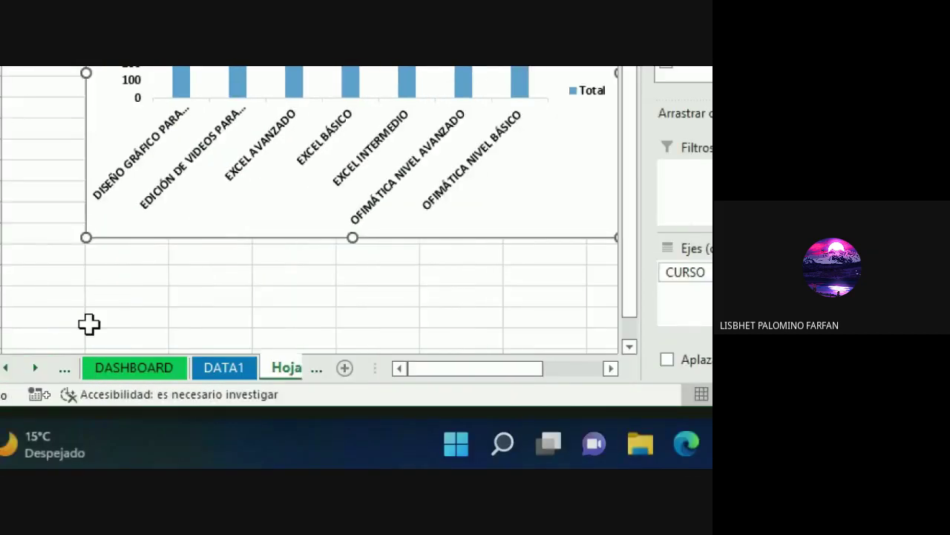
{"action": "left_click", "coordinate": [151, 297]}
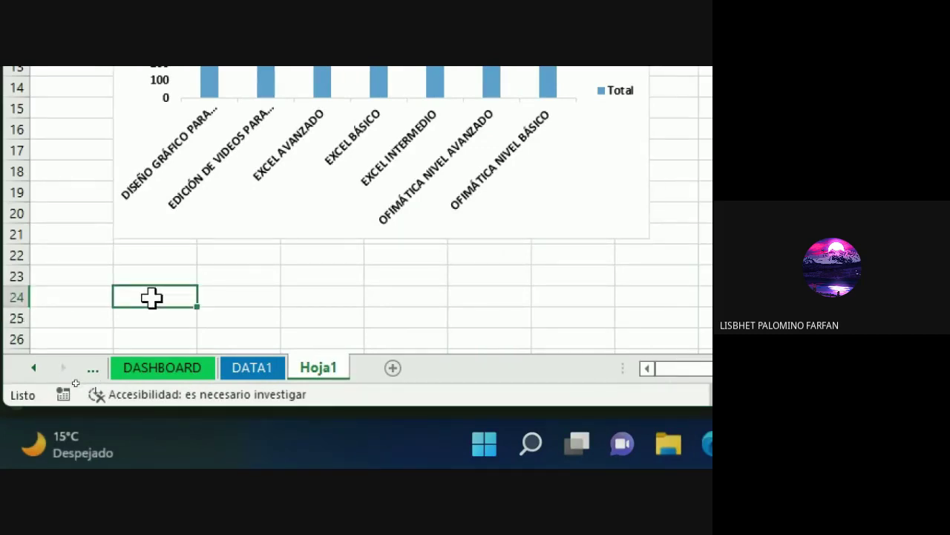
{"action": "key", "text": "ctrl+v"}
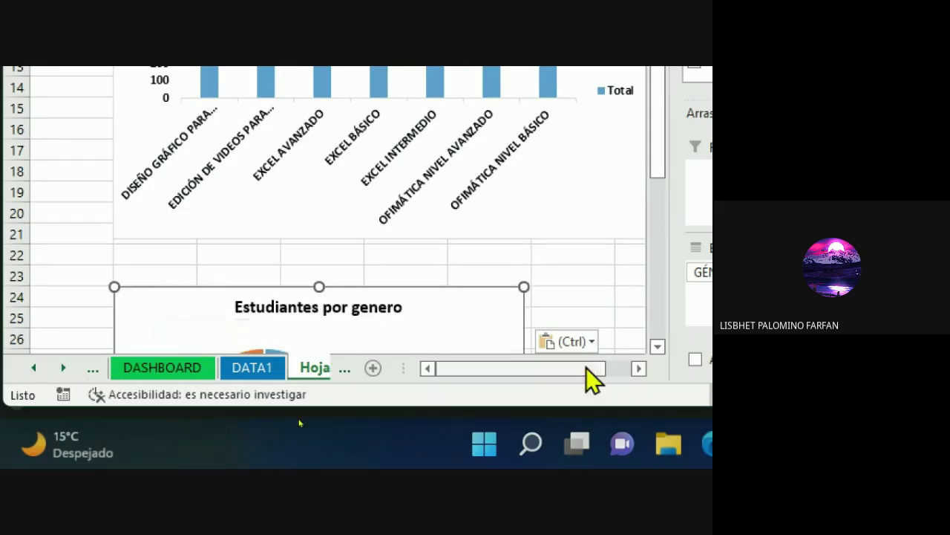
{"action": "left_click", "coordinate": [569, 393]}
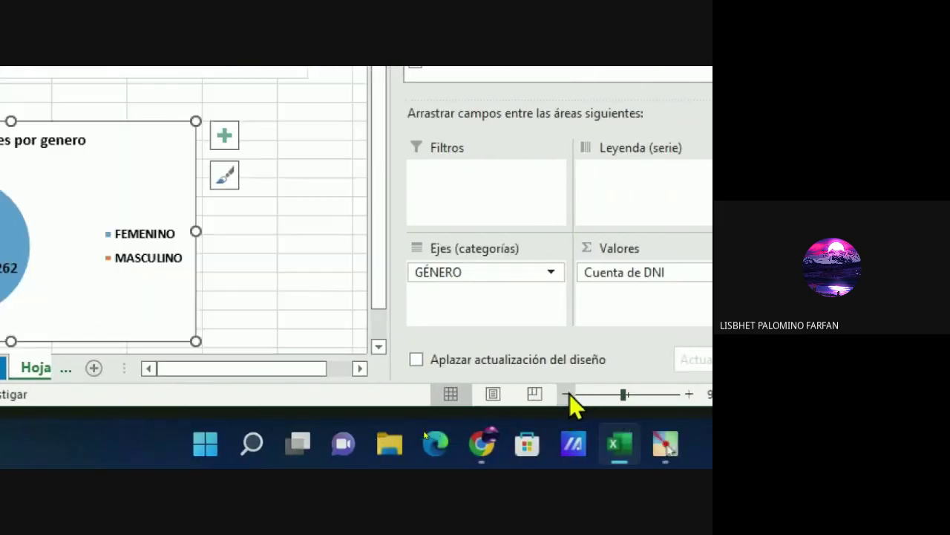
{"action": "left_click", "coordinate": [570, 393]}
{"action": "left_click", "coordinate": [569, 394]}
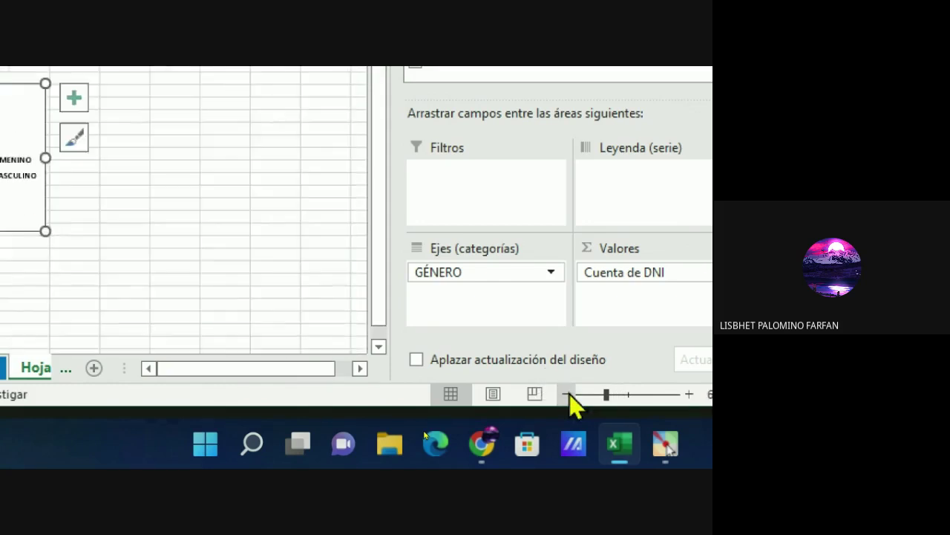
{"action": "scroll", "coordinate": [74, 208], "scroll_direction": "up", "scroll_amount": 7}
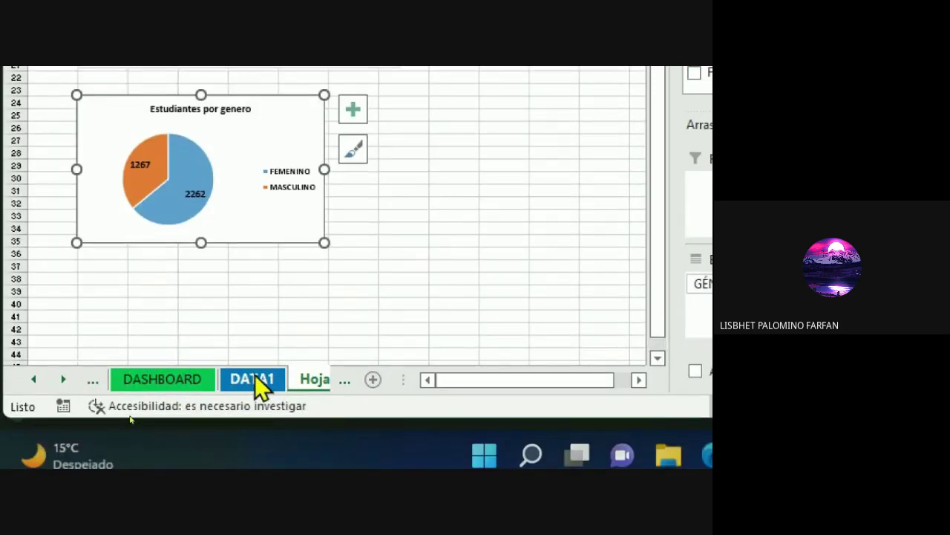
Cut the Estudiantes por departamento chart from DATA1 and paste it into Hoja1 at column I
{"action": "left_click", "coordinate": [253, 377]}
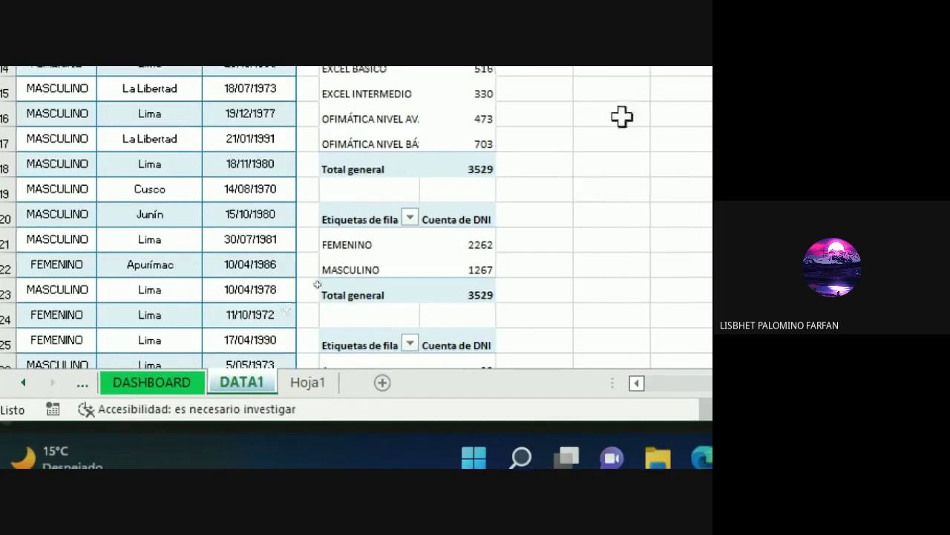
{"action": "scroll", "coordinate": [616, 237], "scroll_direction": "down", "scroll_amount": 1}
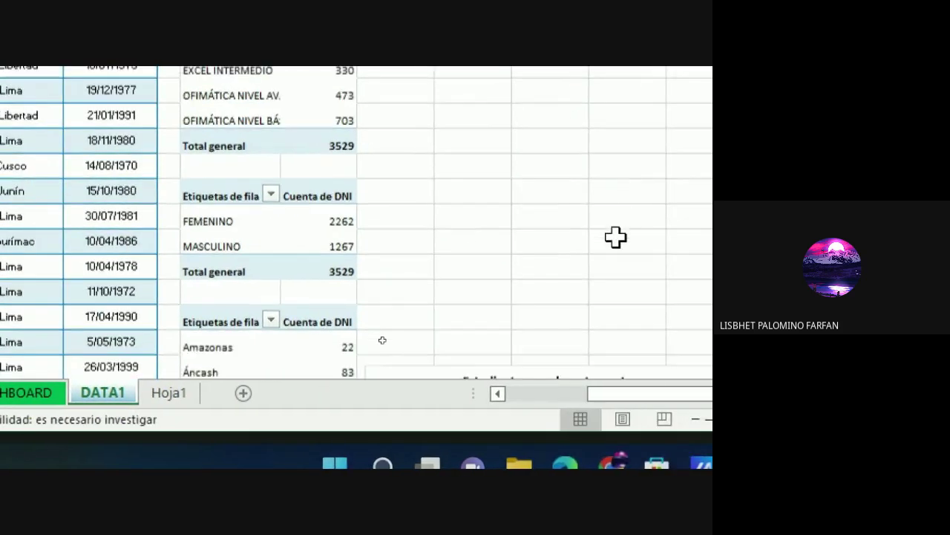
{"action": "scroll", "coordinate": [616, 237], "scroll_direction": "down", "scroll_amount": 2}
{"action": "scroll", "coordinate": [616, 237], "scroll_direction": "down", "scroll_amount": 3}
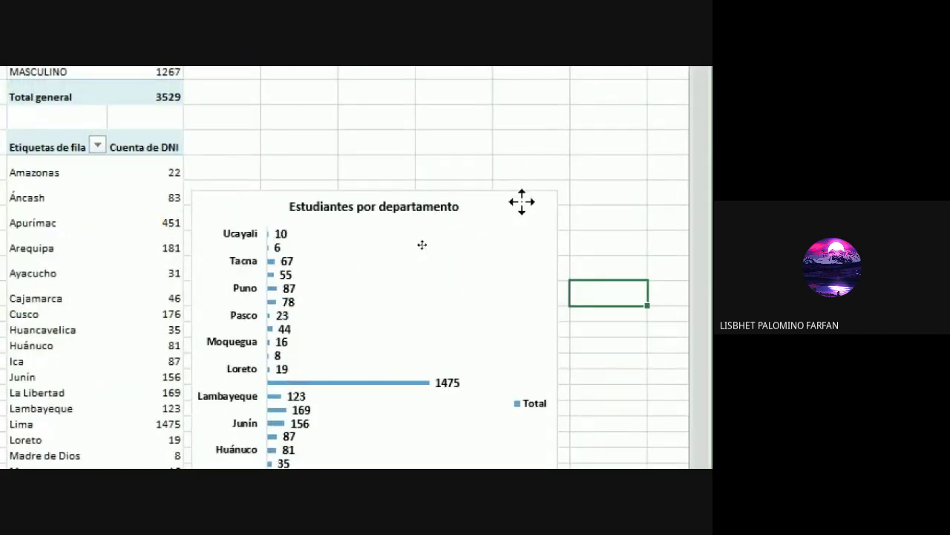
{"action": "left_click", "coordinate": [519, 201]}
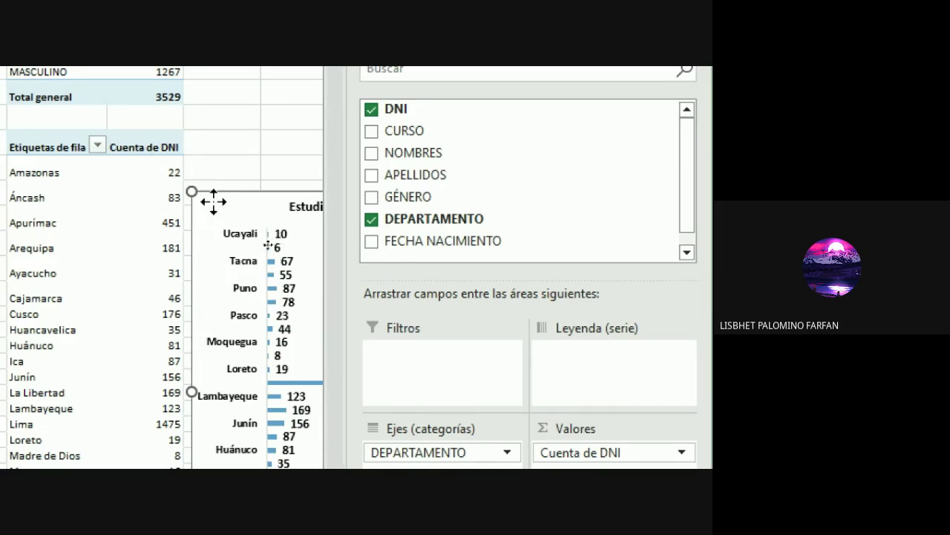
{"action": "right_click", "coordinate": [213, 201]}
{"action": "left_click", "coordinate": [261, 123]}
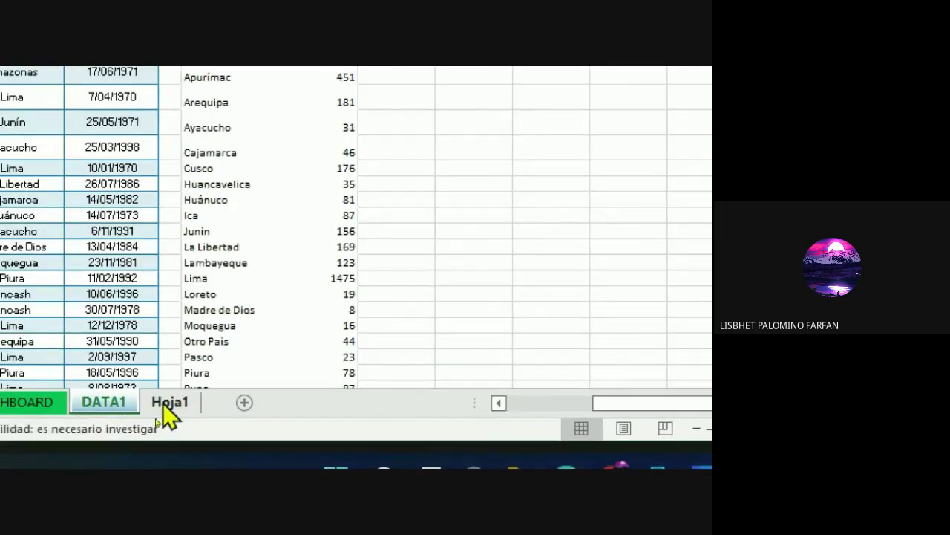
{"action": "key", "text": "ctrl+v"}
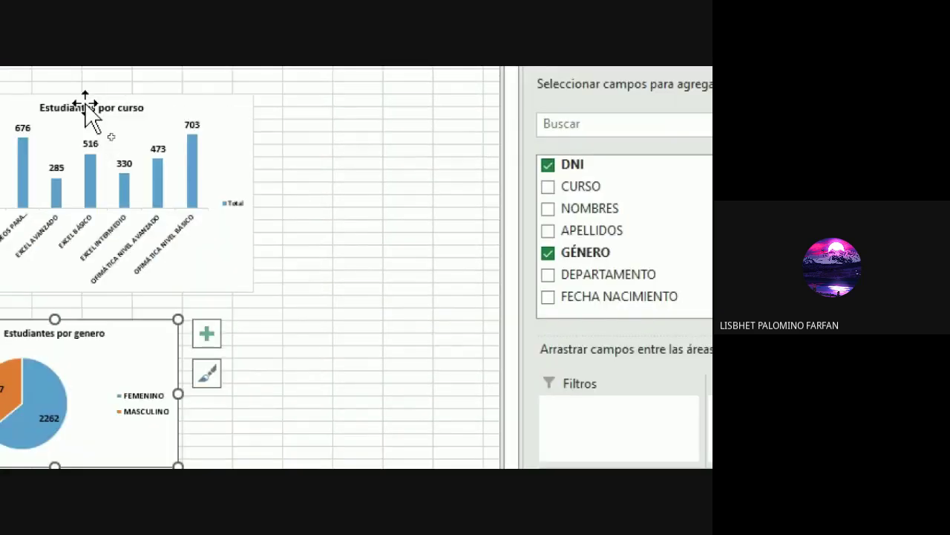
{"action": "left_click", "coordinate": [324, 189]}
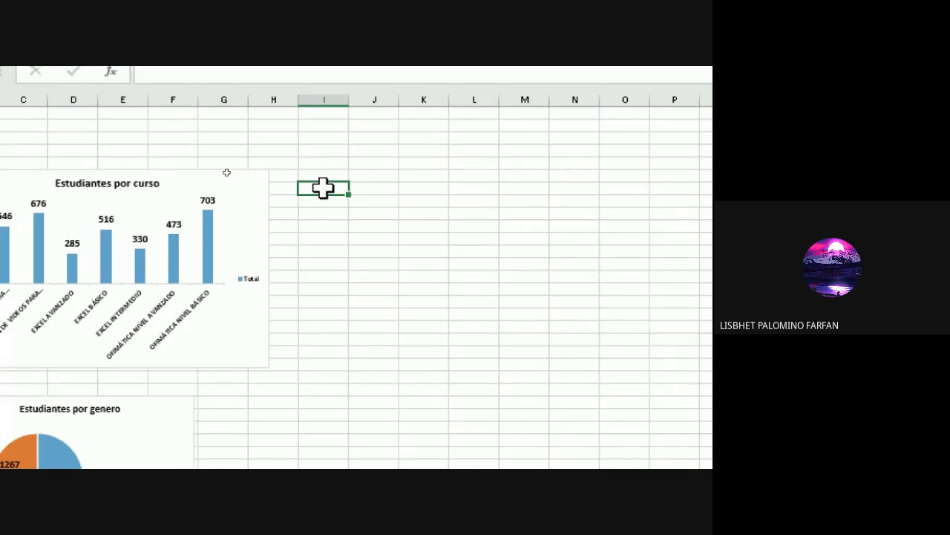
{"action": "key", "text": "ctrl+v"}
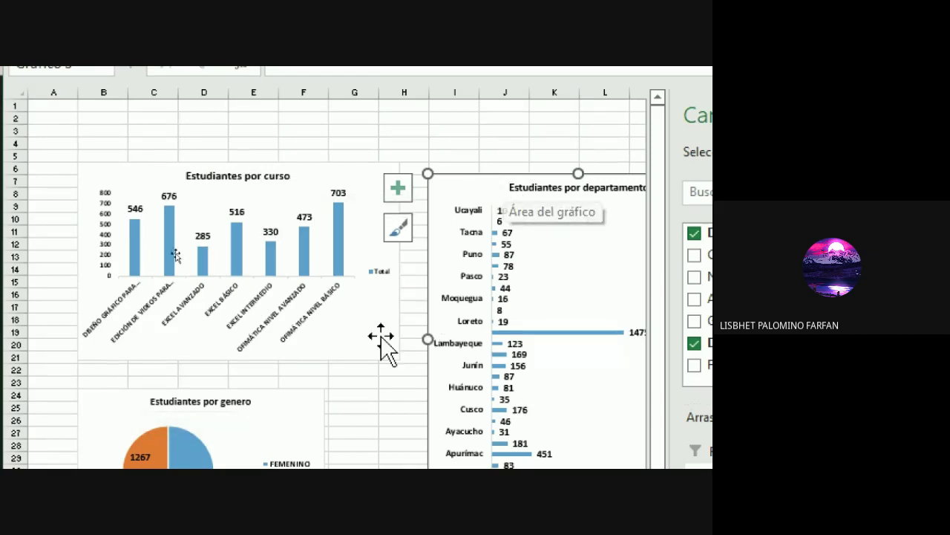
Resize and reposition the course and gender charts so they stack neatly, one above the other
{"action": "scroll", "coordinate": [263, 418], "scroll_direction": "down", "scroll_amount": 4}
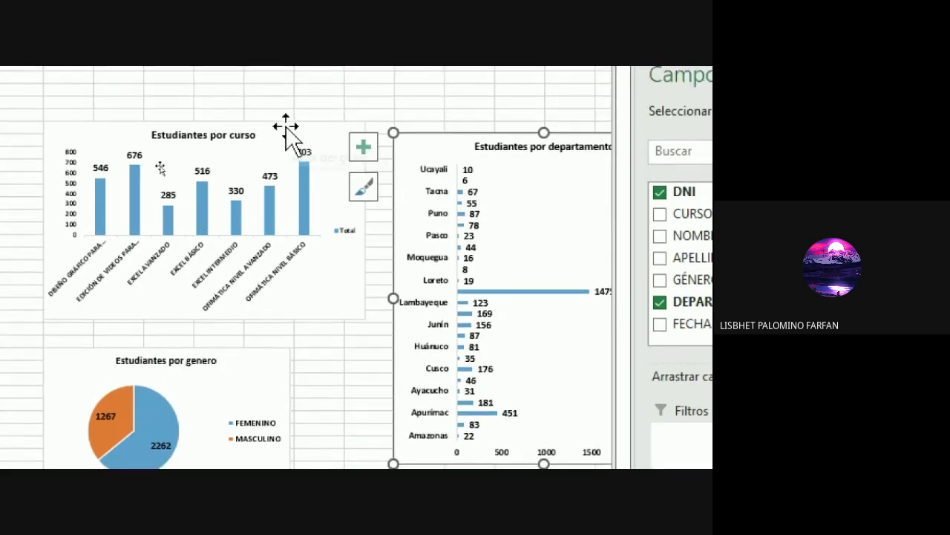
{"action": "left_click_drag", "start_coordinate": [287, 132], "coordinate": [267, 134]}
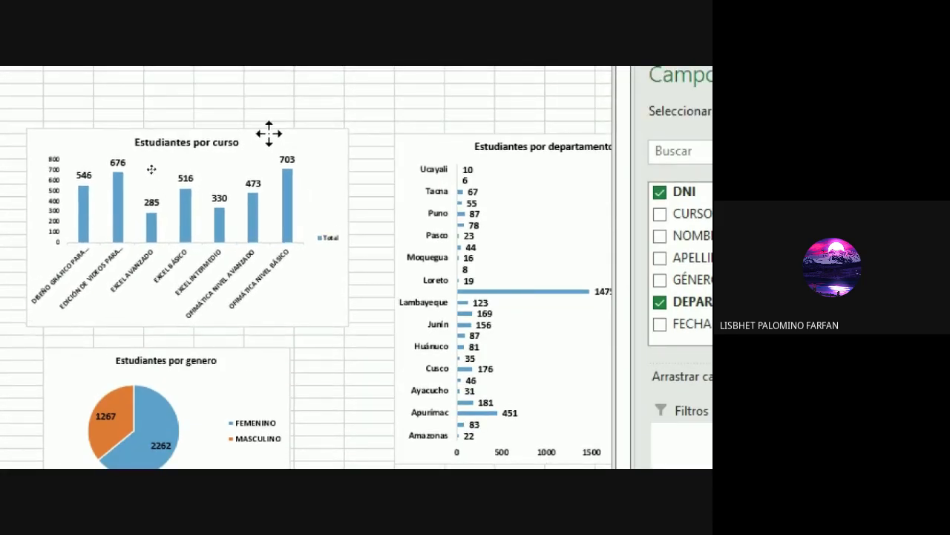
{"action": "left_click_drag", "start_coordinate": [346, 228], "coordinate": [371, 227]}
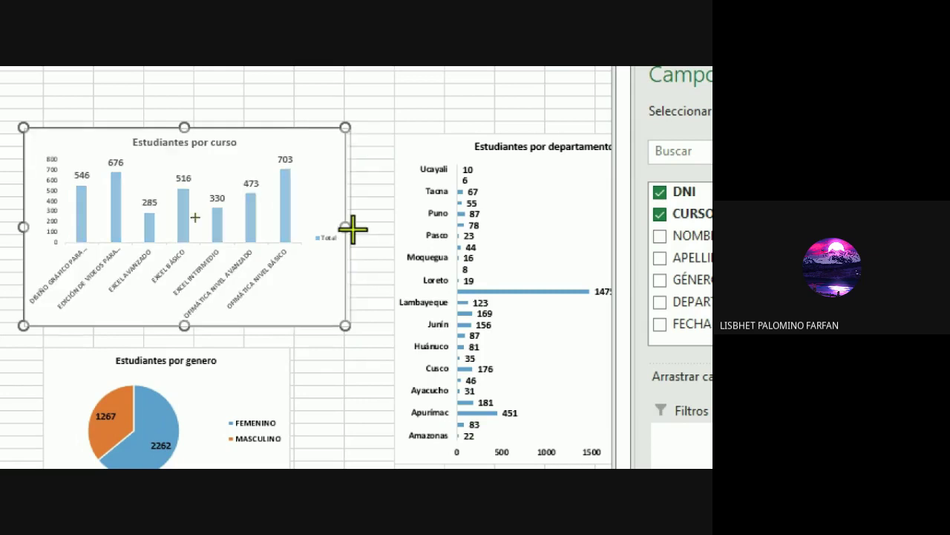
{"action": "mouse_move", "coordinate": [196, 325]}
{"action": "left_mouse_down"}
{"action": "mouse_move", "coordinate": [196, 377]}
{"action": "mouse_move", "coordinate": [206, 322]}
{"action": "left_mouse_up"}
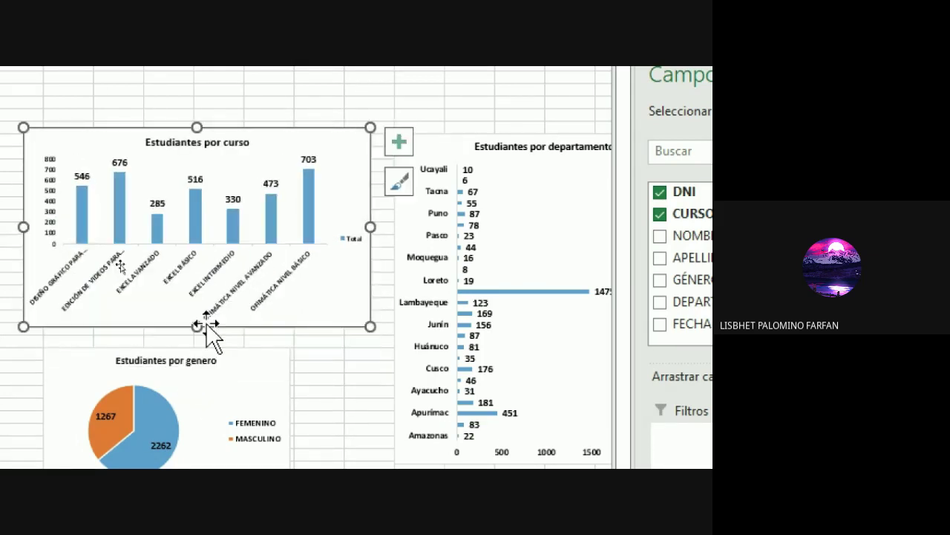
{"action": "left_click_drag", "start_coordinate": [248, 360], "coordinate": [230, 339]}
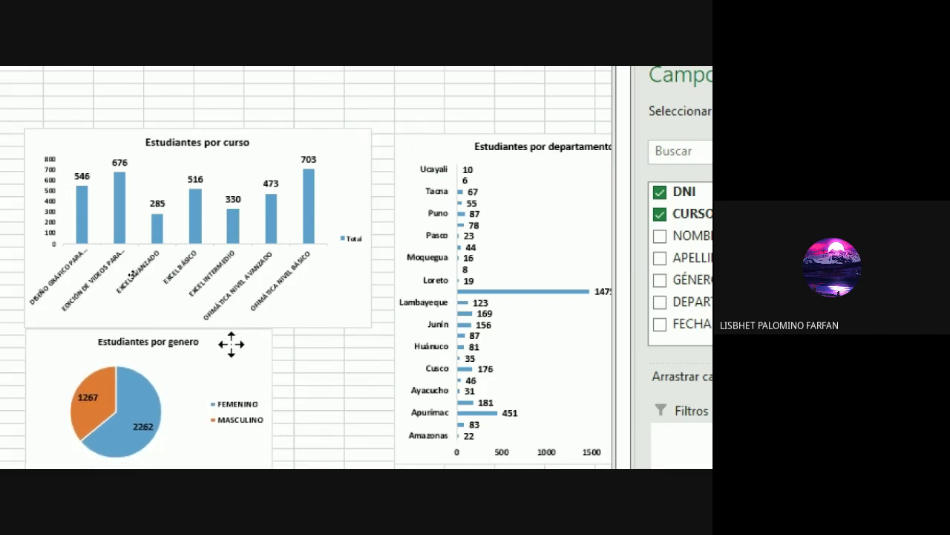
{"action": "left_click_drag", "start_coordinate": [277, 402], "coordinate": [372, 393]}
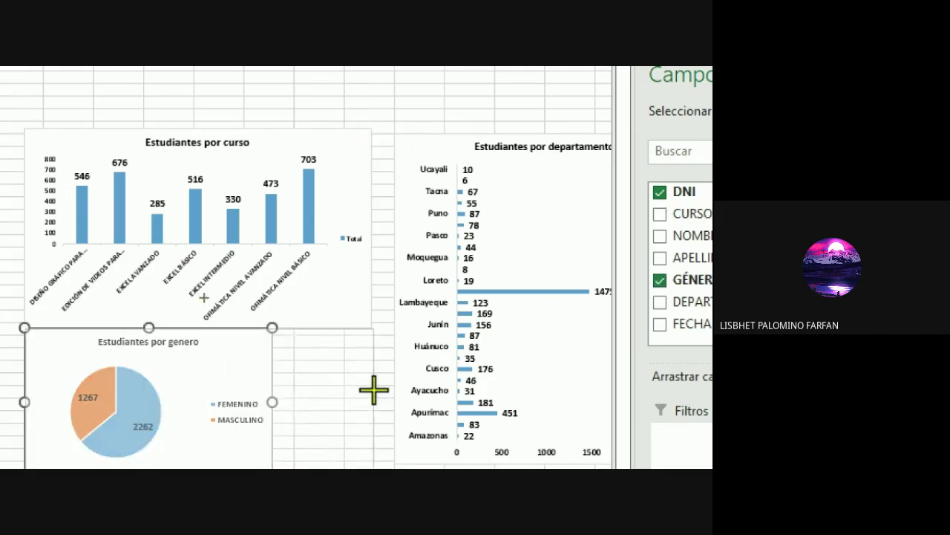
{"action": "scroll", "coordinate": [297, 421], "scroll_direction": "down", "scroll_amount": 3}
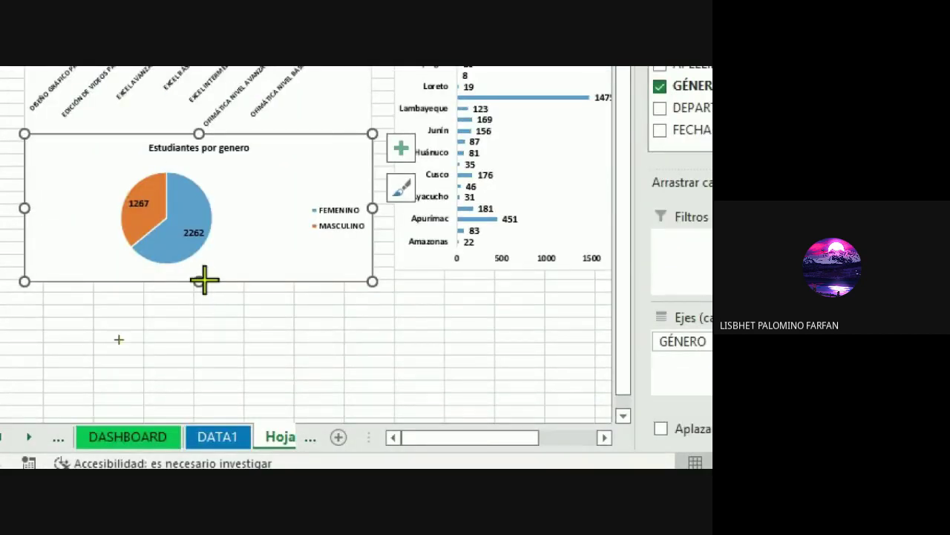
{"action": "left_click_drag", "start_coordinate": [204, 280], "coordinate": [200, 307]}
{"action": "scroll", "coordinate": [326, 115], "scroll_direction": "up", "scroll_amount": 2}
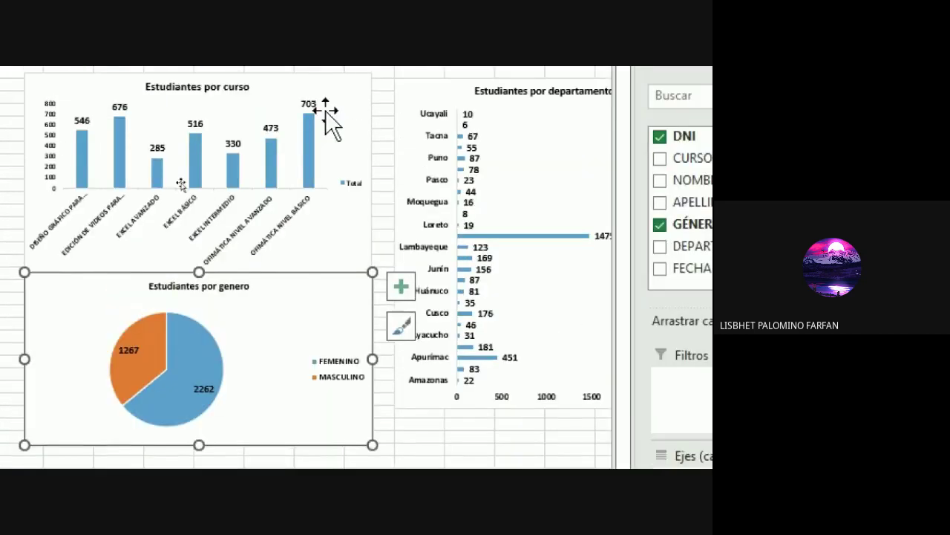
{"action": "scroll", "coordinate": [354, 121], "scroll_direction": "up", "scroll_amount": 1}
Stretch the department chart taller so every department is visible
{"action": "left_click_drag", "start_coordinate": [460, 144], "coordinate": [418, 138]}
{"action": "scroll", "coordinate": [441, 233], "scroll_direction": "down", "scroll_amount": 3}
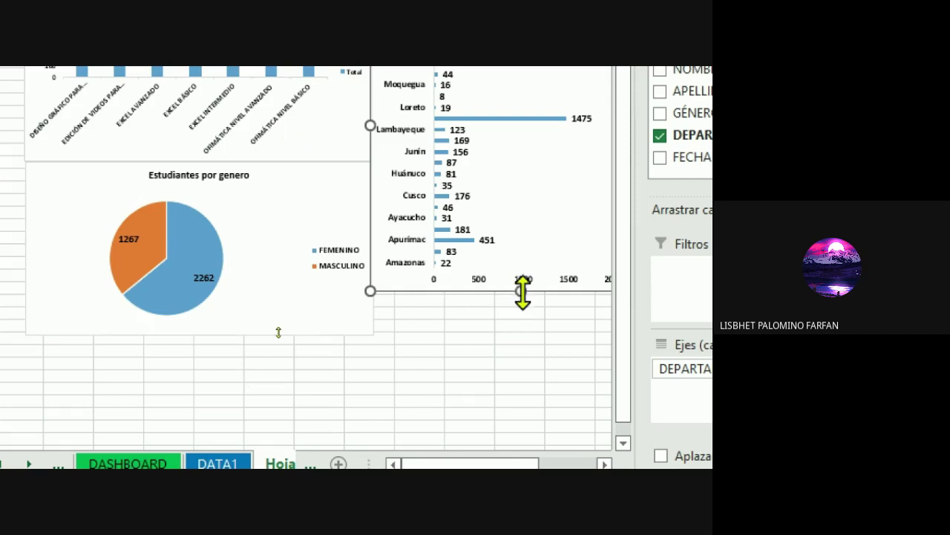
{"action": "left_click_drag", "start_coordinate": [523, 291], "coordinate": [525, 334]}
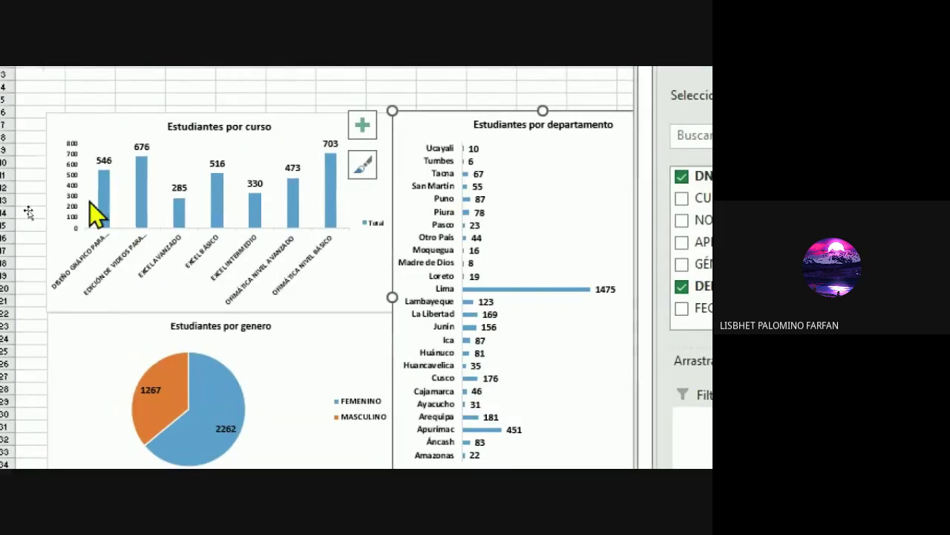
{"action": "scroll", "coordinate": [589, 420], "scroll_direction": "down", "scroll_amount": 2}
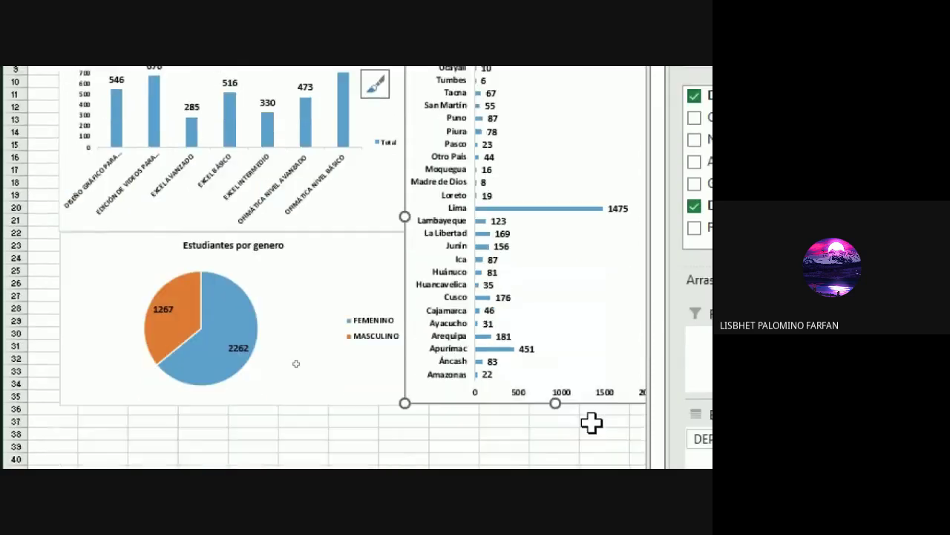
{"action": "left_click", "coordinate": [416, 413]}
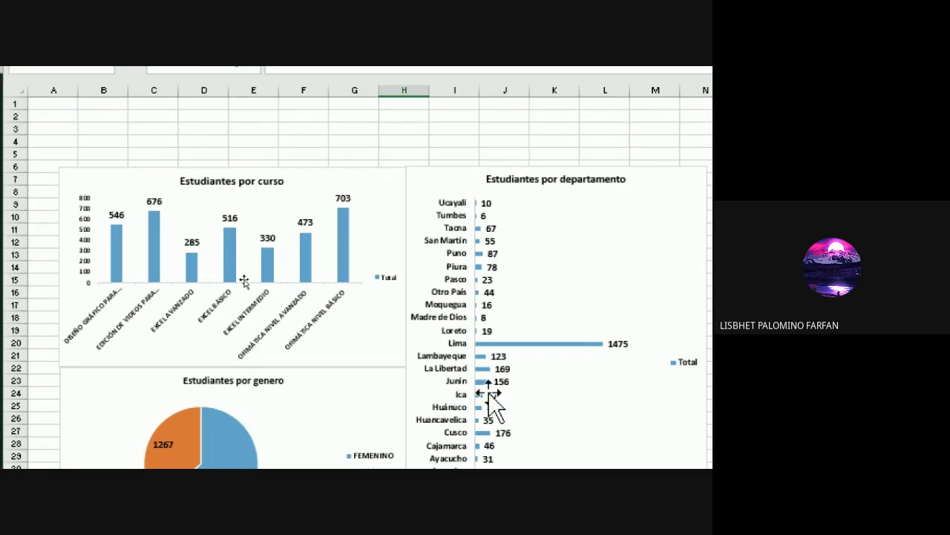
{"action": "left_click", "coordinate": [373, 175]}
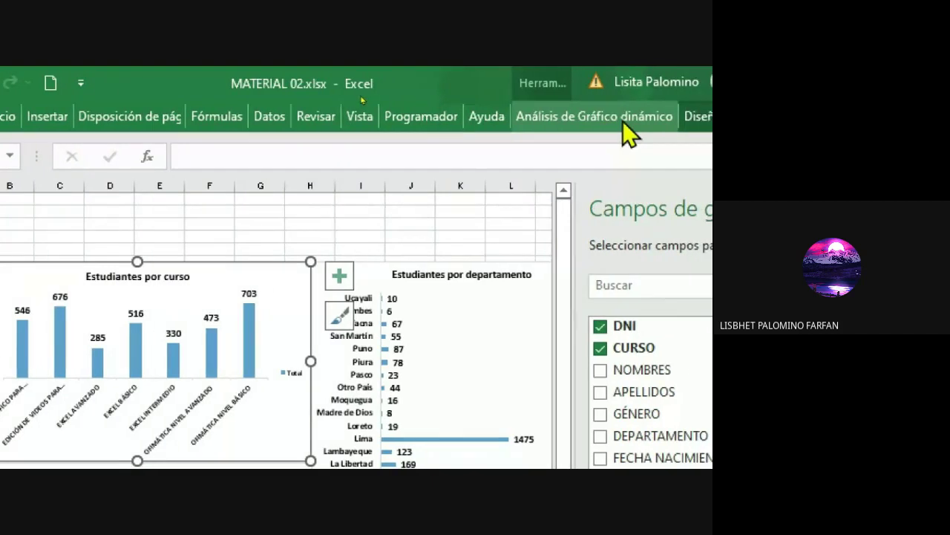
Open the Insertar Segmentación de datos field list for the course chart and drag it aside
{"action": "left_click", "coordinate": [596, 118]}
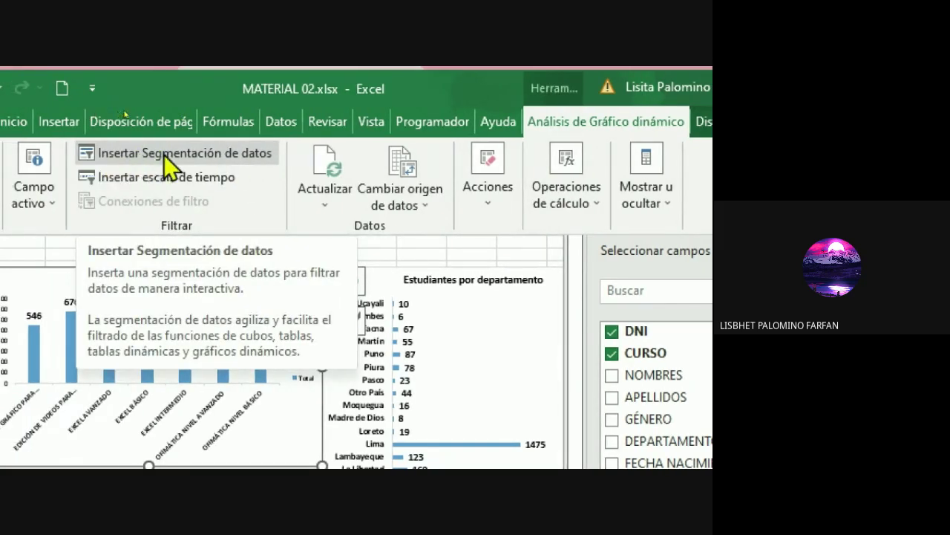
{"action": "left_click", "coordinate": [240, 157]}
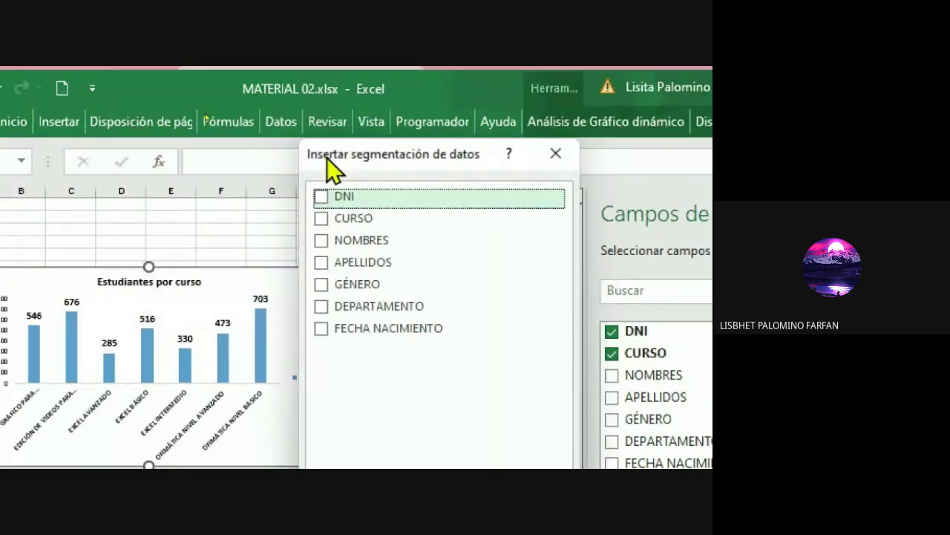
{"action": "left_click_drag", "start_coordinate": [327, 157], "coordinate": [363, 221]}
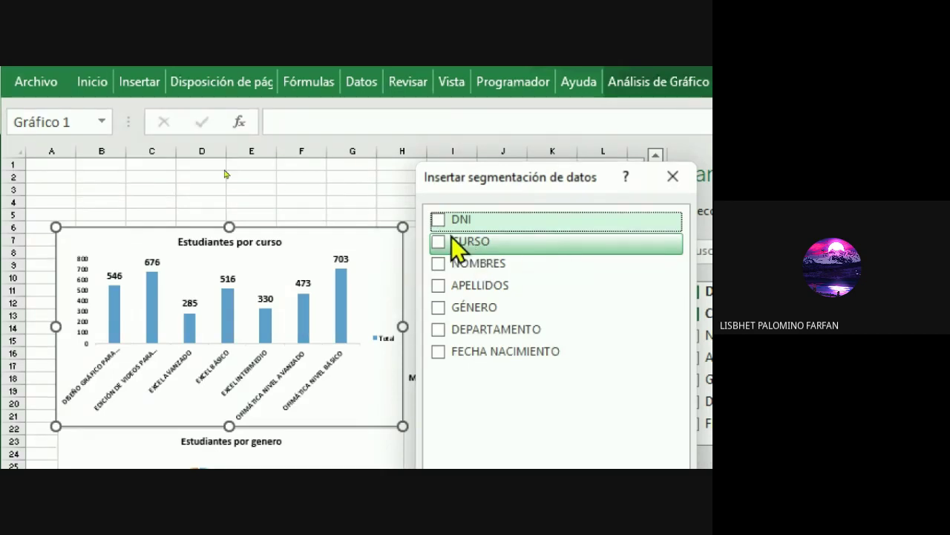
Insert a CURSO slicer and drag it over the top of the department chart
{"action": "left_click", "coordinate": [439, 242]}
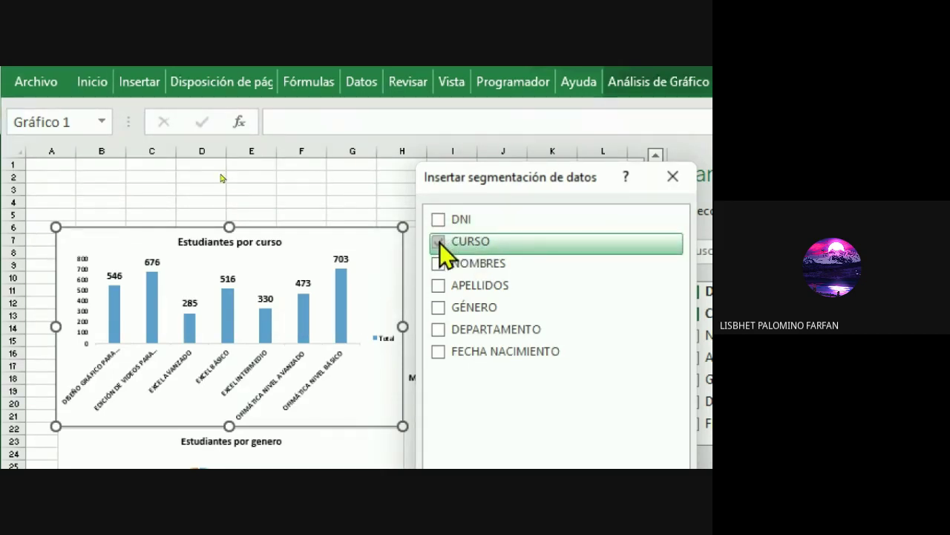
{"action": "scroll", "coordinate": [276, 359], "scroll_direction": "down", "scroll_amount": 5}
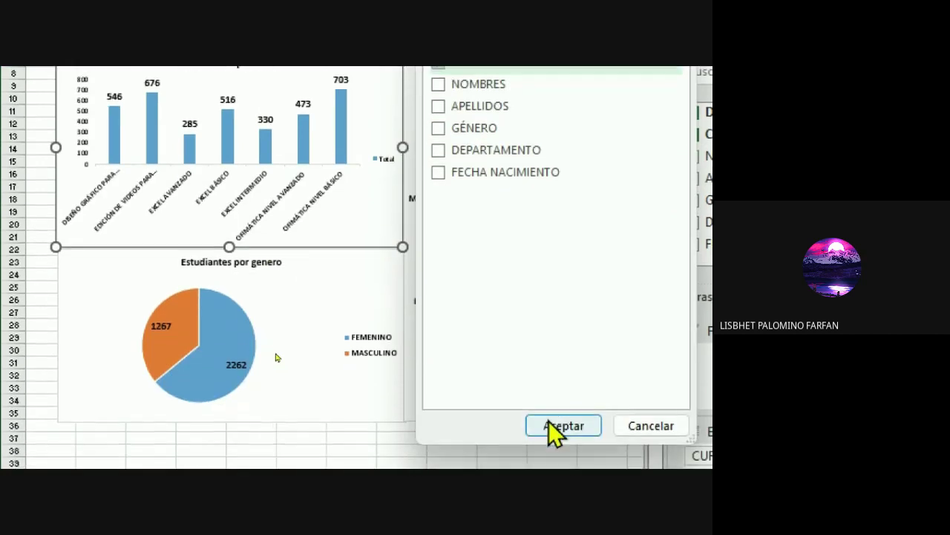
{"action": "left_click", "coordinate": [550, 421]}
{"action": "scroll", "coordinate": [519, 131], "scroll_direction": "up", "scroll_amount": 1}
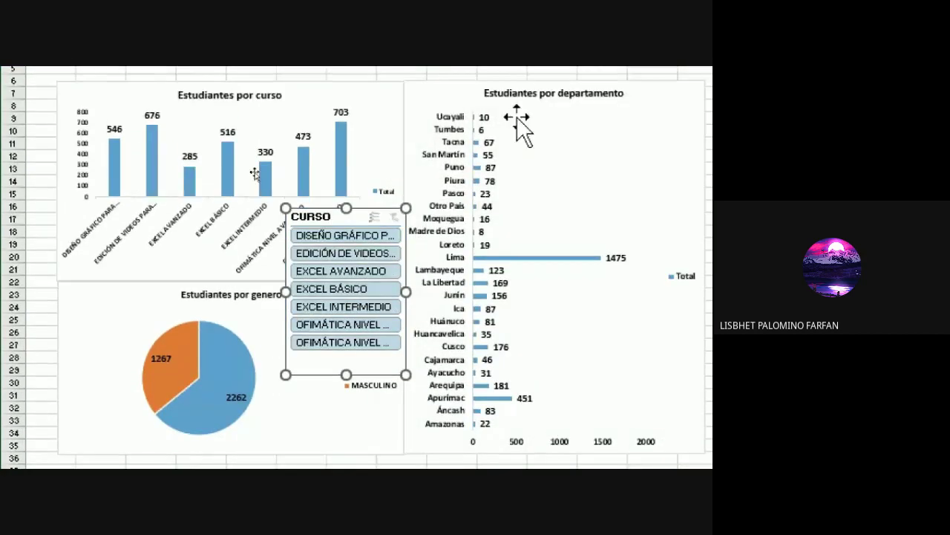
{"action": "scroll", "coordinate": [404, 171], "scroll_direction": "up", "scroll_amount": 4}
{"action": "mouse_move", "coordinate": [357, 349]}
{"action": "left_mouse_down"}
{"action": "mouse_move", "coordinate": [455, 183]}
{"action": "mouse_move", "coordinate": [443, 176]}
{"action": "left_mouse_up"}
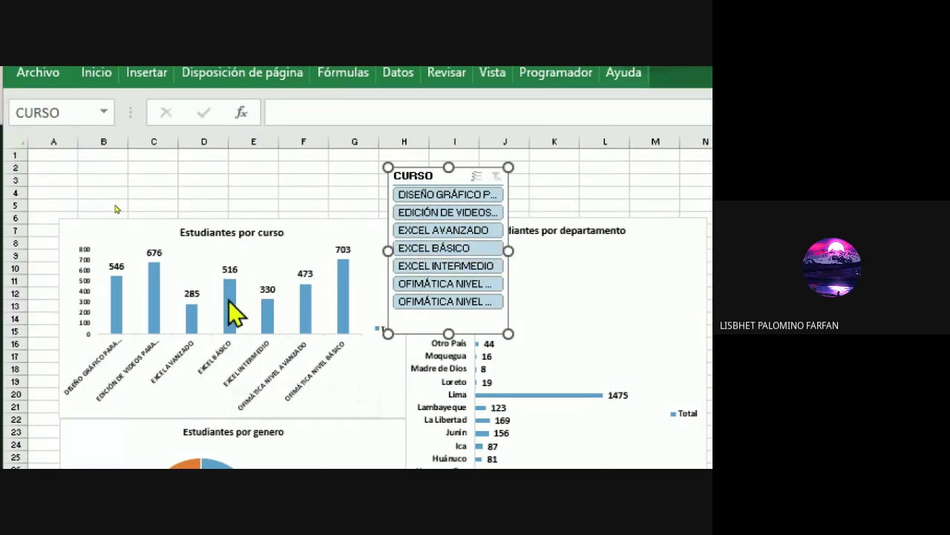
Filter the CURSO slicer to EXCEL BÁSICO, clear the filter, and move the slicer right of the charts
{"action": "left_click", "coordinate": [415, 251]}
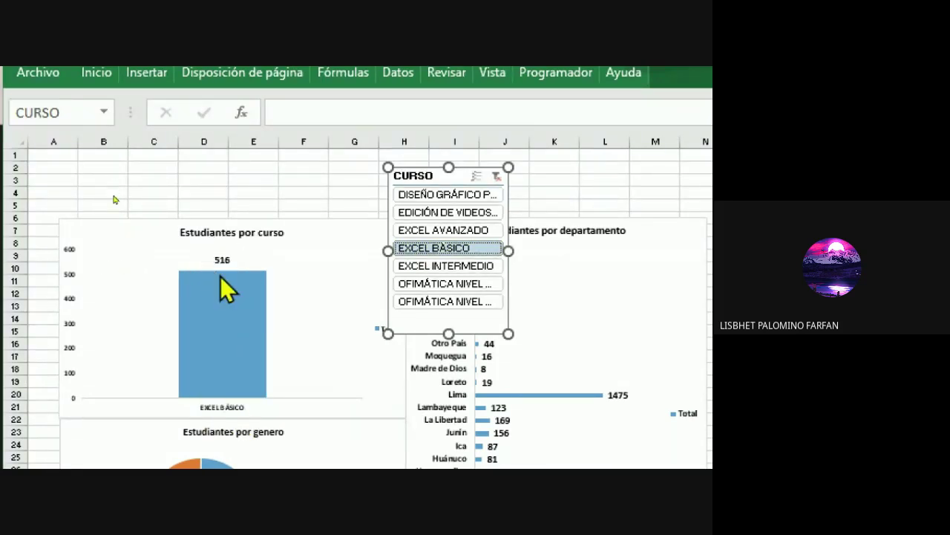
{"action": "mouse_move", "coordinate": [230, 286]}
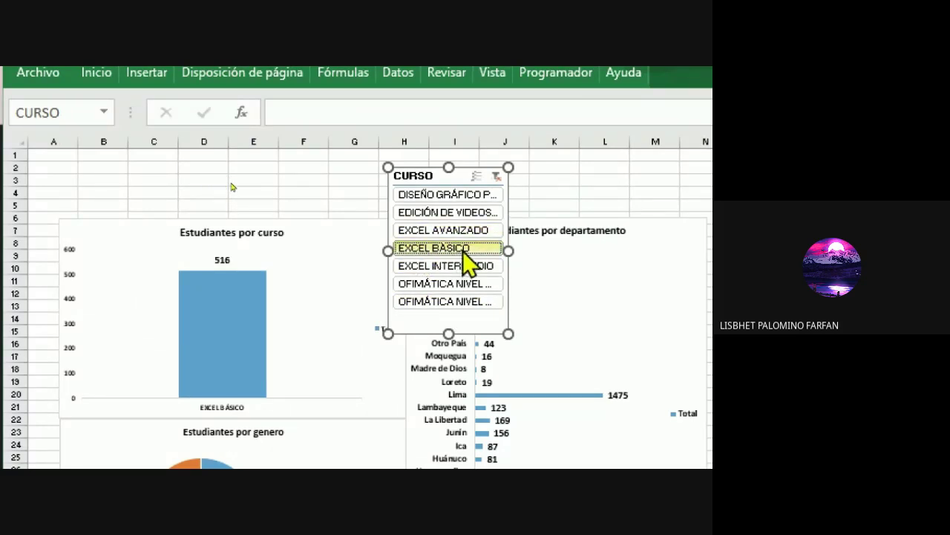
{"action": "left_click", "coordinate": [498, 179]}
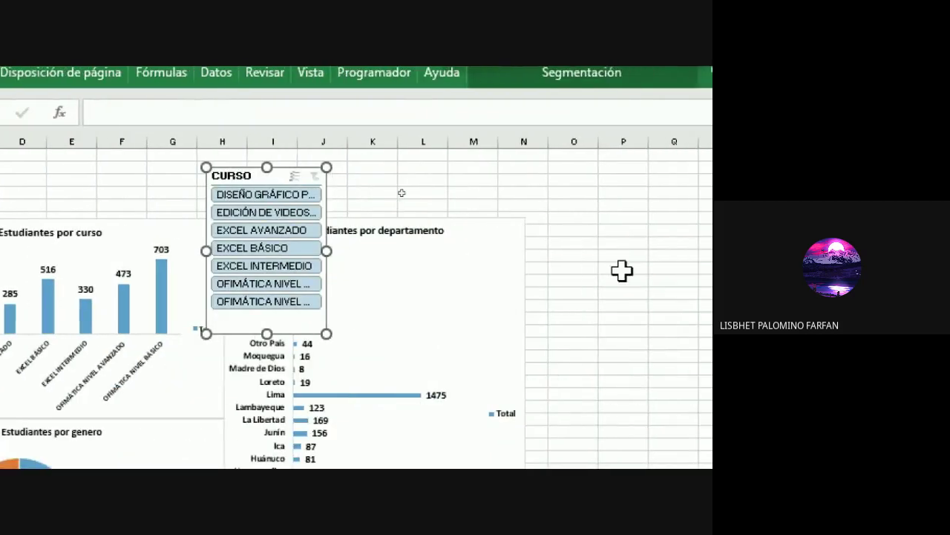
{"action": "left_click_drag", "start_coordinate": [277, 176], "coordinate": [598, 227]}
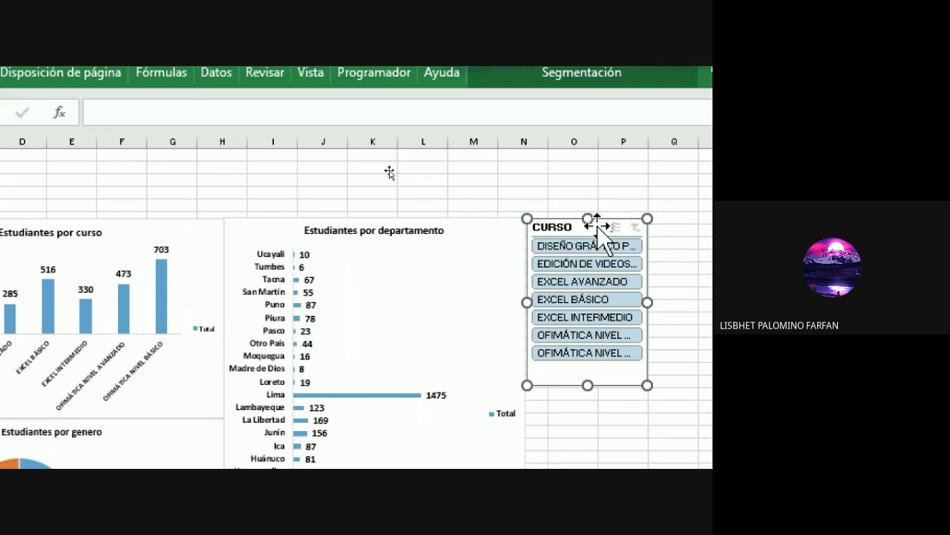
Select the gender pie chart and insert a GÉNERO slicer for it
{"action": "mouse_move", "coordinate": [89, 418]}
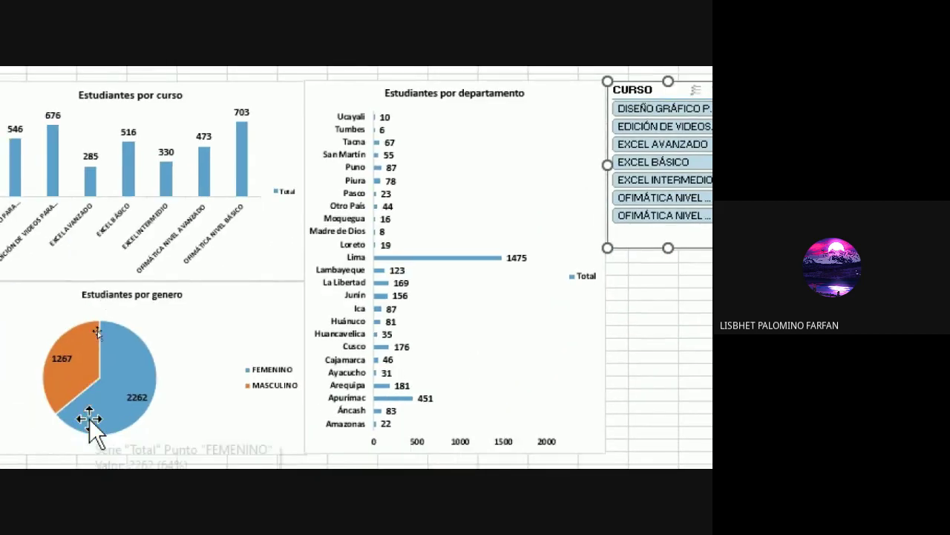
{"action": "left_click", "coordinate": [315, 319]}
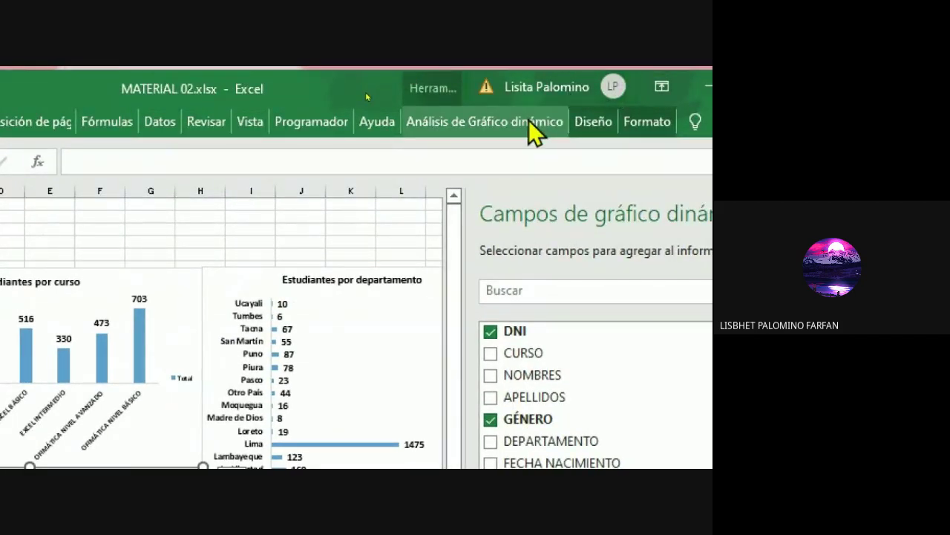
{"action": "left_click", "coordinate": [528, 121]}
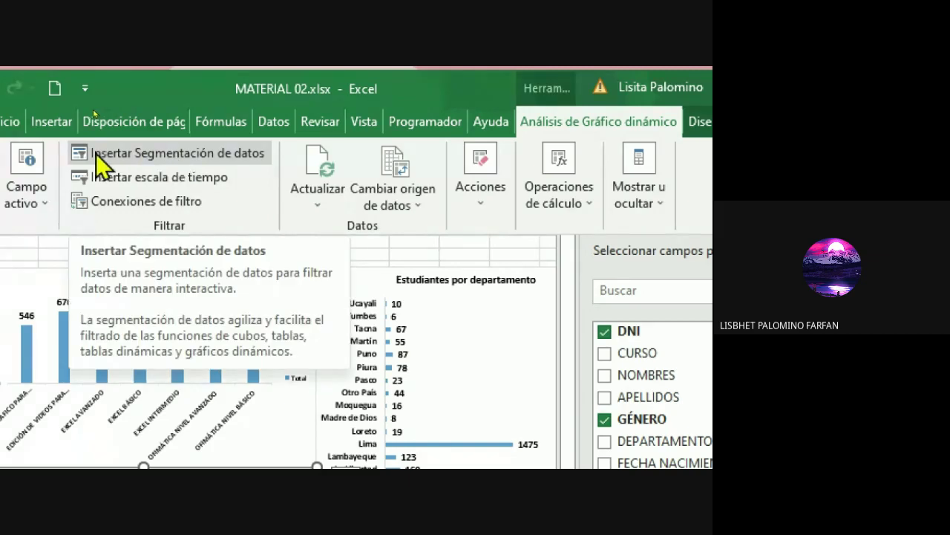
{"action": "left_click", "coordinate": [247, 155]}
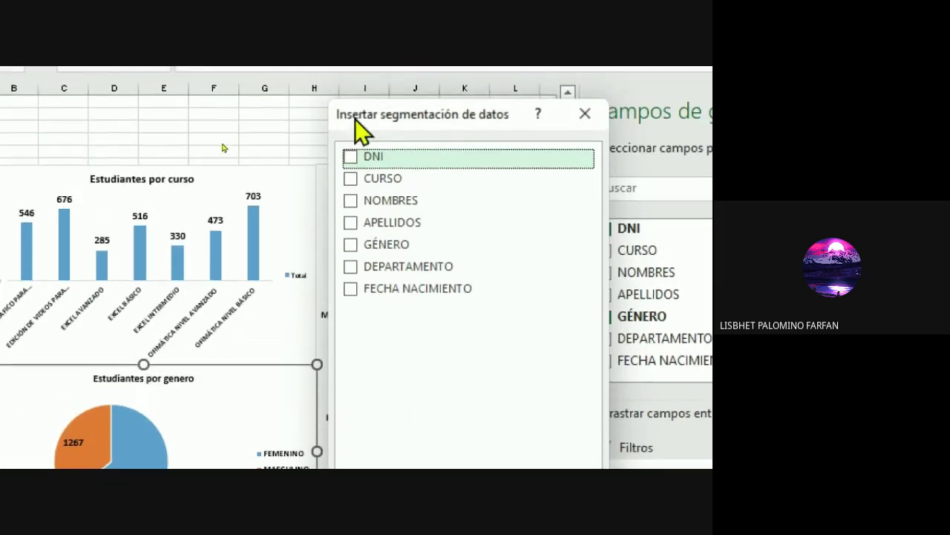
{"action": "mouse_move", "coordinate": [355, 119]}
{"action": "left_mouse_down"}
{"action": "mouse_move", "coordinate": [342, 317]}
{"action": "mouse_move", "coordinate": [349, 358]}
{"action": "left_mouse_up"}
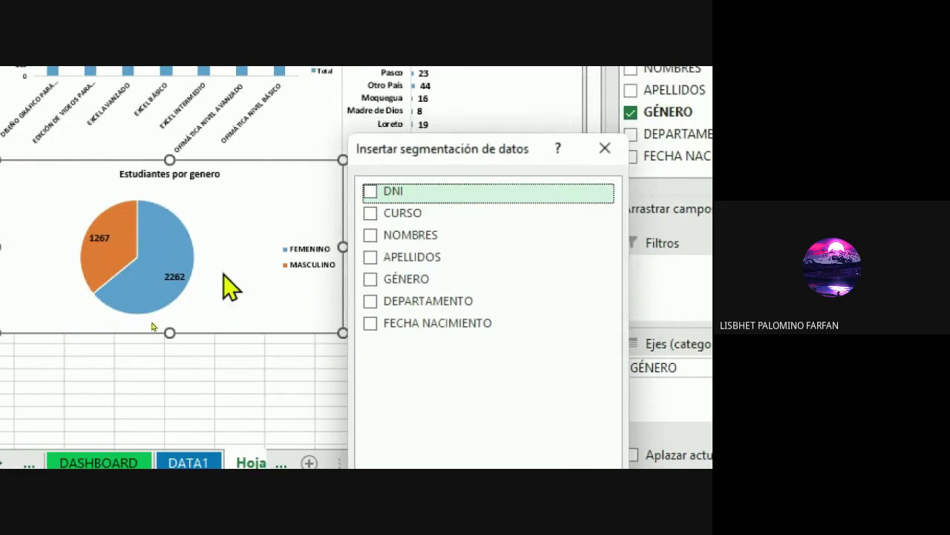
{"action": "left_click", "coordinate": [372, 278]}
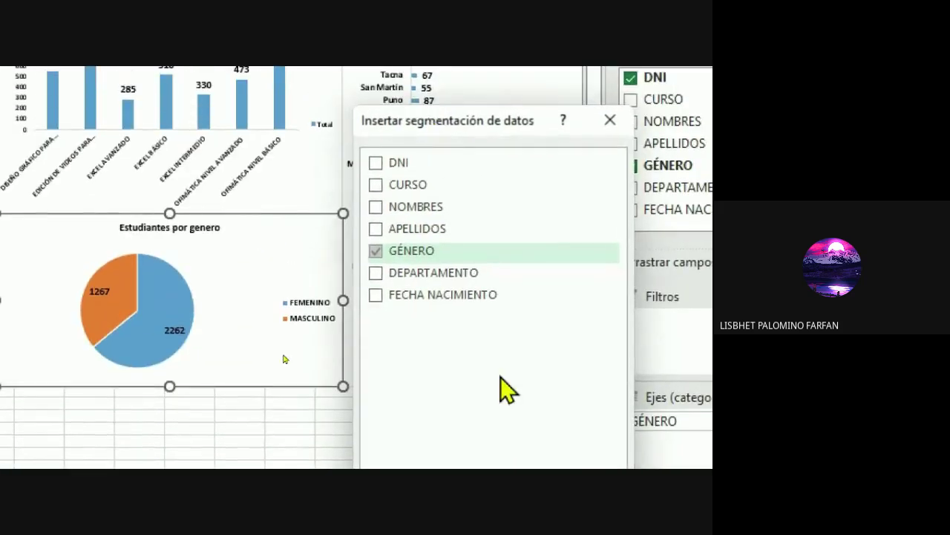
{"action": "left_click", "coordinate": [502, 401]}
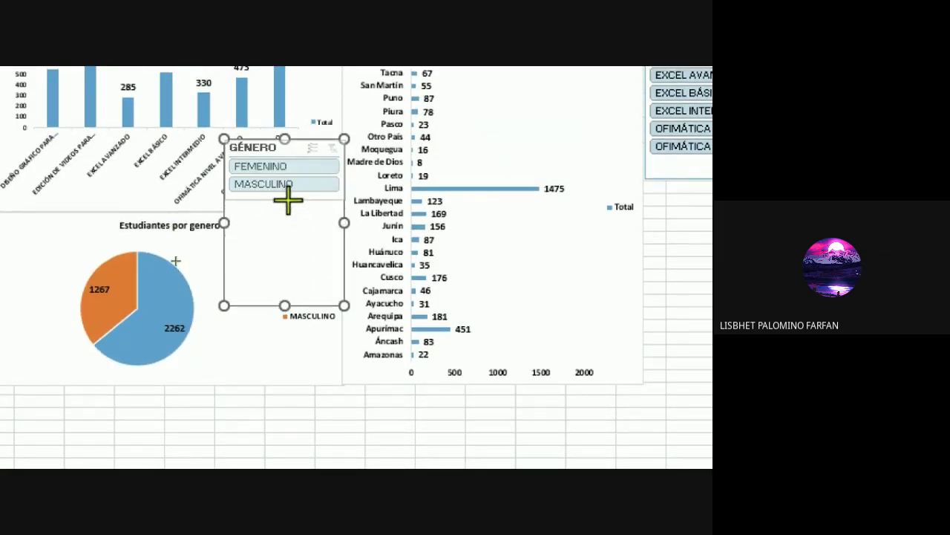
Shrink the GÉNERO slicer beside the pie chart, test the FEMENINO filter, then clear it
{"action": "left_click_drag", "start_coordinate": [284, 305], "coordinate": [288, 199]}
{"action": "left_click_drag", "start_coordinate": [266, 149], "coordinate": [327, 234]}
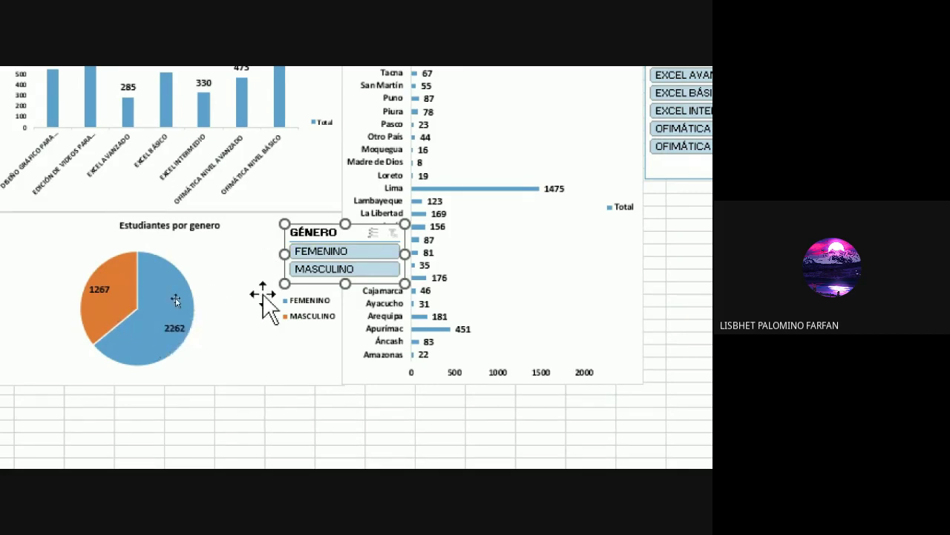
{"action": "left_click", "coordinate": [305, 250]}
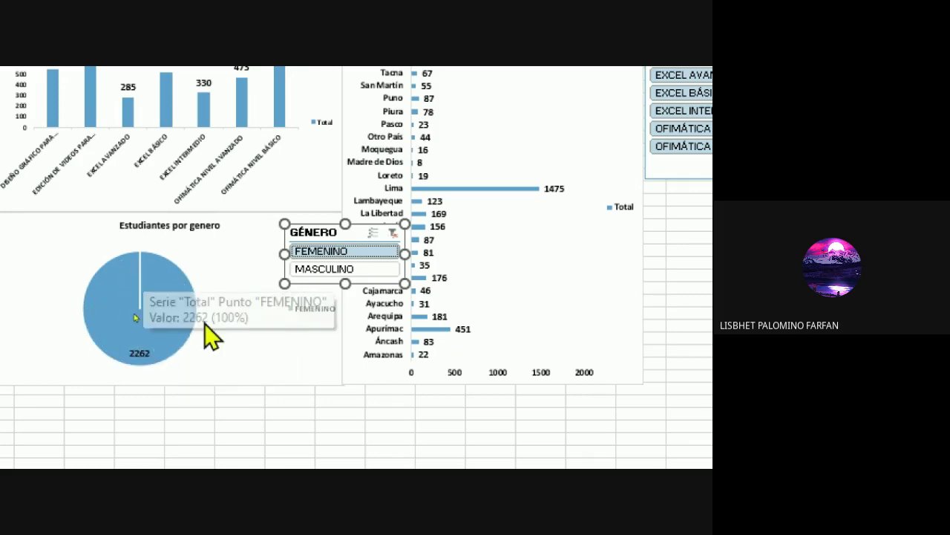
{"action": "left_click", "coordinate": [394, 234]}
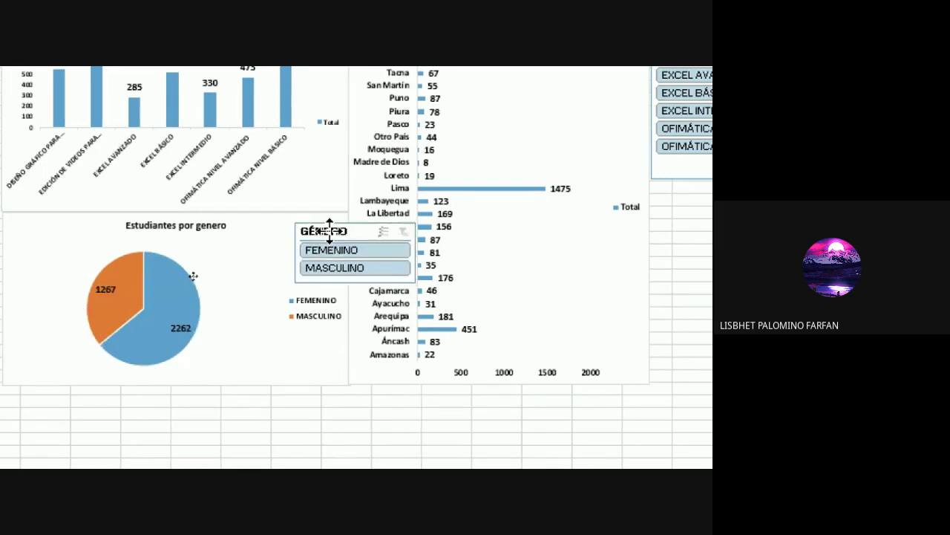
Move the GÉNERO slicer to the right and select the department chart to show its pivot fields
{"action": "left_click_drag", "start_coordinate": [320, 232], "coordinate": [624, 205]}
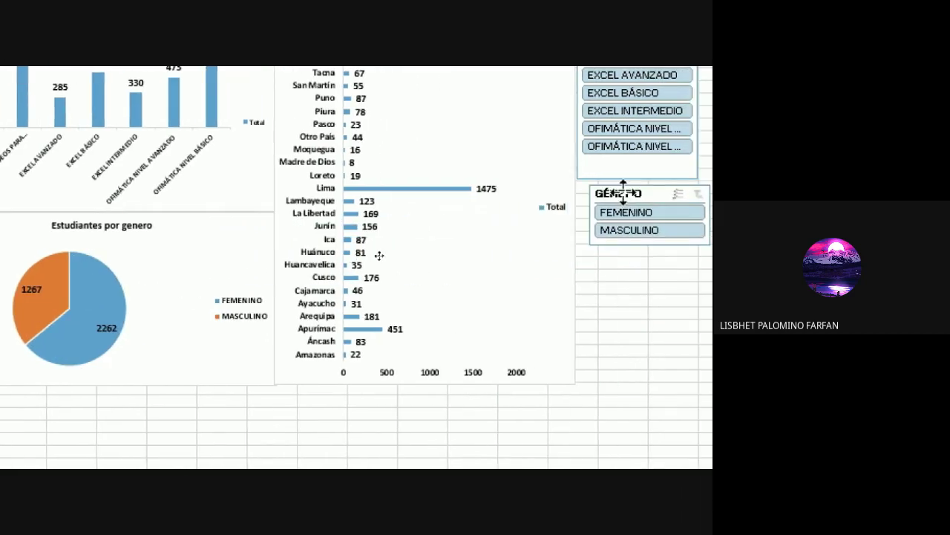
{"action": "left_click_drag", "start_coordinate": [623, 205], "coordinate": [601, 192]}
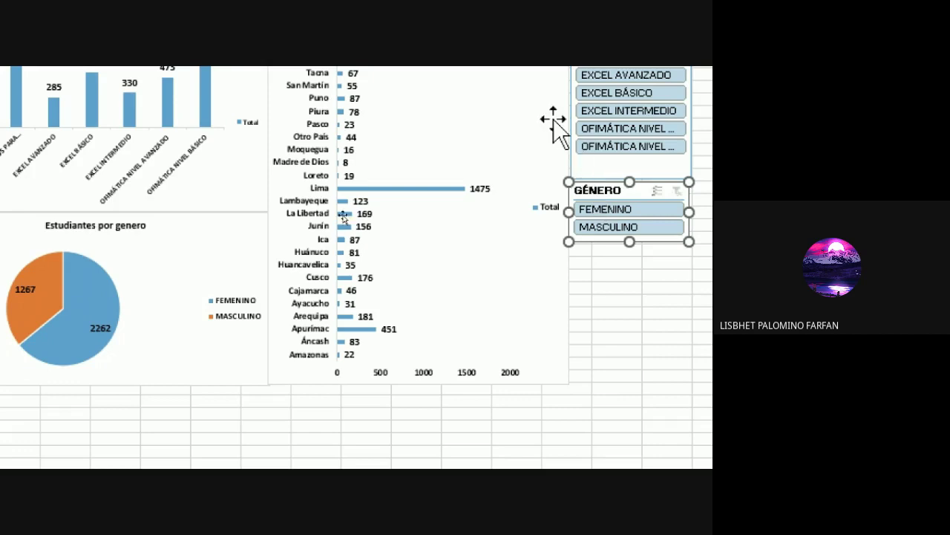
{"action": "scroll", "coordinate": [554, 122], "scroll_direction": "up", "scroll_amount": 3}
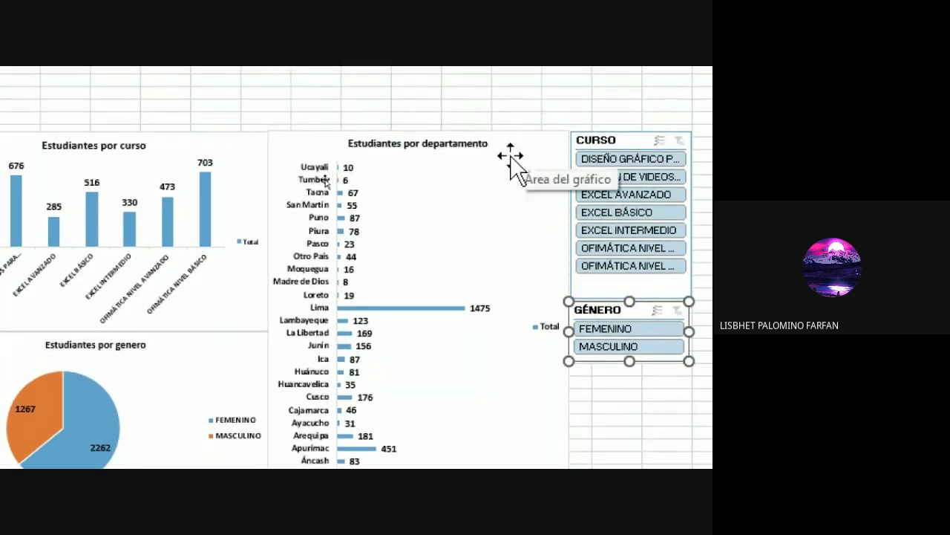
{"action": "left_click", "coordinate": [518, 149]}
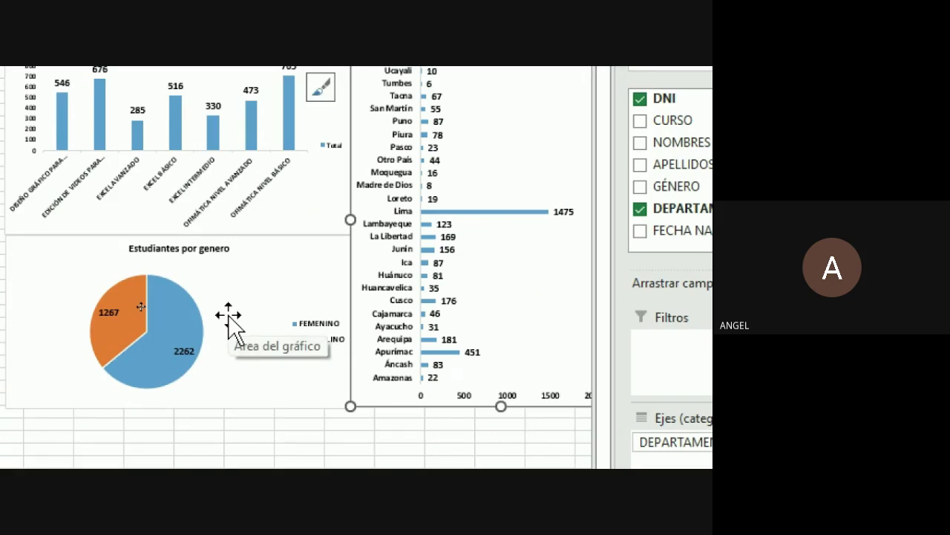
Move the GÉNERO slicer next to the gender pie chart
{"action": "left_click", "coordinate": [230, 318]}
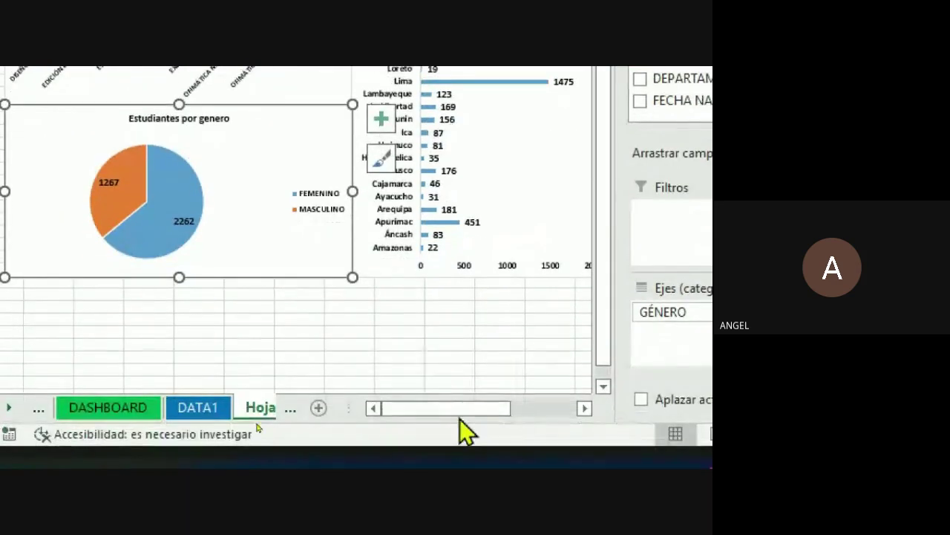
{"action": "left_click_drag", "start_coordinate": [458, 413], "coordinate": [504, 410]}
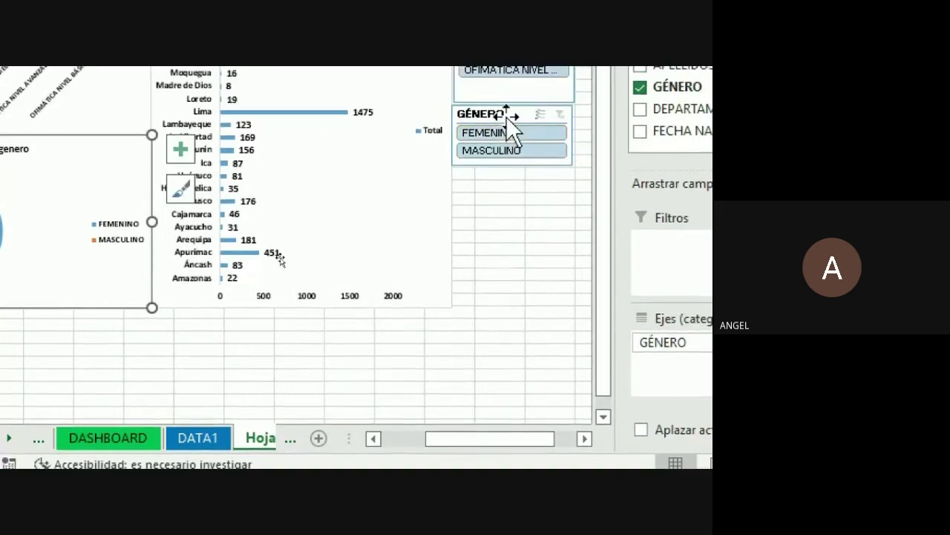
{"action": "mouse_move", "coordinate": [507, 116]}
{"action": "left_mouse_down"}
{"action": "mouse_move", "coordinate": [242, 130]}
{"action": "mouse_move", "coordinate": [91, 176]}
{"action": "left_mouse_up"}
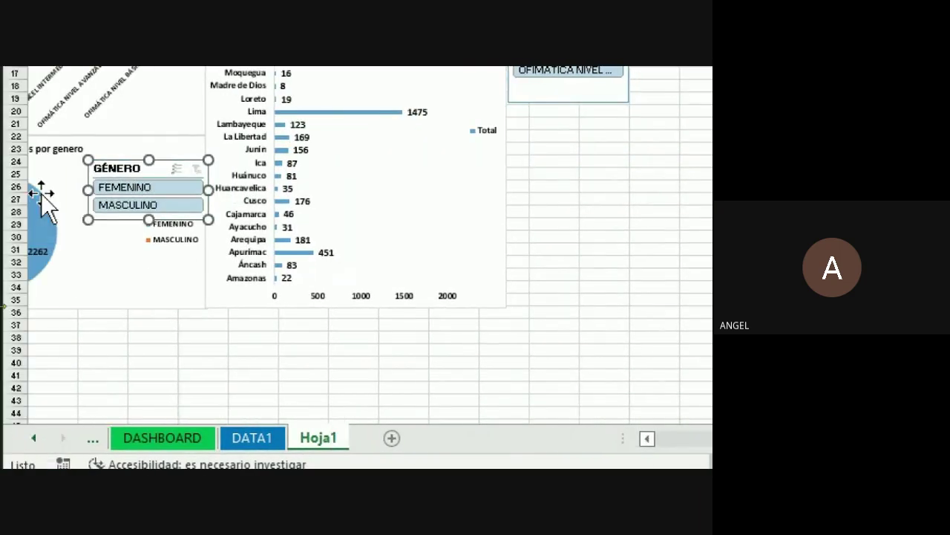
{"action": "left_click", "coordinate": [623, 420]}
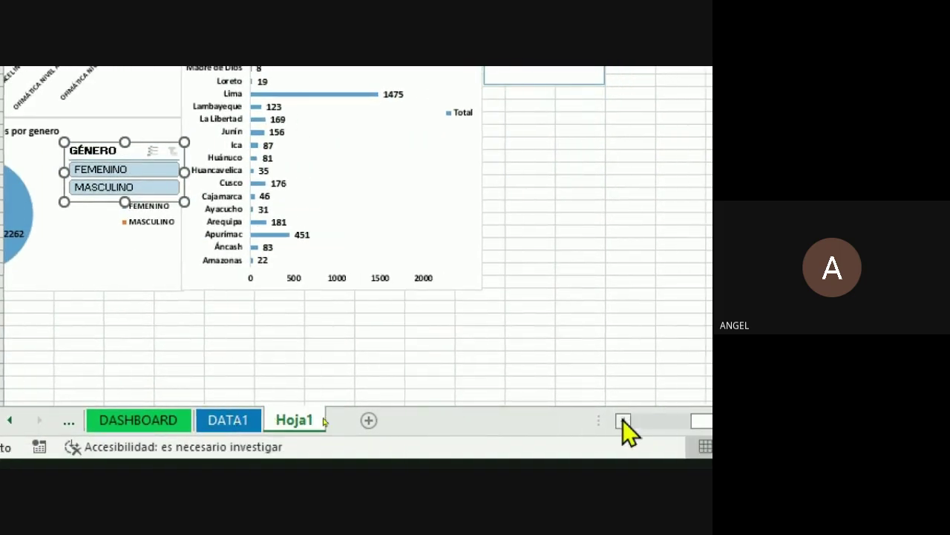
{"action": "left_click", "coordinate": [623, 420]}
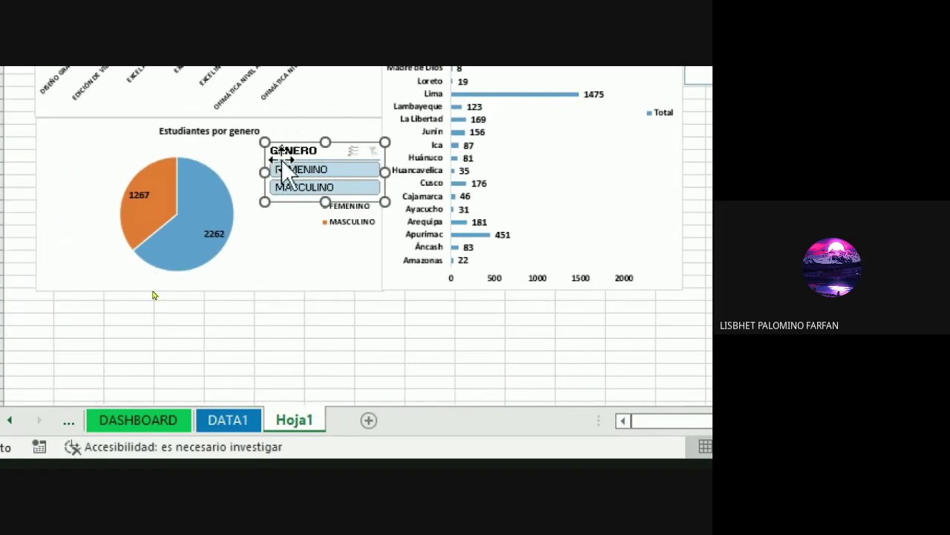
Test the GÉNERO slicer with FEMENINO and MASCULINO, then clear its filter
{"action": "left_click", "coordinate": [296, 173]}
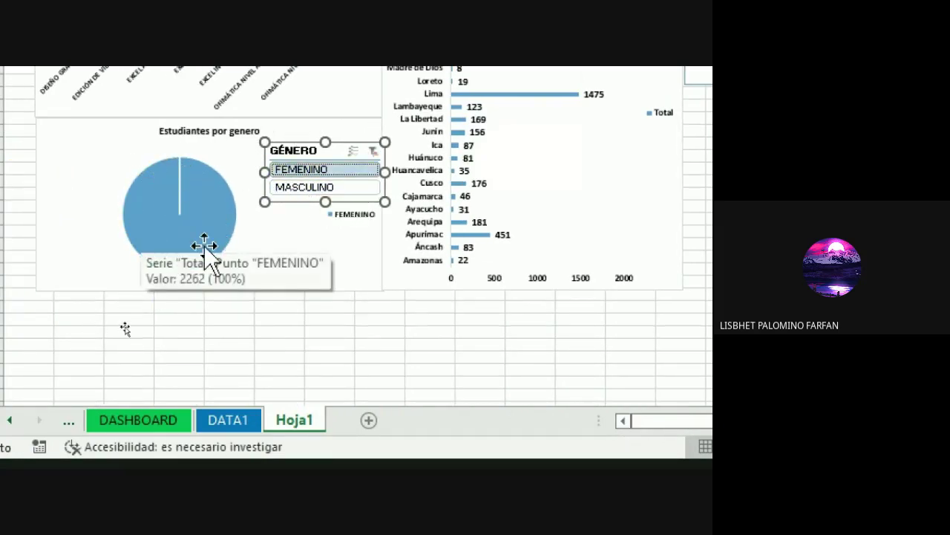
{"action": "left_click", "coordinate": [293, 188]}
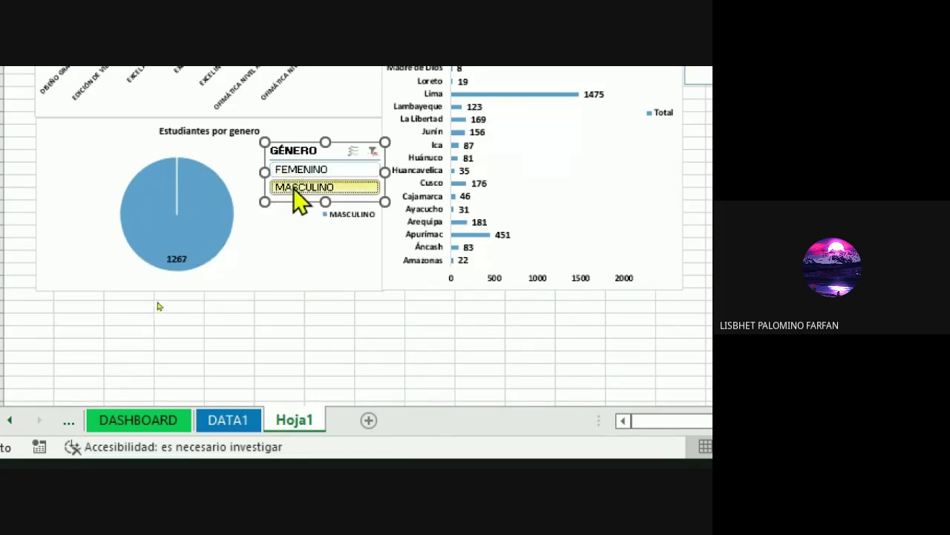
{"action": "left_click", "coordinate": [373, 152]}
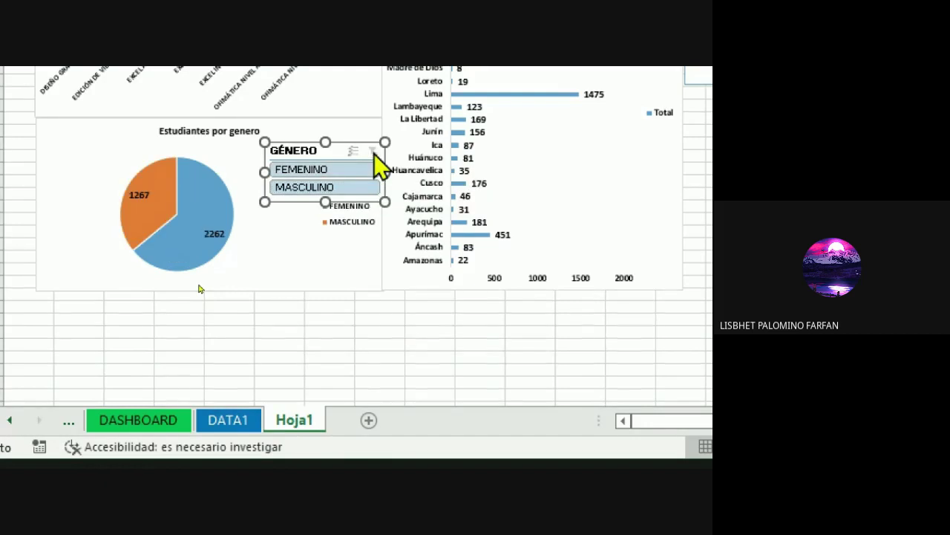
{"action": "left_click", "coordinate": [296, 184]}
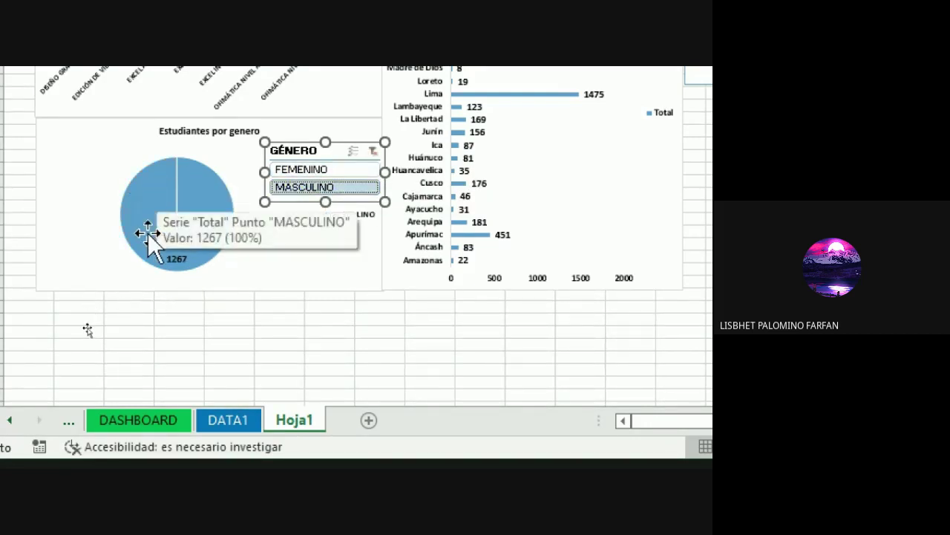
{"action": "mouse_move", "coordinate": [153, 231]}
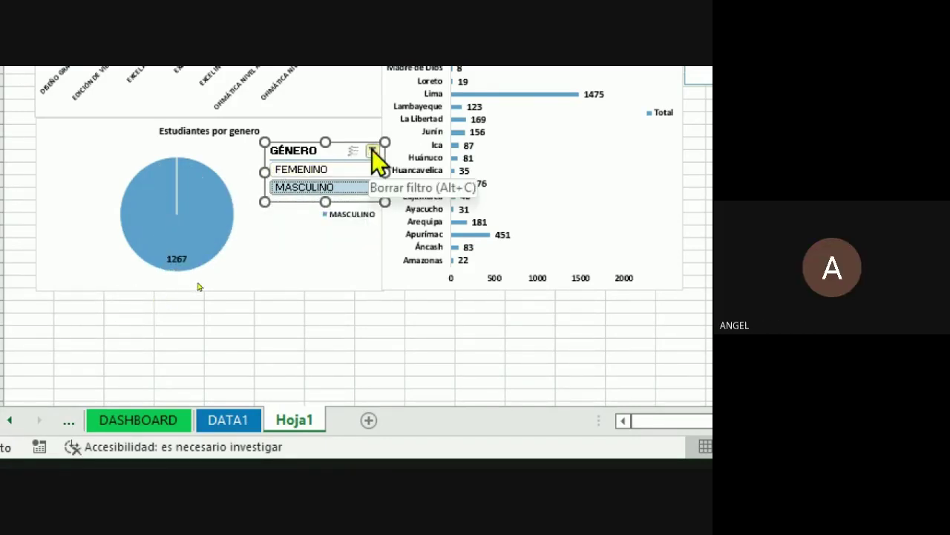
{"action": "left_click", "coordinate": [372, 149]}
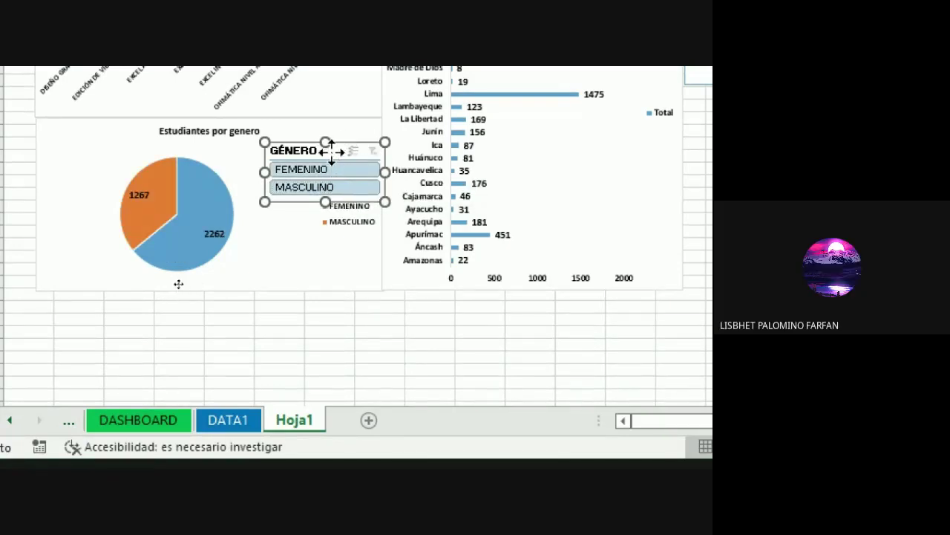
Reposition the GÉNERO slicer so it sits beneath the CURSO slicer
{"action": "left_click_drag", "start_coordinate": [332, 150], "coordinate": [377, 141]}
{"action": "left_click_drag", "start_coordinate": [371, 141], "coordinate": [314, 150]}
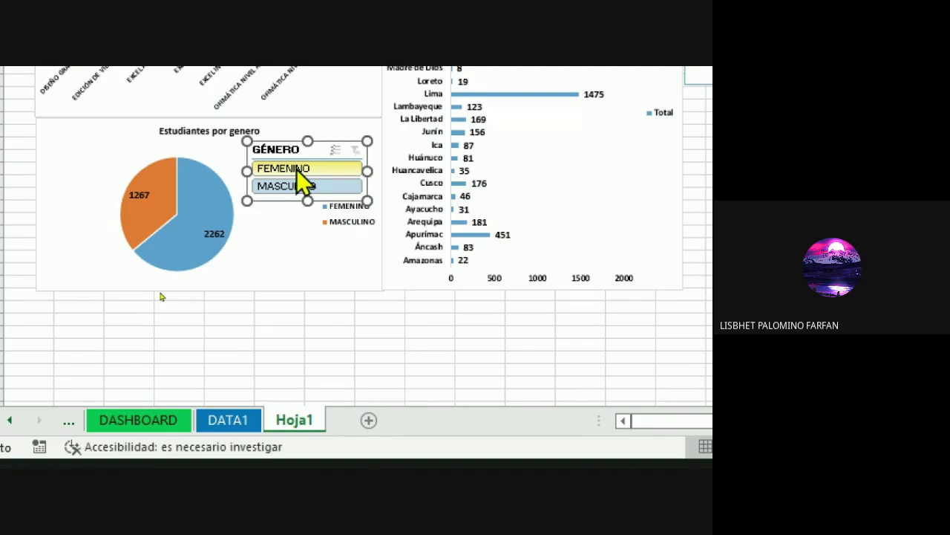
{"action": "scroll", "coordinate": [475, 111], "scroll_direction": "up", "scroll_amount": 4}
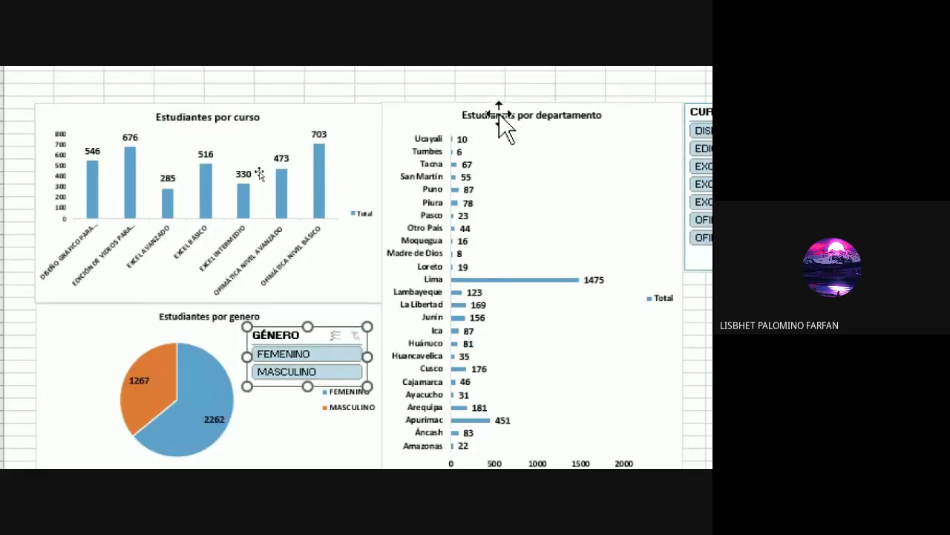
{"action": "scroll", "coordinate": [502, 127], "scroll_direction": "right", "scroll_amount": 3}
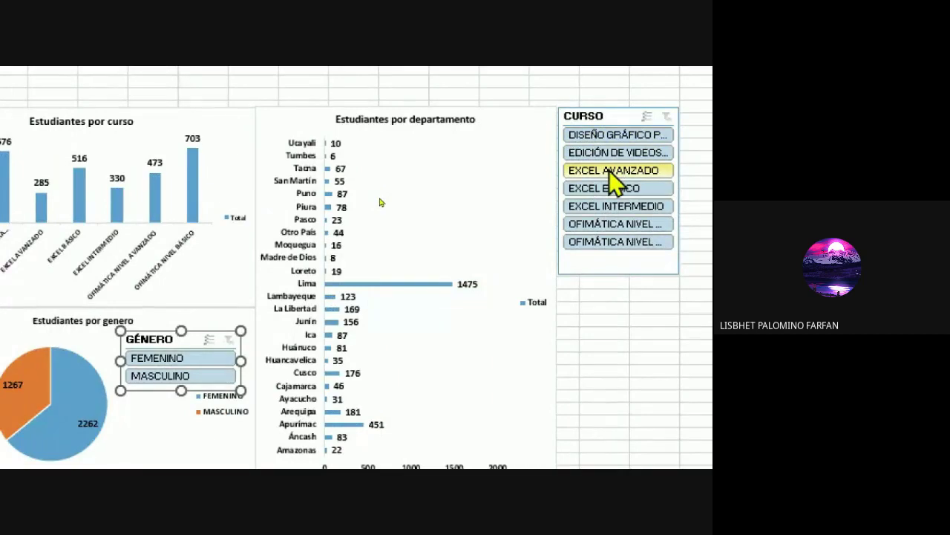
{"action": "scroll", "coordinate": [613, 178], "scroll_direction": "right", "scroll_amount": 1}
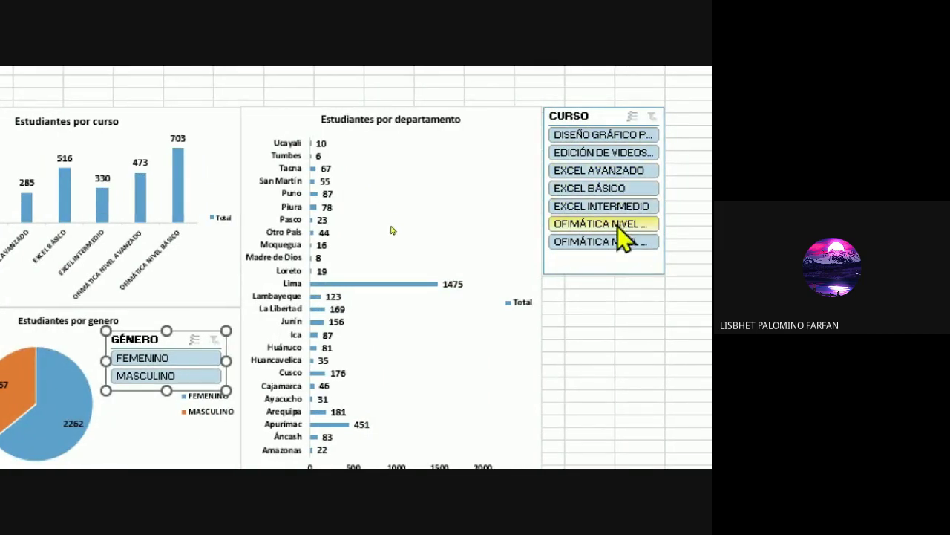
{"action": "scroll", "coordinate": [616, 219], "scroll_direction": "right", "scroll_amount": 1}
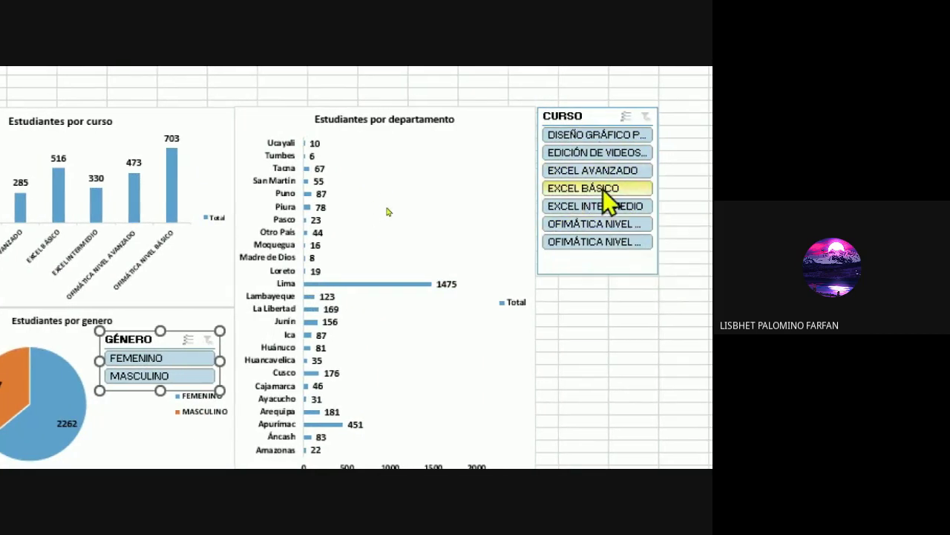
{"action": "scroll", "coordinate": [96, 420], "scroll_direction": "left", "scroll_amount": 3}
{"action": "scroll", "coordinate": [144, 416], "scroll_direction": "down", "scroll_amount": 2}
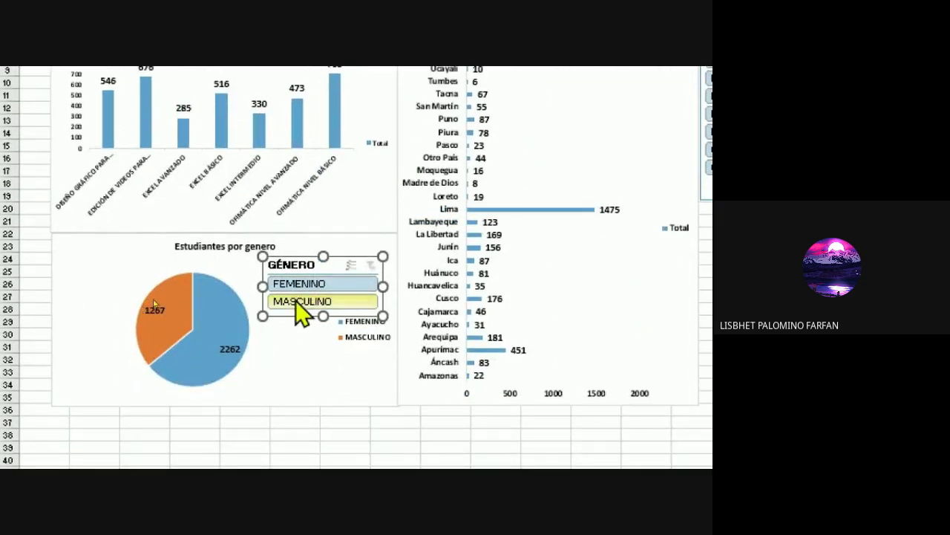
{"action": "mouse_move", "coordinate": [297, 265]}
{"action": "left_mouse_down"}
{"action": "mouse_move", "coordinate": [622, 245]}
{"action": "mouse_move", "coordinate": [604, 213]}
{"action": "left_mouse_up"}
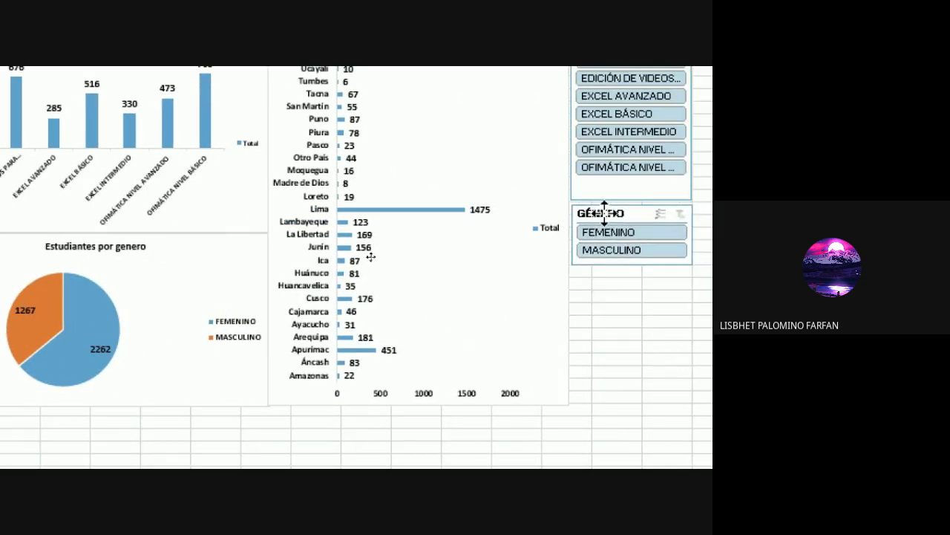
{"action": "left_click_drag", "start_coordinate": [603, 213], "coordinate": [599, 209]}
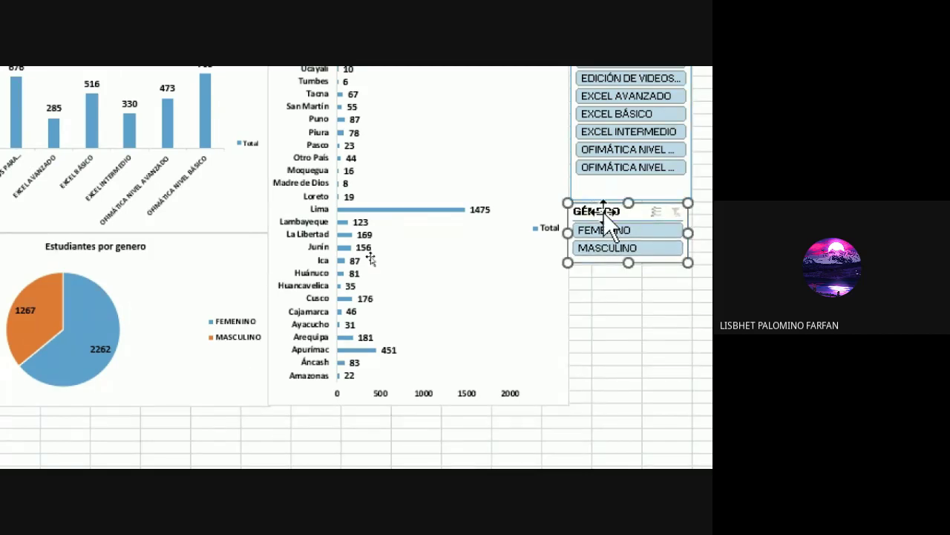
{"action": "scroll", "coordinate": [622, 418], "scroll_direction": "down", "scroll_amount": 1}
{"action": "scroll", "coordinate": [616, 414], "scroll_direction": "up", "scroll_amount": 3}
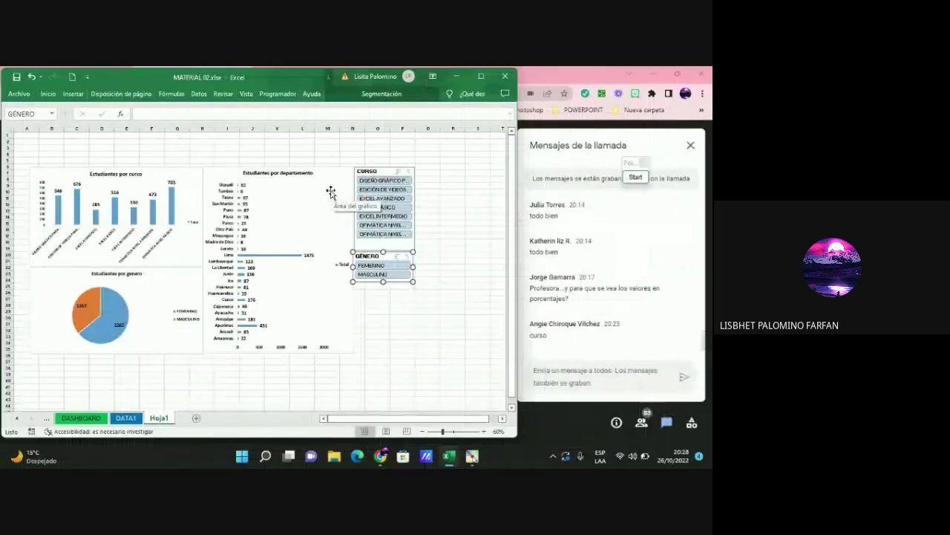
Select the 'Estudiantes por departamento' chart to show its PivotChart Fields, and zoom in
{"action": "left_click", "coordinate": [315, 213]}
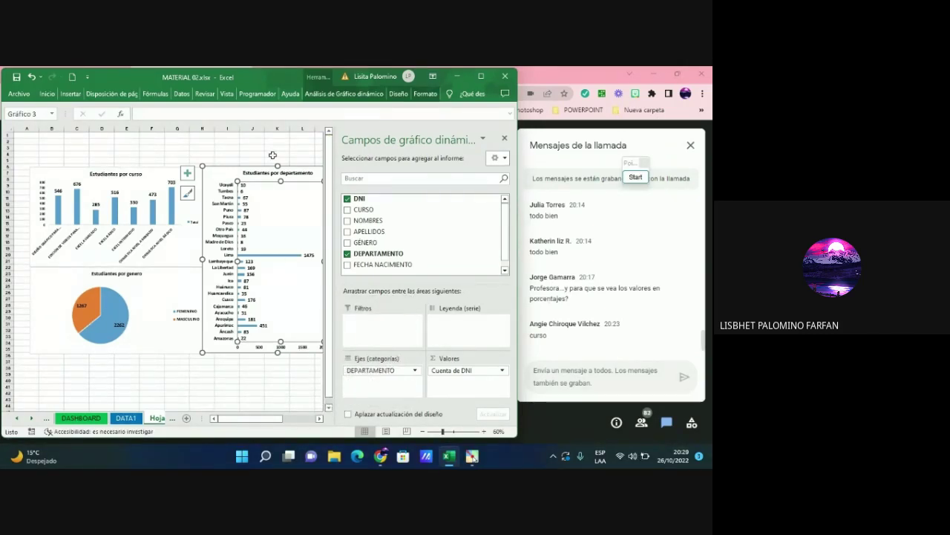
{"action": "key", "text": "super+plus"}
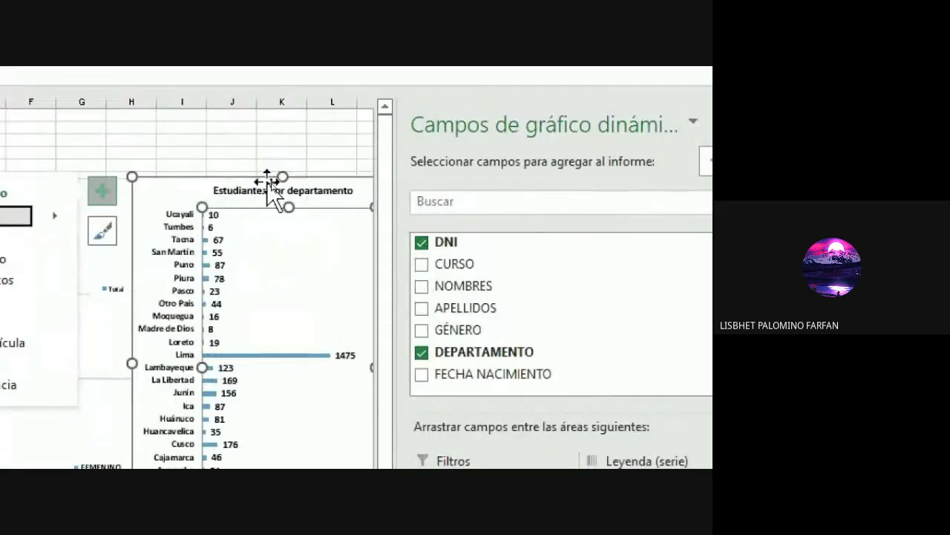
Insert a DEPARTAMENTO slicer for the department pivot chart
{"action": "left_click", "coordinate": [199, 197]}
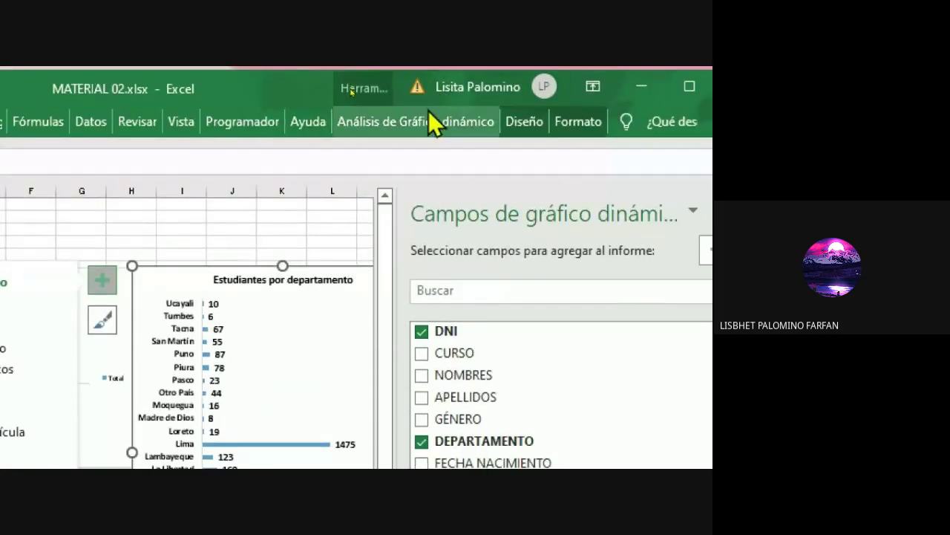
{"action": "left_click", "coordinate": [428, 115]}
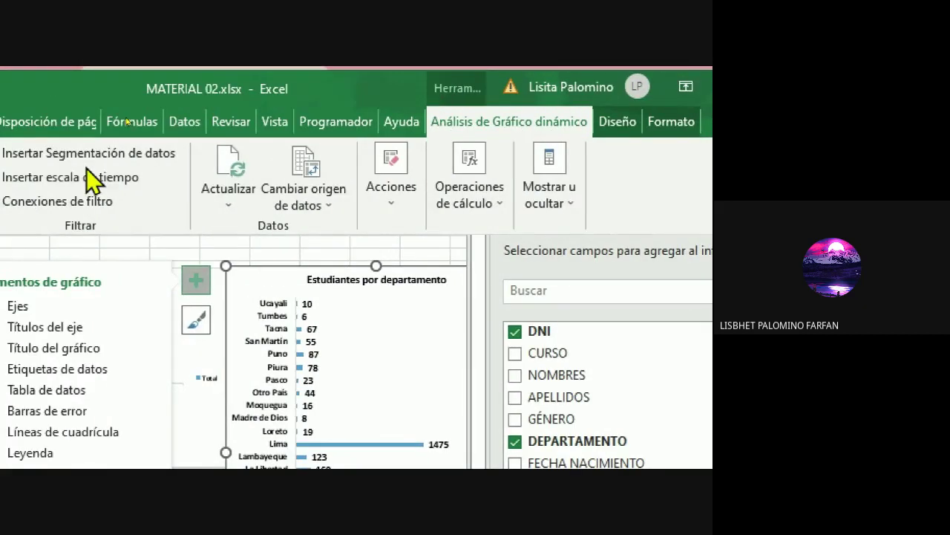
{"action": "left_click", "coordinate": [100, 156]}
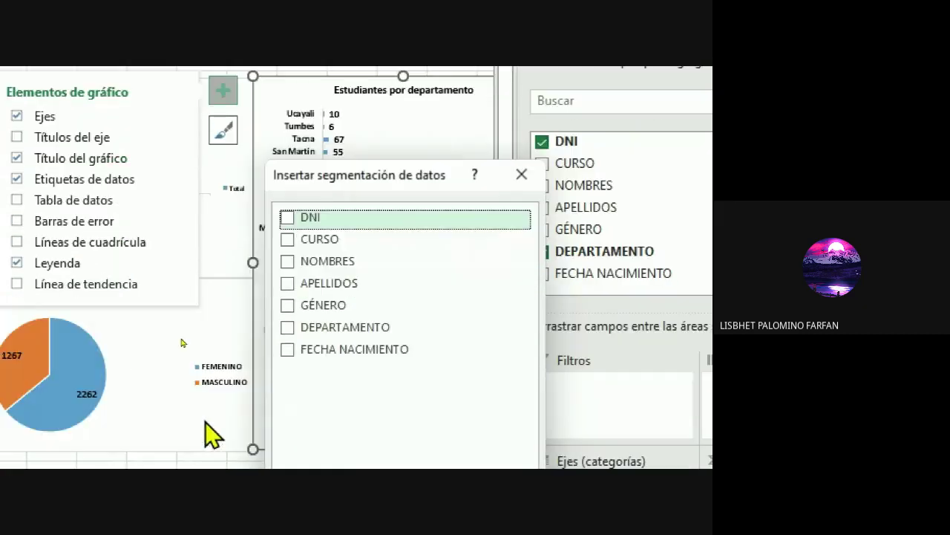
{"action": "left_click_drag", "start_coordinate": [334, 186], "coordinate": [553, 132]}
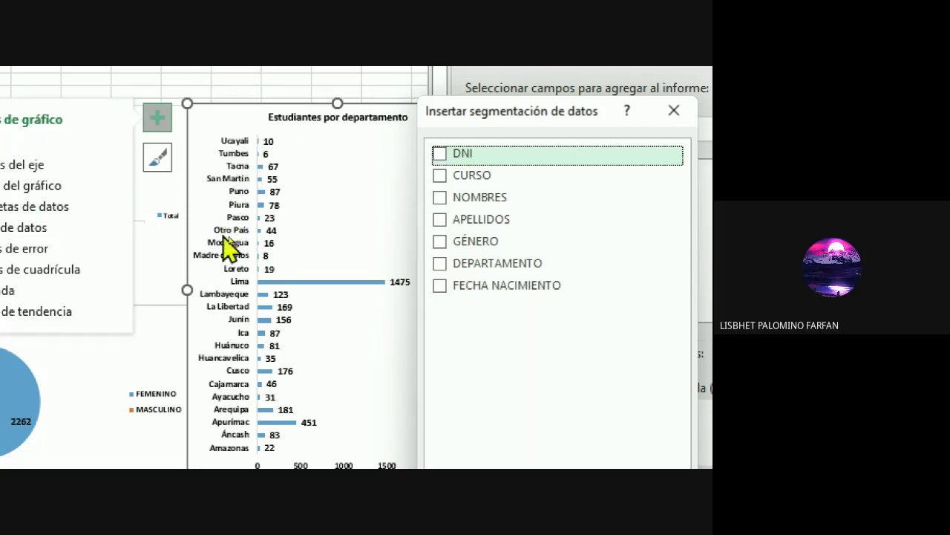
{"action": "left_click", "coordinate": [437, 265]}
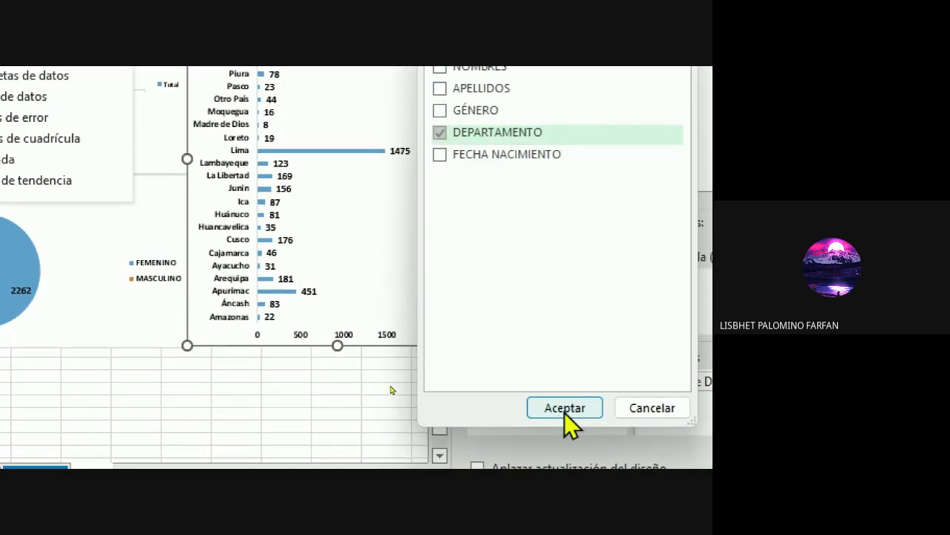
{"action": "left_click", "coordinate": [565, 411]}
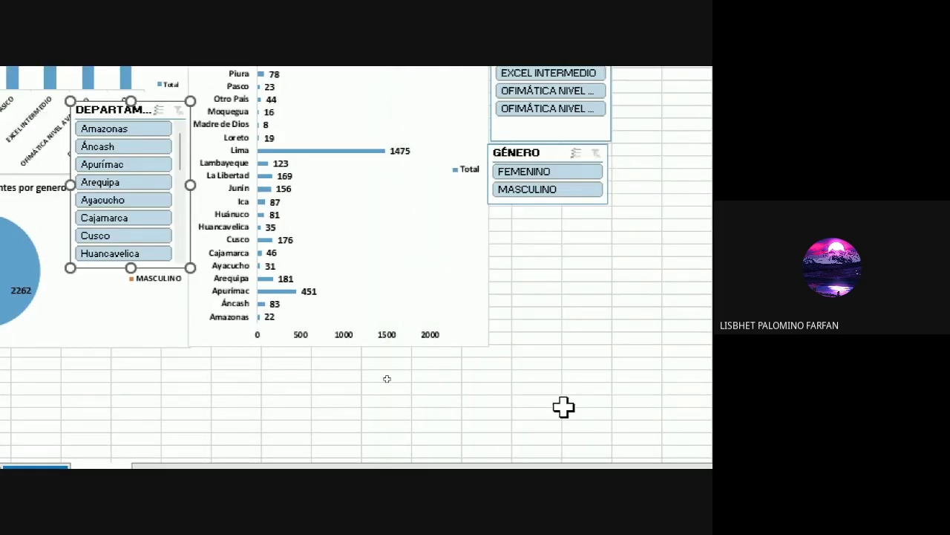
Place the DEPARTAMENTO slicer below GÉNERO and move GÉNERO above CURSO
{"action": "mouse_move", "coordinate": [106, 110]}
{"action": "left_mouse_down"}
{"action": "mouse_move", "coordinate": [460, 186]}
{"action": "mouse_move", "coordinate": [528, 224]}
{"action": "left_mouse_up"}
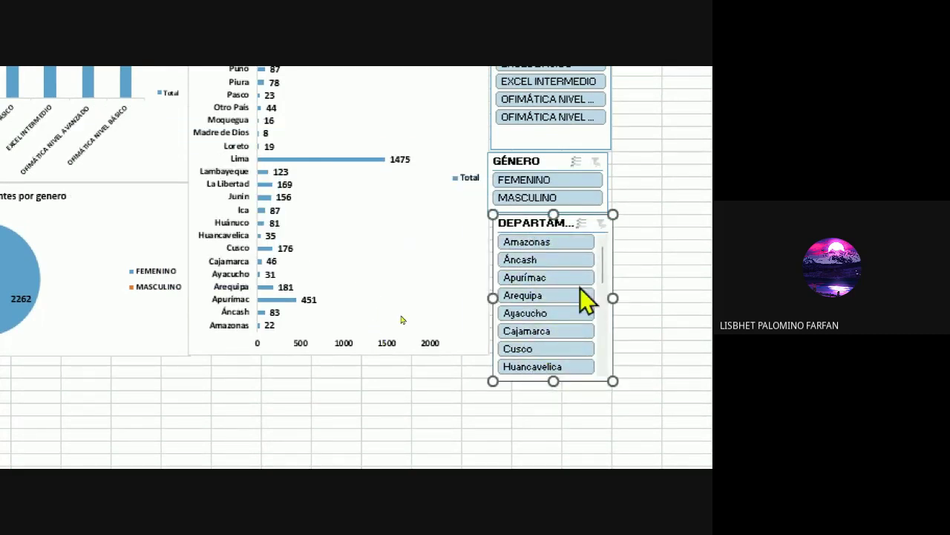
{"action": "mouse_move", "coordinate": [603, 271]}
{"action": "left_mouse_down"}
{"action": "mouse_move", "coordinate": [605, 367]}
{"action": "mouse_move", "coordinate": [614, 362]}
{"action": "mouse_move", "coordinate": [606, 265]}
{"action": "left_mouse_up"}
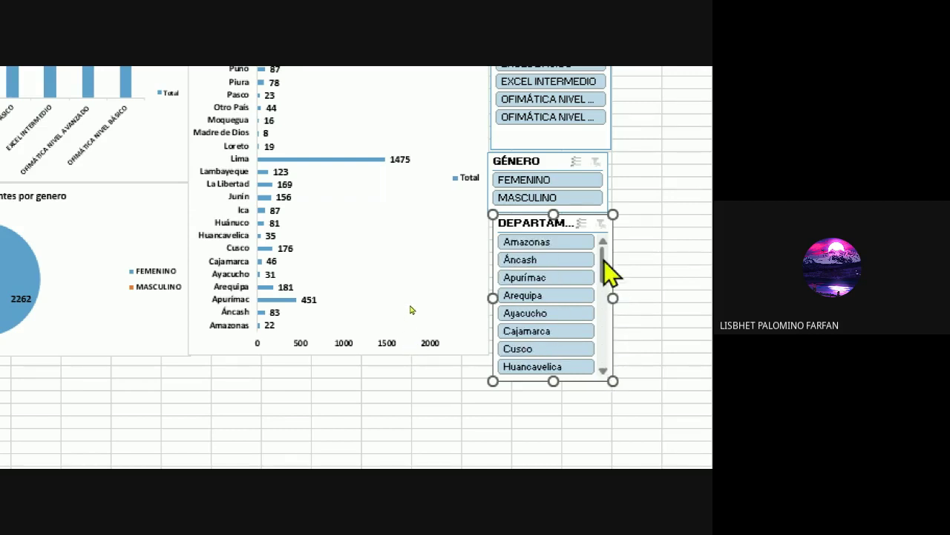
{"action": "left_click_drag", "start_coordinate": [551, 381], "coordinate": [552, 417]}
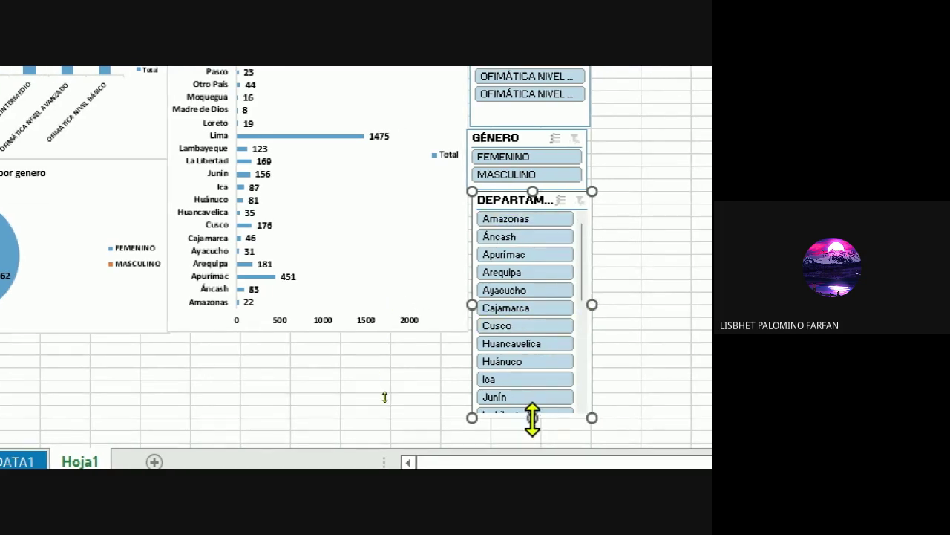
{"action": "left_click_drag", "start_coordinate": [533, 418], "coordinate": [532, 429]}
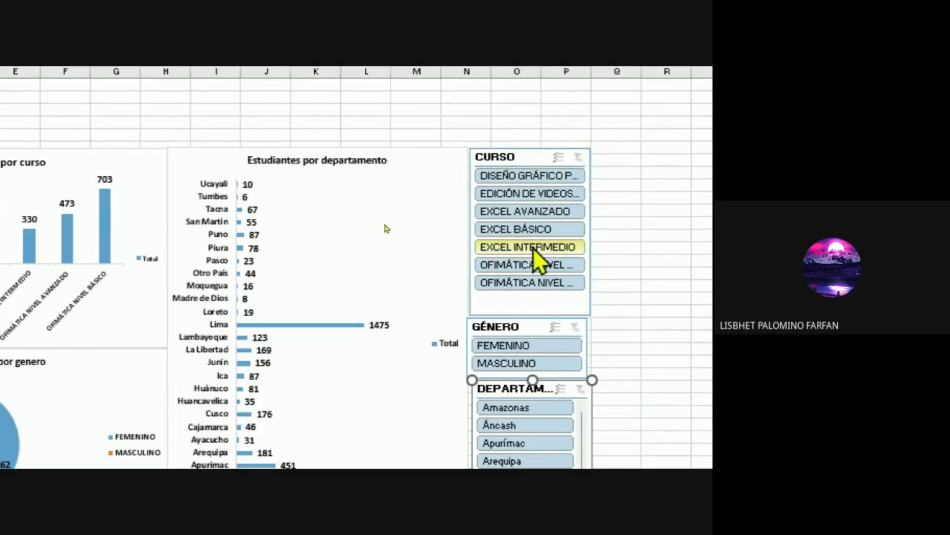
{"action": "left_click_drag", "start_coordinate": [522, 327], "coordinate": [527, 118]}
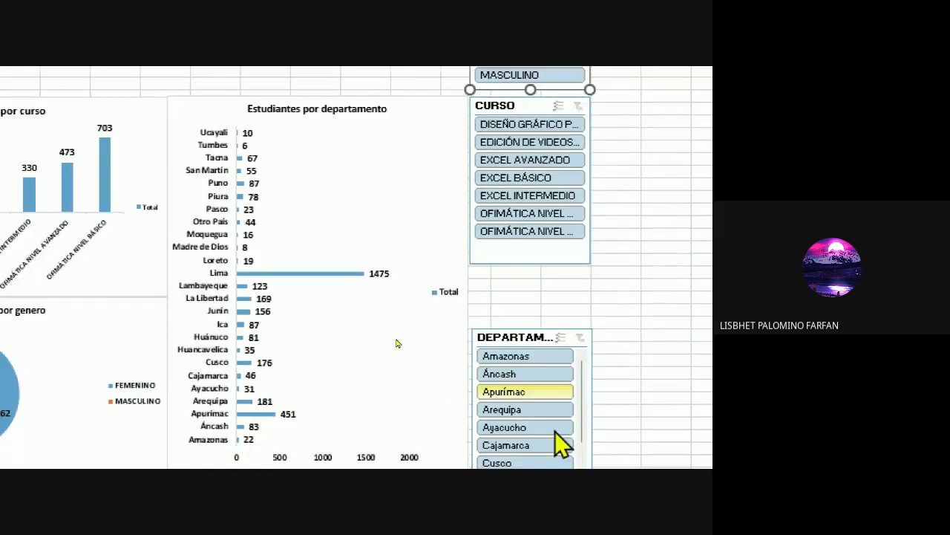
{"action": "left_click_drag", "start_coordinate": [530, 312], "coordinate": [527, 247]}
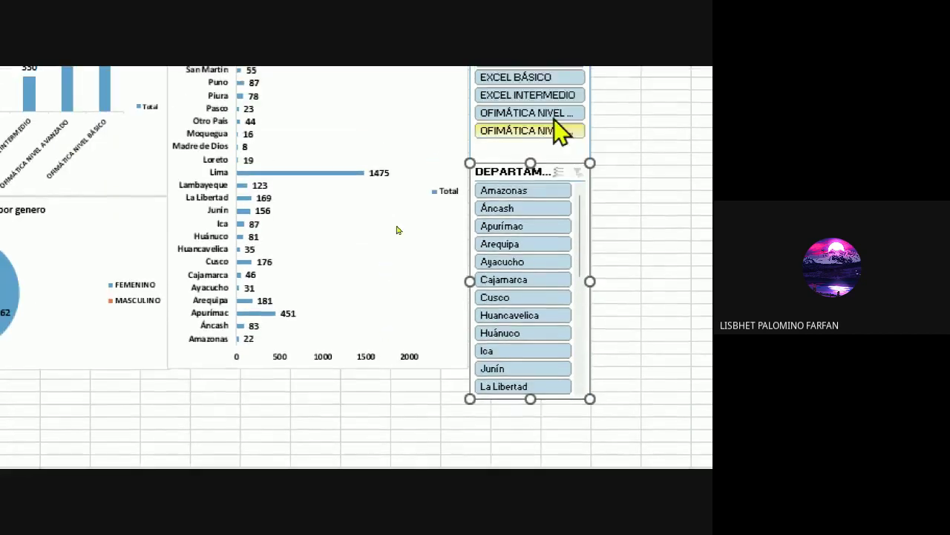
Set the DEPARTAMENTO slicer directly under CURSO and make it slightly taller
{"action": "left_click", "coordinate": [518, 358]}
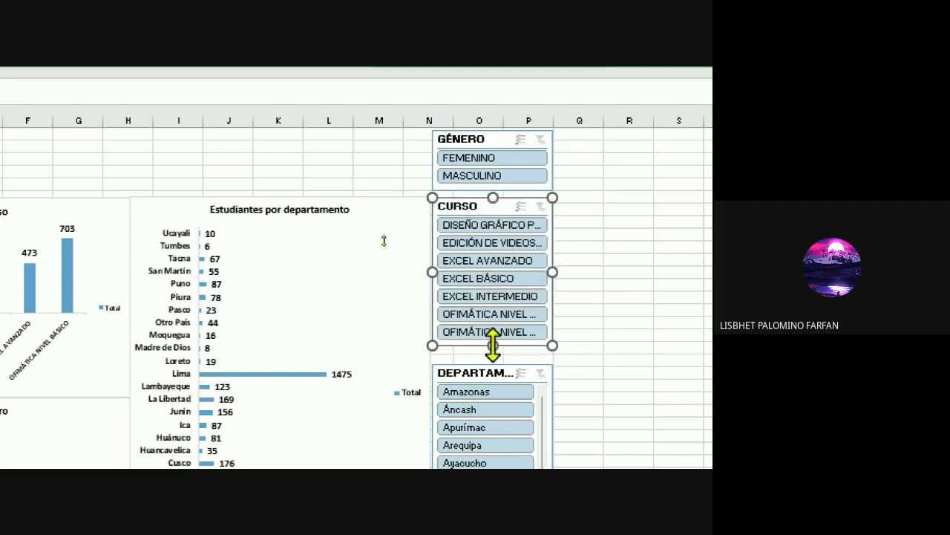
{"action": "left_click_drag", "start_coordinate": [517, 372], "coordinate": [505, 354]}
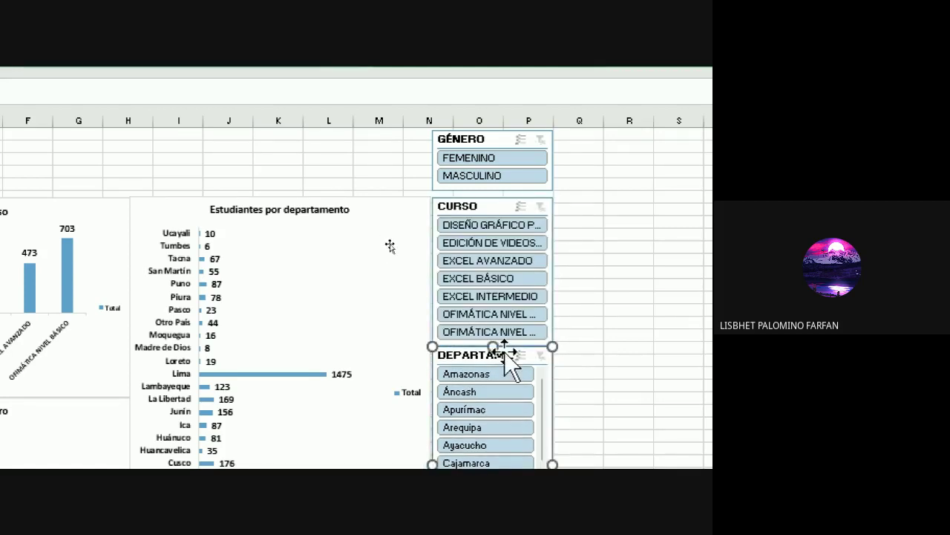
{"action": "scroll", "coordinate": [509, 364], "scroll_direction": "down", "scroll_amount": 4}
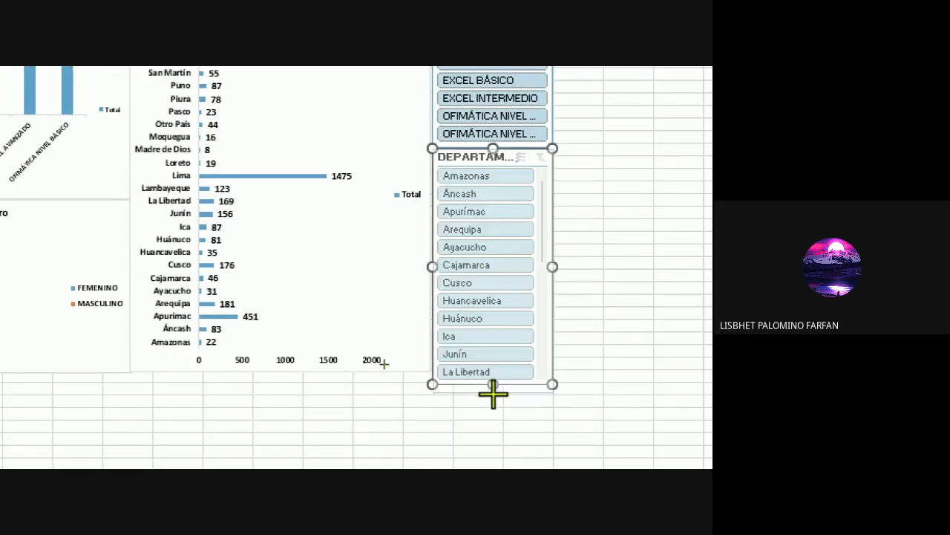
{"action": "left_click_drag", "start_coordinate": [493, 384], "coordinate": [493, 392]}
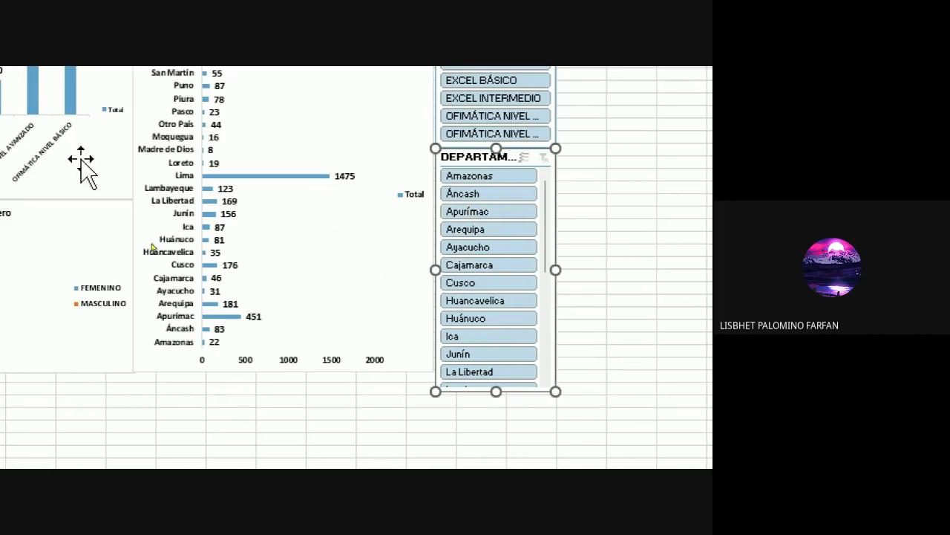
{"action": "scroll", "coordinate": [85, 164], "scroll_direction": "up", "scroll_amount": 3}
{"action": "scroll", "coordinate": [84, 163], "scroll_direction": "left", "scroll_amount": 3}
{"action": "scroll", "coordinate": [100, 111], "scroll_direction": "up", "scroll_amount": 1}
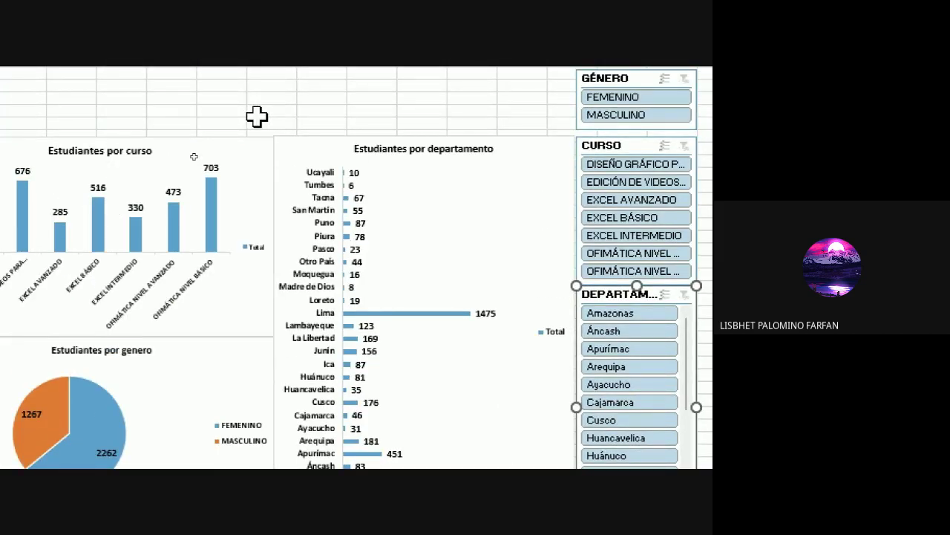
{"action": "scroll", "coordinate": [257, 115], "scroll_direction": "up", "scroll_amount": 1}
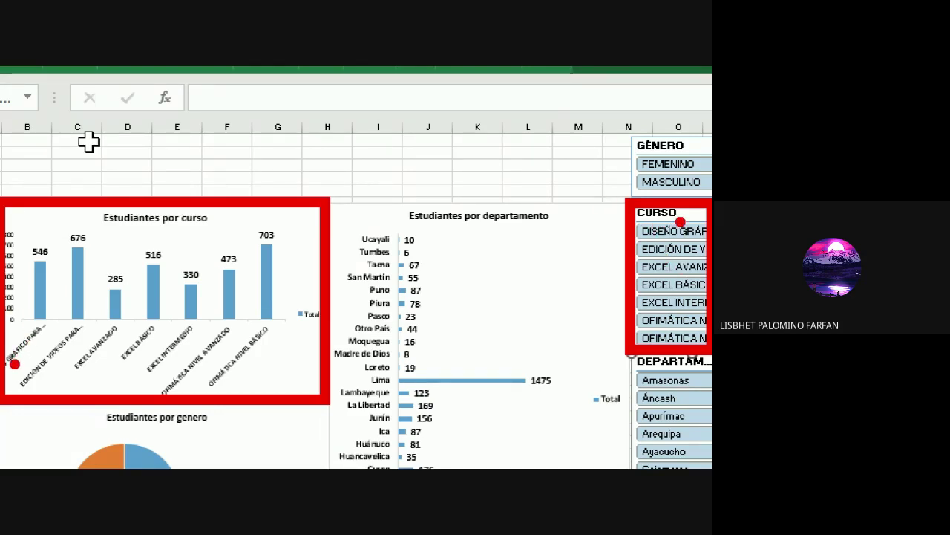
{"action": "mouse_move", "coordinate": [14, 362]}
{"action": "left_mouse_down"}
{"action": "mouse_move", "coordinate": [68, 269]}
{"action": "mouse_move", "coordinate": [48, 233]}
{"action": "mouse_move", "coordinate": [34, 238]}
{"action": "mouse_move", "coordinate": [12, 330]}
{"action": "left_mouse_up"}
{"action": "left_click", "coordinate": [39, 292]}
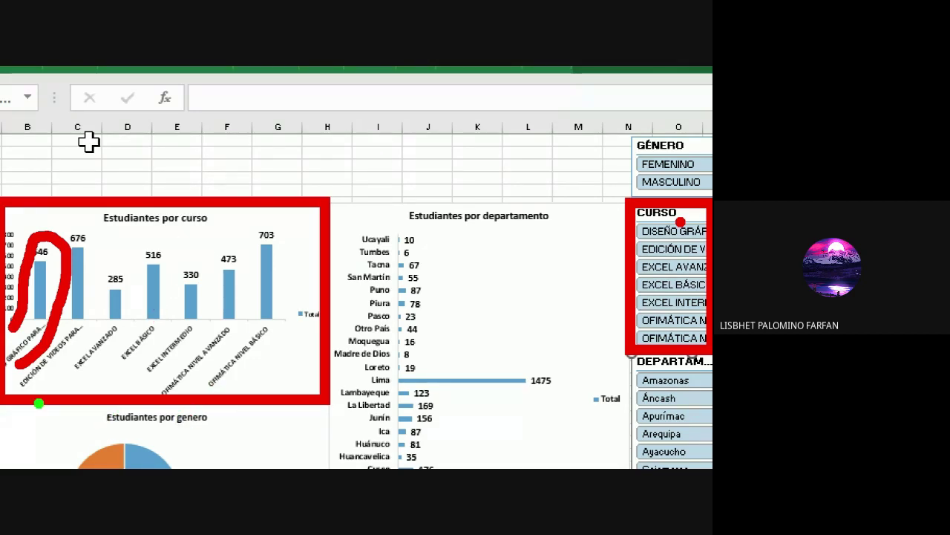
{"action": "left_click_drag", "start_coordinate": [6, 406], "coordinate": [328, 467]}
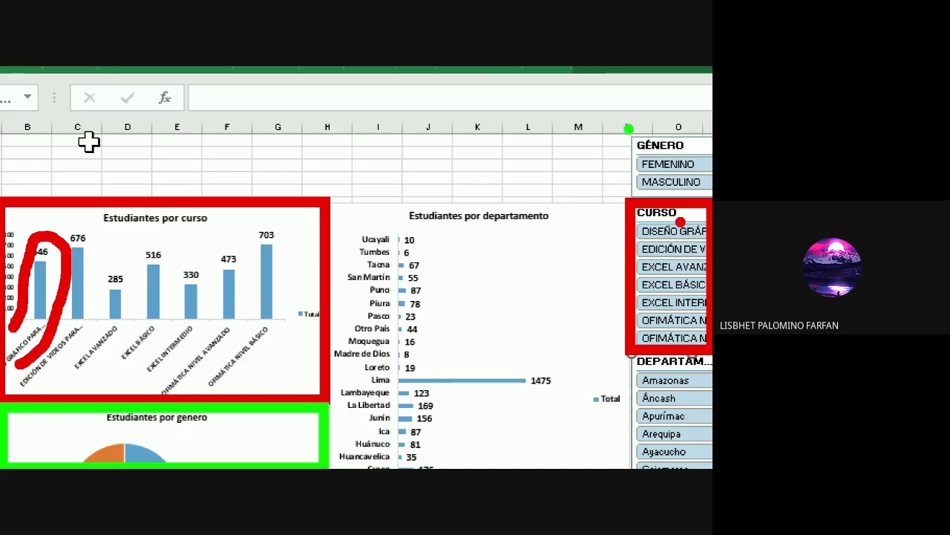
{"action": "left_click_drag", "start_coordinate": [626, 125], "coordinate": [710, 196]}
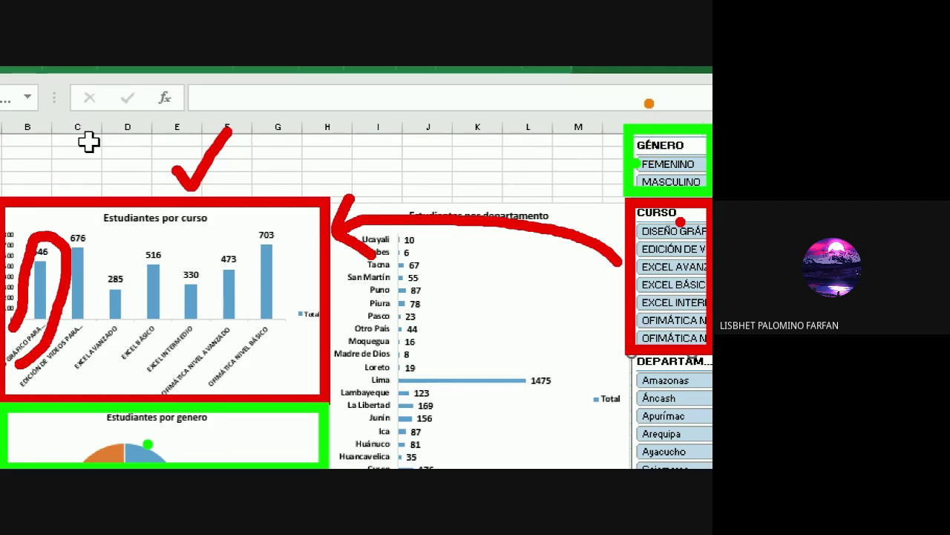
{"action": "left_click_drag", "start_coordinate": [658, 119], "coordinate": [682, 83]}
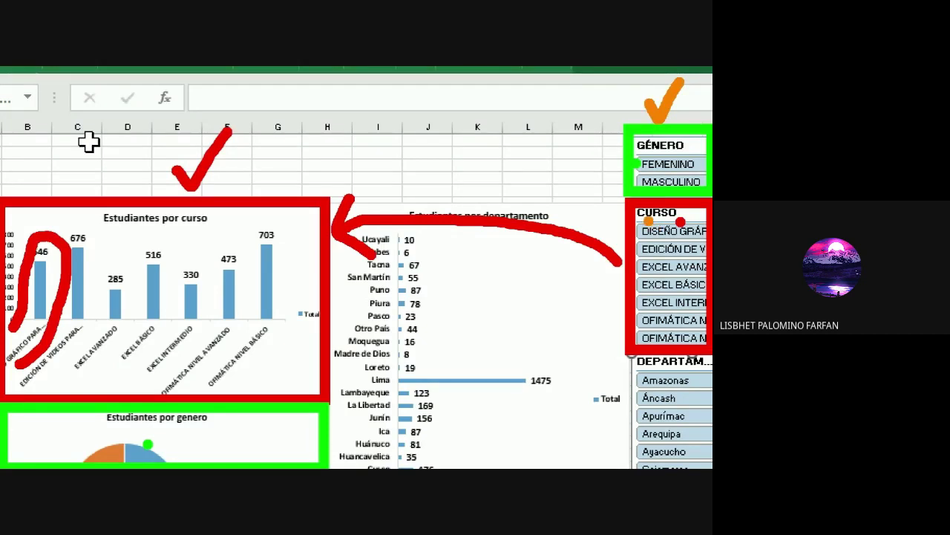
{"action": "left_click_drag", "start_coordinate": [648, 221], "coordinate": [664, 212]}
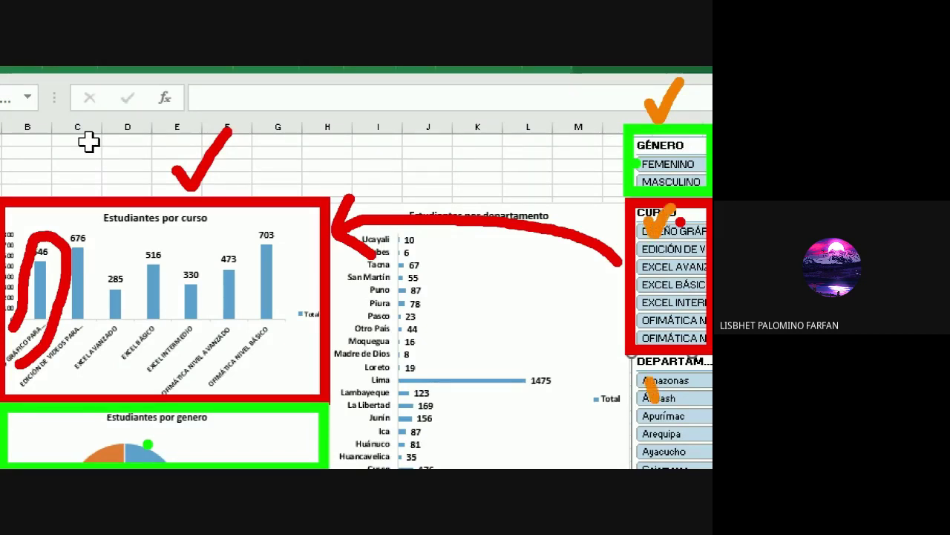
{"action": "left_click_drag", "start_coordinate": [645, 380], "coordinate": [682, 363]}
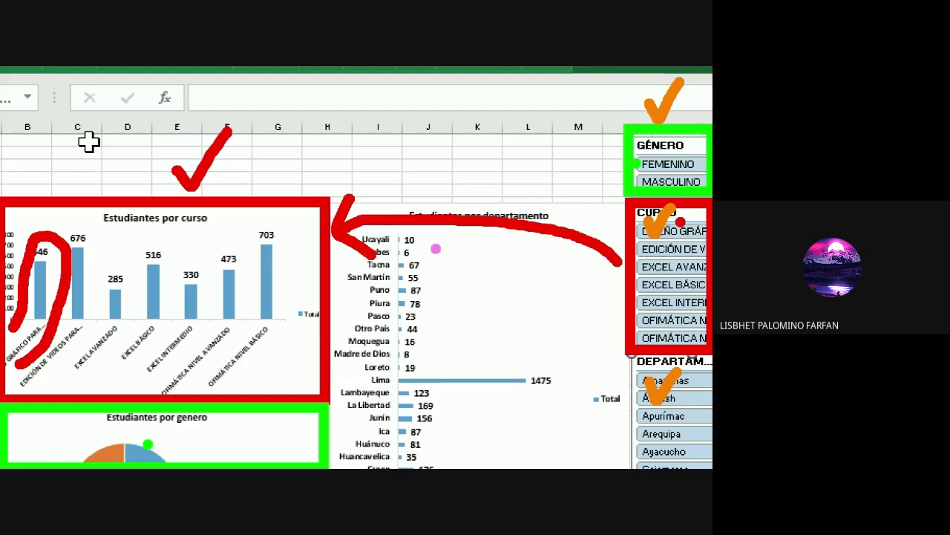
{"action": "mouse_move", "coordinate": [436, 249]}
{"action": "left_mouse_down"}
{"action": "mouse_move", "coordinate": [452, 288]}
{"action": "mouse_move", "coordinate": [501, 232]}
{"action": "left_mouse_up"}
{"action": "mouse_move", "coordinate": [198, 248]}
{"action": "left_mouse_down"}
{"action": "mouse_move", "coordinate": [223, 298]}
{"action": "mouse_move", "coordinate": [267, 217]}
{"action": "left_mouse_up"}
{"action": "left_click_drag", "start_coordinate": [207, 427], "coordinate": [262, 422]}
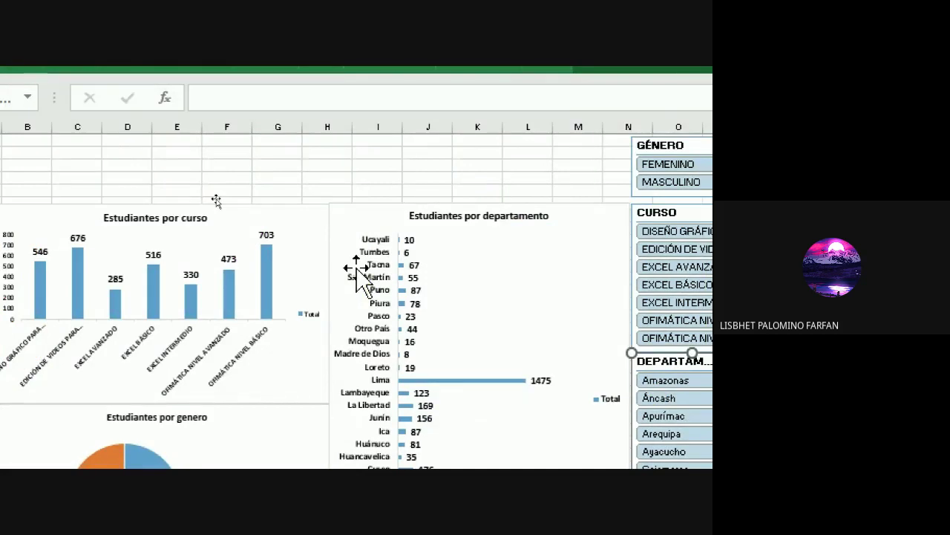
Filter the GÉNERO slicer to FEMENINO students only
{"action": "scroll", "coordinate": [493, 195], "scroll_direction": "right", "scroll_amount": 1}
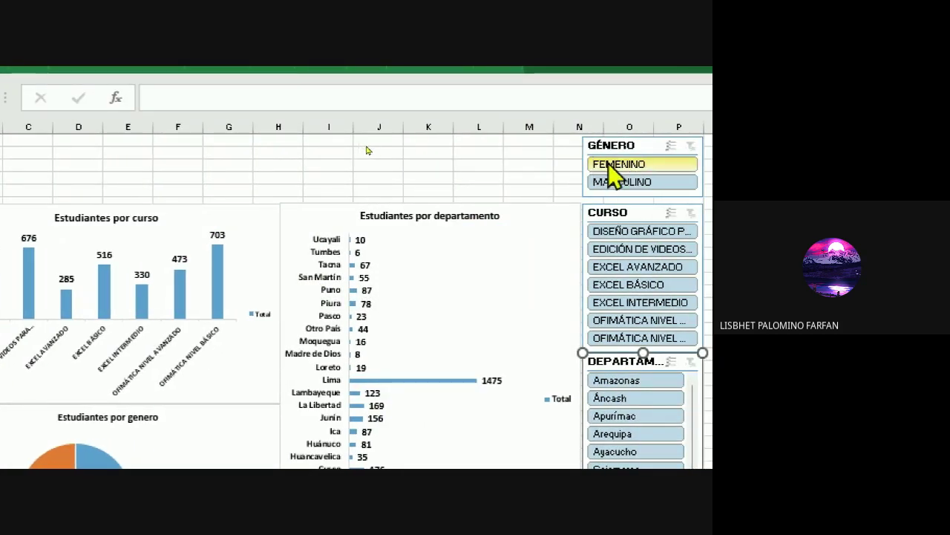
{"action": "left_click", "coordinate": [609, 164]}
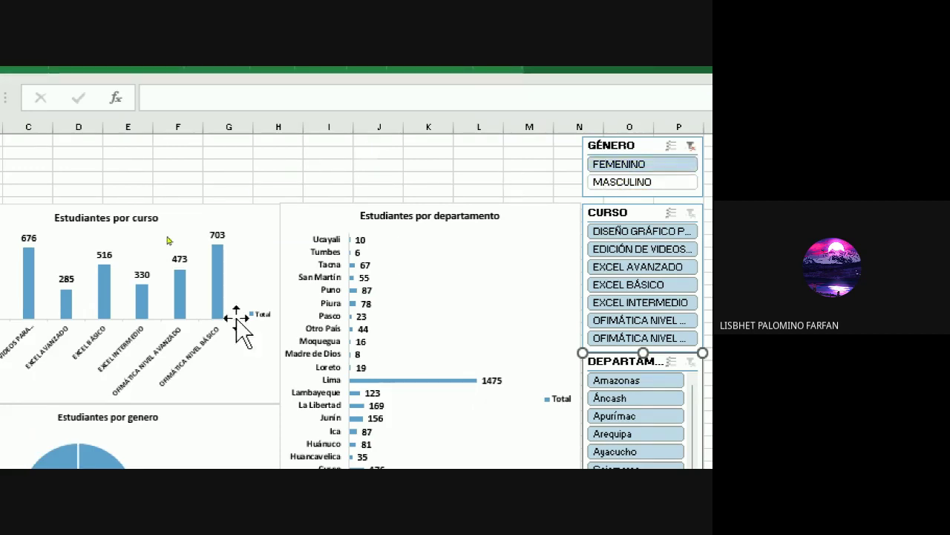
{"action": "scroll", "coordinate": [93, 424], "scroll_direction": "down", "scroll_amount": 4}
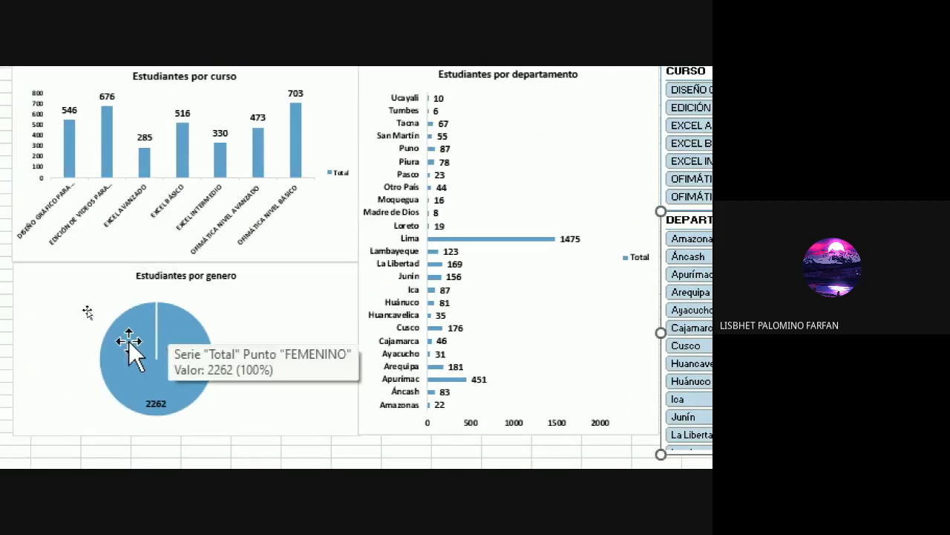
{"action": "scroll", "coordinate": [185, 111], "scroll_direction": "up", "scroll_amount": 1}
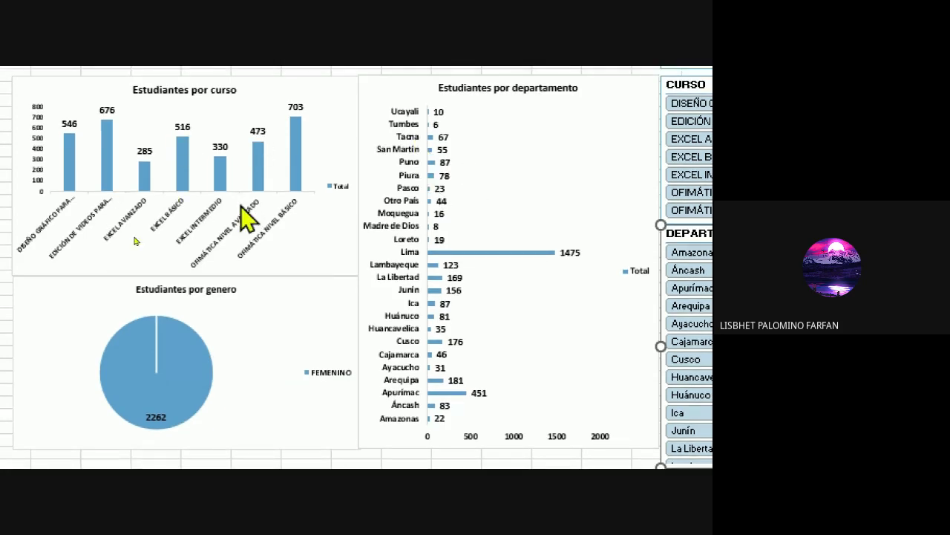
Scroll the worksheet until the CURSO and DEPARTAMENTO slicers beside the charts are visible
{"action": "mouse_move", "coordinate": [123, 334]}
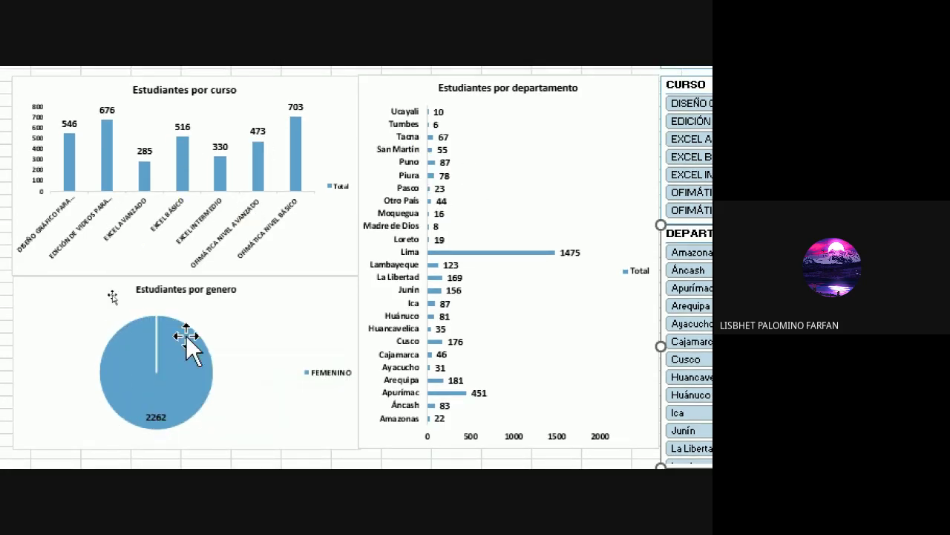
{"action": "scroll", "coordinate": [568, 130], "scroll_direction": "up", "scroll_amount": 1}
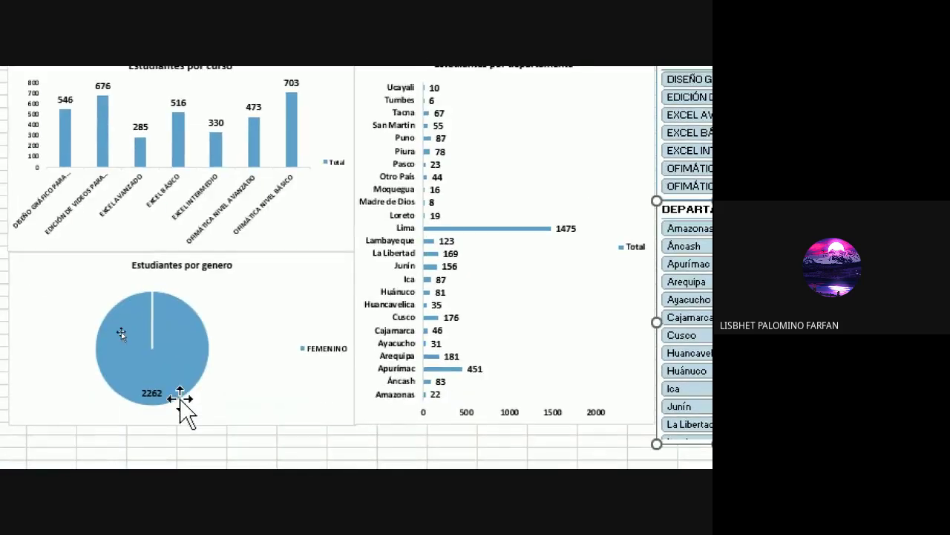
{"action": "mouse_move", "coordinate": [119, 363]}
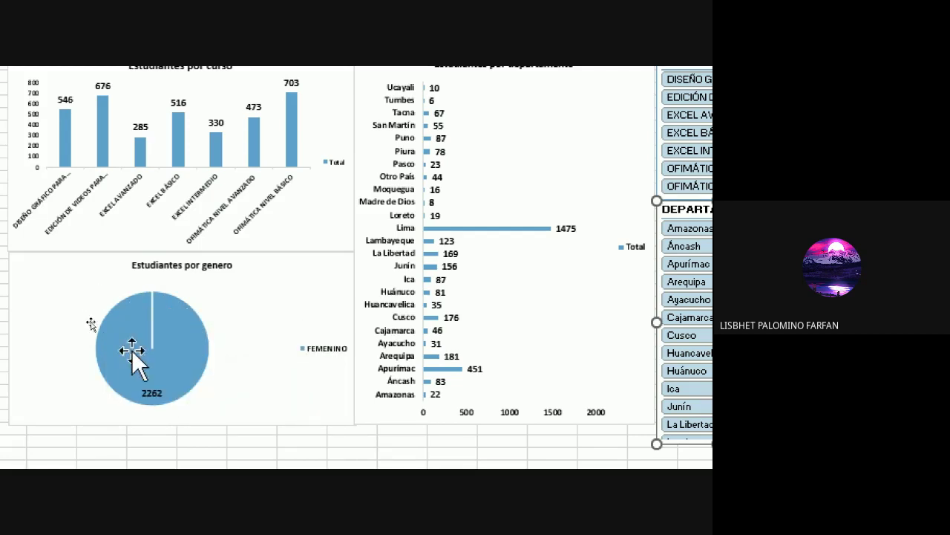
{"action": "mouse_move", "coordinate": [169, 401]}
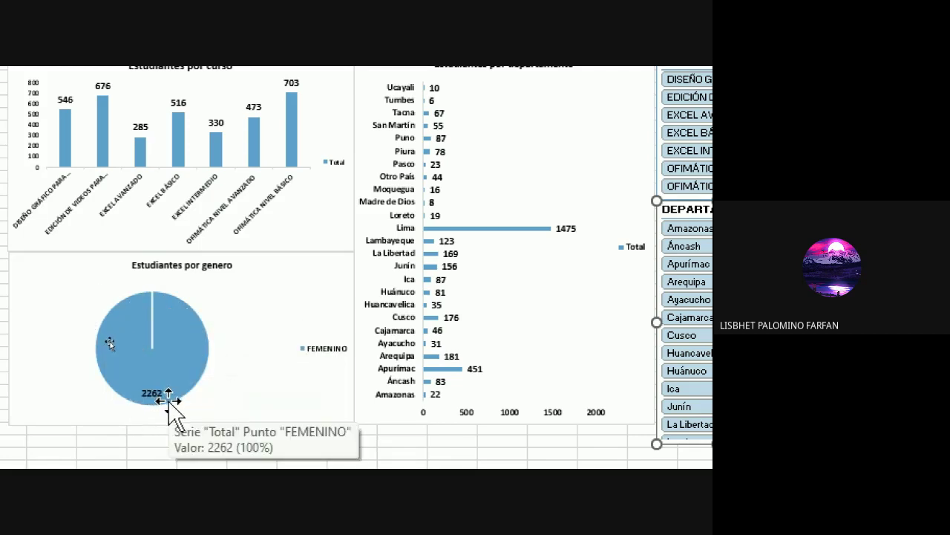
{"action": "scroll", "coordinate": [271, 111], "scroll_direction": "up", "scroll_amount": 2}
{"action": "scroll", "coordinate": [142, 132], "scroll_direction": "up", "scroll_amount": 1}
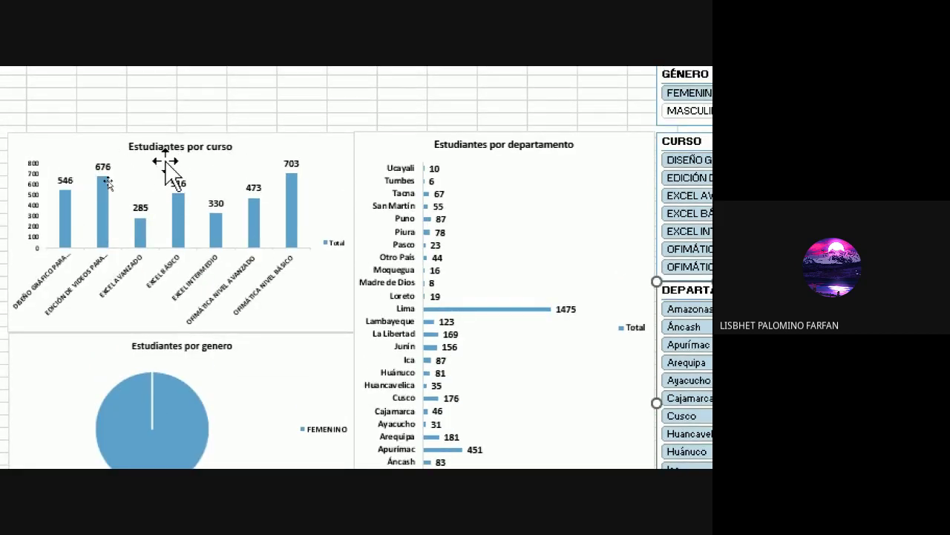
{"action": "scroll", "coordinate": [142, 213], "scroll_direction": "down", "scroll_amount": 2}
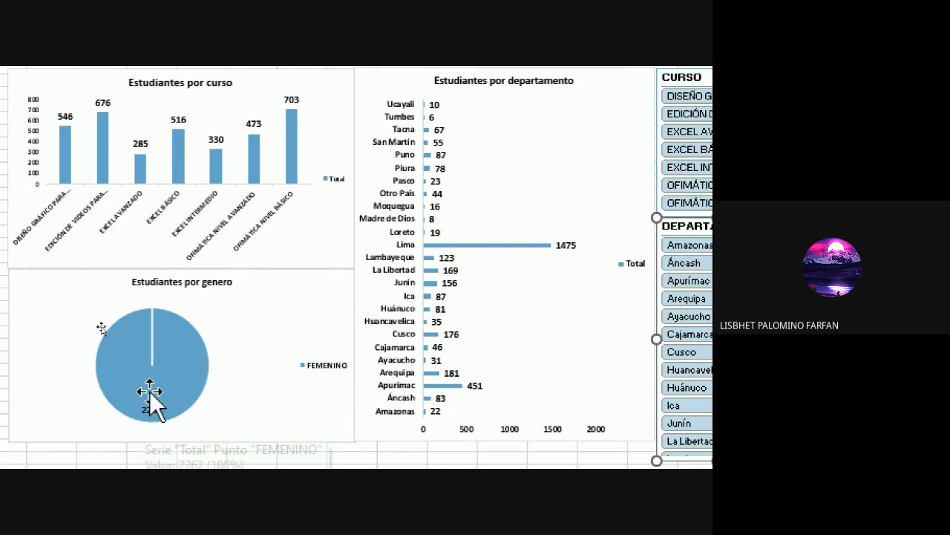
{"action": "mouse_move", "coordinate": [130, 416]}
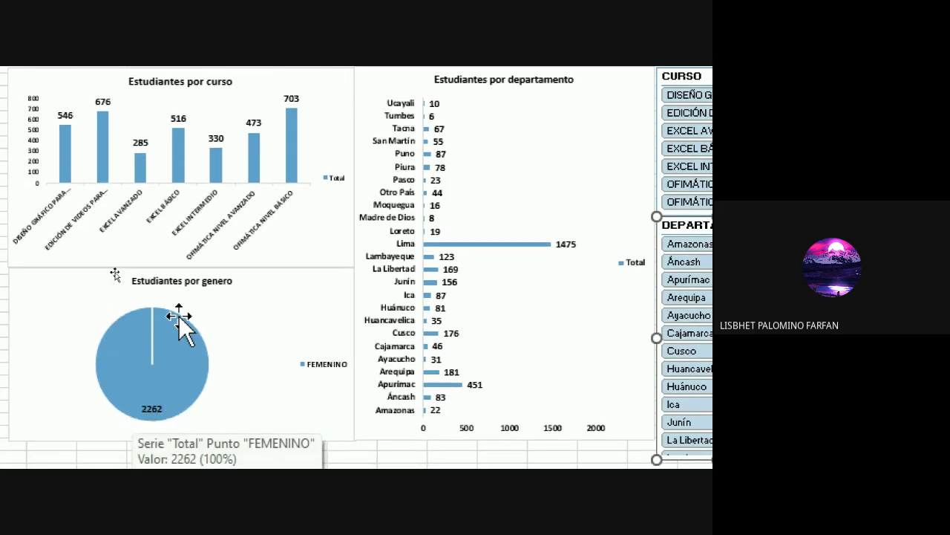
{"action": "scroll", "coordinate": [132, 122], "scroll_direction": "up", "scroll_amount": 1}
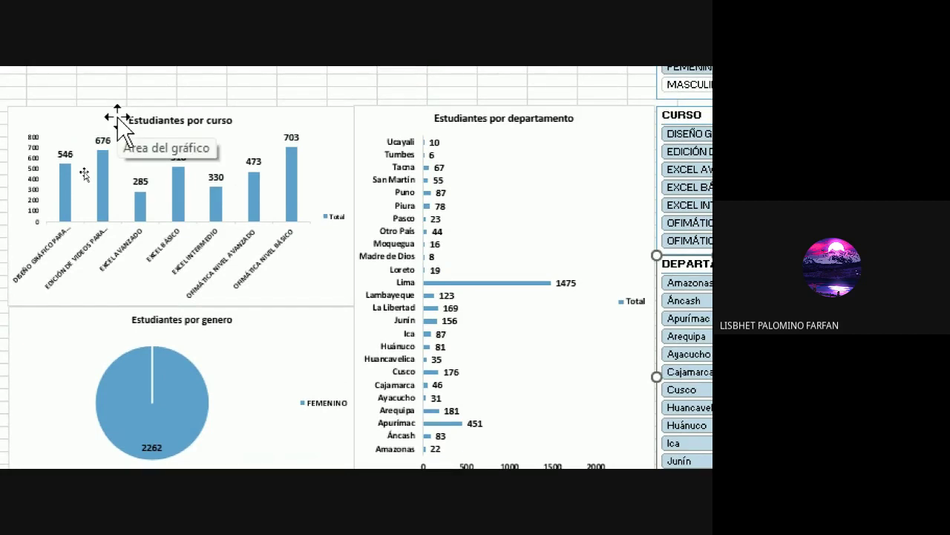
{"action": "scroll", "coordinate": [97, 167], "scroll_direction": "left", "scroll_amount": 1}
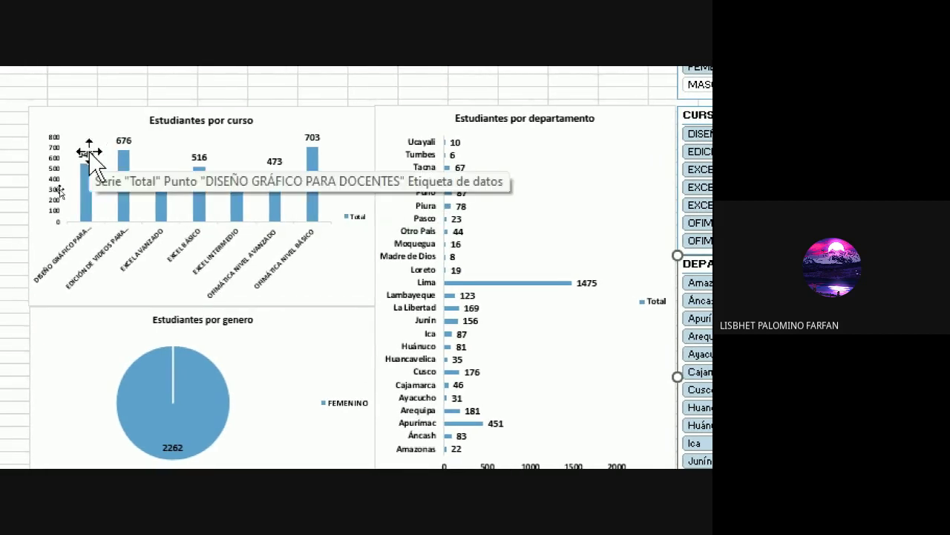
{"action": "scroll", "coordinate": [95, 250], "scroll_direction": "left", "scroll_amount": 1}
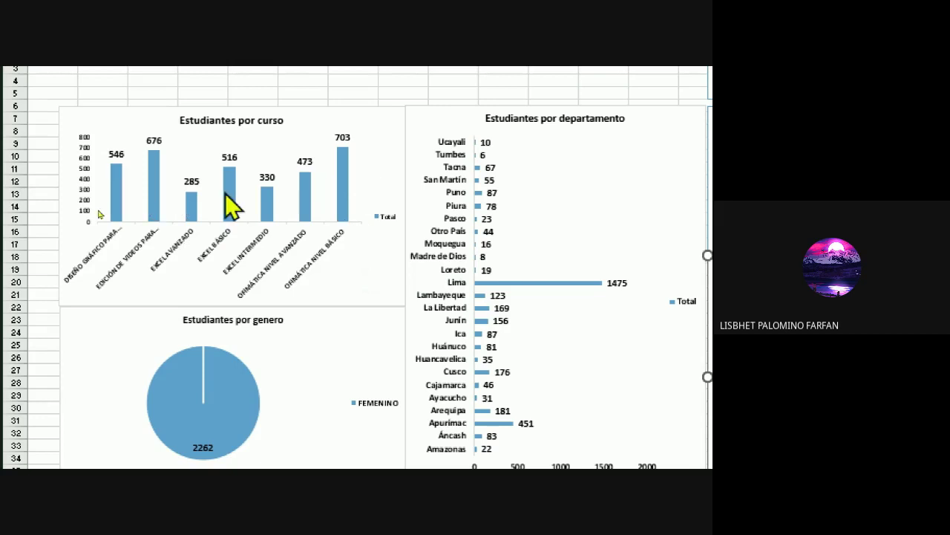
{"action": "scroll", "coordinate": [199, 418], "scroll_direction": "down", "scroll_amount": 1}
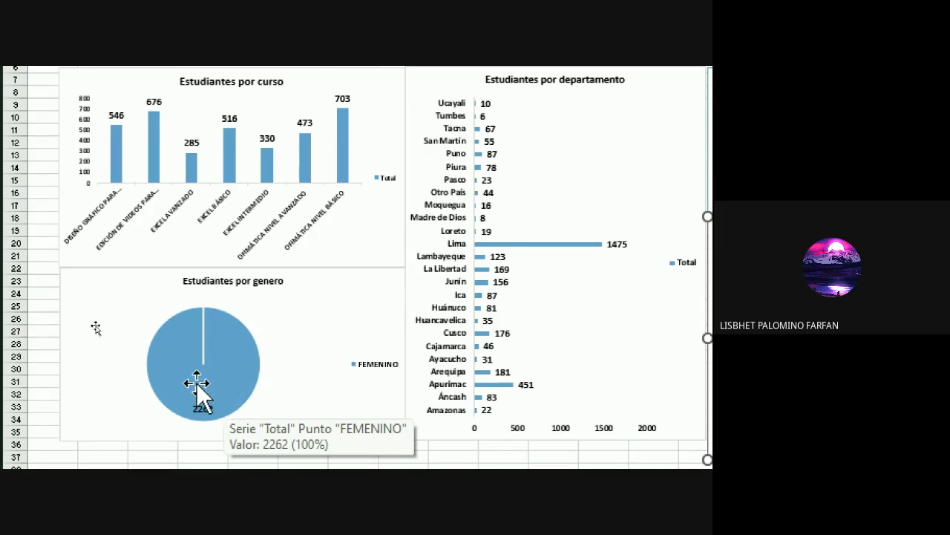
{"action": "scroll", "coordinate": [171, 413], "scroll_direction": "down", "scroll_amount": 1}
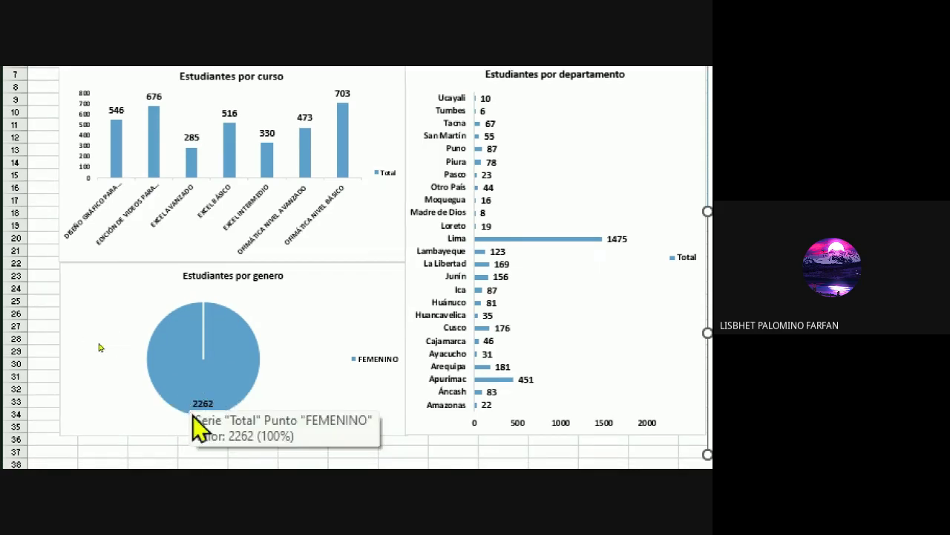
{"action": "scroll", "coordinate": [476, 141], "scroll_direction": "up", "scroll_amount": 1}
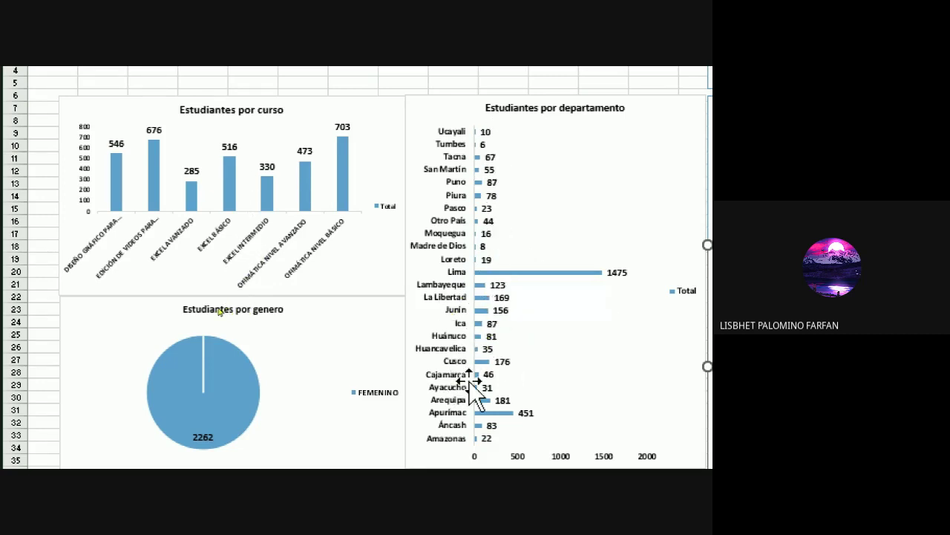
{"action": "scroll", "coordinate": [228, 414], "scroll_direction": "down", "scroll_amount": 1}
{"action": "scroll", "coordinate": [228, 415], "scroll_direction": "down", "scroll_amount": 1}
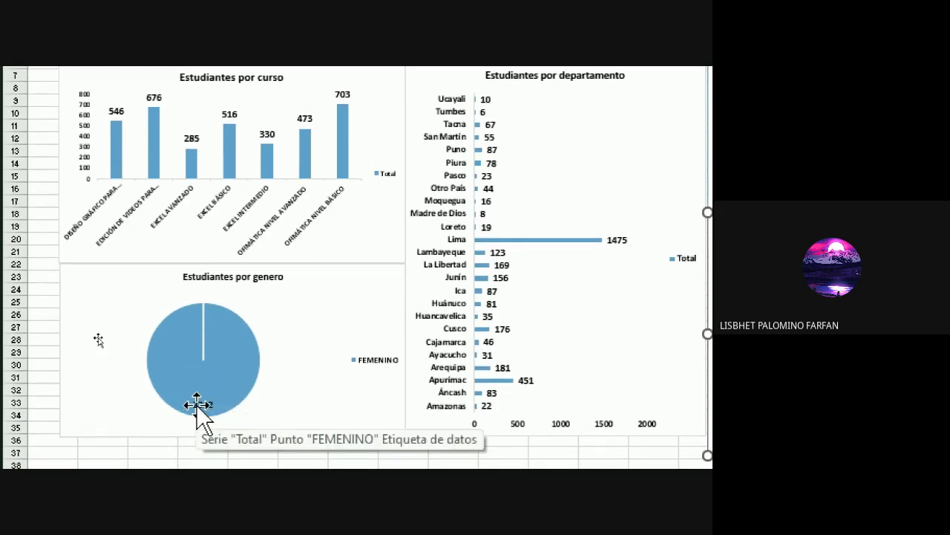
{"action": "scroll", "coordinate": [621, 159], "scroll_direction": "right", "scroll_amount": 3}
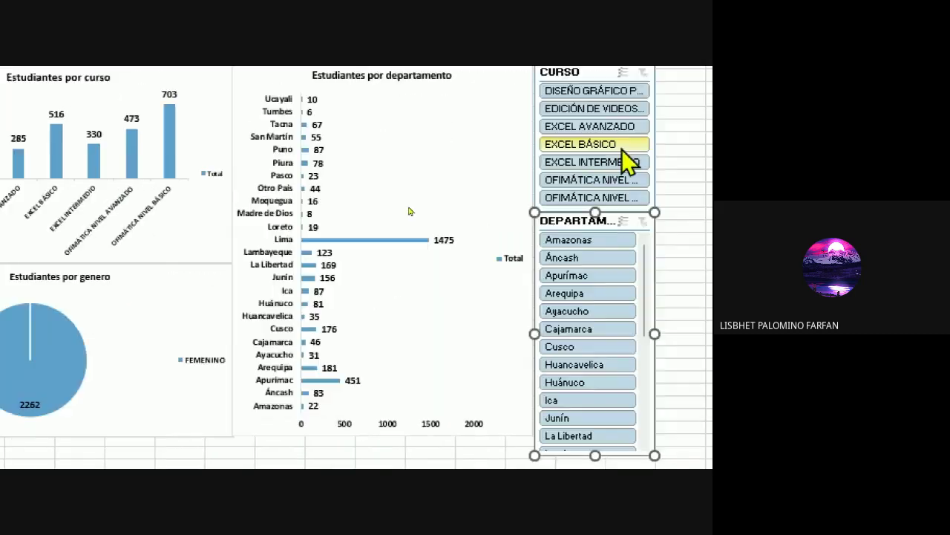
{"action": "scroll", "coordinate": [621, 128], "scroll_direction": "right", "scroll_amount": 3}
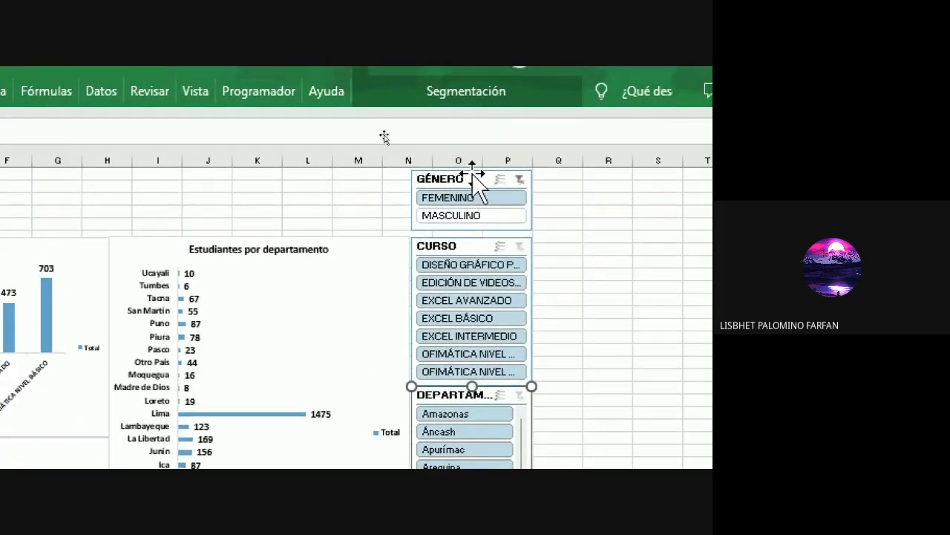
Clear the GÉNERO slicer's FEMENINO filter and deselect the slicers
{"action": "left_click", "coordinate": [473, 177]}
{"action": "left_click", "coordinate": [475, 244]}
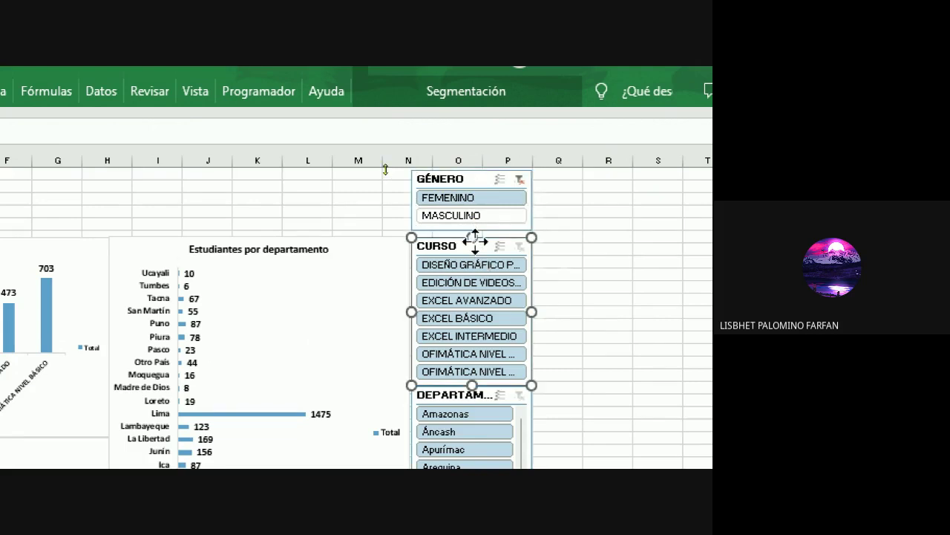
{"action": "left_click", "coordinate": [487, 394]}
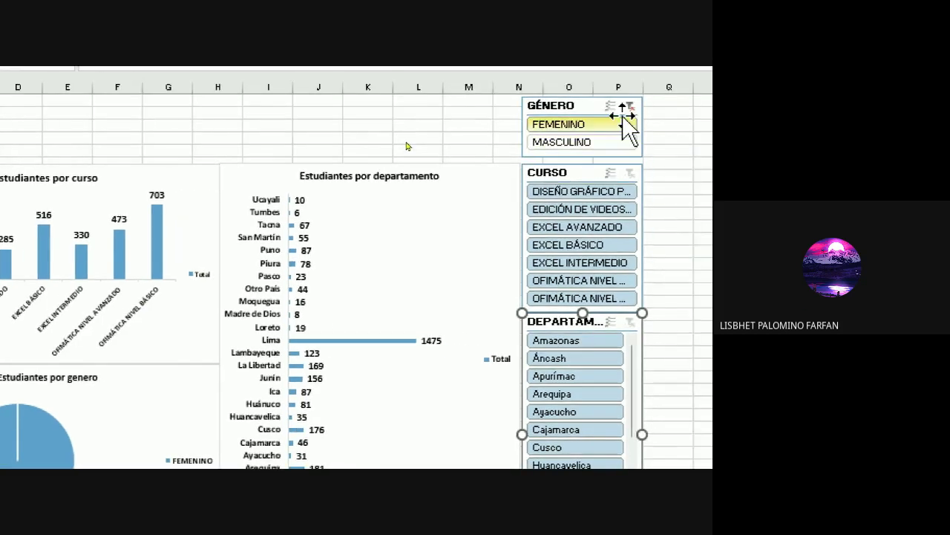
{"action": "left_click", "coordinate": [620, 120]}
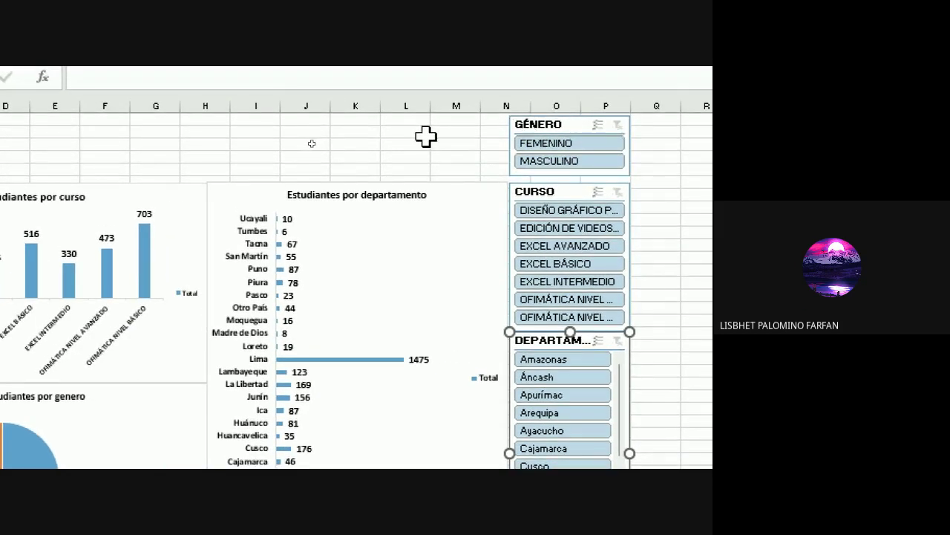
{"action": "left_click", "coordinate": [424, 133]}
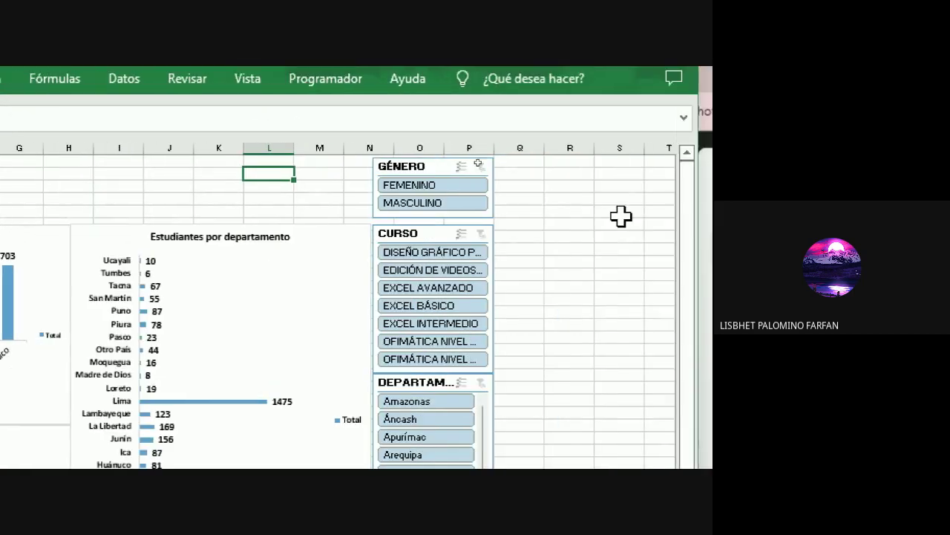
Open Conexiones de informes for the GÉNERO slicer
{"action": "right_click", "coordinate": [414, 178]}
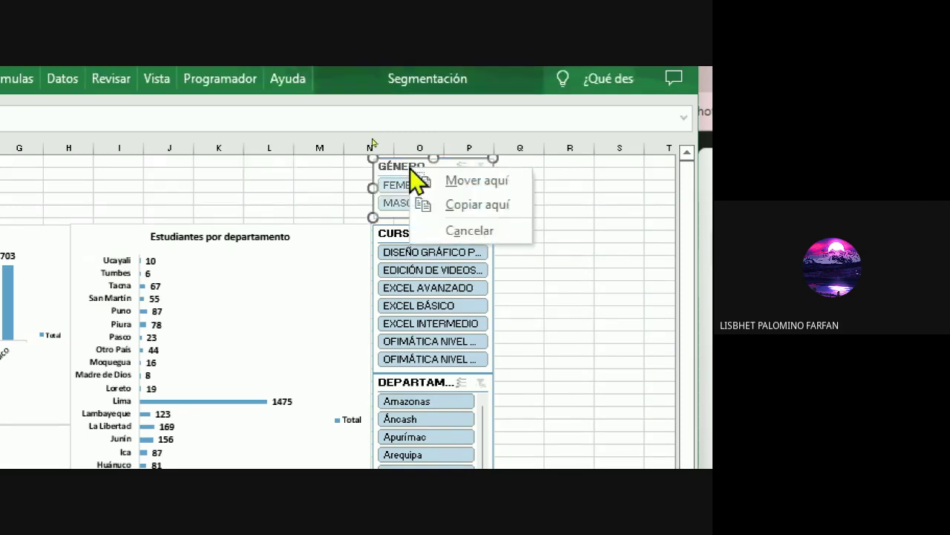
{"action": "key", "text": "Escape"}
{"action": "right_click", "coordinate": [406, 164]}
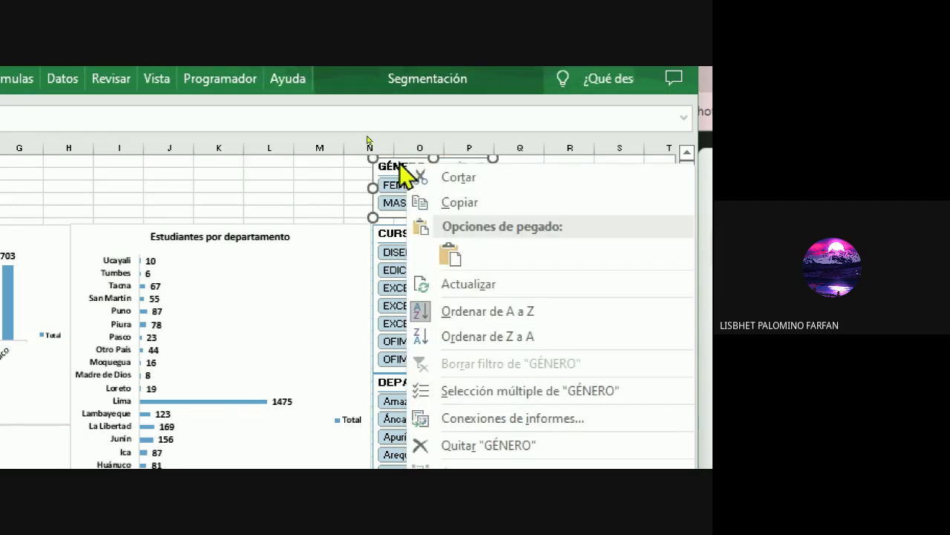
{"action": "right_click", "coordinate": [400, 162]}
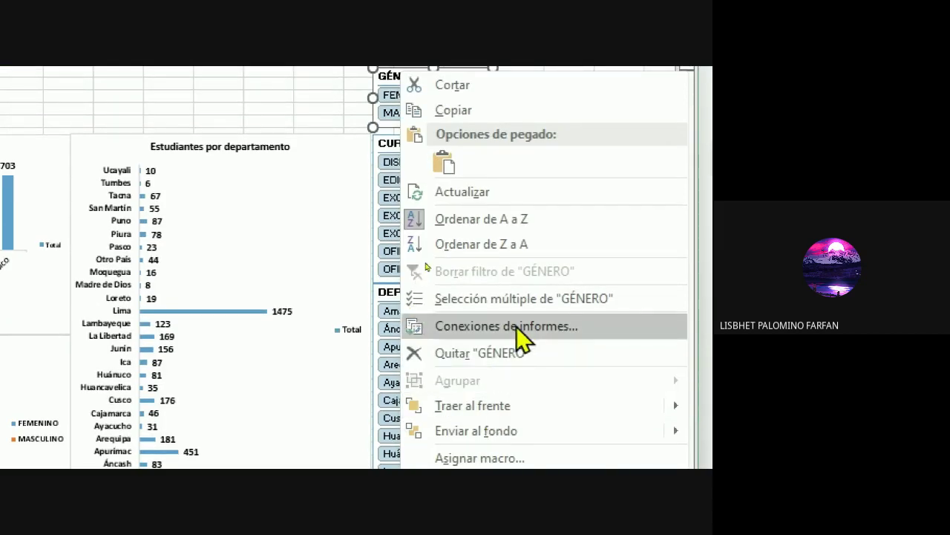
{"action": "left_click", "coordinate": [595, 325]}
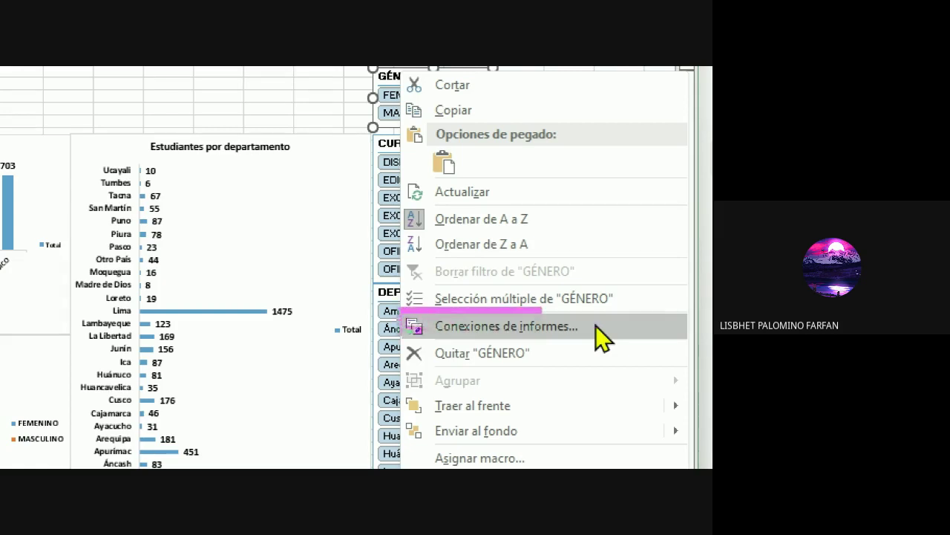
{"action": "left_click", "coordinate": [597, 327]}
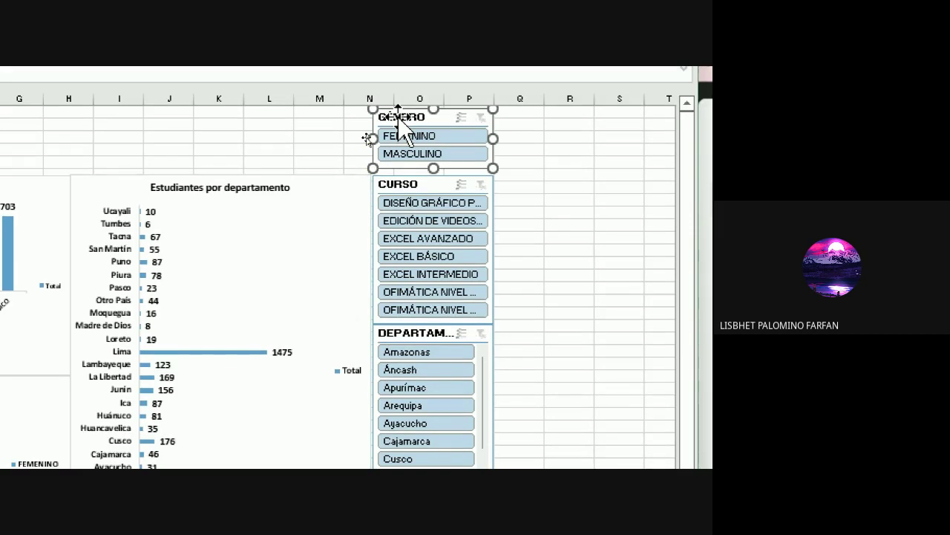
{"action": "right_click", "coordinate": [400, 121]}
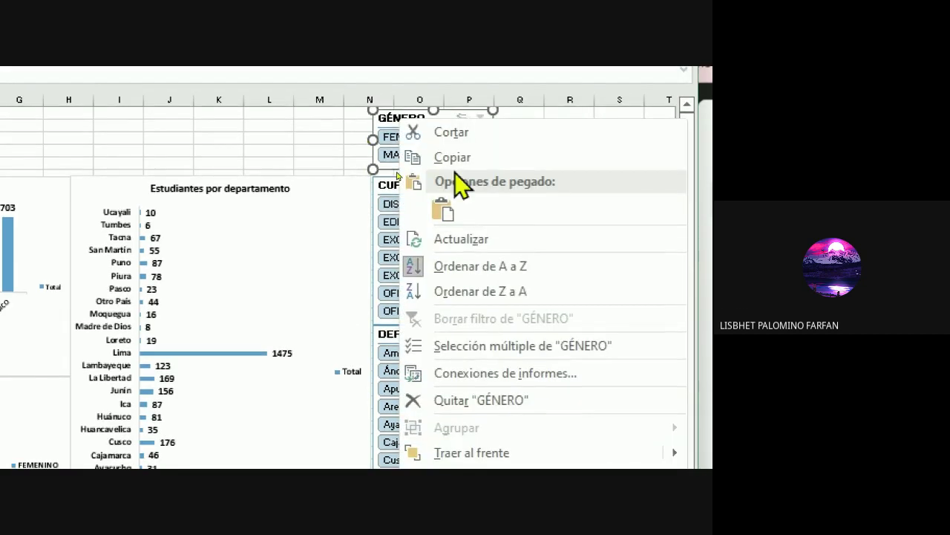
{"action": "left_click", "coordinate": [465, 374]}
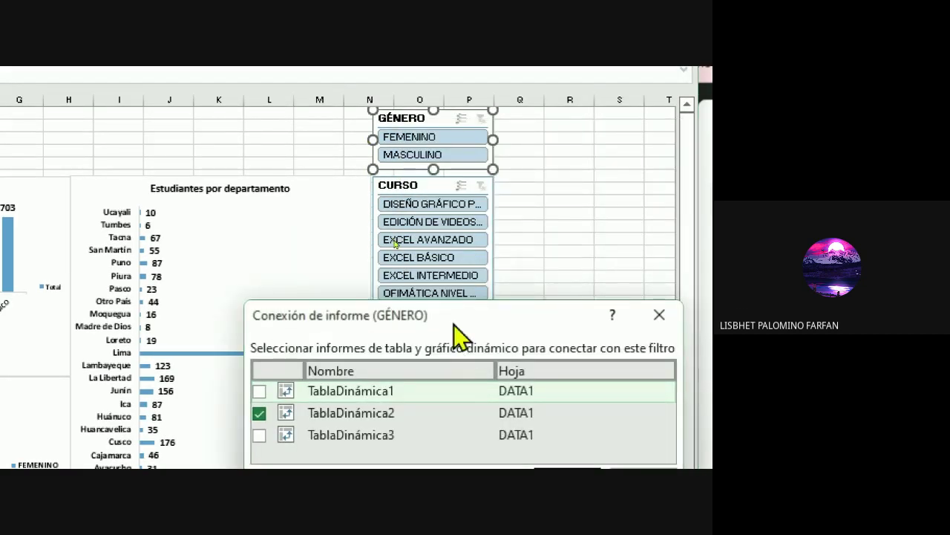
{"action": "left_click_drag", "start_coordinate": [452, 308], "coordinate": [429, 235]}
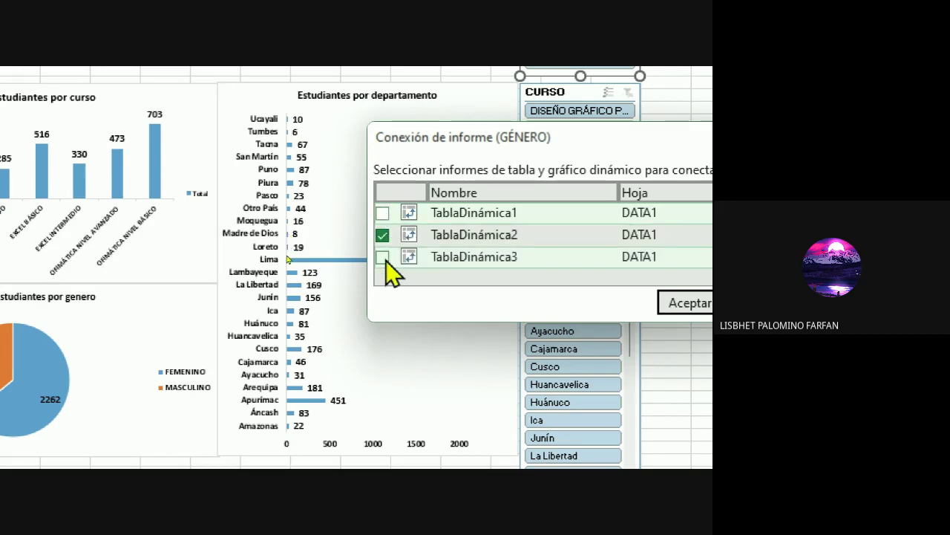
Tick TablaDinámica1 and TablaDinámica3 and confirm with Aceptar
{"action": "left_click", "coordinate": [383, 213]}
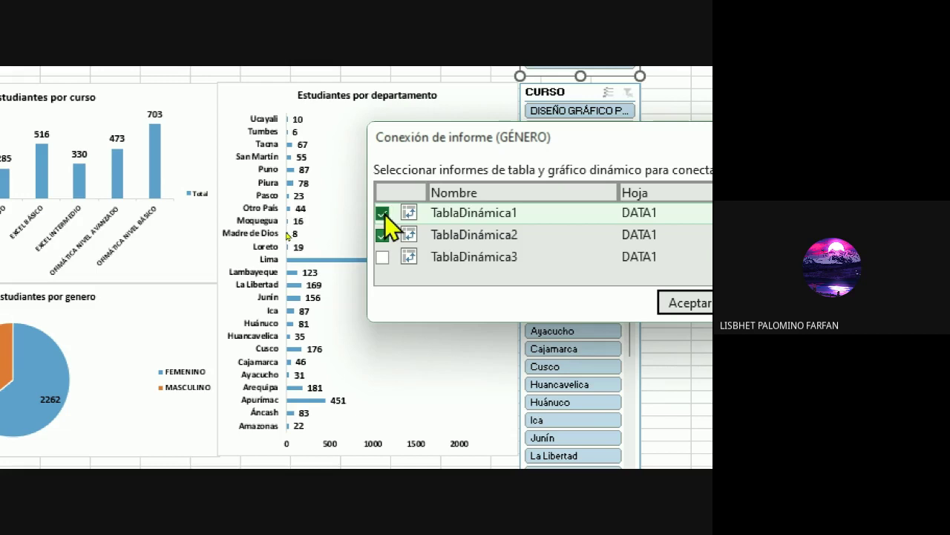
{"action": "left_click", "coordinate": [382, 257]}
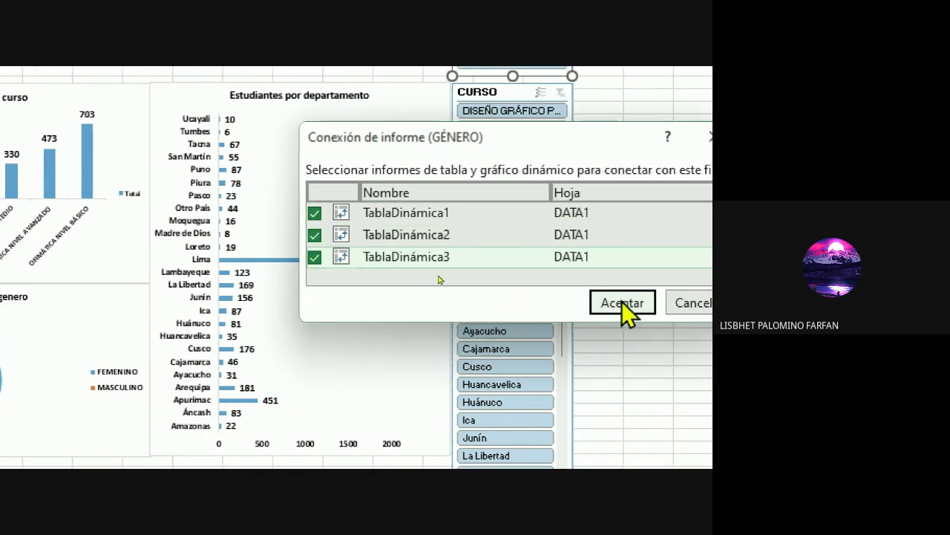
{"action": "left_click", "coordinate": [622, 301]}
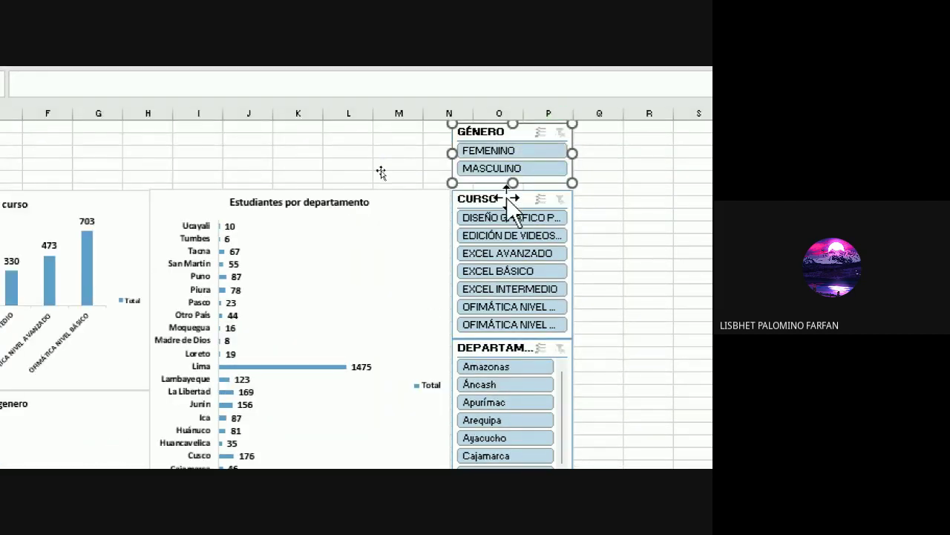
Link the CURSO slicer to TablaDinámica2 and TablaDinámica3 through Conexiones de informes
{"action": "left_click", "coordinate": [508, 199]}
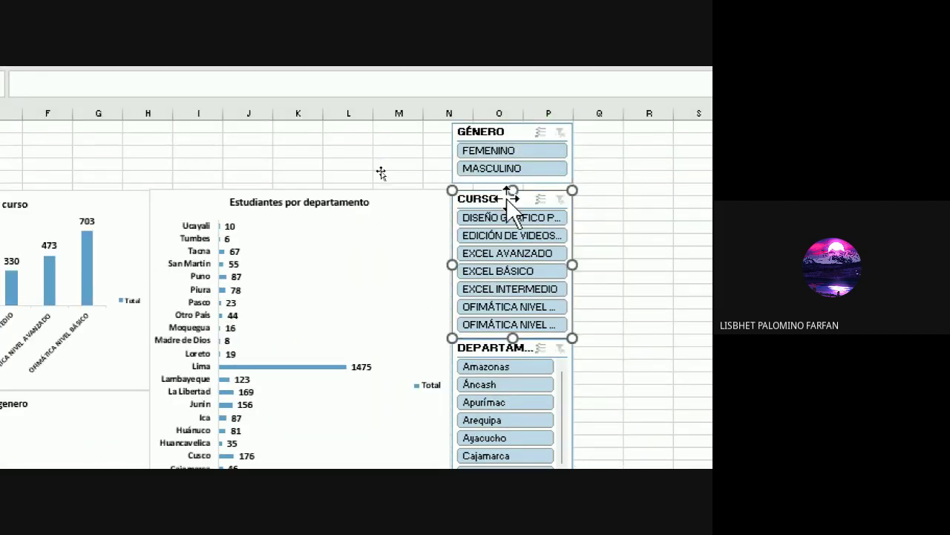
{"action": "left_click", "coordinate": [519, 350]}
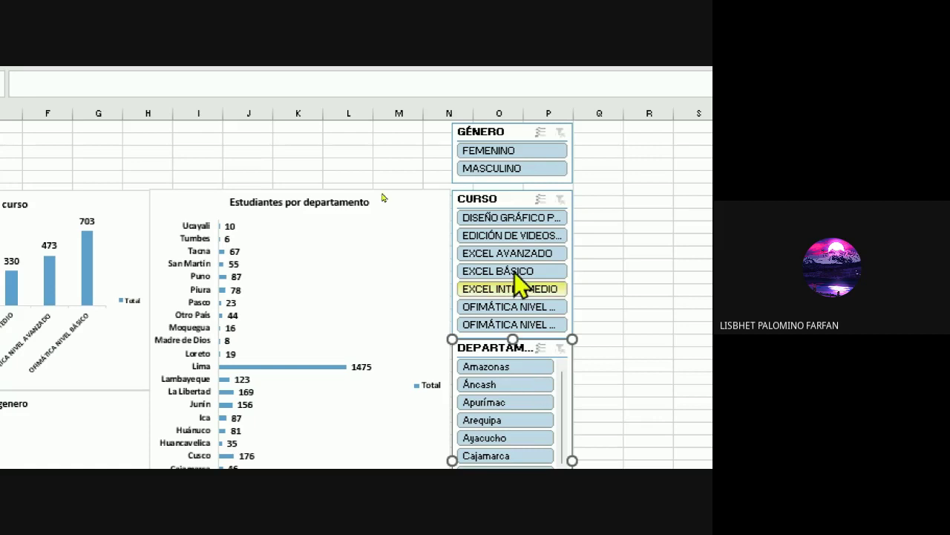
{"action": "left_click", "coordinate": [504, 199]}
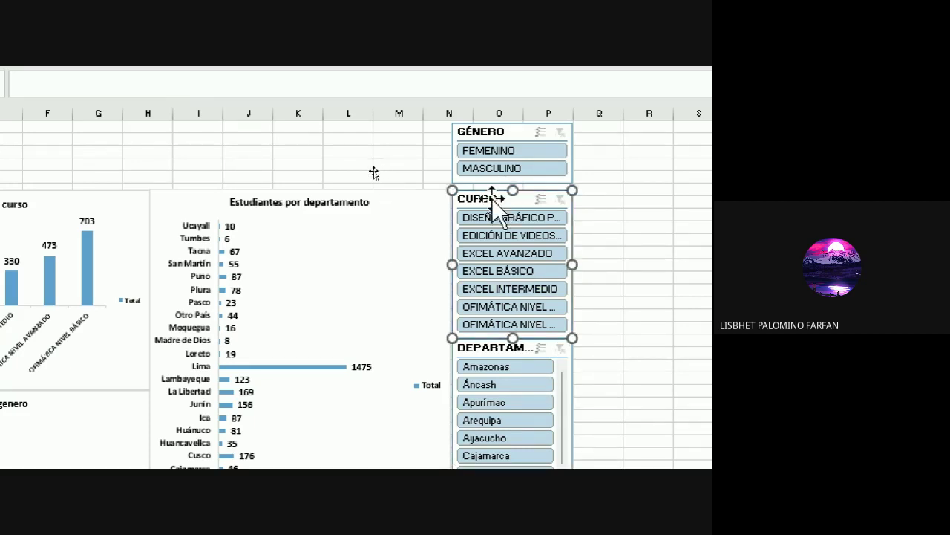
{"action": "right_click", "coordinate": [493, 207]}
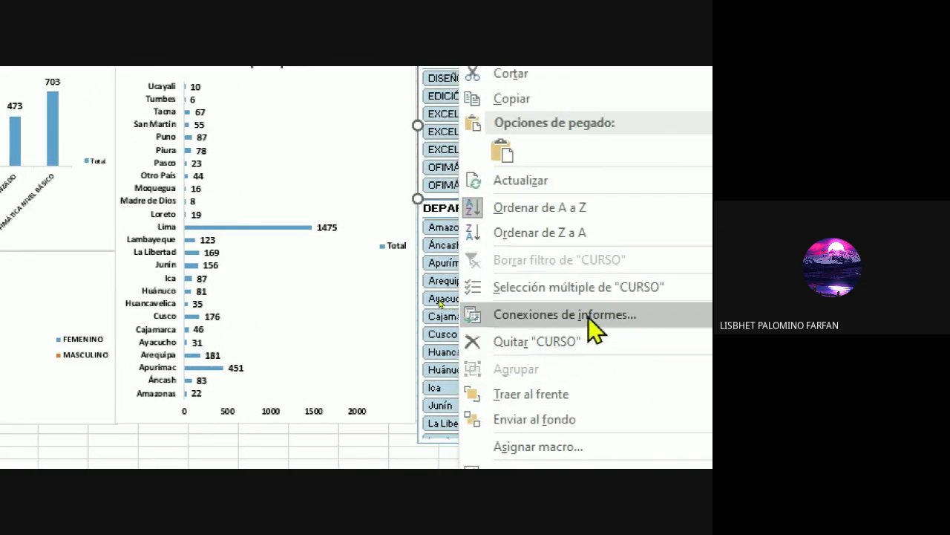
{"action": "left_click", "coordinate": [587, 316]}
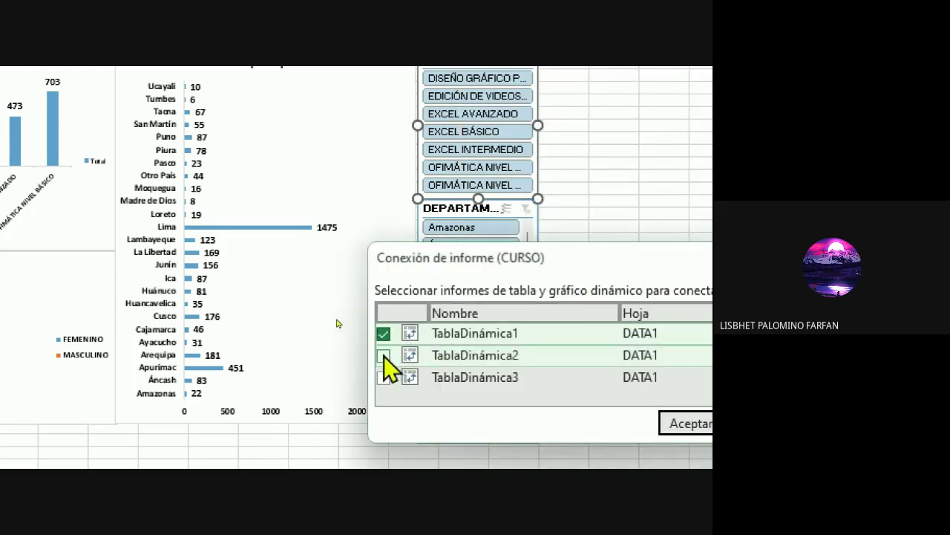
{"action": "left_click", "coordinate": [384, 356]}
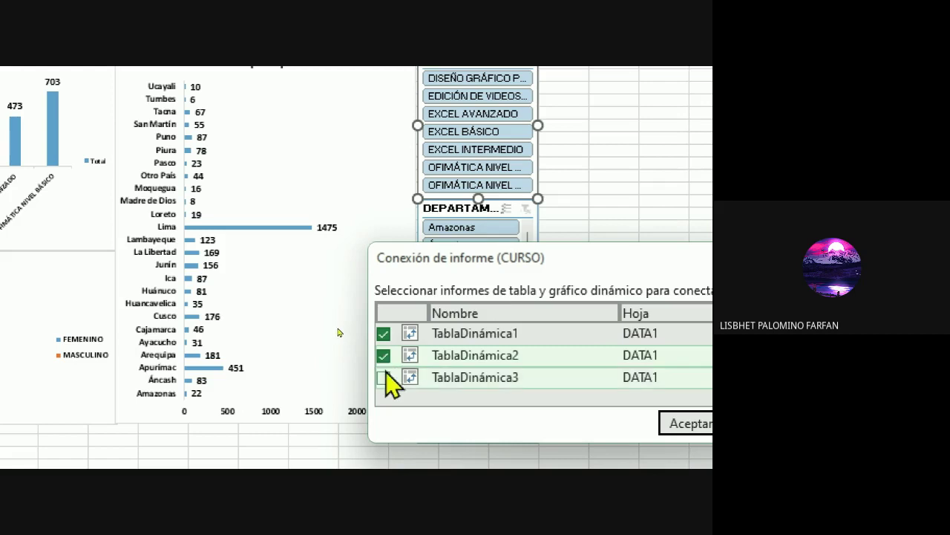
{"action": "left_click", "coordinate": [384, 378]}
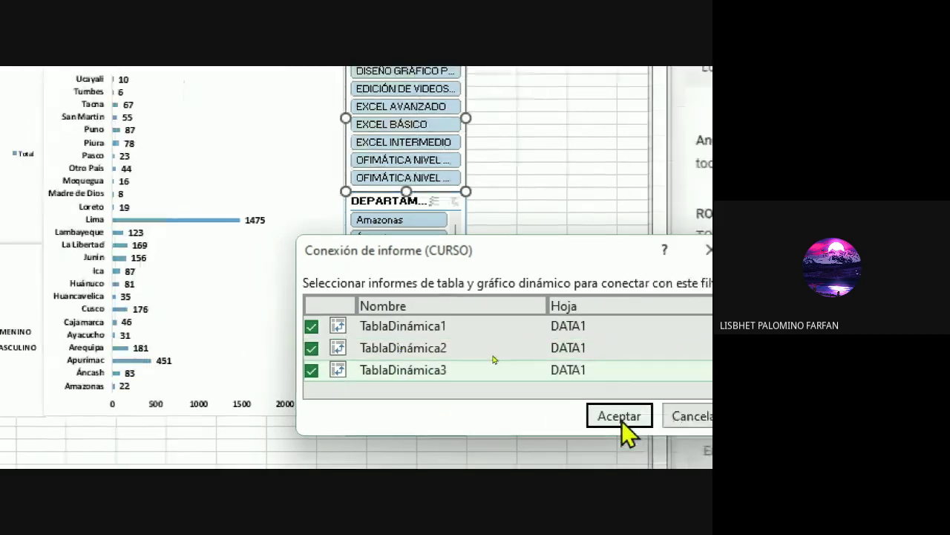
{"action": "left_click", "coordinate": [621, 421]}
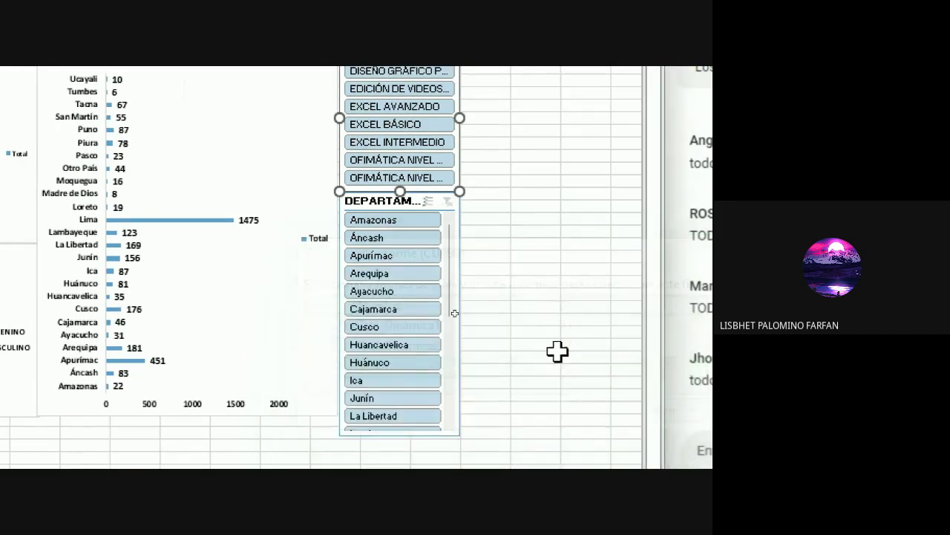
Link the DEPARTAMENTO slicer to TablaDinámica1 and TablaDinámica2 through Conexiones de informes
{"action": "left_click", "coordinate": [384, 206]}
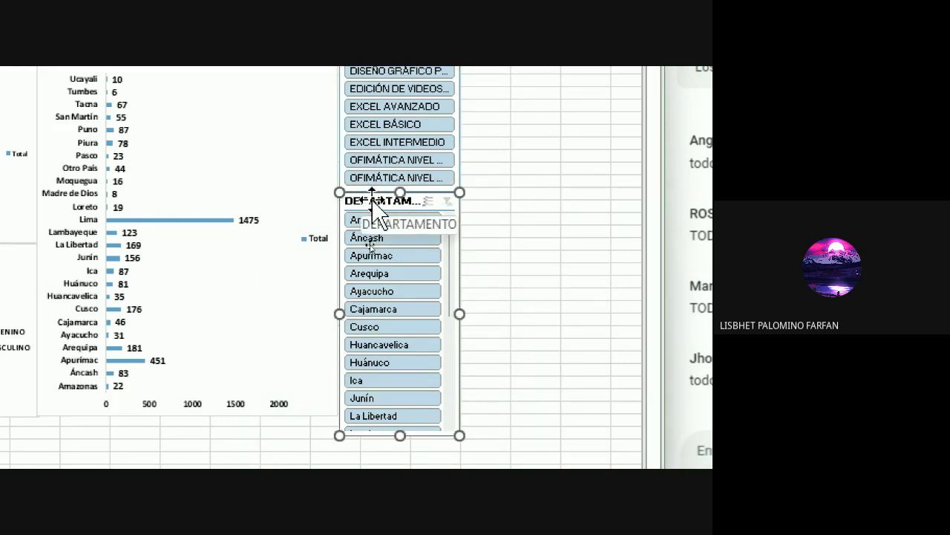
{"action": "right_click", "coordinate": [375, 204]}
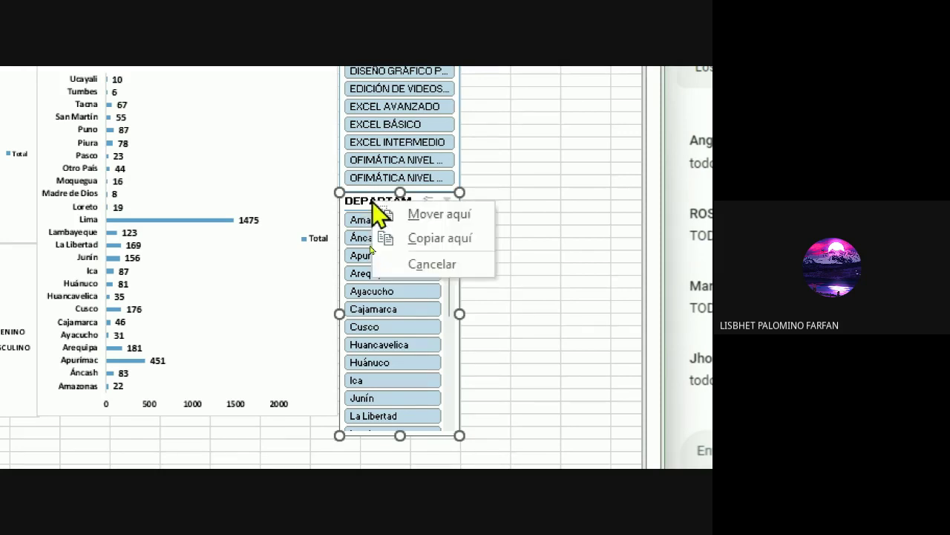
{"action": "right_click", "coordinate": [363, 202]}
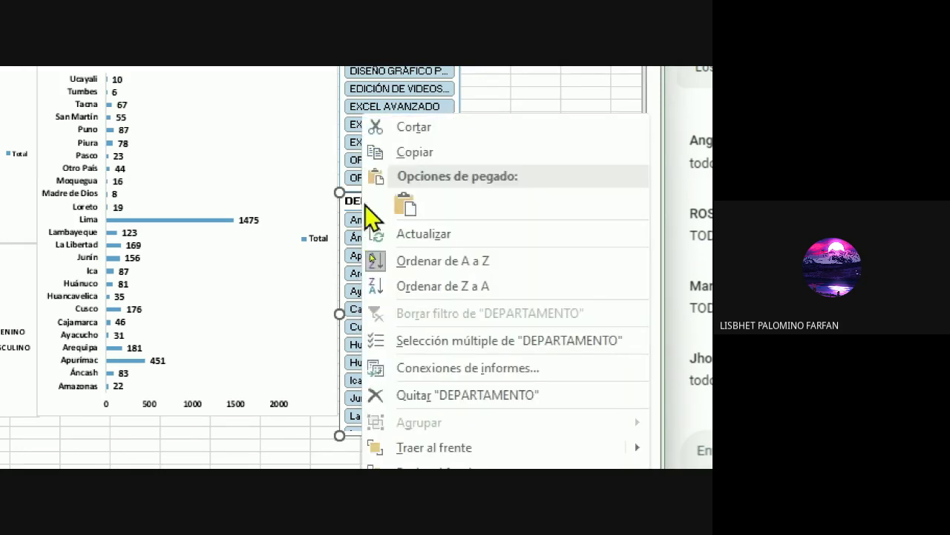
{"action": "left_click", "coordinate": [415, 381]}
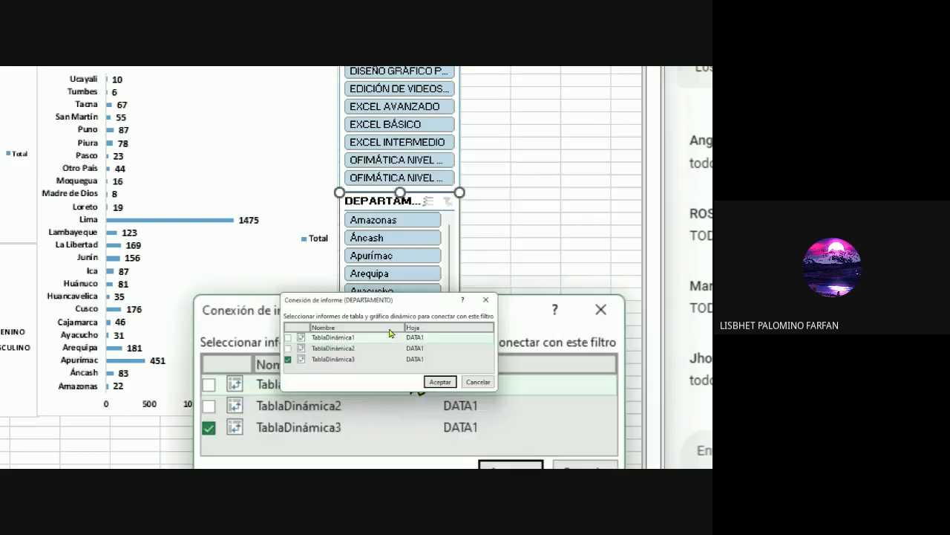
{"action": "left_click_drag", "start_coordinate": [416, 320], "coordinate": [492, 132]}
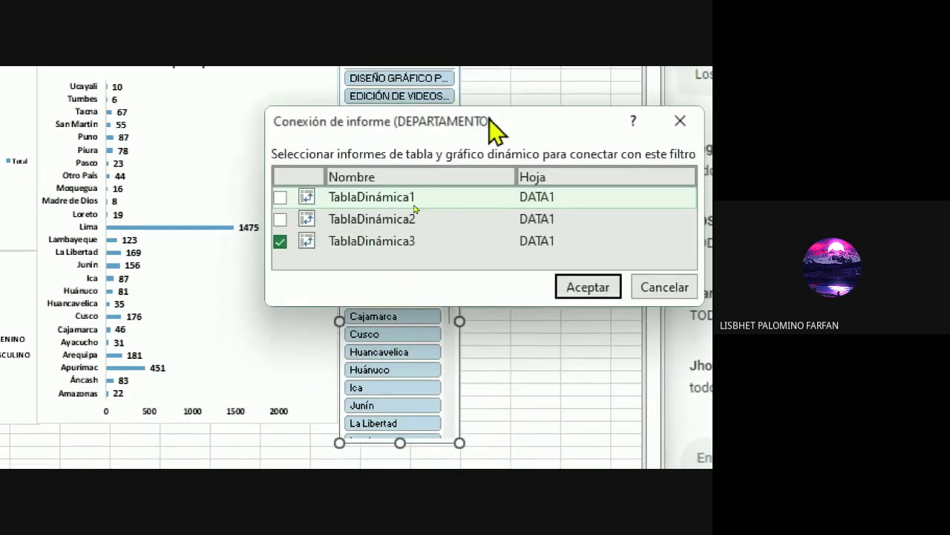
{"action": "left_click", "coordinate": [283, 198]}
{"action": "left_click", "coordinate": [284, 220]}
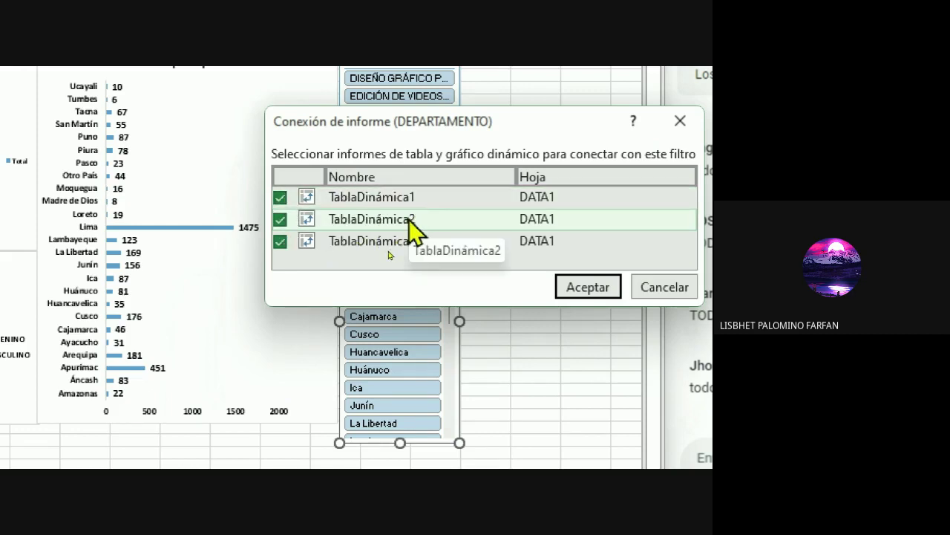
{"action": "left_click", "coordinate": [571, 287]}
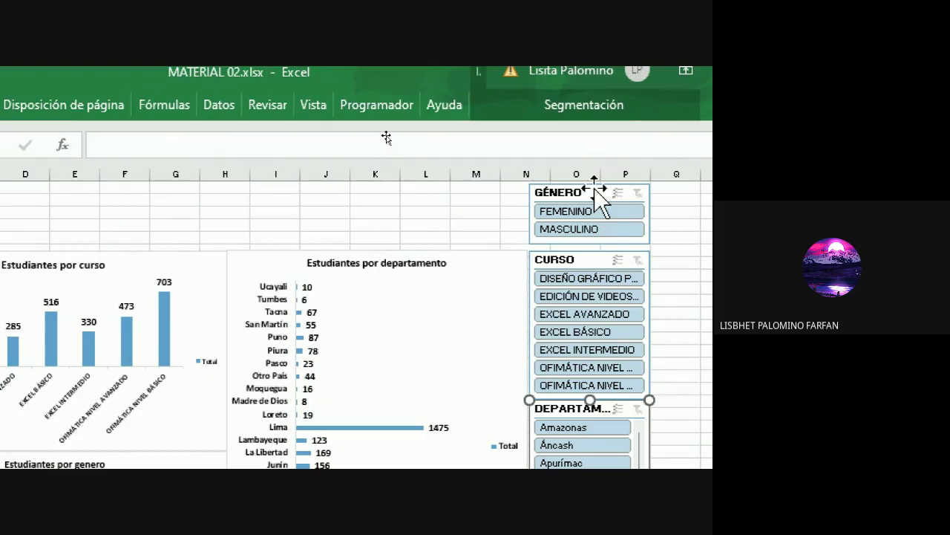
Choose FEMENINO in the GÉNERO slicer, showing Lima at 999 students
{"action": "left_click", "coordinate": [597, 191]}
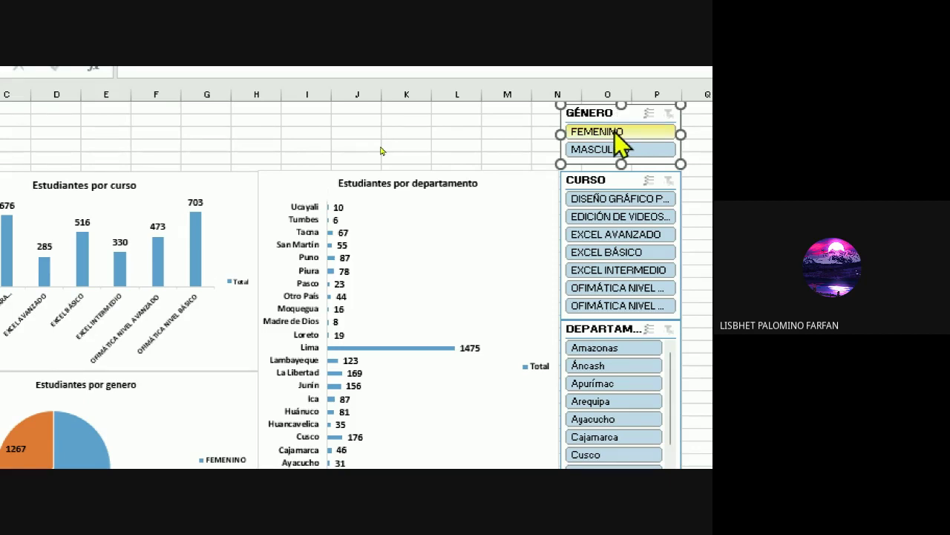
{"action": "left_click", "coordinate": [614, 135]}
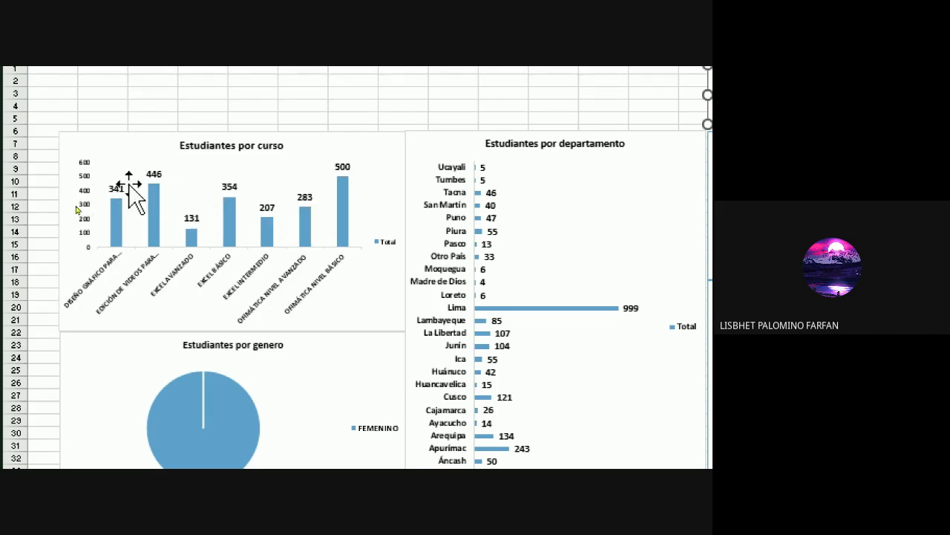
{"action": "scroll", "coordinate": [182, 412], "scroll_direction": "down", "scroll_amount": 2}
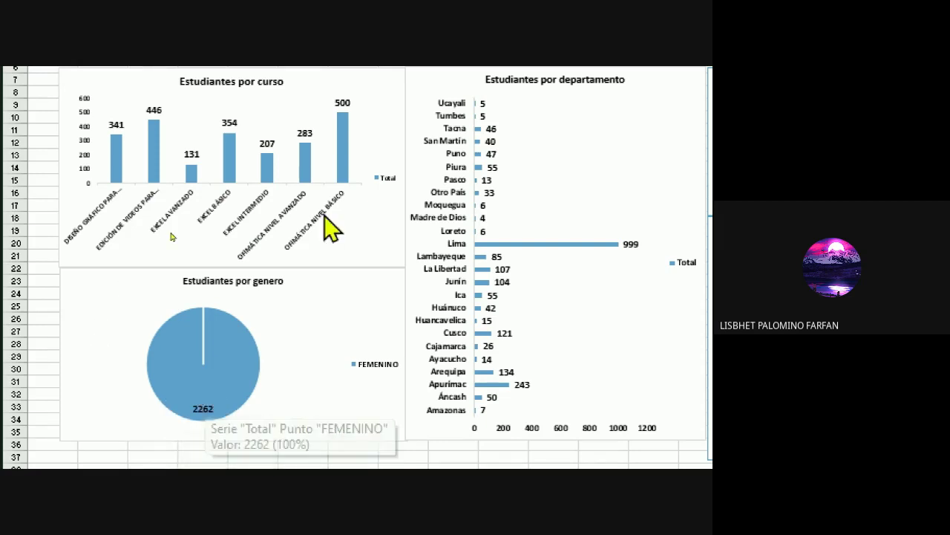
{"action": "scroll", "coordinate": [482, 126], "scroll_direction": "up", "scroll_amount": 1}
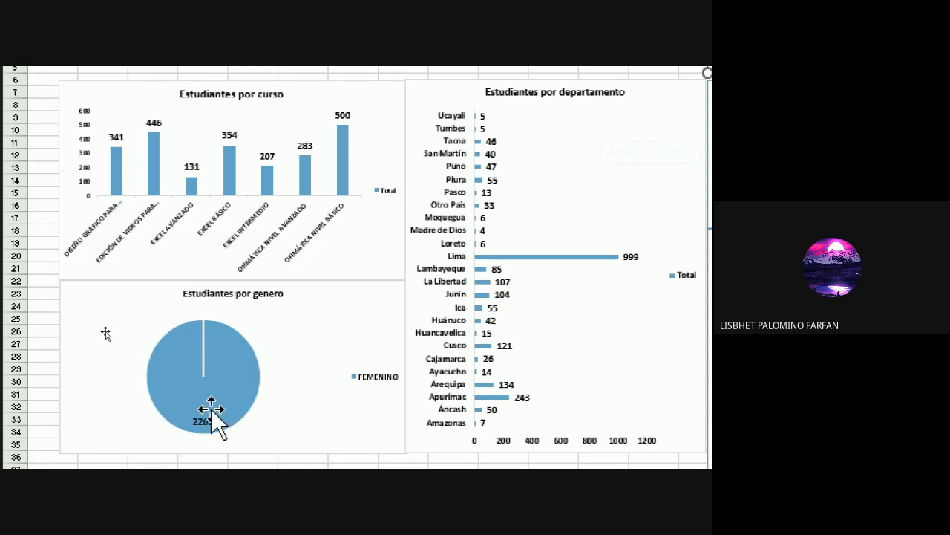
{"action": "scroll", "coordinate": [189, 412], "scroll_direction": "down", "scroll_amount": 1}
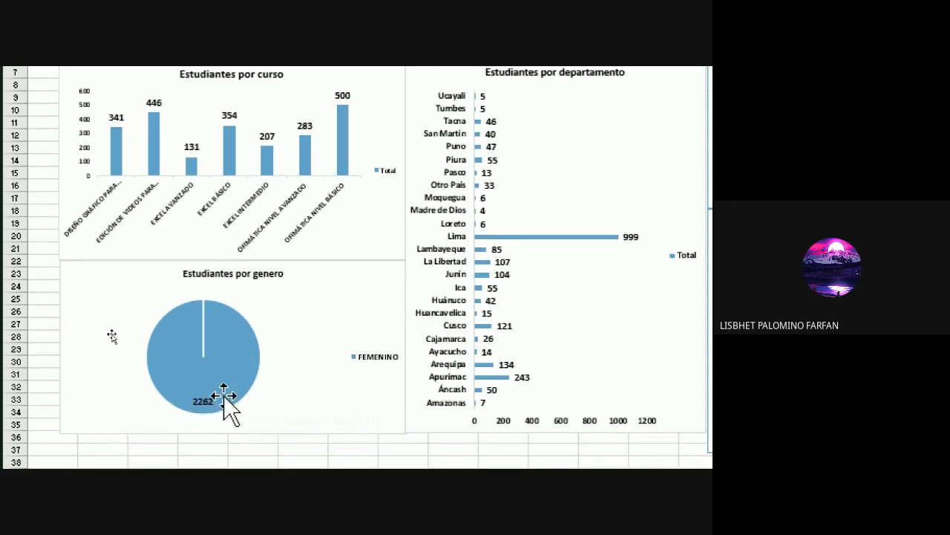
{"action": "mouse_move", "coordinate": [192, 385]}
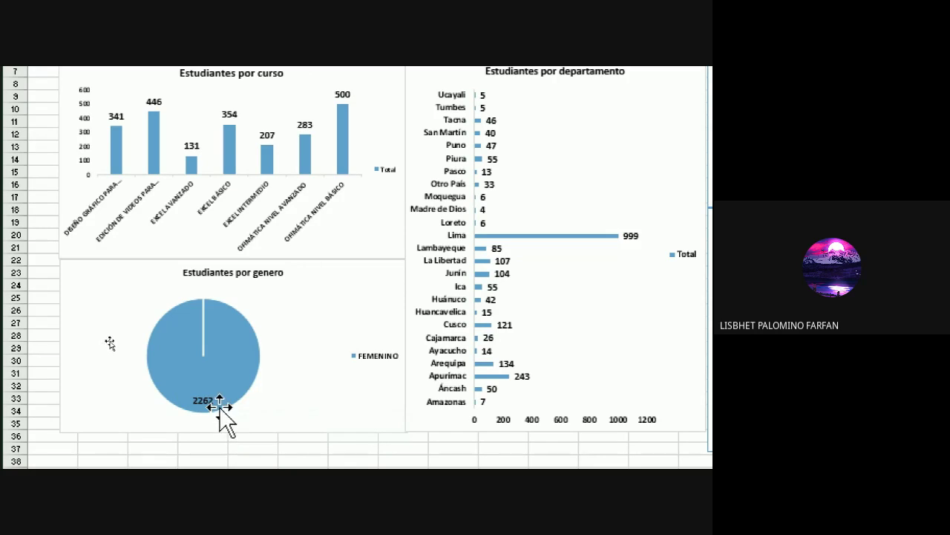
{"action": "scroll", "coordinate": [594, 154], "scroll_direction": "right", "scroll_amount": 1}
{"action": "scroll", "coordinate": [612, 141], "scroll_direction": "up", "scroll_amount": 1}
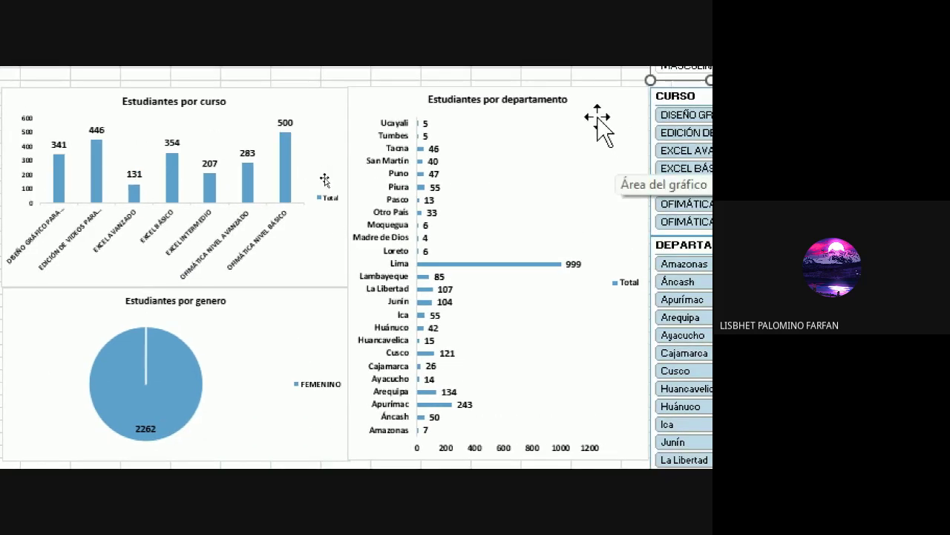
{"action": "scroll", "coordinate": [597, 118], "scroll_direction": "up", "scroll_amount": 1}
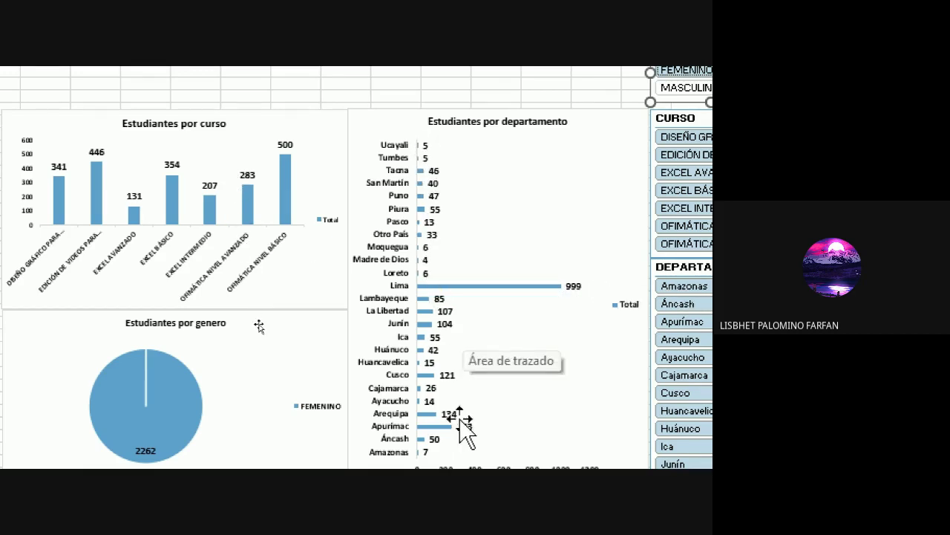
{"action": "scroll", "coordinate": [449, 425], "scroll_direction": "down", "scroll_amount": 1}
{"action": "mouse_move", "coordinate": [148, 412]}
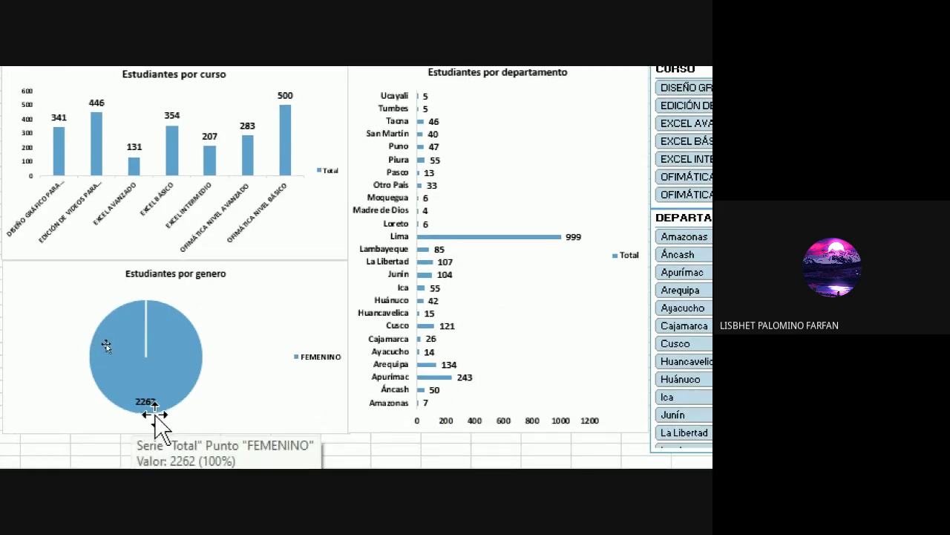
{"action": "scroll", "coordinate": [525, 117], "scroll_direction": "up", "scroll_amount": 2}
{"action": "scroll", "coordinate": [621, 116], "scroll_direction": "right", "scroll_amount": 3}
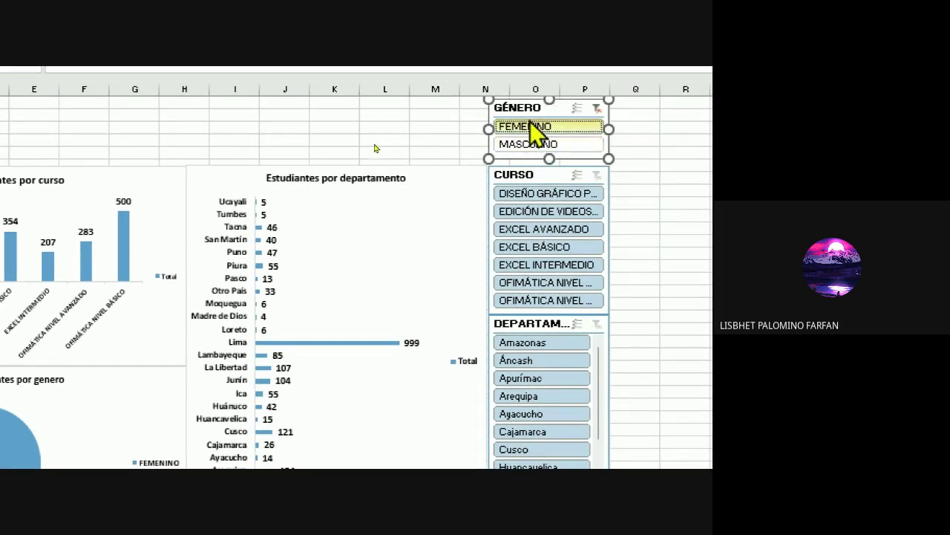
{"action": "scroll", "coordinate": [91, 388], "scroll_direction": "down", "scroll_amount": 1}
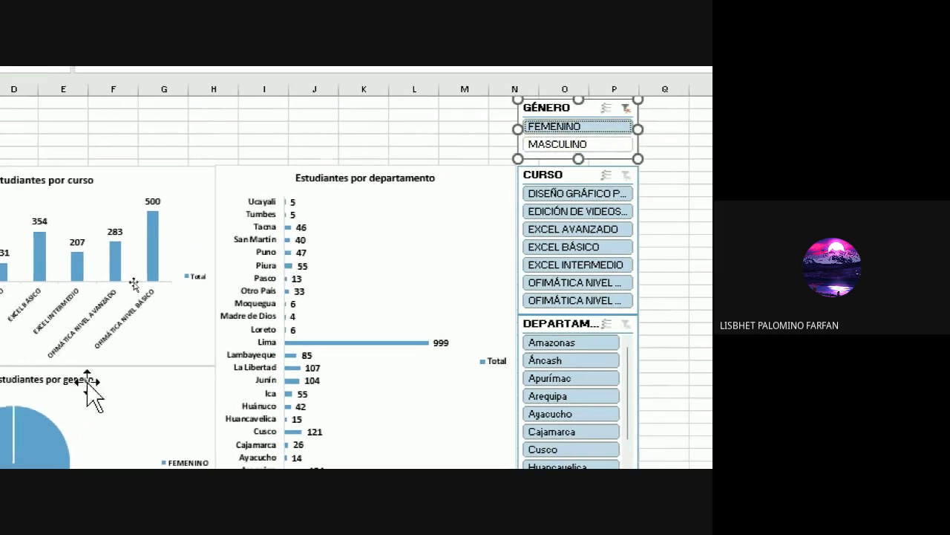
{"action": "scroll", "coordinate": [91, 389], "scroll_direction": "left", "scroll_amount": 2}
{"action": "mouse_move", "coordinate": [88, 379]}
{"action": "scroll", "coordinate": [446, 317], "scroll_direction": "left", "scroll_amount": 1}
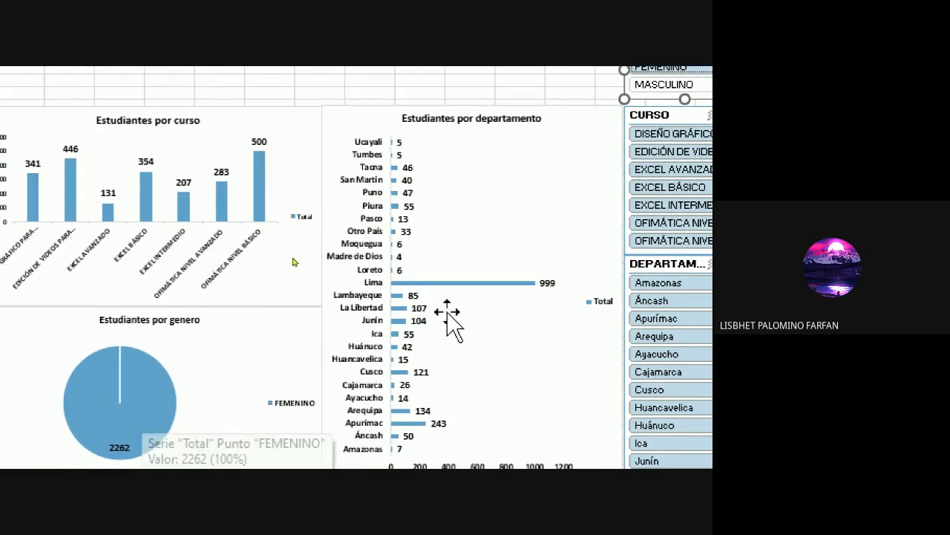
{"action": "scroll", "coordinate": [619, 107], "scroll_direction": "up", "scroll_amount": 1}
{"action": "scroll", "coordinate": [620, 106], "scroll_direction": "right", "scroll_amount": 2}
{"action": "scroll", "coordinate": [621, 119], "scroll_direction": "up", "scroll_amount": 1}
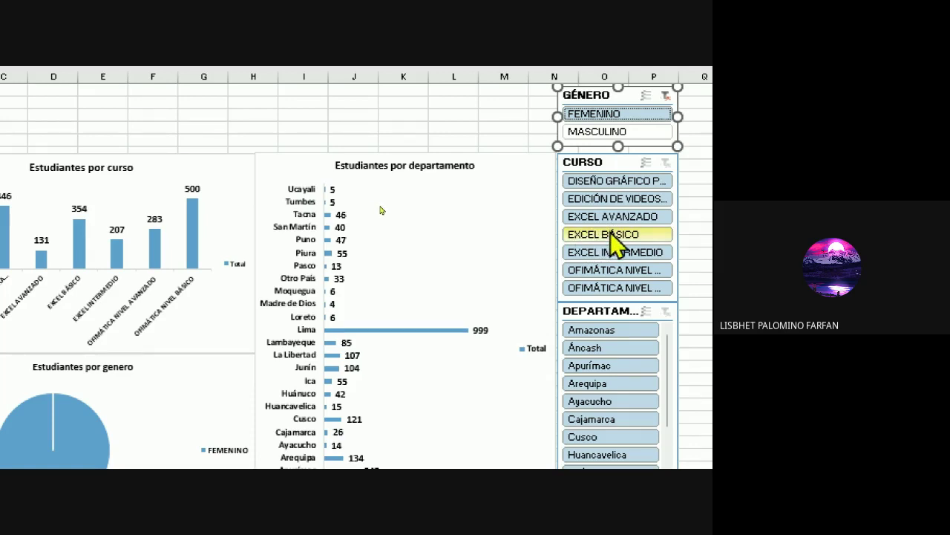
Filter by EXCEL BÁSICO and Arequipa, then clear the department and course filters
{"action": "left_click", "coordinate": [598, 236]}
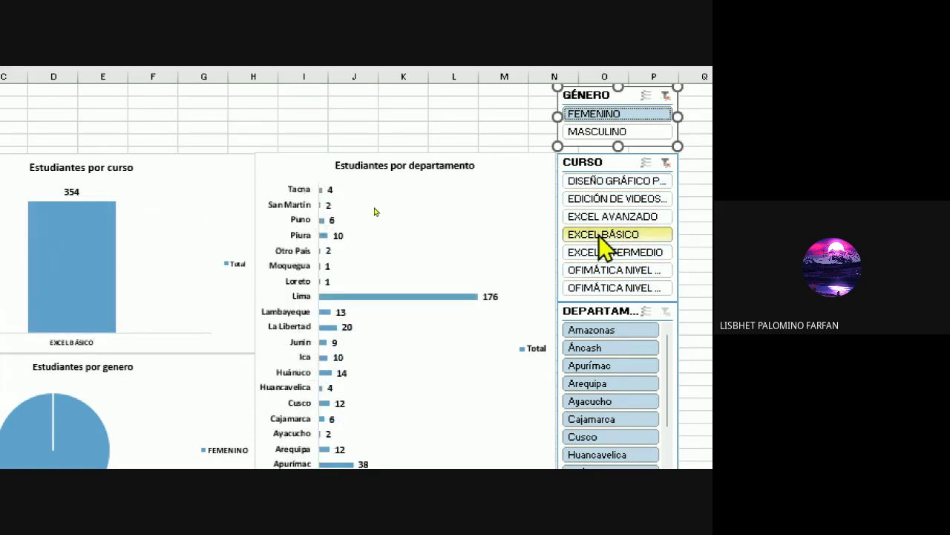
{"action": "scroll", "coordinate": [123, 256], "scroll_direction": "left", "scroll_amount": 2}
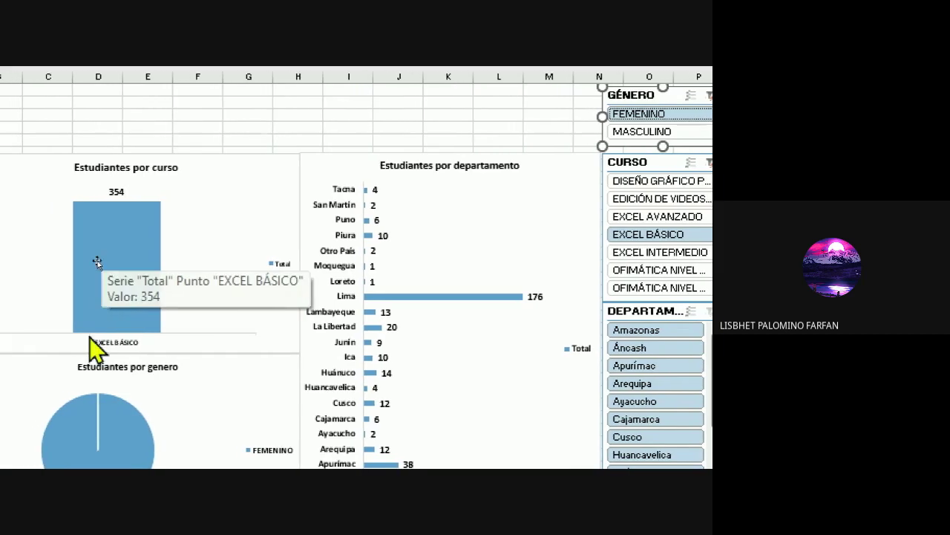
{"action": "mouse_move", "coordinate": [113, 214]}
{"action": "scroll", "coordinate": [113, 215], "scroll_direction": "left", "scroll_amount": 1}
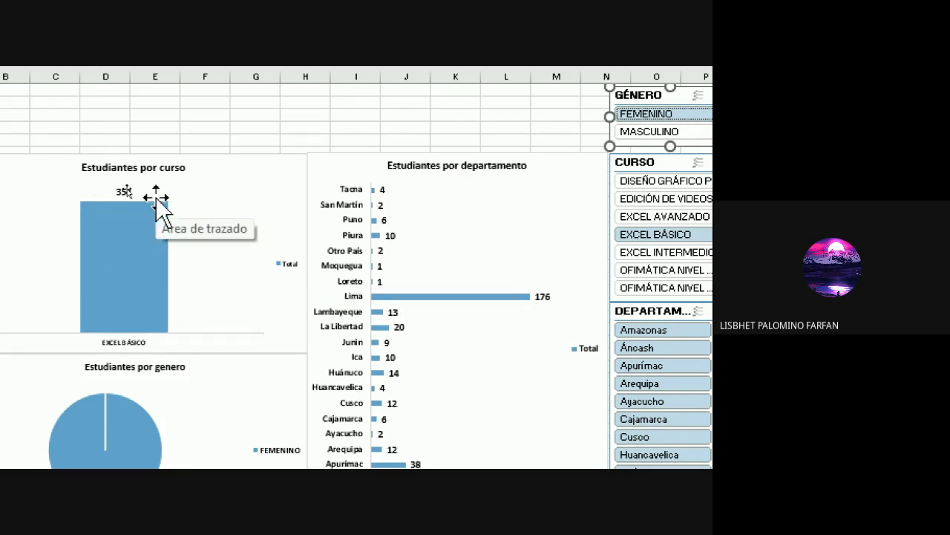
{"action": "scroll", "coordinate": [616, 234], "scroll_direction": "right", "scroll_amount": 2}
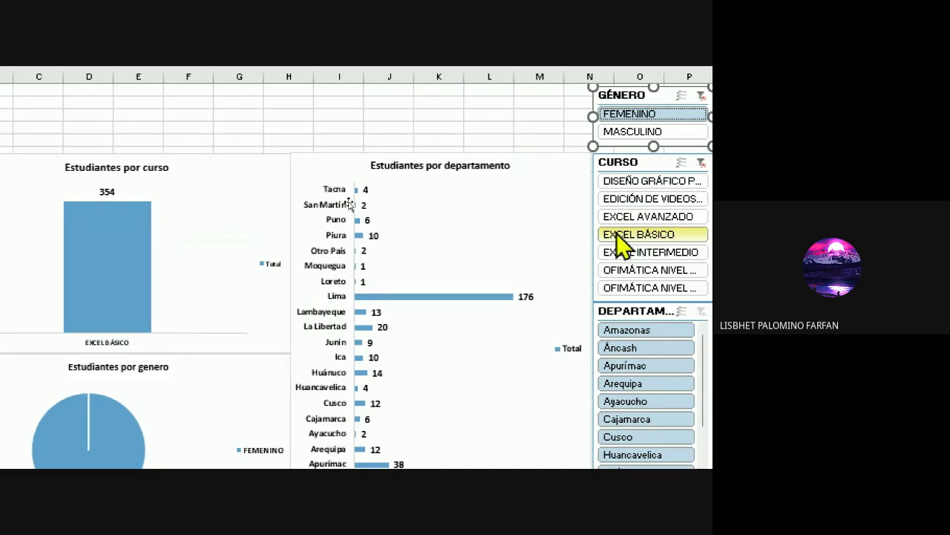
{"action": "scroll", "coordinate": [628, 272], "scroll_direction": "right", "scroll_amount": 2}
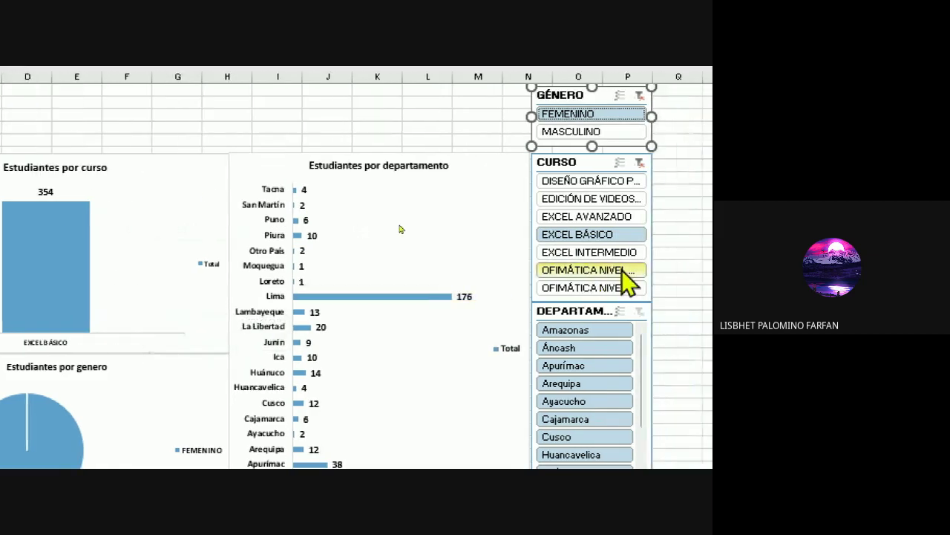
{"action": "scroll", "coordinate": [587, 431], "scroll_direction": "down", "scroll_amount": 1}
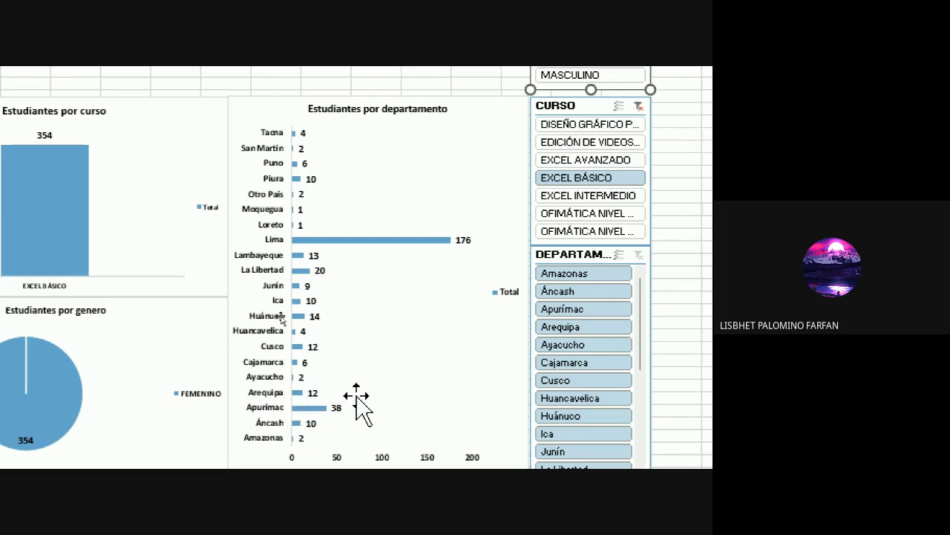
{"action": "left_click", "coordinate": [569, 327]}
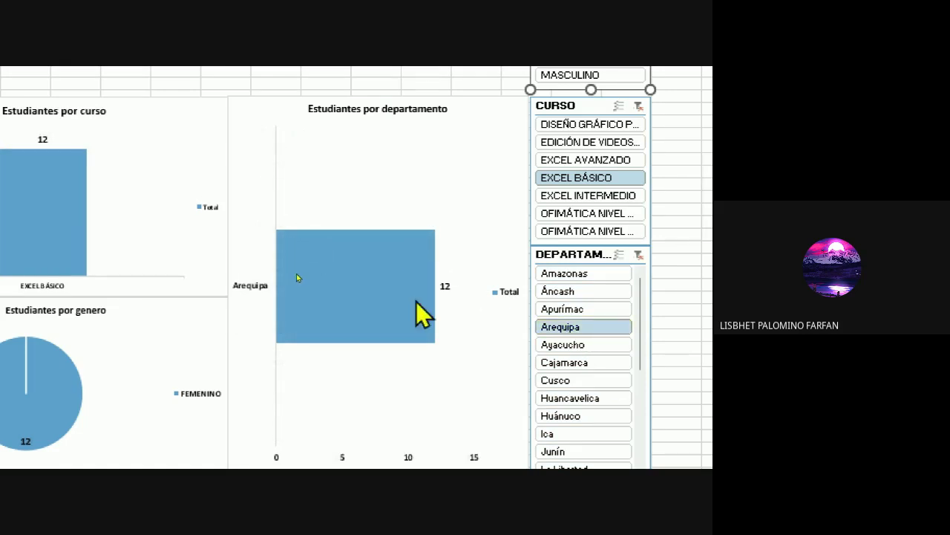
{"action": "left_click", "coordinate": [613, 254]}
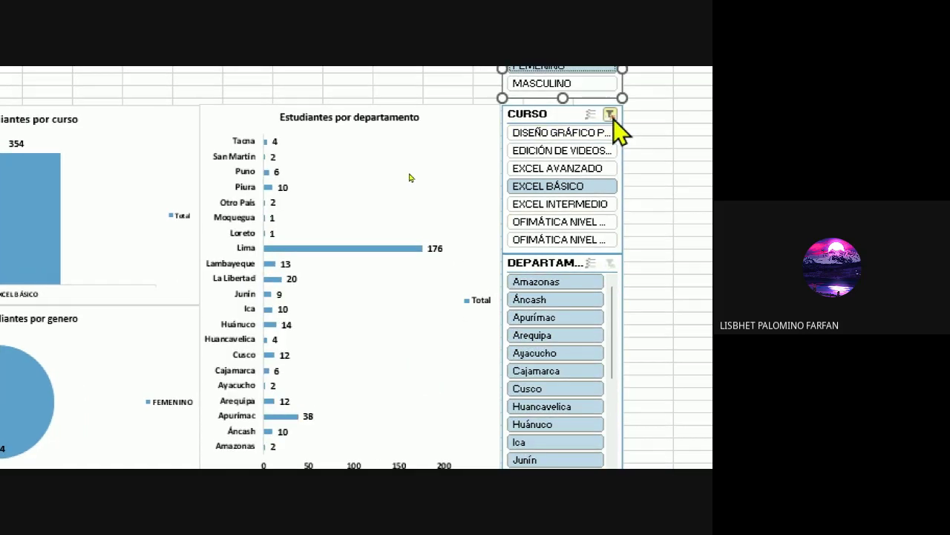
{"action": "left_click", "coordinate": [611, 115]}
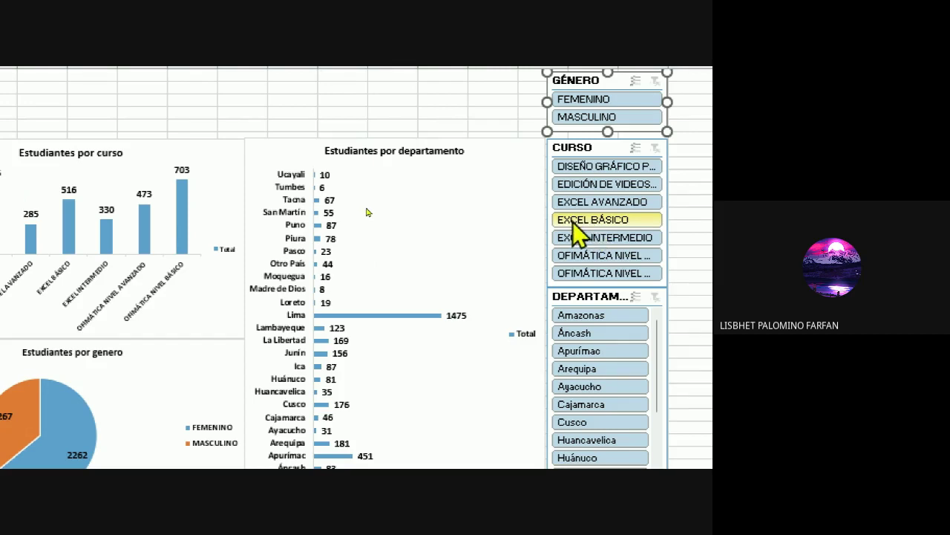
{"action": "left_click", "coordinate": [585, 222]}
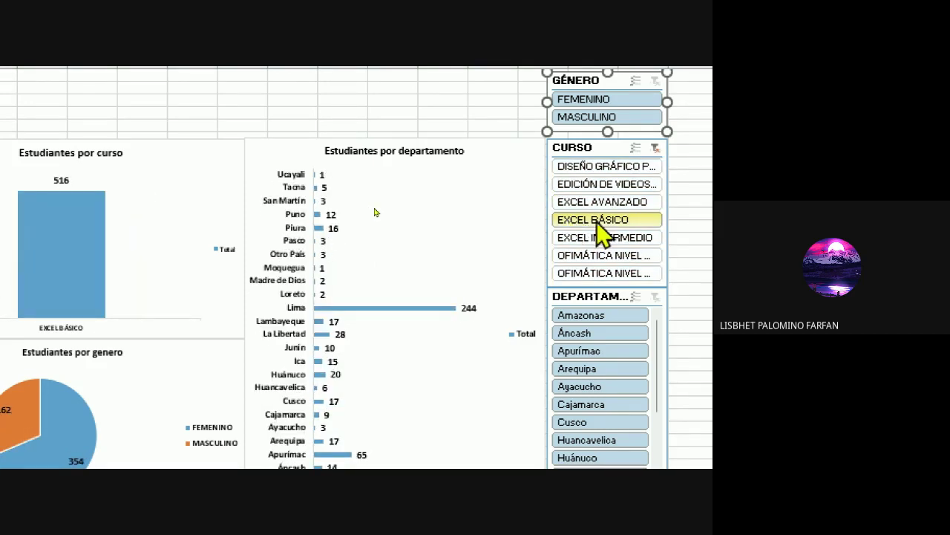
{"action": "scroll", "coordinate": [115, 193], "scroll_direction": "left", "scroll_amount": 2}
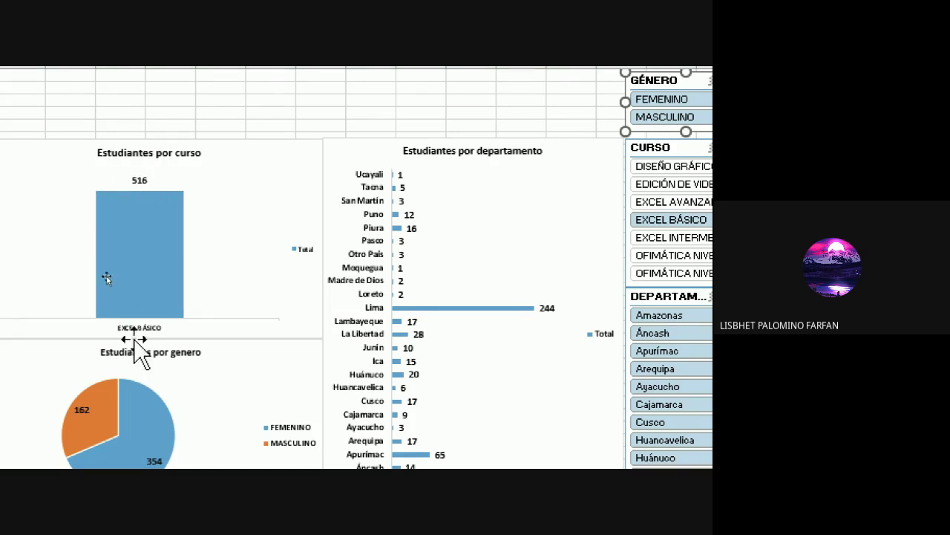
{"action": "scroll", "coordinate": [127, 418], "scroll_direction": "down", "scroll_amount": 2}
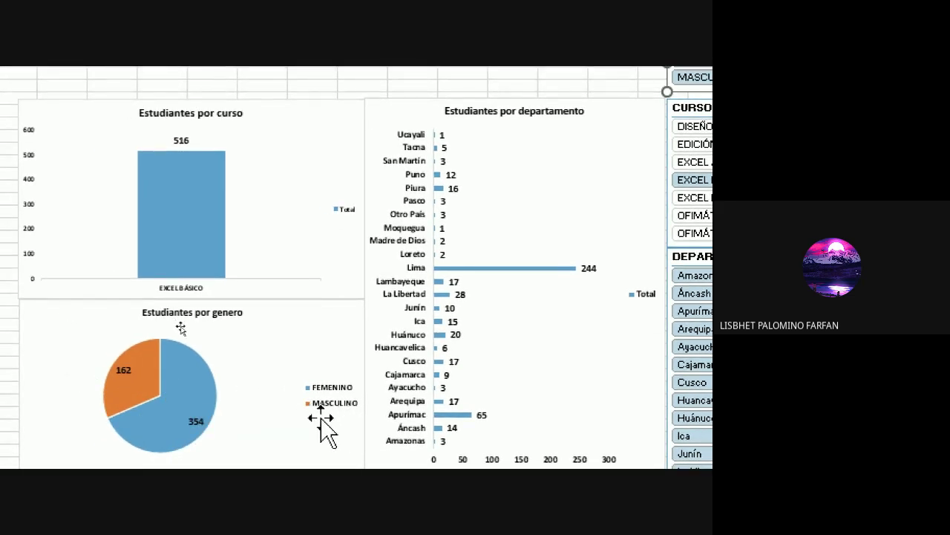
{"action": "mouse_move", "coordinate": [199, 410]}
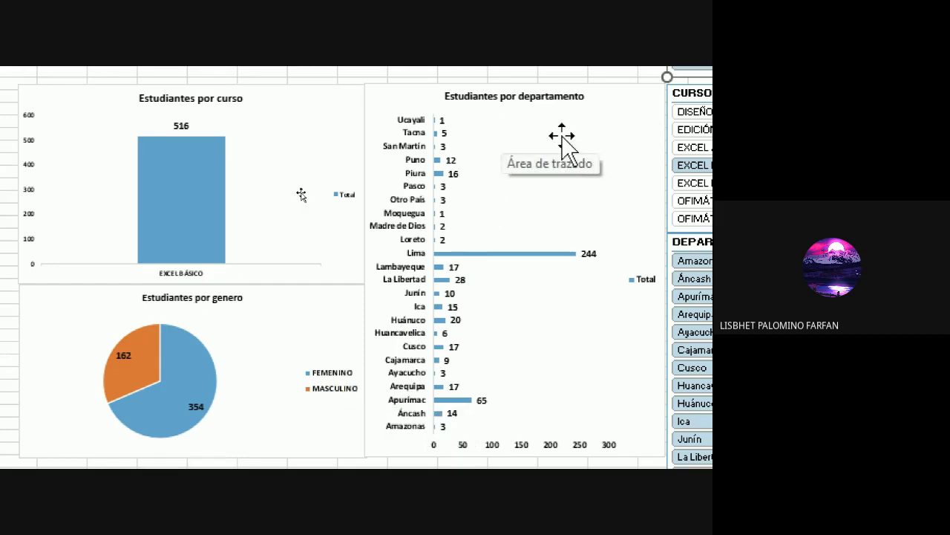
{"action": "scroll", "coordinate": [562, 139], "scroll_direction": "up", "scroll_amount": 1}
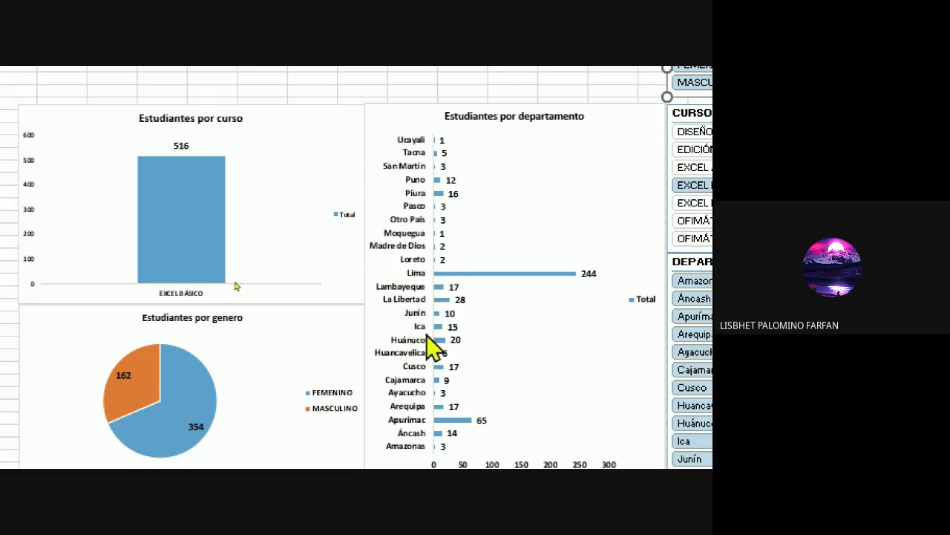
{"action": "scroll", "coordinate": [476, 429], "scroll_direction": "down", "scroll_amount": 1}
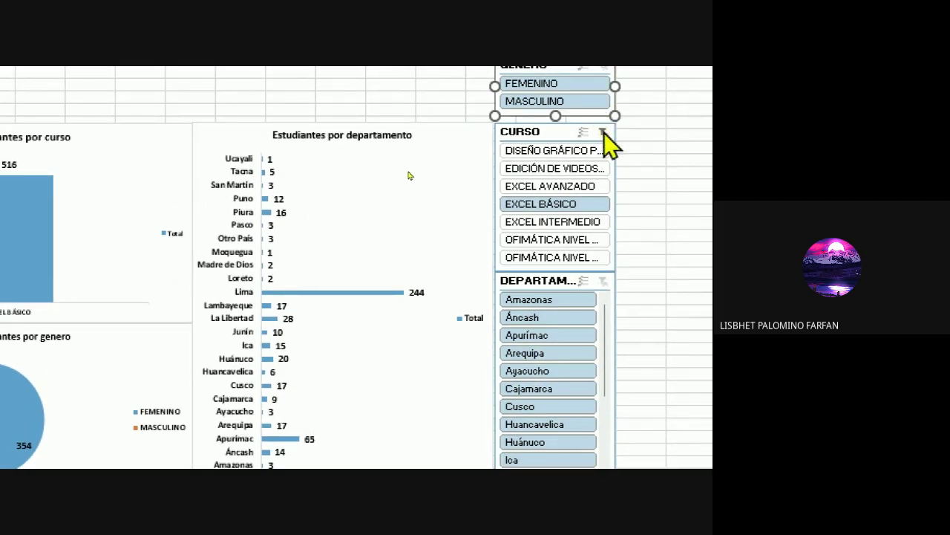
{"action": "left_click", "coordinate": [603, 133]}
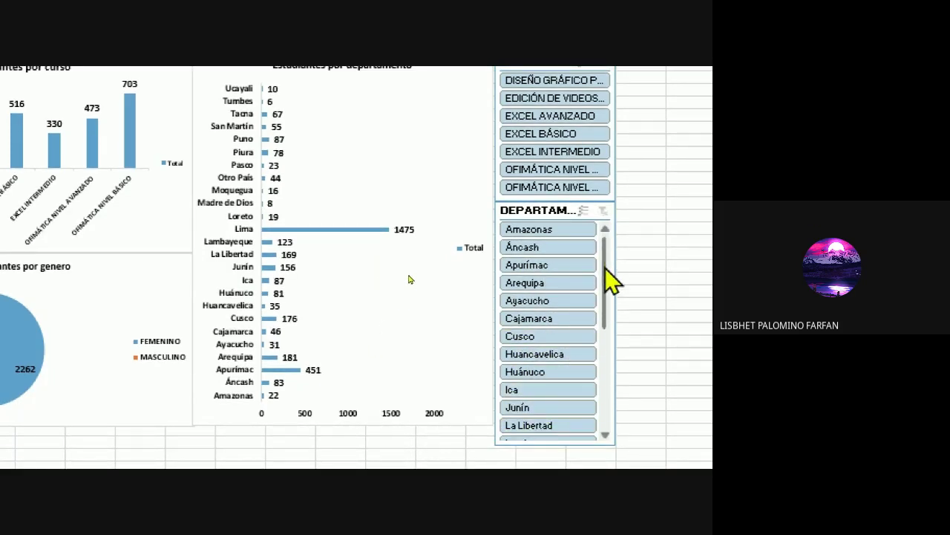
Filter the DEPARTAMENTO slicer to Lima so the pie shows 999 FEMENINO and 476 MASCULINO
{"action": "left_click_drag", "start_coordinate": [605, 276], "coordinate": [605, 319]}
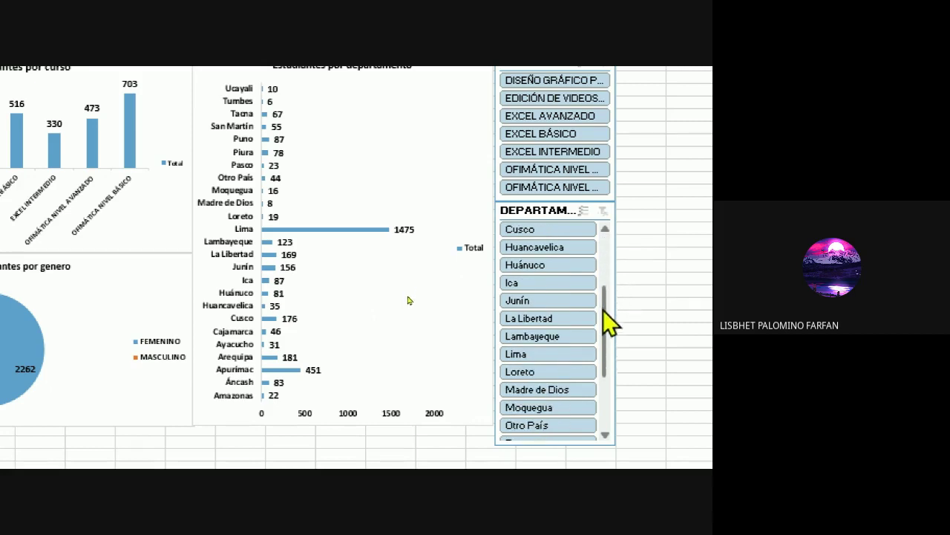
{"action": "left_click", "coordinate": [517, 354]}
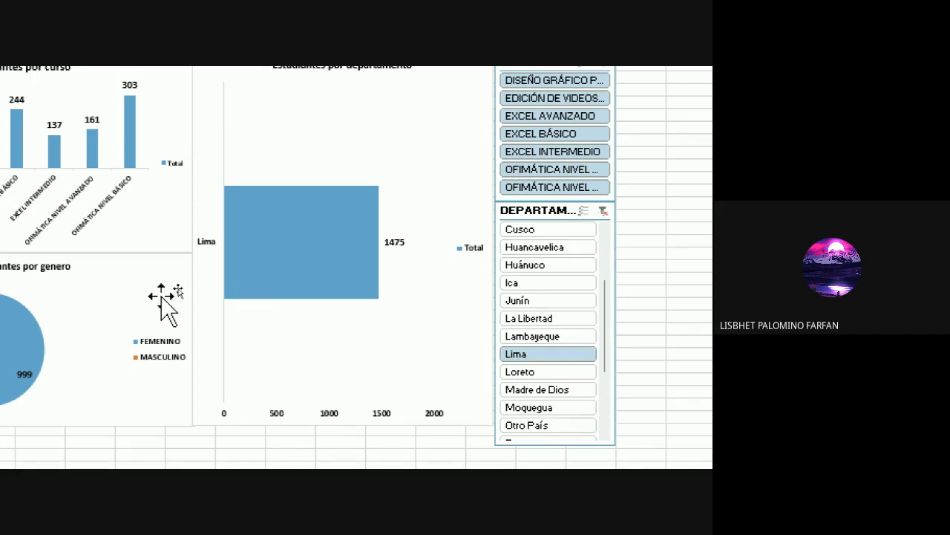
{"action": "scroll", "coordinate": [166, 297], "scroll_direction": "left", "scroll_amount": 2}
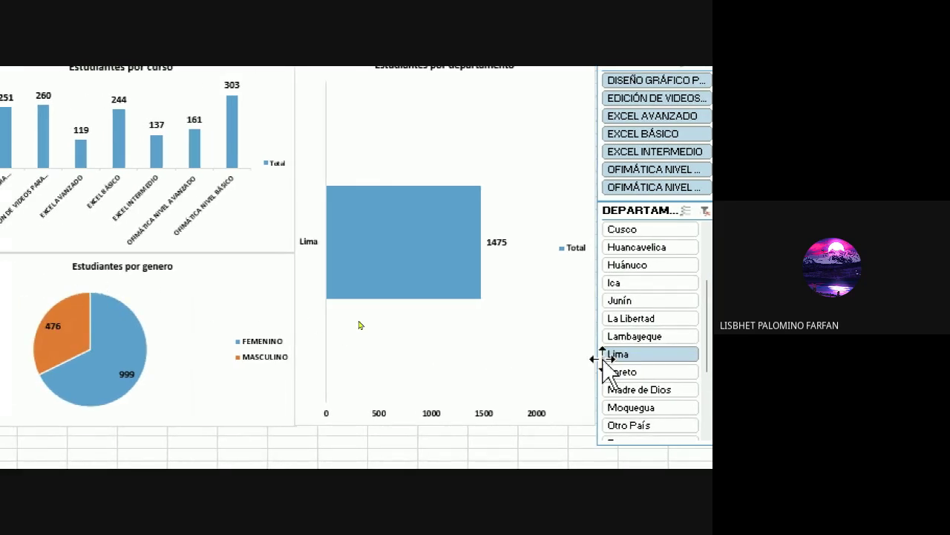
{"action": "scroll", "coordinate": [492, 229], "scroll_direction": "up", "scroll_amount": 1}
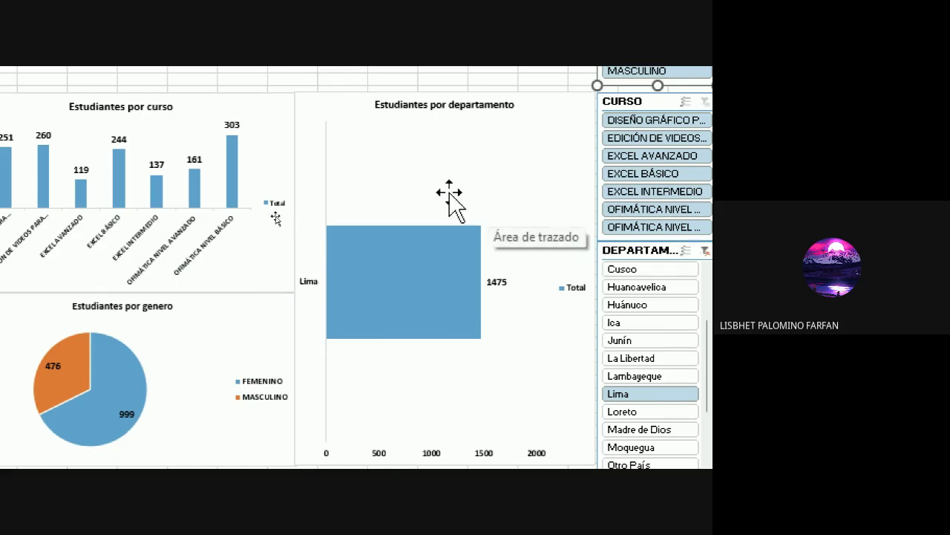
{"action": "mouse_move", "coordinate": [436, 289]}
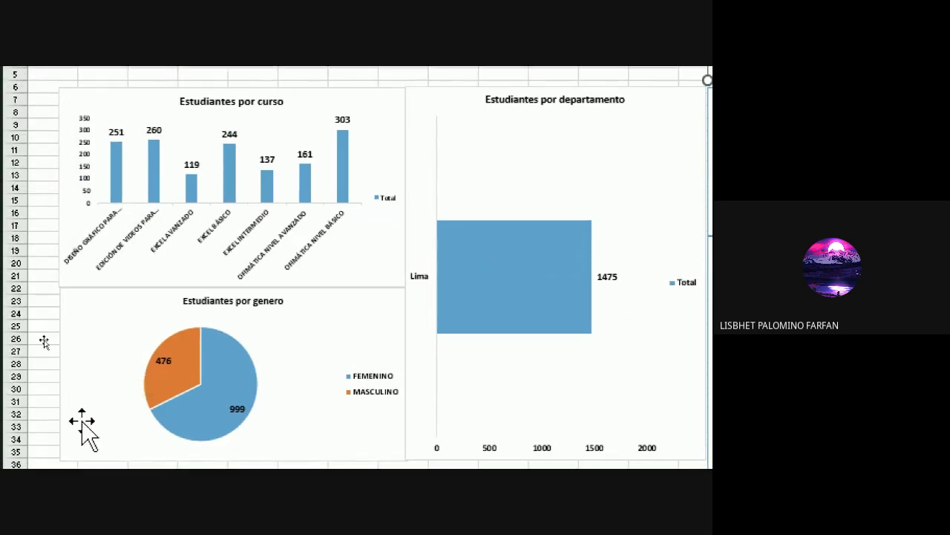
{"action": "scroll", "coordinate": [85, 420], "scroll_direction": "down", "scroll_amount": 1}
{"action": "mouse_move", "coordinate": [234, 401]}
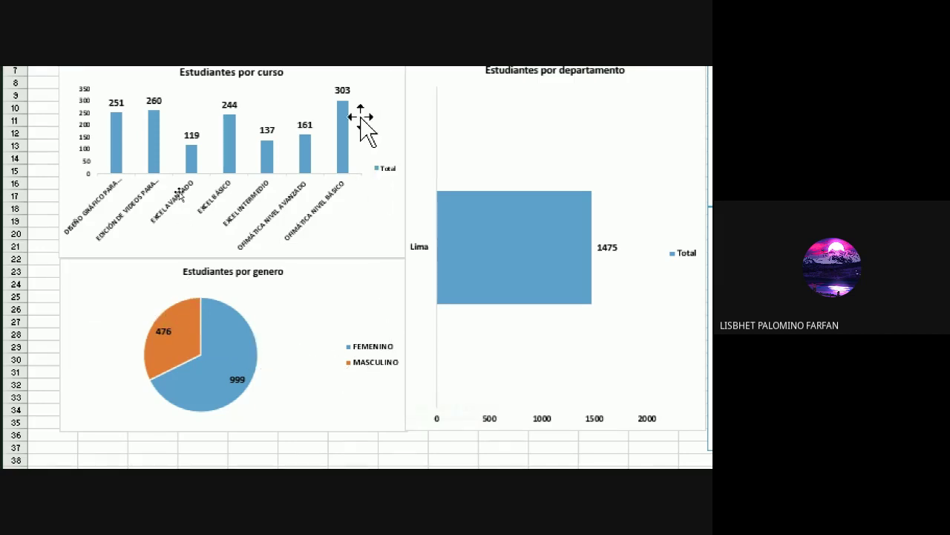
{"action": "scroll", "coordinate": [357, 133], "scroll_direction": "up", "scroll_amount": 2}
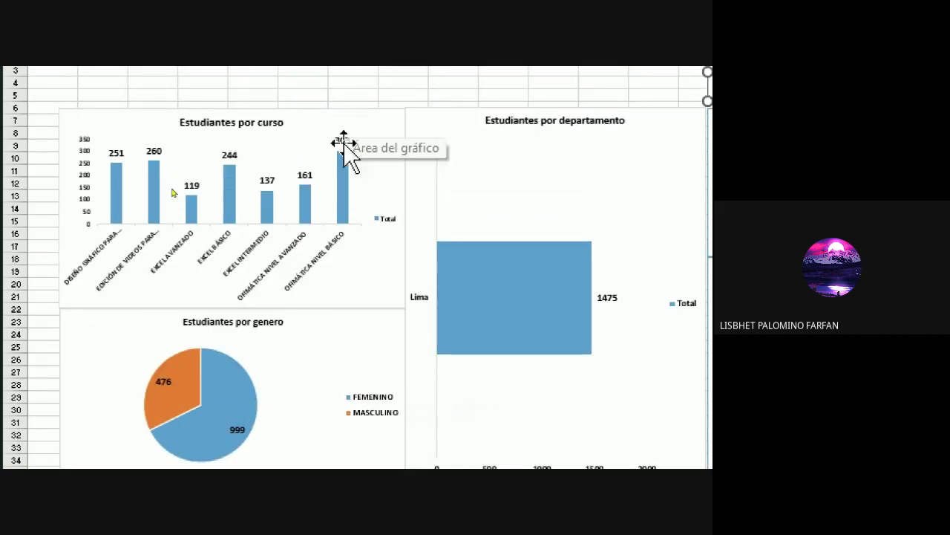
{"action": "mouse_move", "coordinate": [346, 170]}
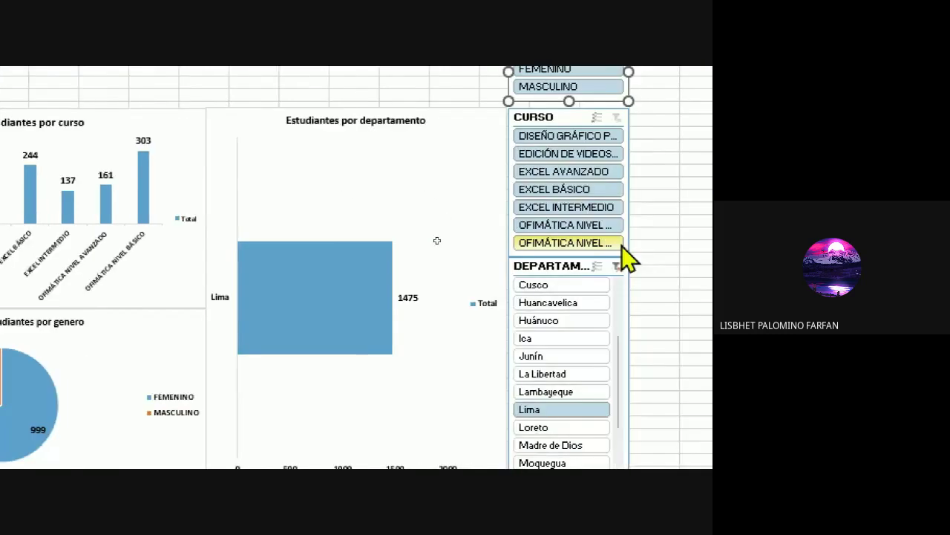
Clear the DEPARTAMENTO slicer filter so the course bars again run from 285 to 703
{"action": "left_click", "coordinate": [467, 266]}
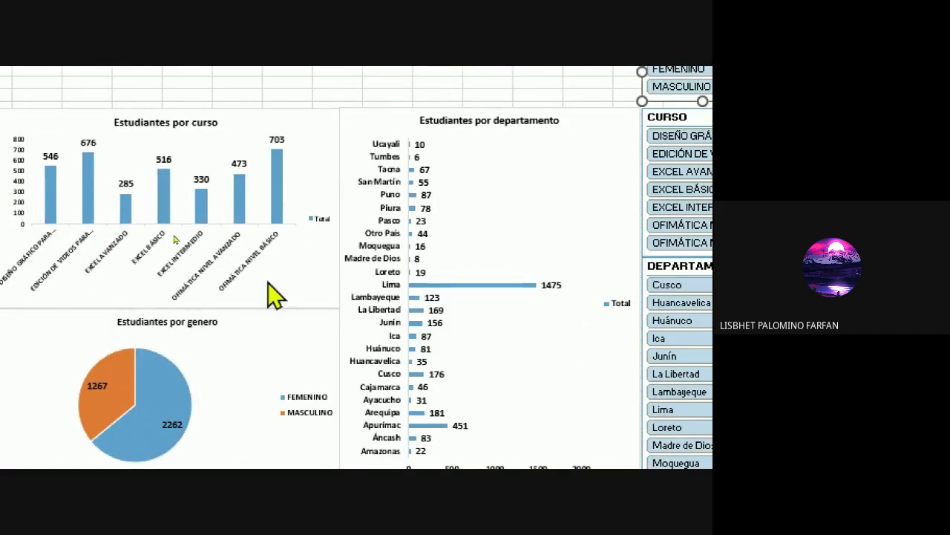
{"action": "scroll", "coordinate": [346, 116], "scroll_direction": "up", "scroll_amount": 1}
{"action": "scroll", "coordinate": [378, 116], "scroll_direction": "up", "scroll_amount": 1}
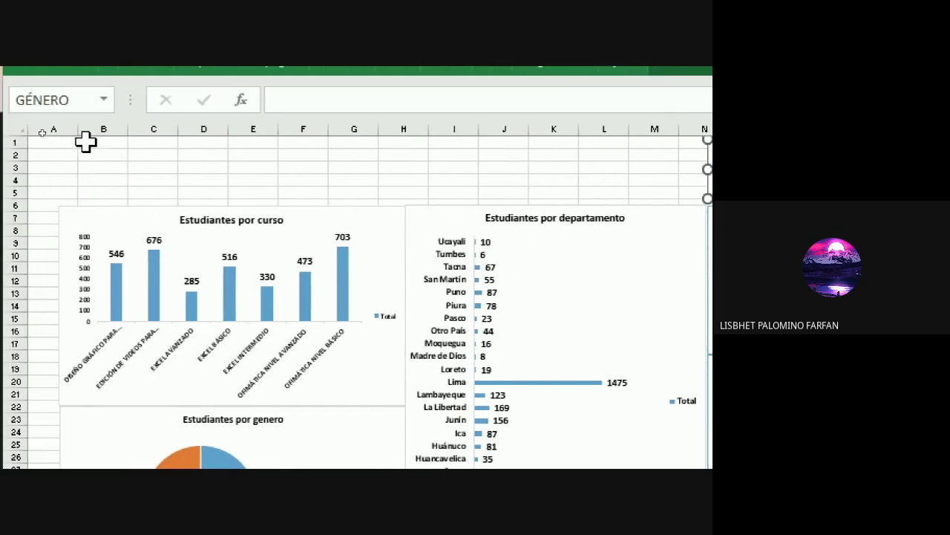
Merge and centre B2:M2 and enter the title 'Reporte academico de ITEC PERÚ'
{"action": "left_click", "coordinate": [151, 153]}
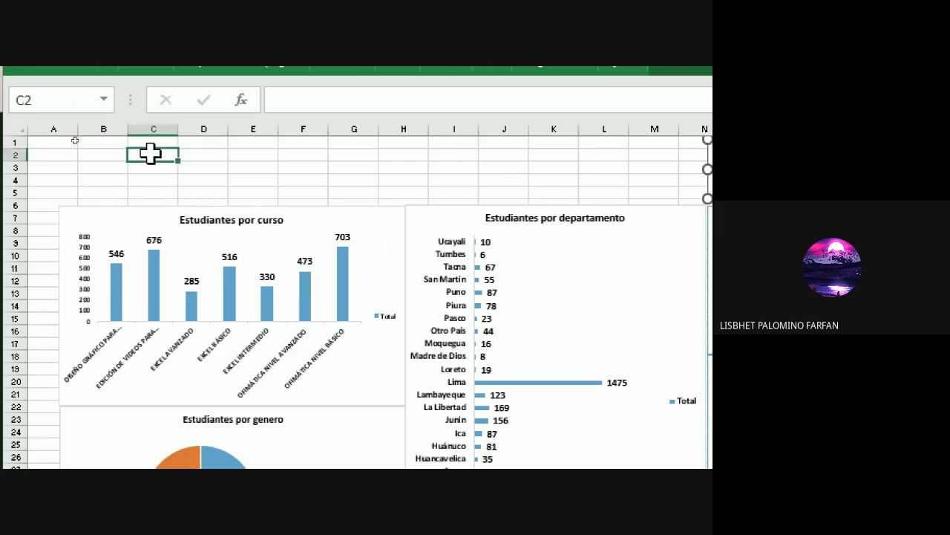
{"action": "left_click_drag", "start_coordinate": [104, 154], "coordinate": [621, 148]}
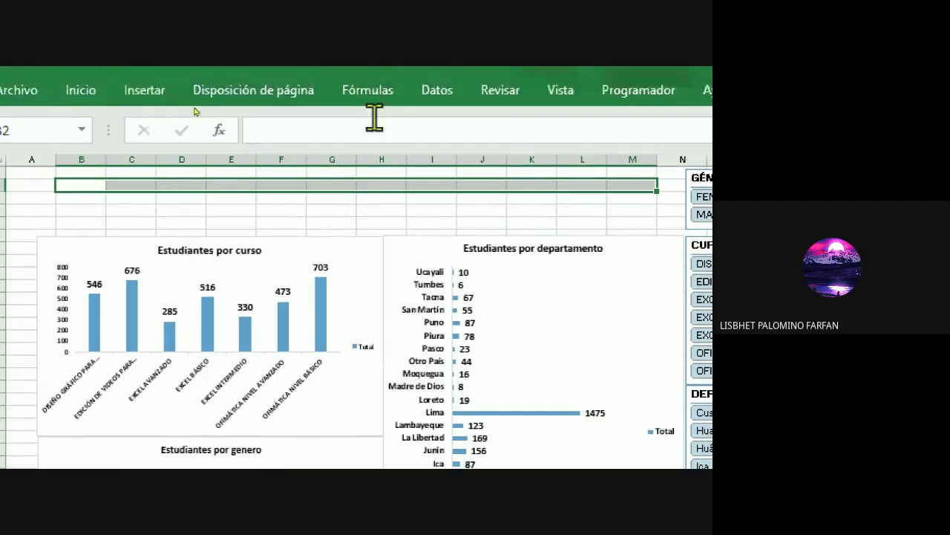
{"action": "left_click", "coordinate": [91, 124]}
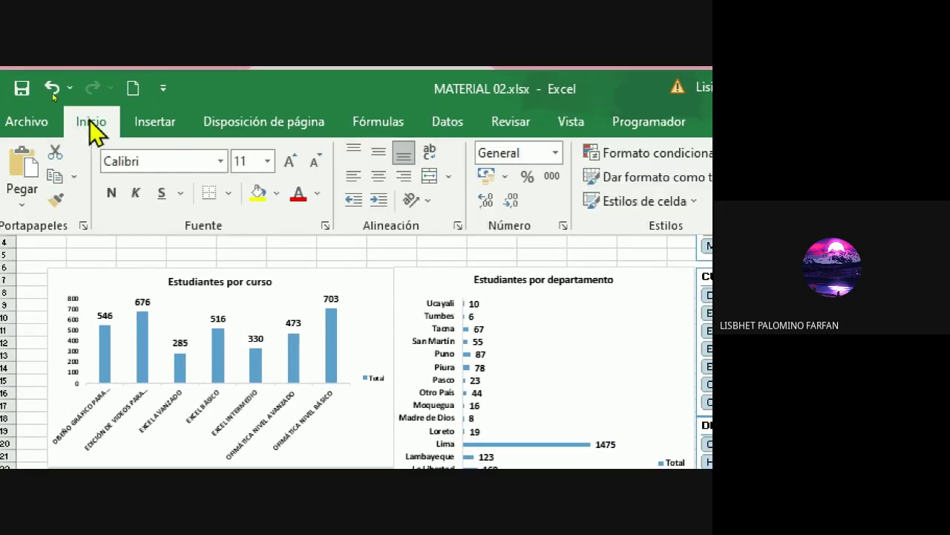
{"action": "left_click", "coordinate": [429, 177]}
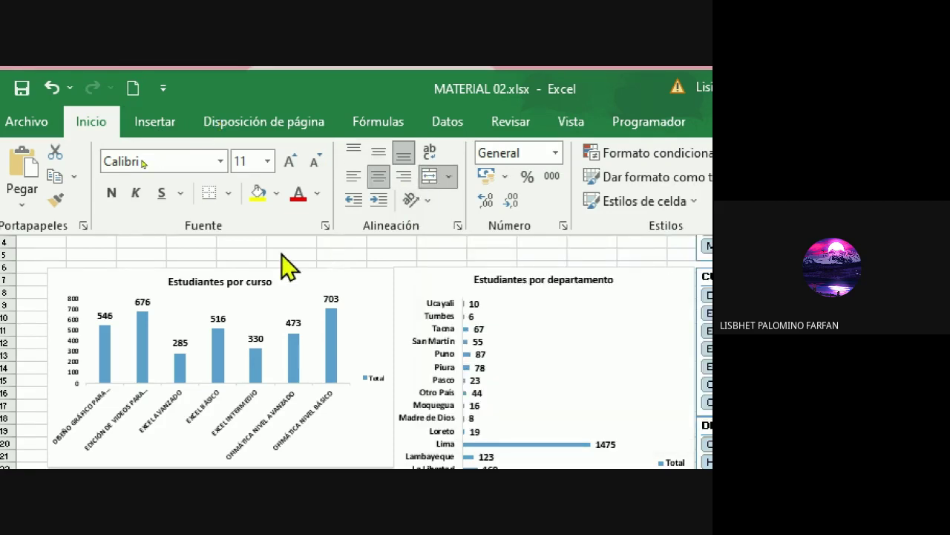
{"action": "left_click", "coordinate": [260, 245]}
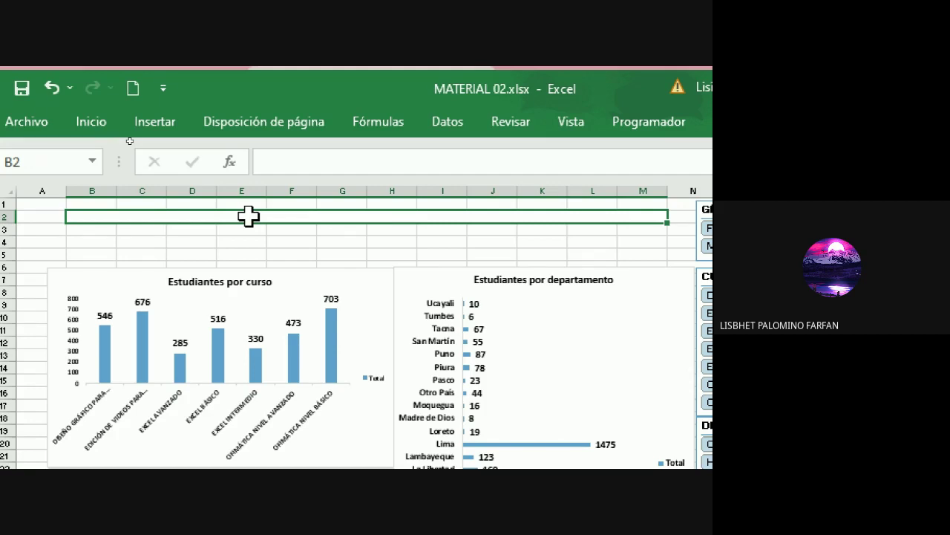
{"action": "type", "text": "Repo"}
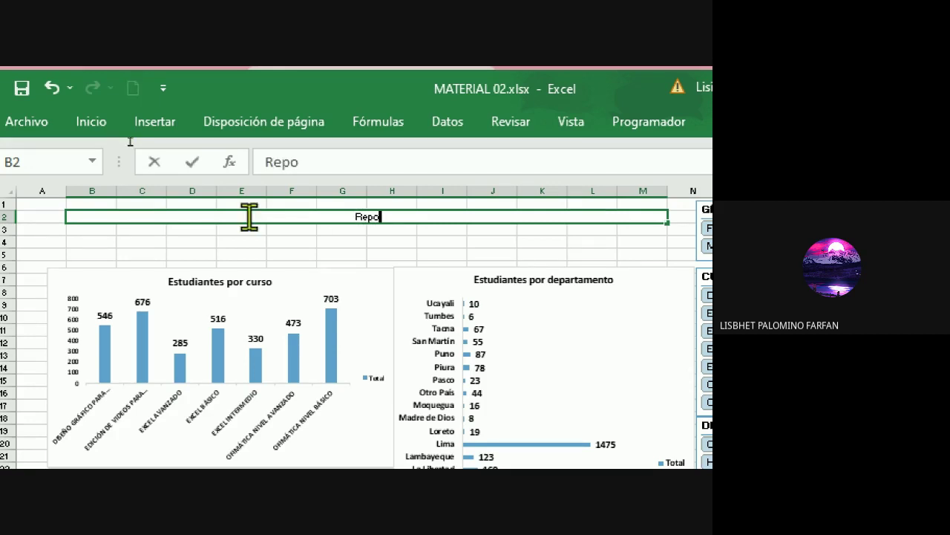
{"action": "type", "text": "rte aca"}
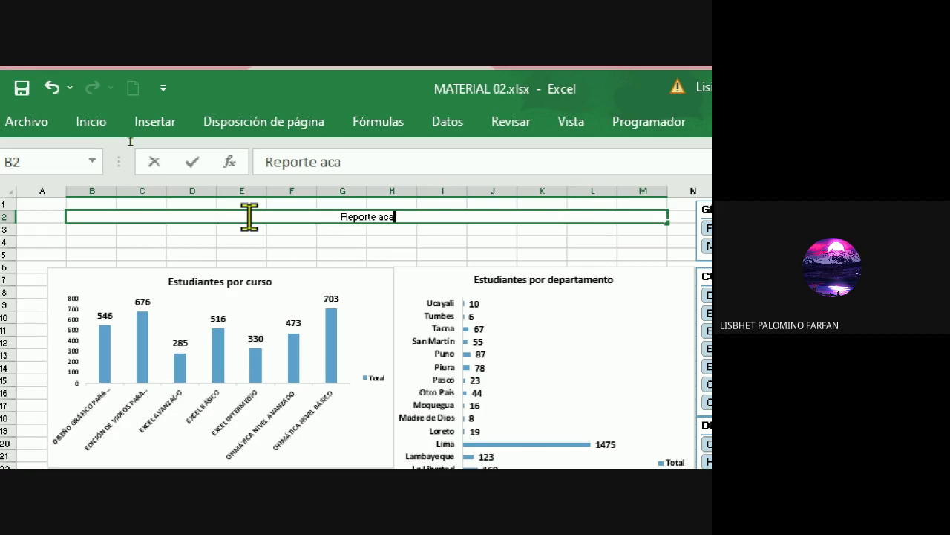
{"action": "type", "text": "demico de "}
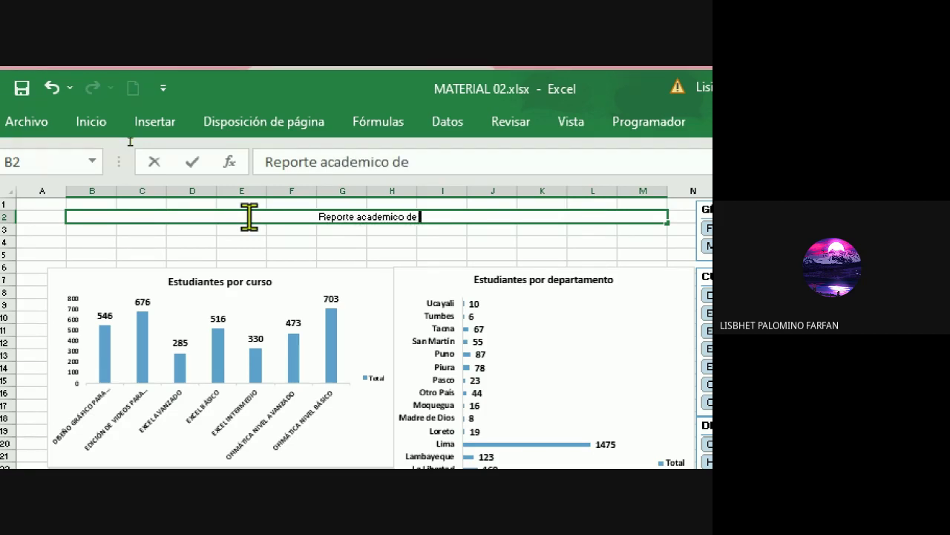
{"action": "type", "text": "ITEC"}
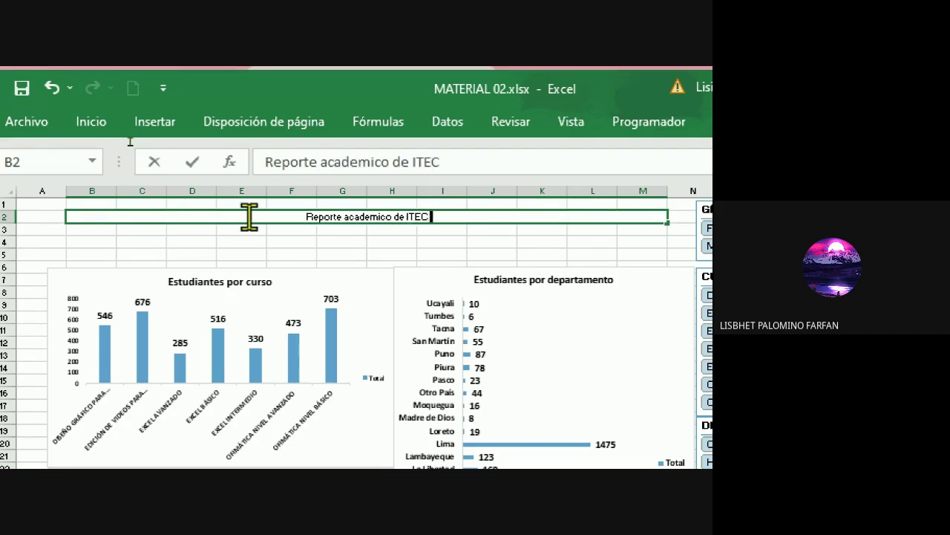
{"action": "type", "text": " PERU"}
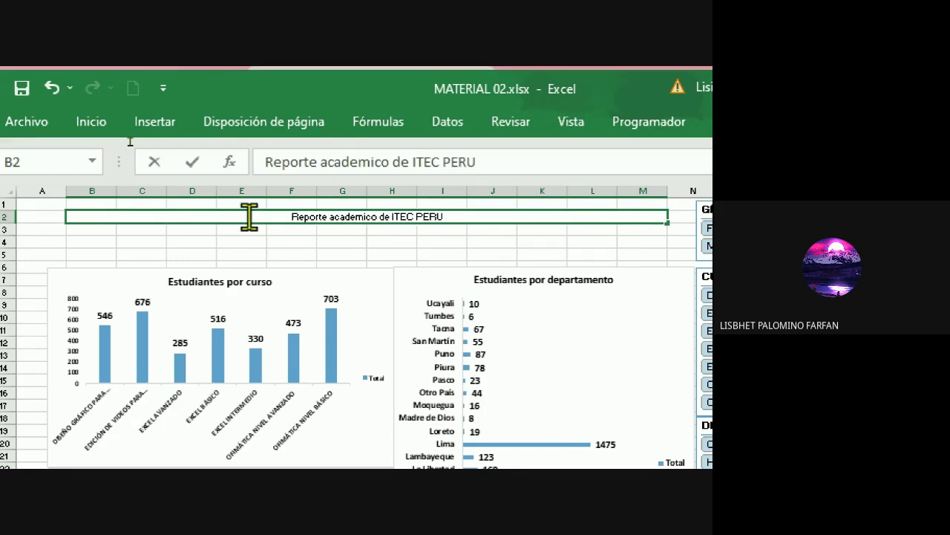
{"action": "key", "text": "BackSpace"}
{"action": "type", "text": "Ú"}
{"action": "left_click", "coordinate": [261, 253]}
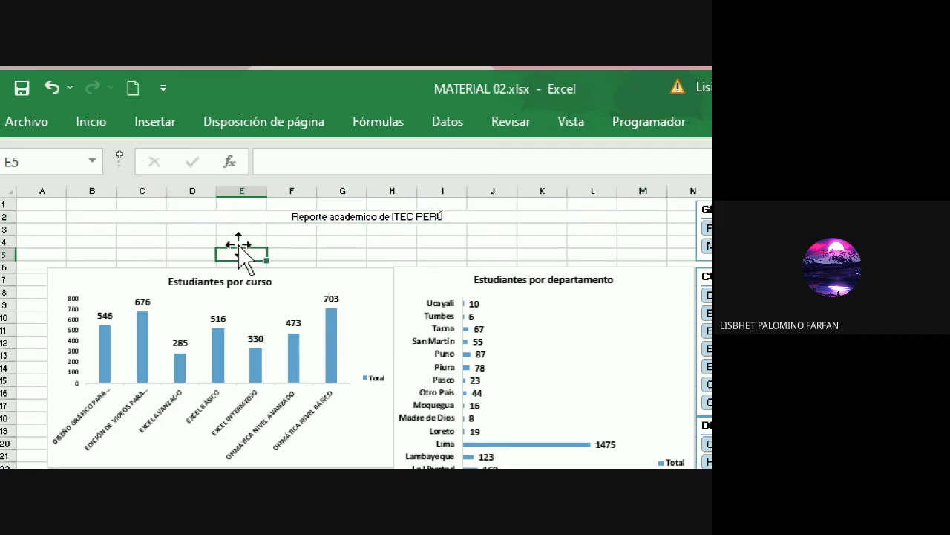
{"action": "left_click_drag", "start_coordinate": [106, 244], "coordinate": [619, 242]}
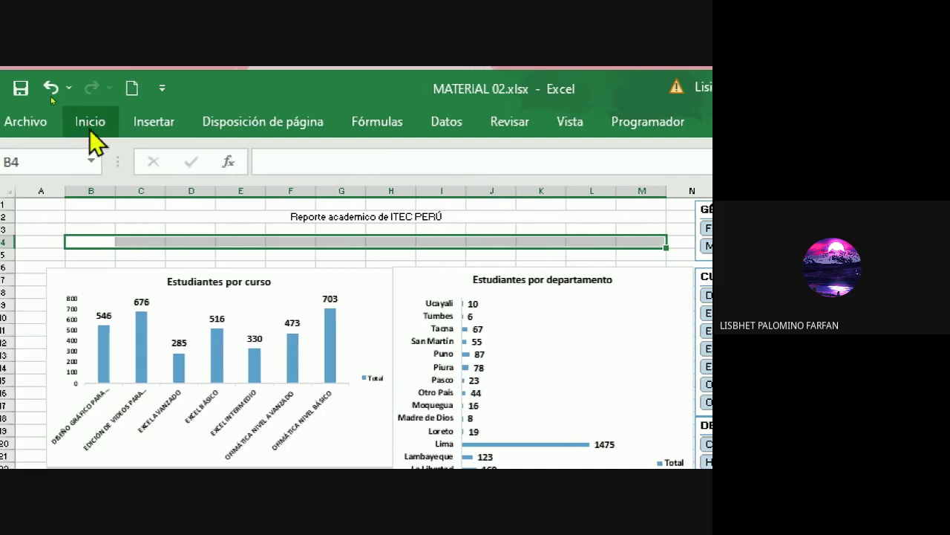
Merge and centre row 4 and enter 'Elaborado por' followed by the author's full name
{"action": "left_click", "coordinate": [90, 124]}
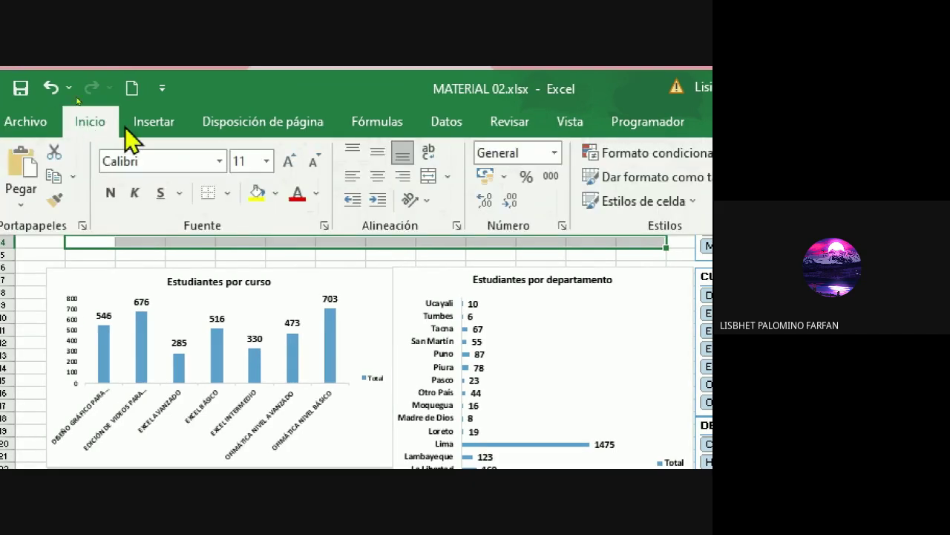
{"action": "left_click", "coordinate": [432, 178]}
{"action": "left_click", "coordinate": [317, 237]}
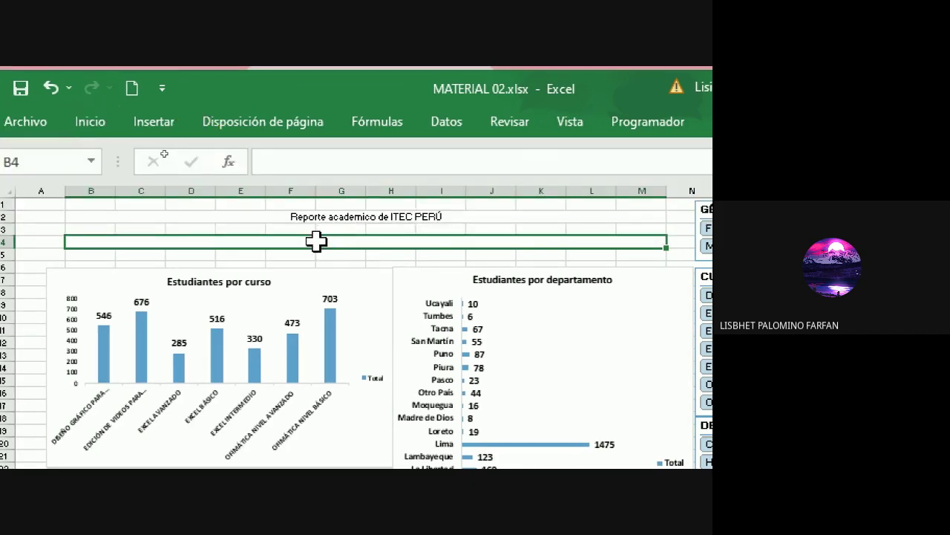
{"action": "double_click", "coordinate": [317, 241]}
{"action": "type", "text": "Ela"}
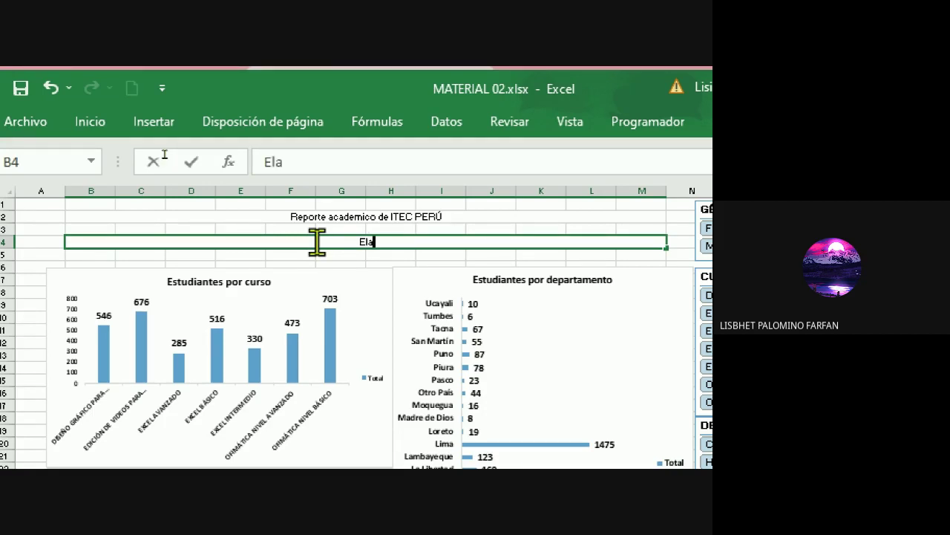
{"action": "type", "text": "borad"}
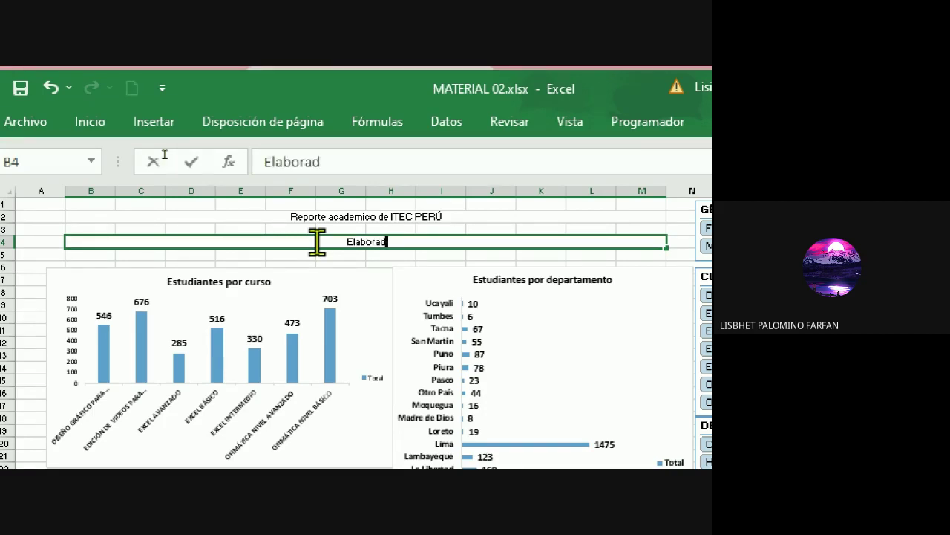
{"action": "type", "text": "o por "}
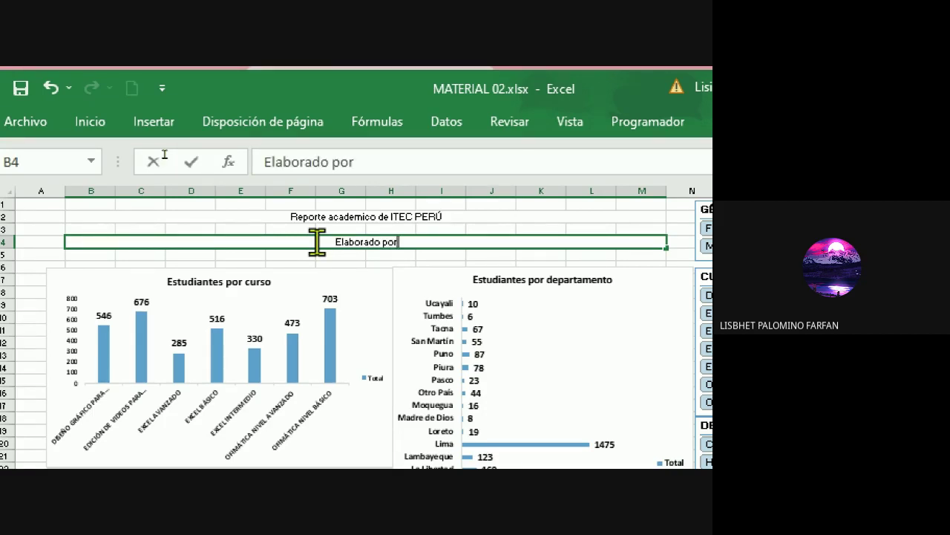
{"action": "type", "text": "Lisbhet"}
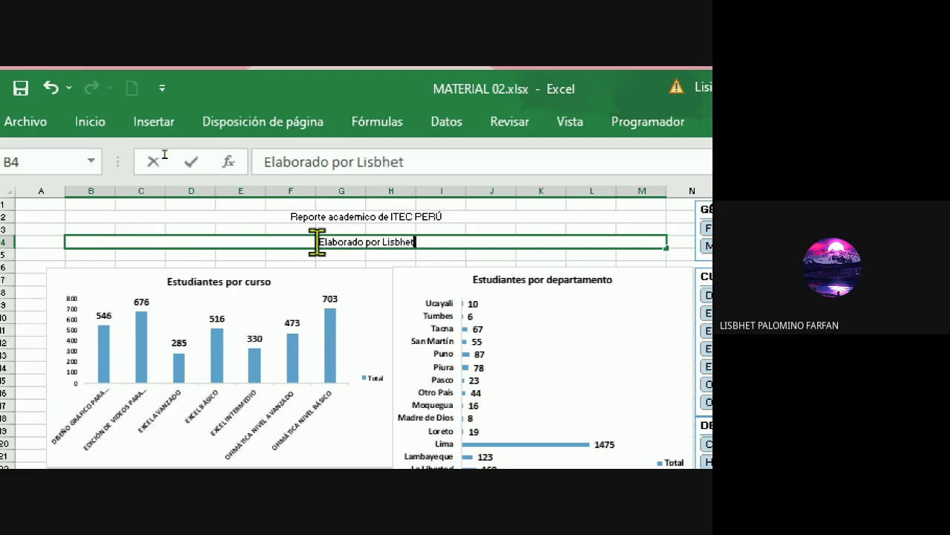
{"action": "type", "text": " O"}
{"action": "key", "text": "BackSpace"}
{"action": "key", "text": "BackSpace"}
{"action": "type", "text": "Pa"}
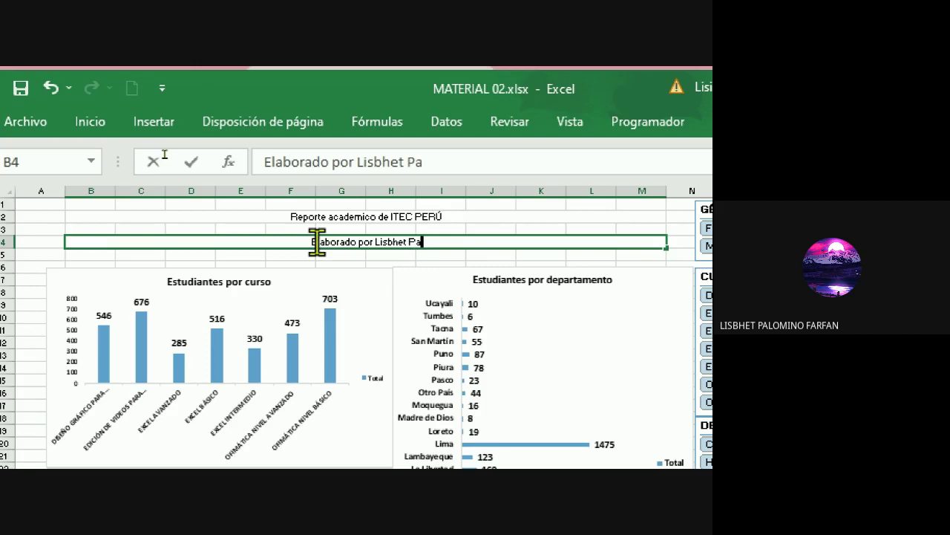
{"action": "type", "text": "lomino Fa"}
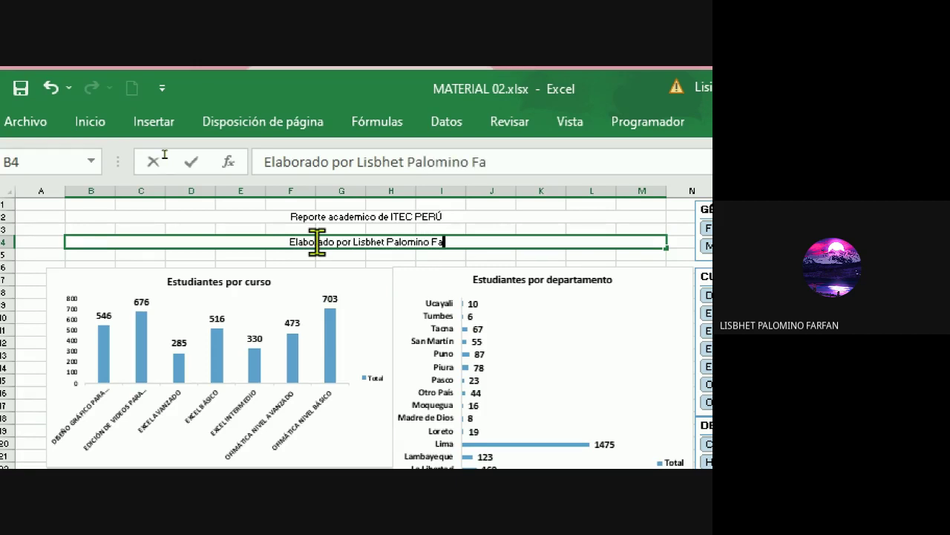
{"action": "type", "text": "rfán"}
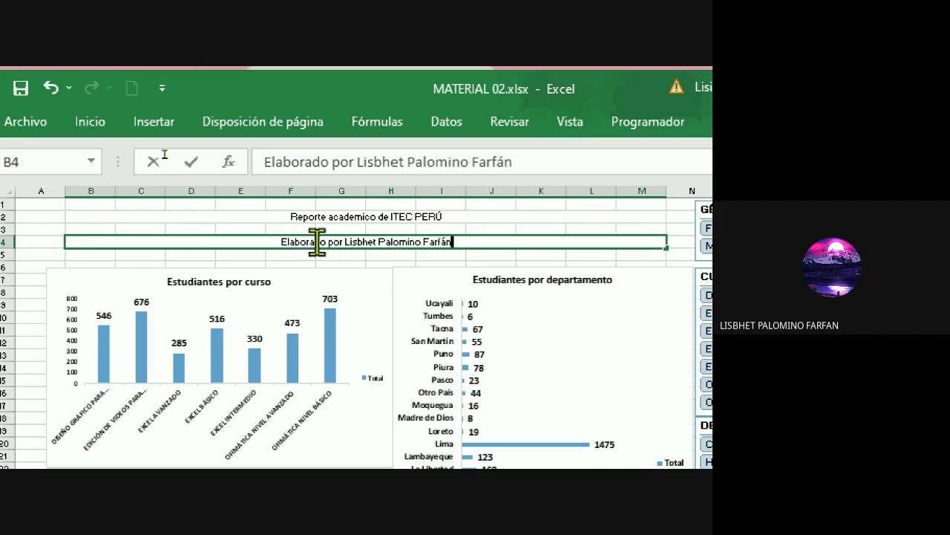
{"action": "key", "text": "Return"}
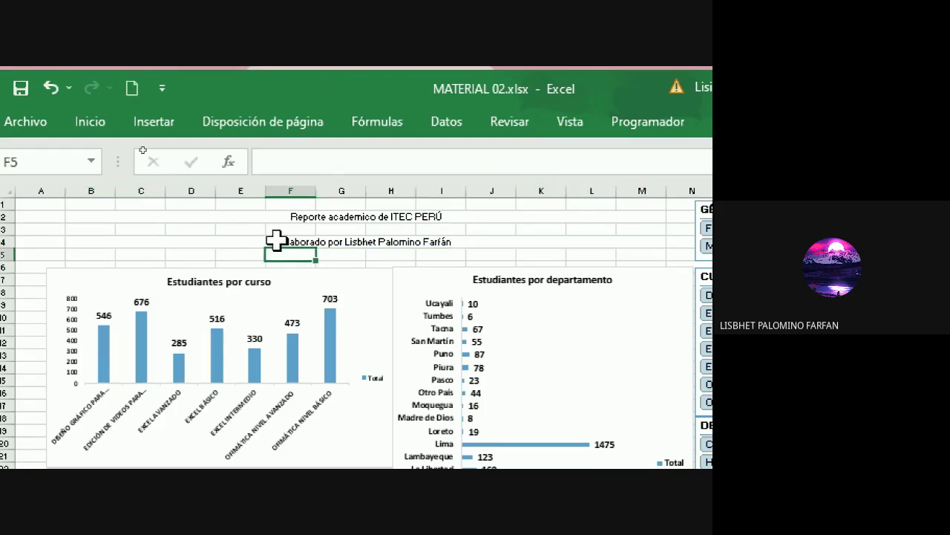
{"action": "left_click", "coordinate": [271, 216]}
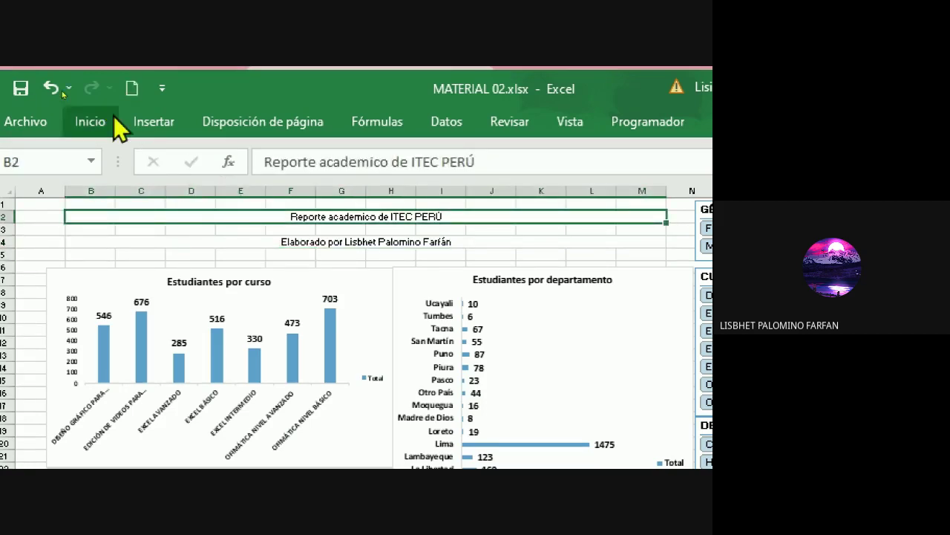
Enlarge the report title in B2 to 24 pt
{"action": "left_click", "coordinate": [89, 123]}
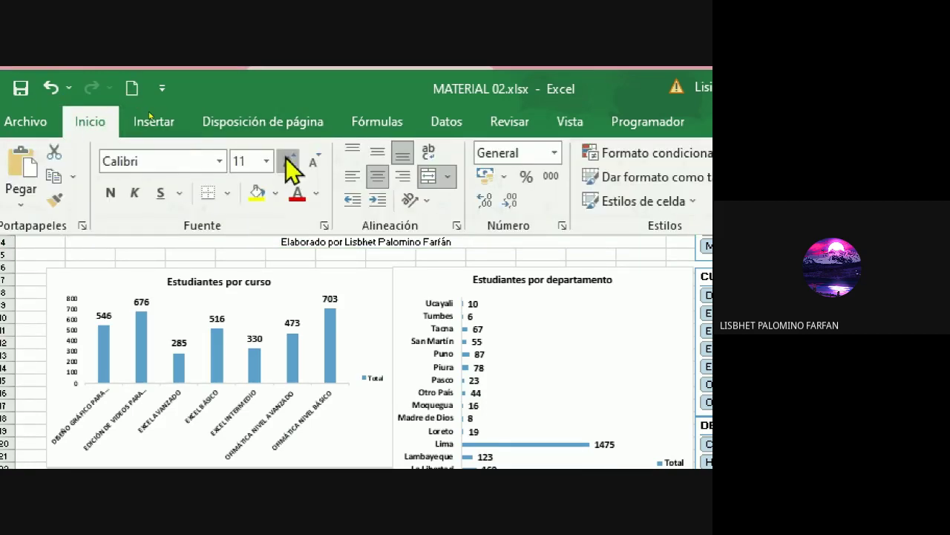
{"action": "left_click", "coordinate": [289, 158]}
{"action": "left_click", "coordinate": [290, 158]}
{"action": "left_click", "coordinate": [290, 158]}
{"action": "left_click", "coordinate": [289, 159]}
{"action": "left_click", "coordinate": [290, 158]}
{"action": "left_click", "coordinate": [289, 158]}
{"action": "left_click", "coordinate": [286, 158]}
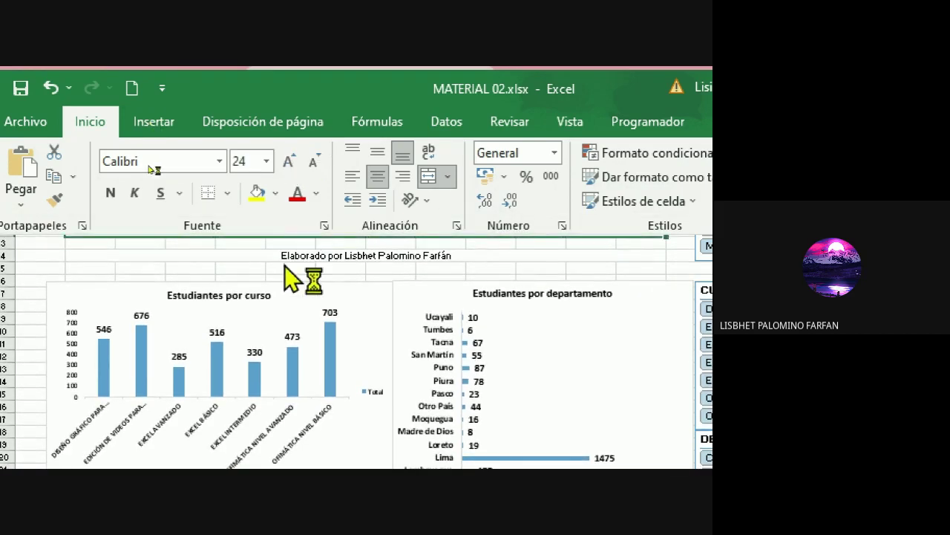
{"action": "left_click", "coordinate": [291, 251]}
Make the row 4 credit line 14 pt and bold
{"action": "left_click", "coordinate": [291, 251]}
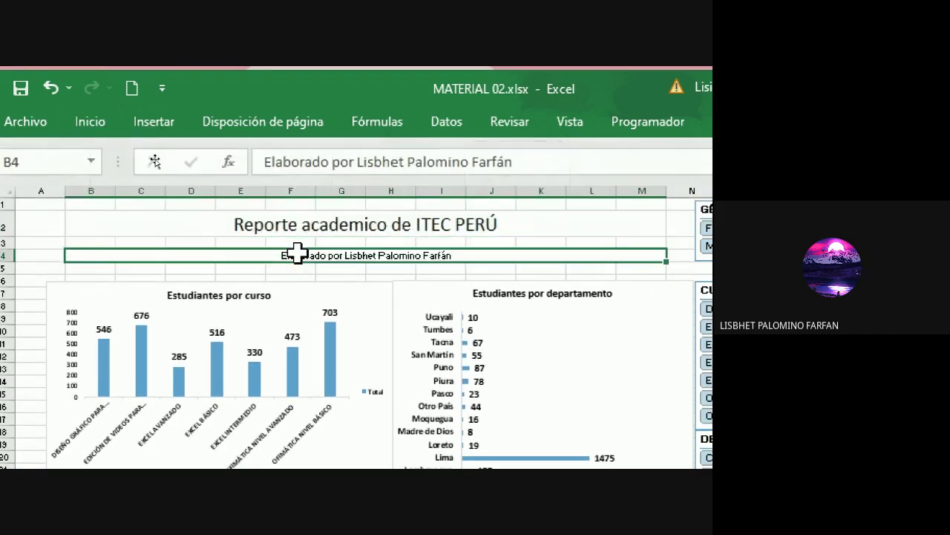
{"action": "left_click", "coordinate": [95, 122]}
{"action": "left_click", "coordinate": [286, 160]}
{"action": "left_click", "coordinate": [288, 160]}
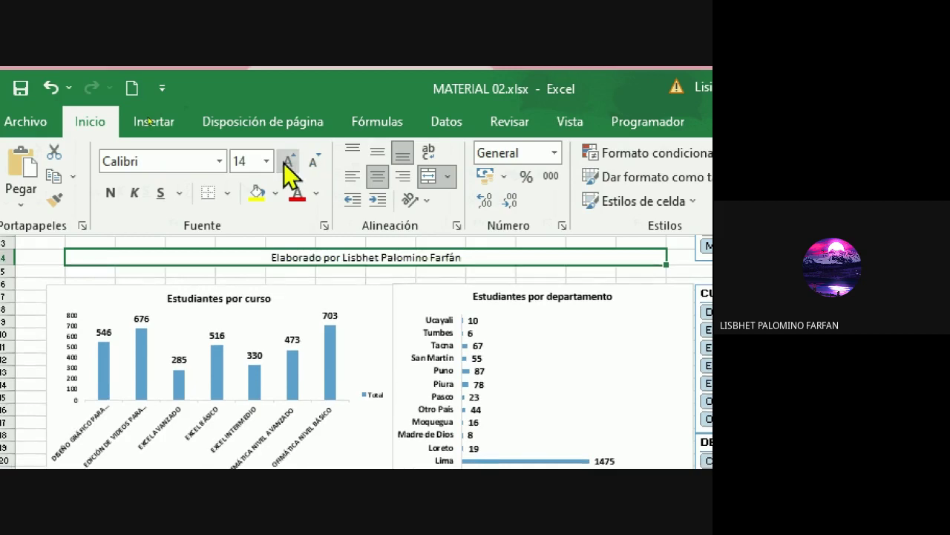
{"action": "left_click", "coordinate": [111, 192]}
Raise the report title in B2 further to 26 pt
{"action": "left_click", "coordinate": [191, 263]}
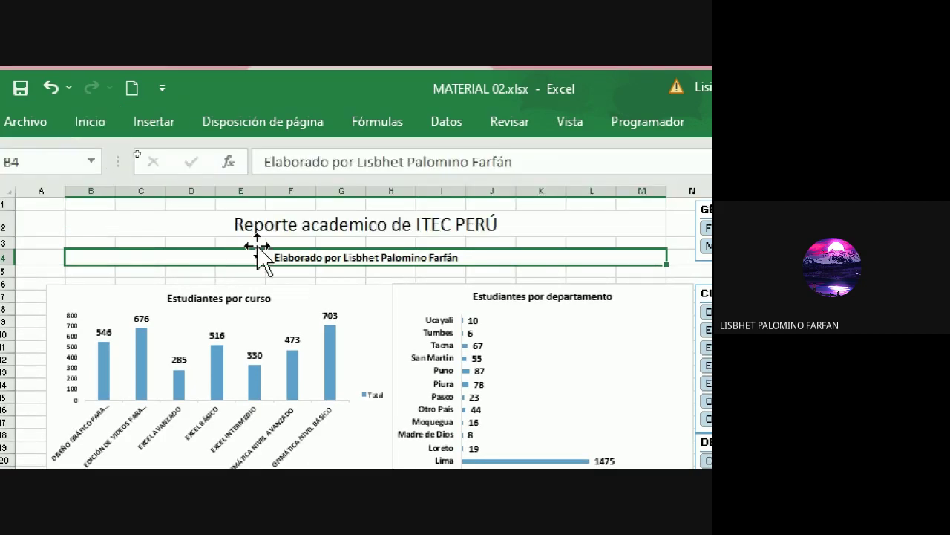
{"action": "left_click", "coordinate": [276, 214]}
{"action": "left_click", "coordinate": [104, 122]}
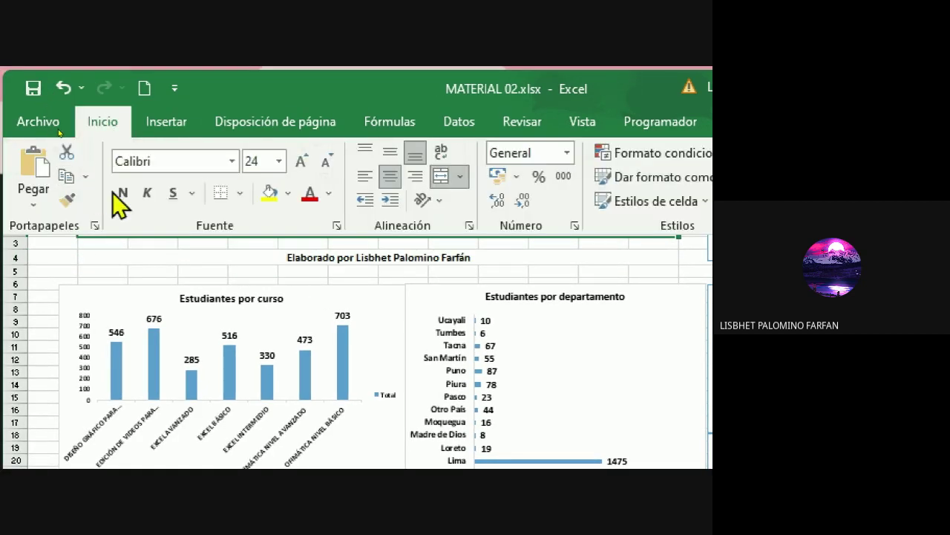
{"action": "left_click", "coordinate": [302, 162]}
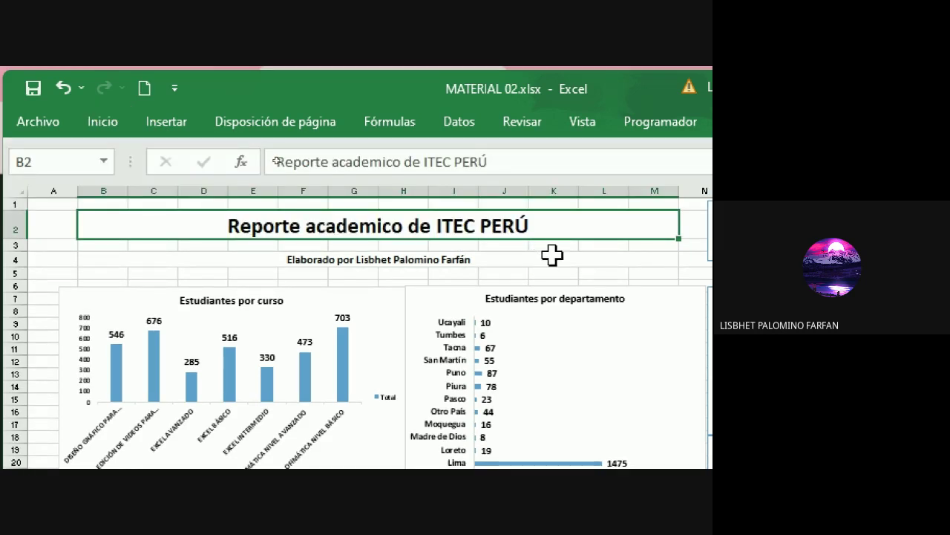
{"action": "scroll", "coordinate": [621, 409], "scroll_direction": "right", "scroll_amount": 5}
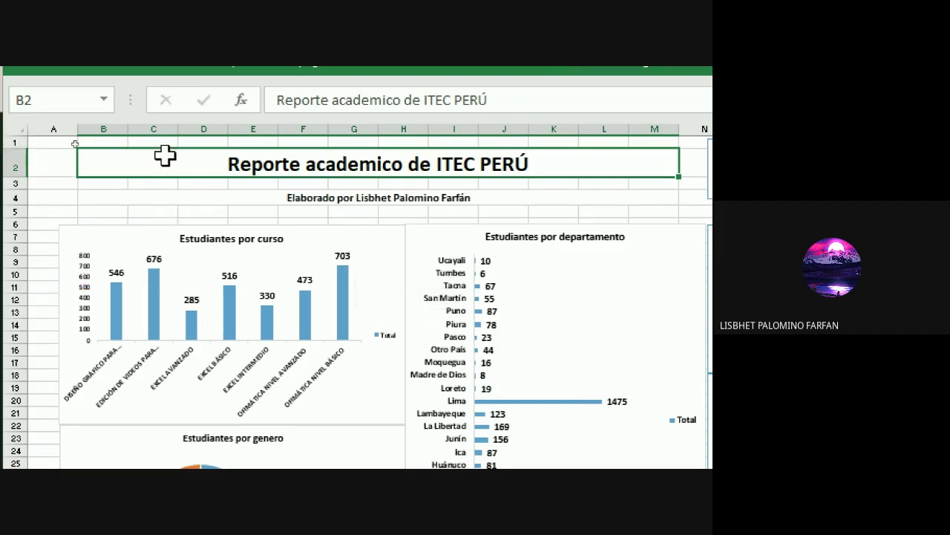
Fill the entire worksheet with light blue, replacing an initial light gold fill
{"action": "left_click", "coordinate": [14, 128]}
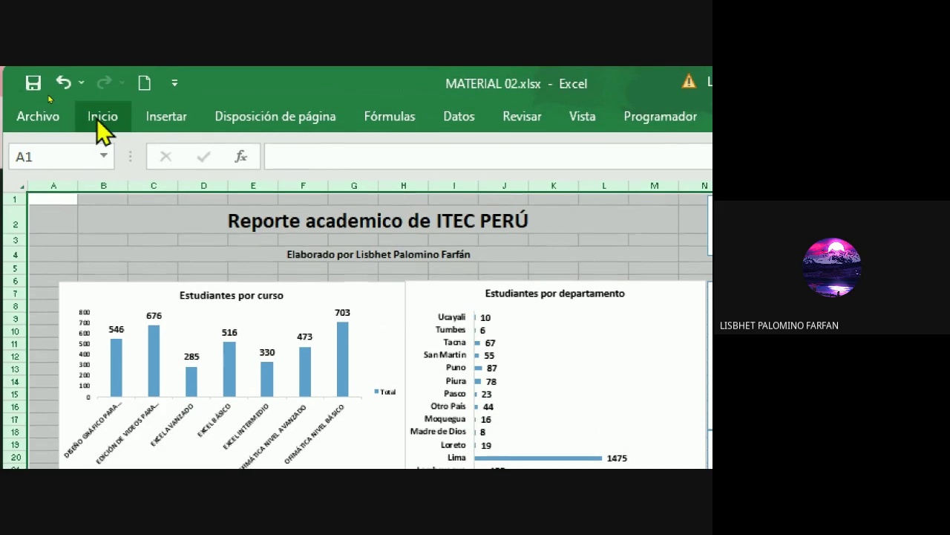
{"action": "left_click", "coordinate": [98, 119]}
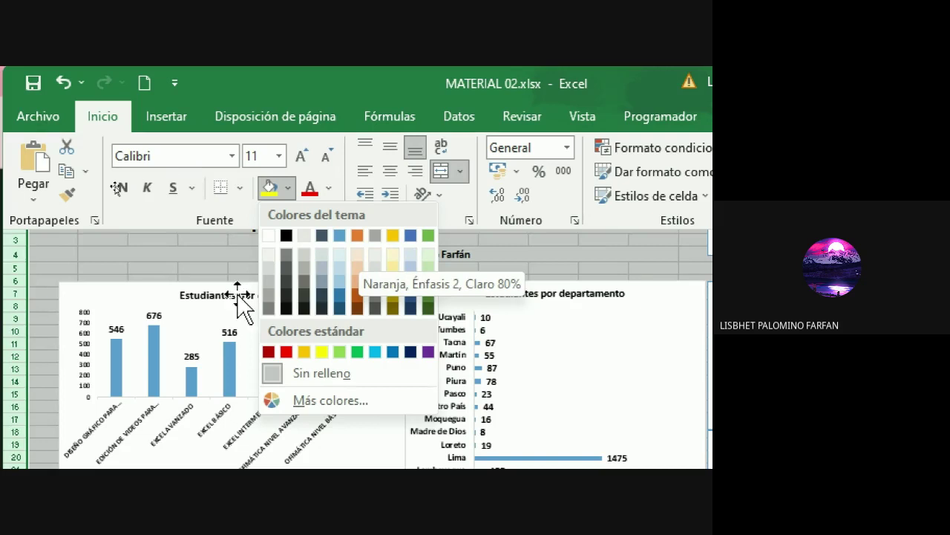
{"action": "left_click", "coordinate": [392, 256]}
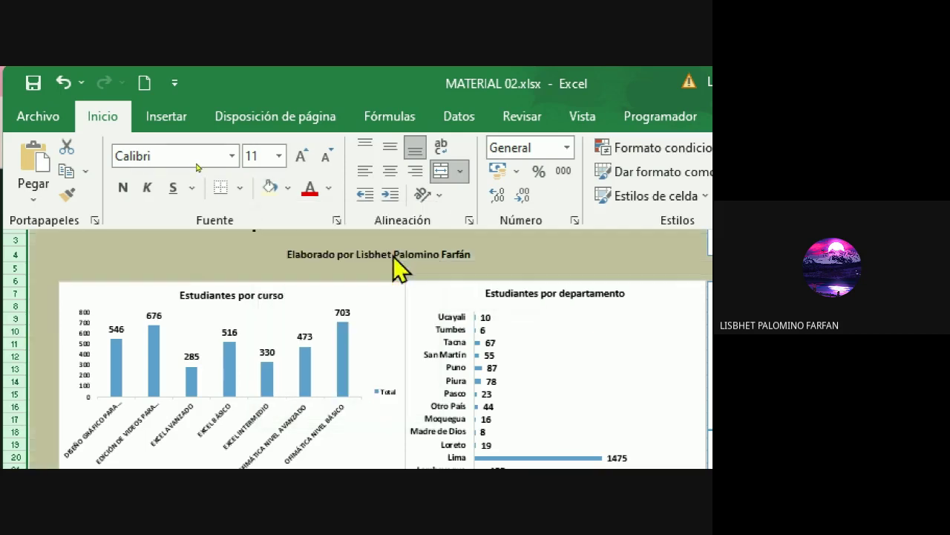
{"action": "left_click", "coordinate": [287, 188]}
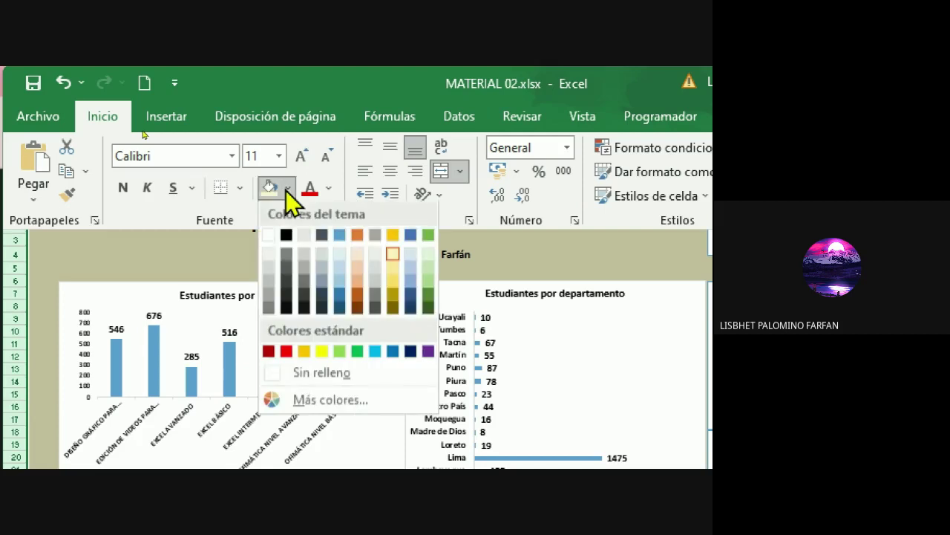
{"action": "left_click", "coordinate": [340, 252]}
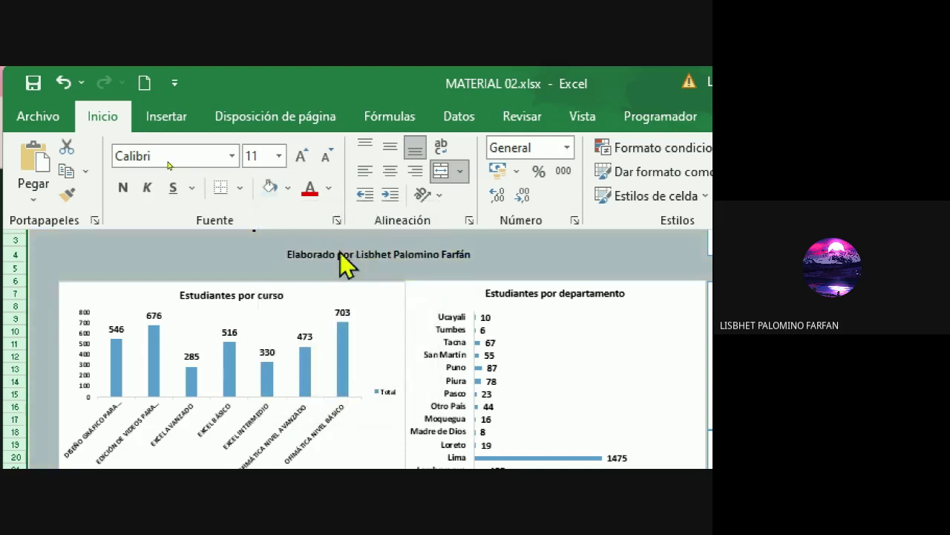
{"action": "left_click", "coordinate": [178, 259]}
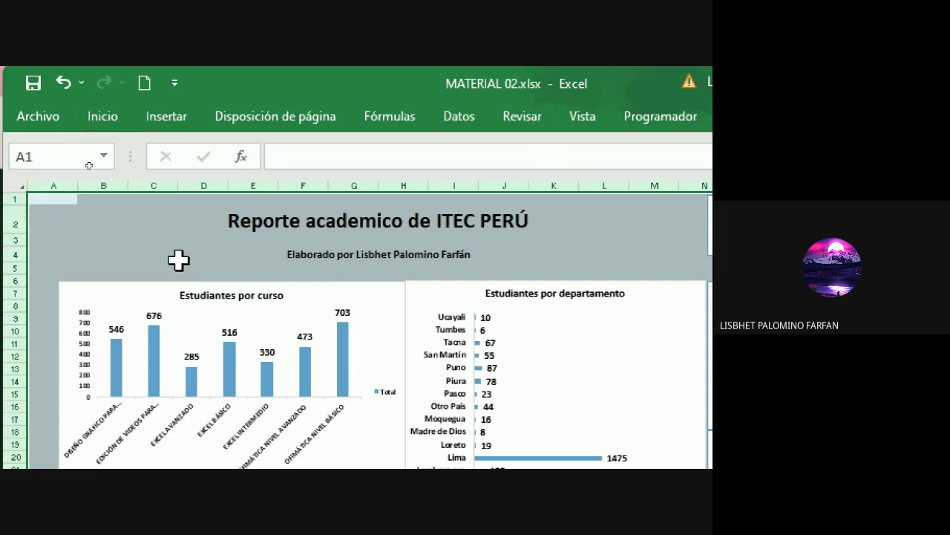
{"action": "left_click", "coordinate": [346, 253]}
Scroll through the dashboard charts, then select the Estudiantes por curso chart
{"action": "scroll", "coordinate": [589, 283], "scroll_direction": "down", "scroll_amount": 2}
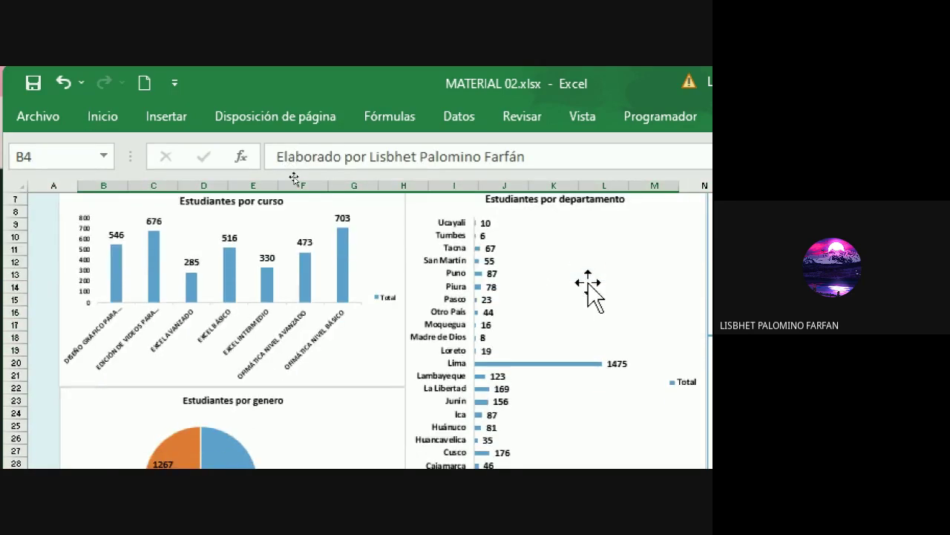
{"action": "scroll", "coordinate": [589, 283], "scroll_direction": "down", "scroll_amount": 3}
{"action": "scroll", "coordinate": [589, 283], "scroll_direction": "down", "scroll_amount": 2}
{"action": "scroll", "coordinate": [586, 307], "scroll_direction": "up", "scroll_amount": 2}
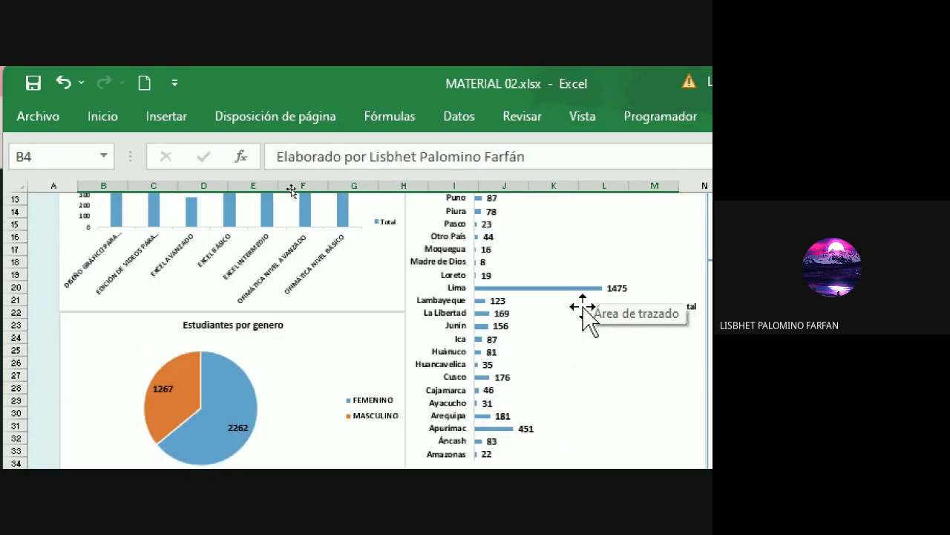
{"action": "scroll", "coordinate": [585, 308], "scroll_direction": "up", "scroll_amount": 5}
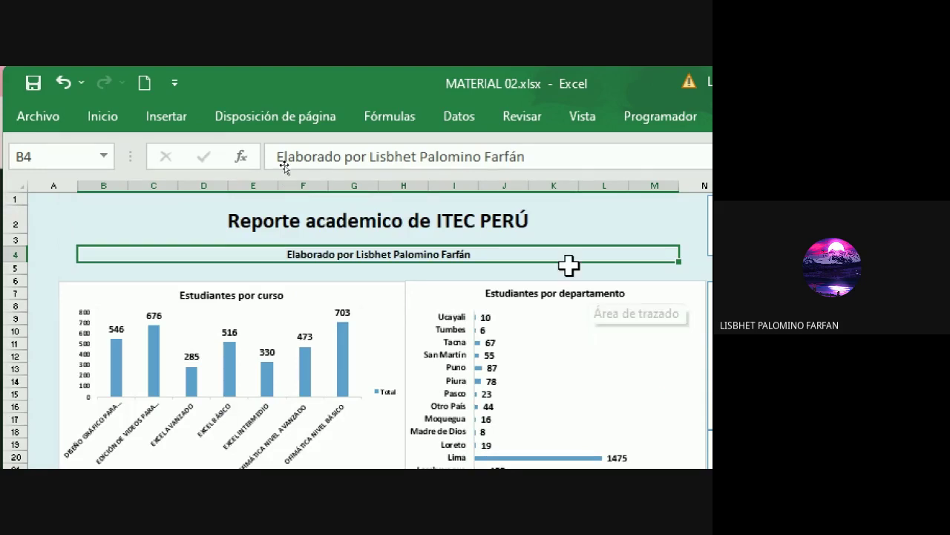
{"action": "left_click", "coordinate": [360, 294]}
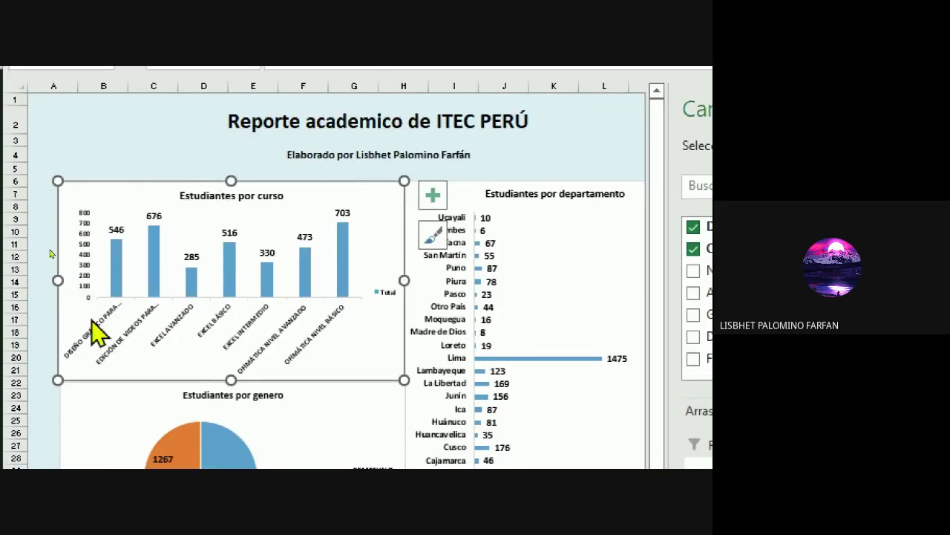
Set the Estudiantes por curso chart's shape fill to Sin relleno
{"action": "left_click", "coordinate": [182, 148]}
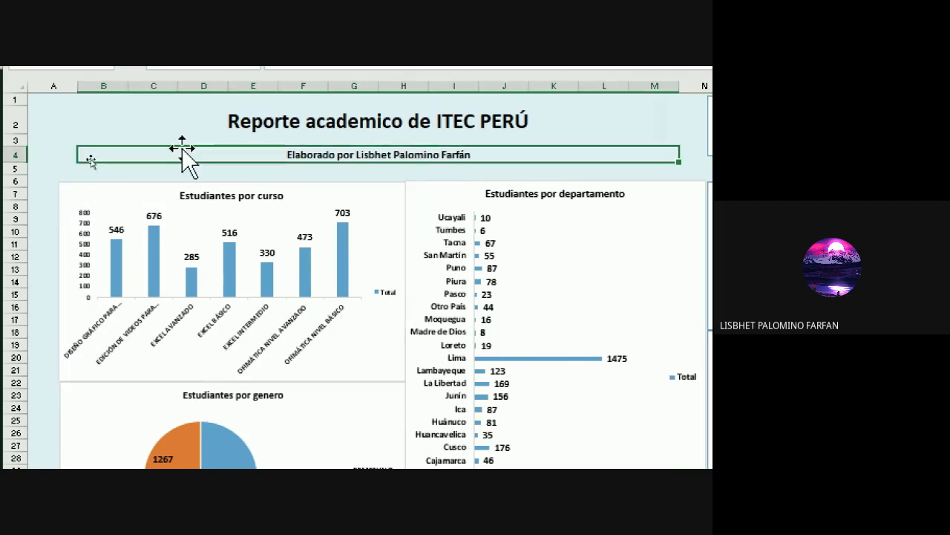
{"action": "left_click", "coordinate": [315, 195]}
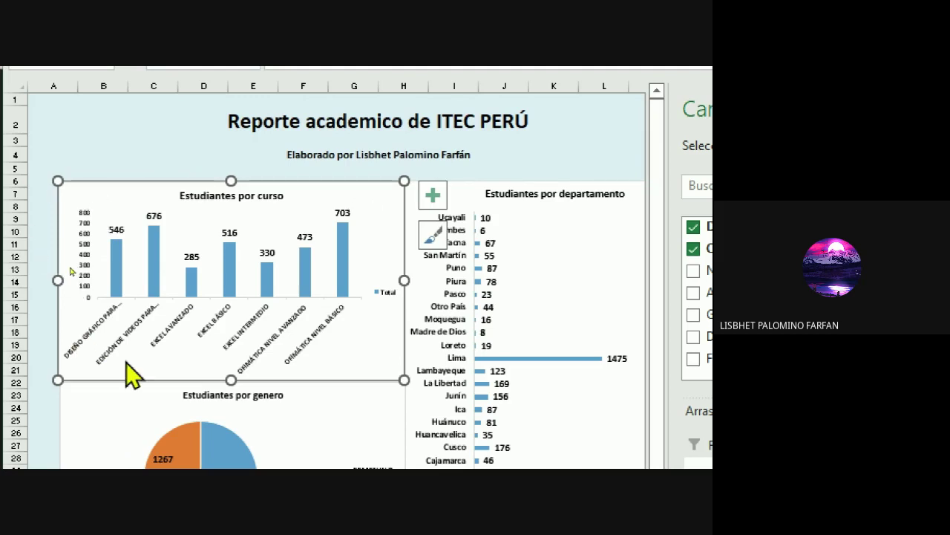
{"action": "left_click", "coordinate": [212, 150]}
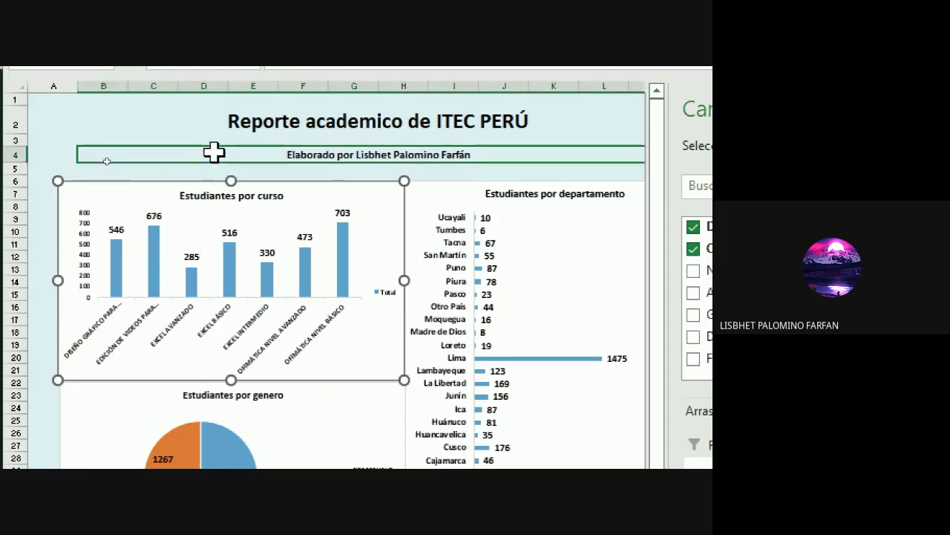
{"action": "left_click", "coordinate": [366, 201]}
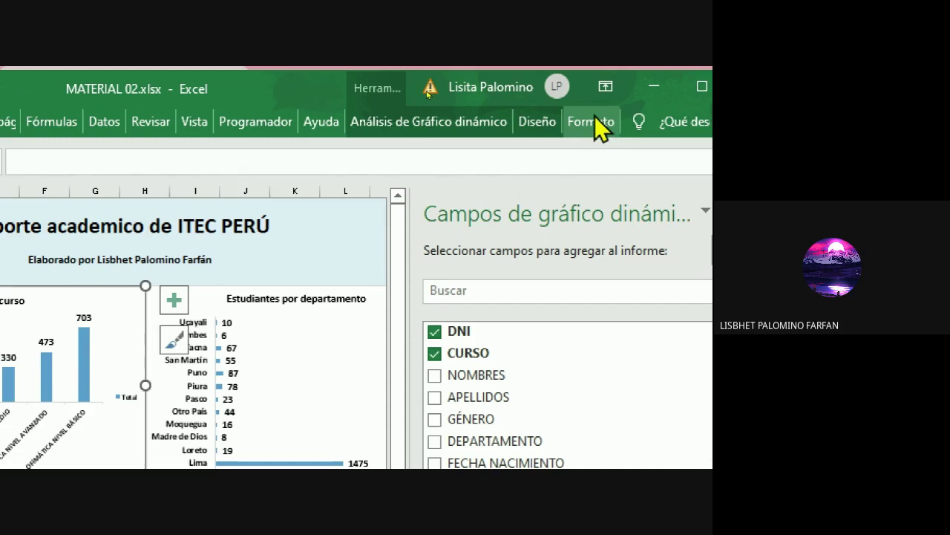
{"action": "left_click", "coordinate": [595, 120]}
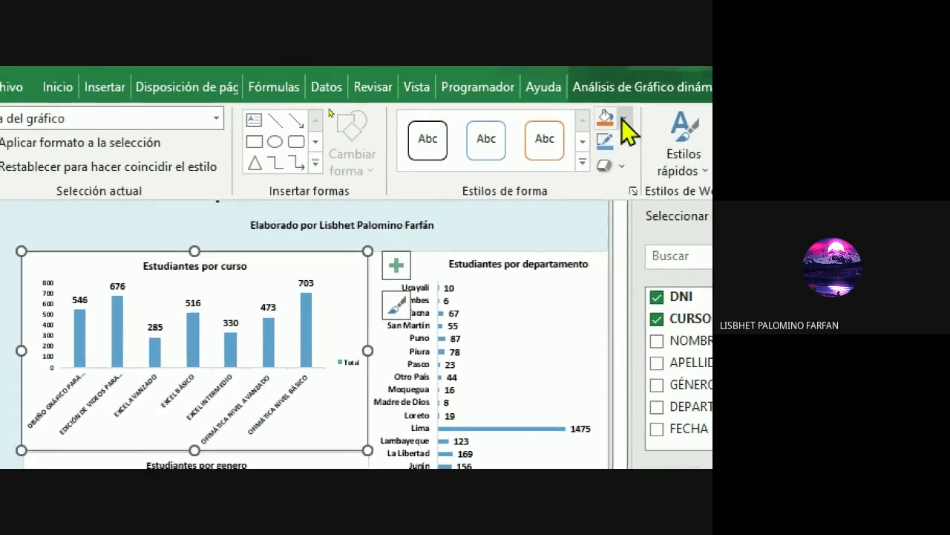
{"action": "left_click", "coordinate": [625, 109]}
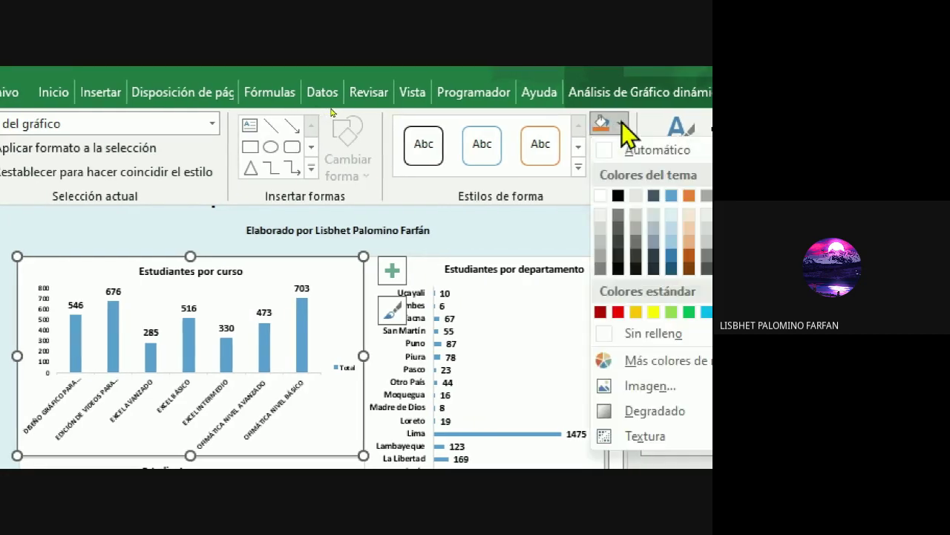
{"action": "left_click", "coordinate": [622, 336]}
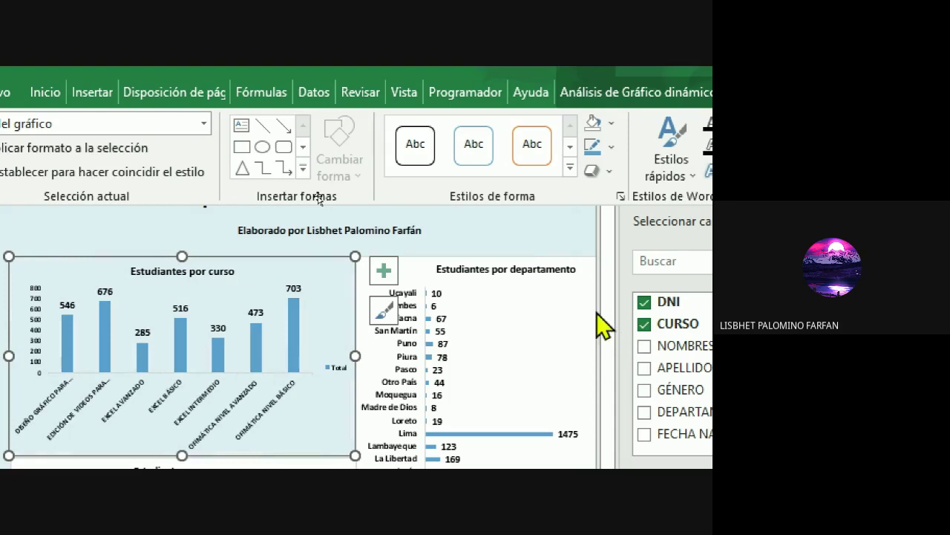
{"action": "left_click", "coordinate": [509, 239]}
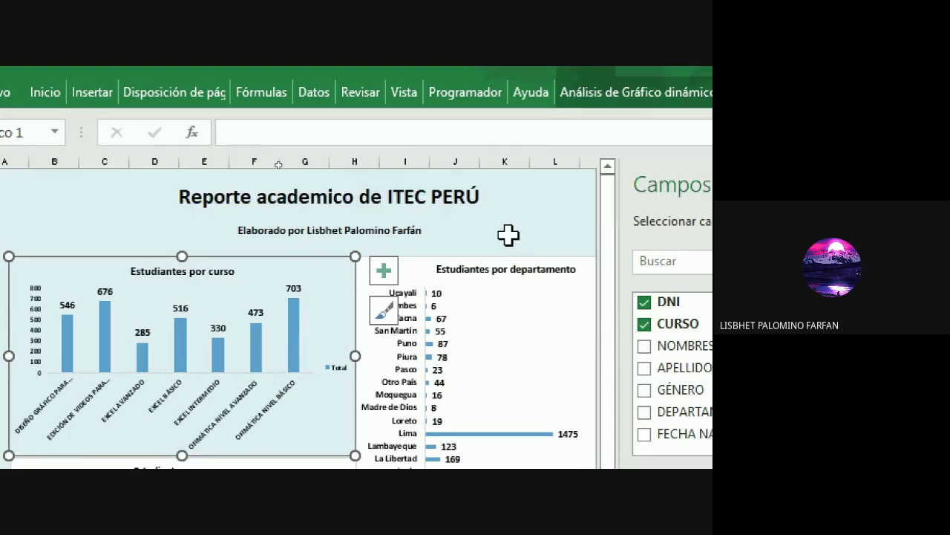
Set the Estudiantes por departamento chart's shape fill to Sin relleno
{"action": "left_click", "coordinate": [424, 272]}
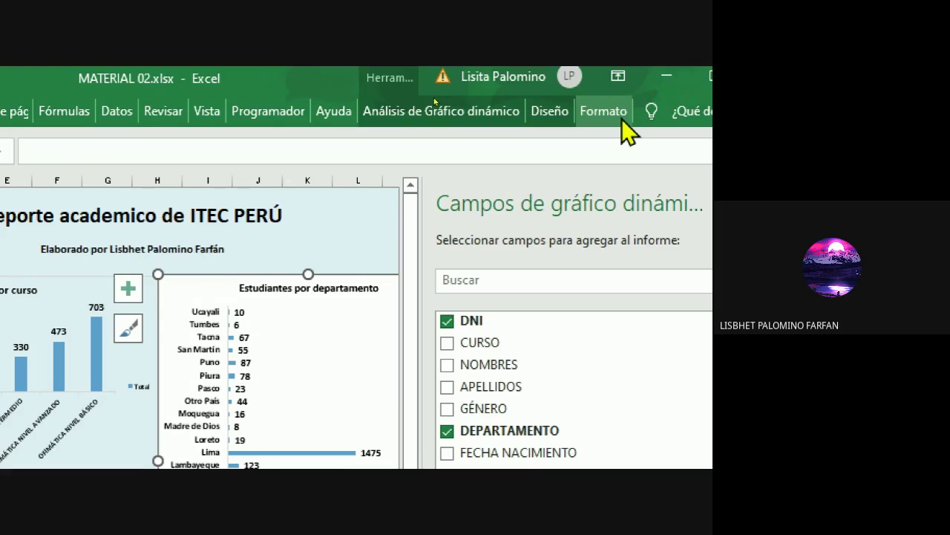
{"action": "left_click", "coordinate": [621, 117]}
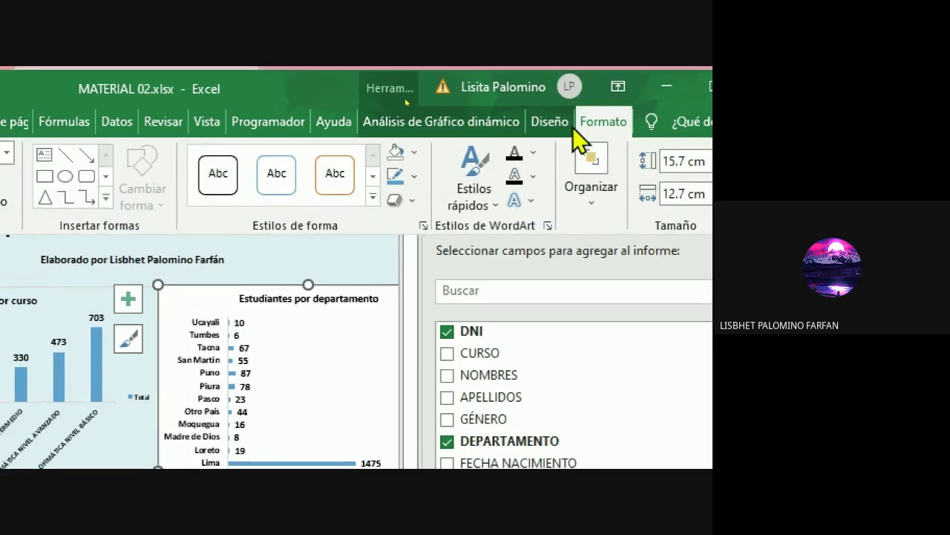
{"action": "left_click", "coordinate": [414, 154]}
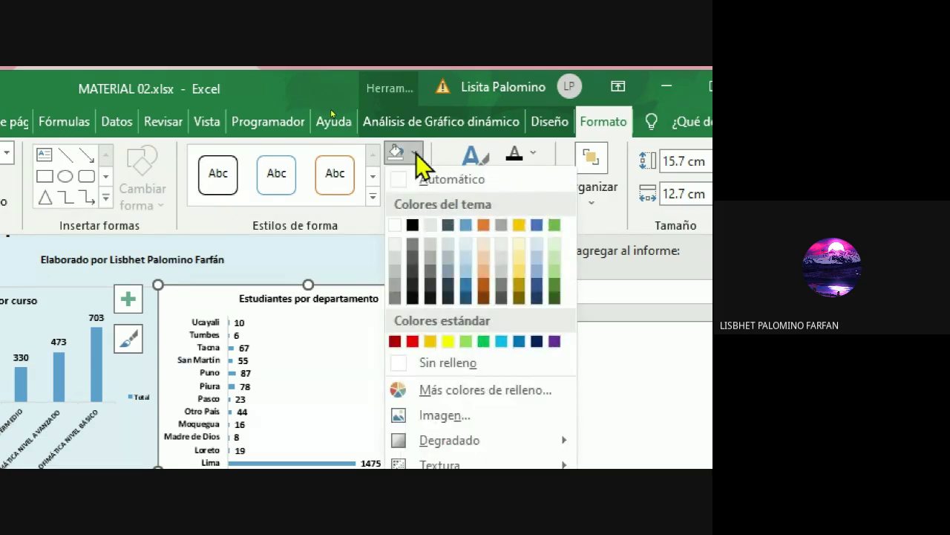
{"action": "left_click", "coordinate": [417, 364]}
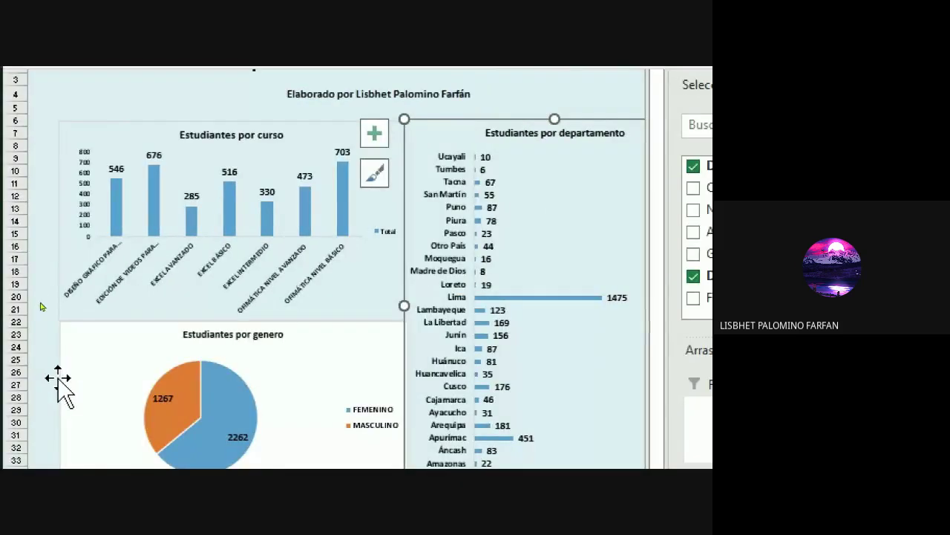
Set the Estudiantes por genero pie chart's shape fill to Sin relleno
{"action": "left_click", "coordinate": [335, 350]}
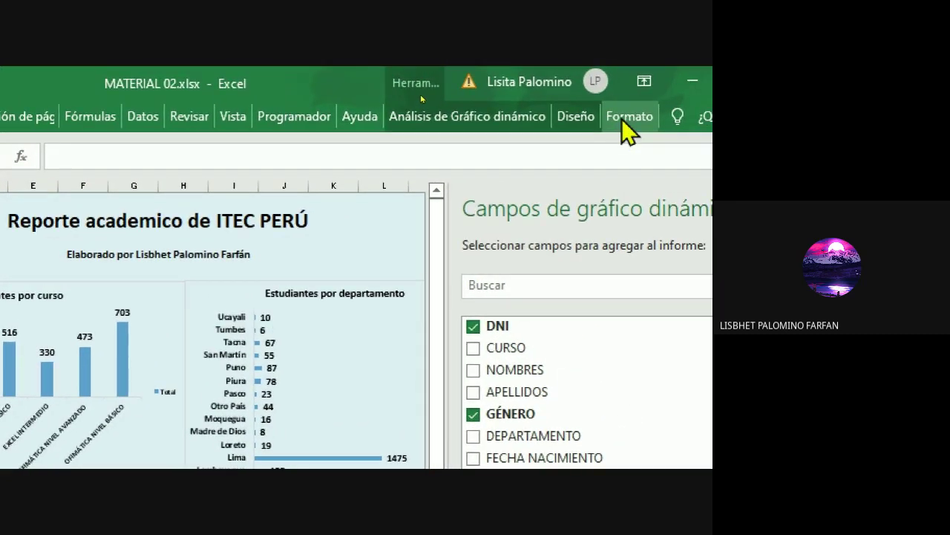
{"action": "left_click", "coordinate": [625, 118]}
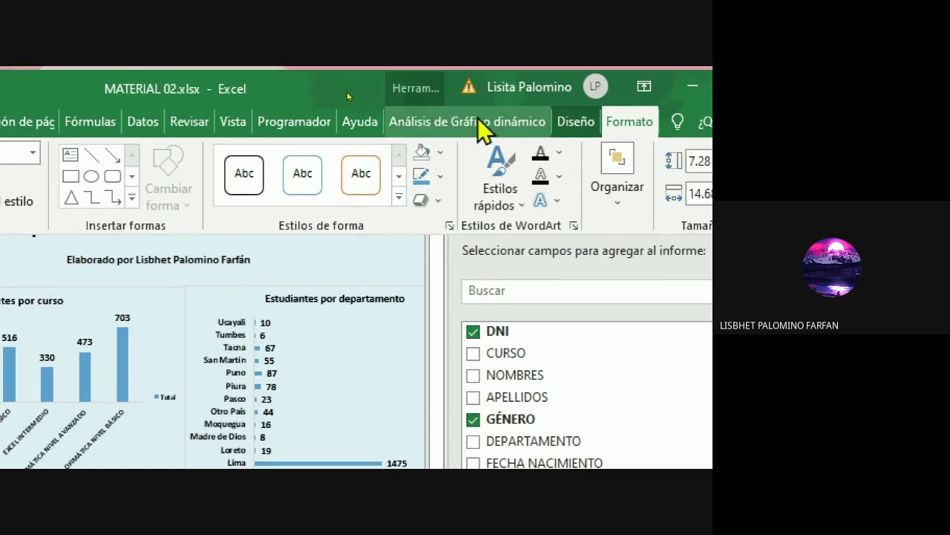
{"action": "left_click", "coordinate": [443, 155]}
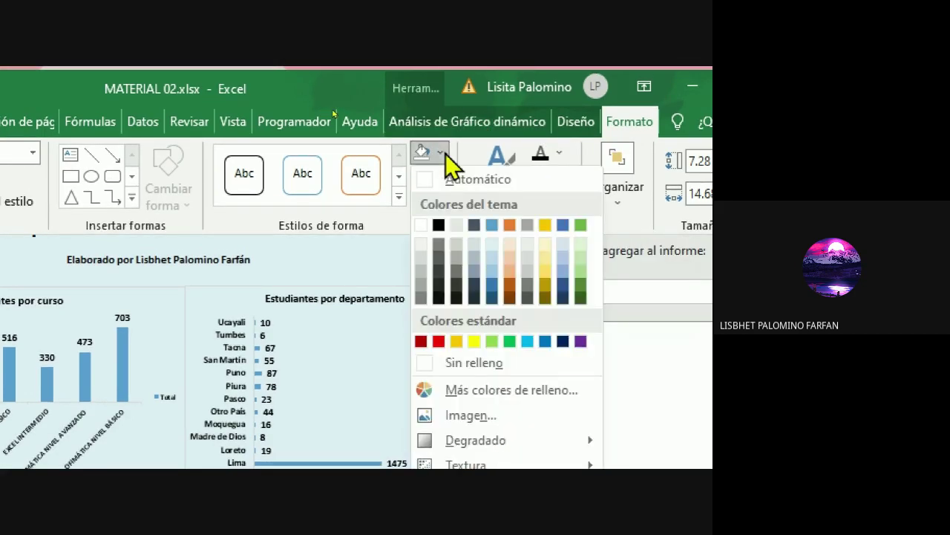
{"action": "left_click", "coordinate": [450, 362]}
{"action": "left_click", "coordinate": [81, 439]}
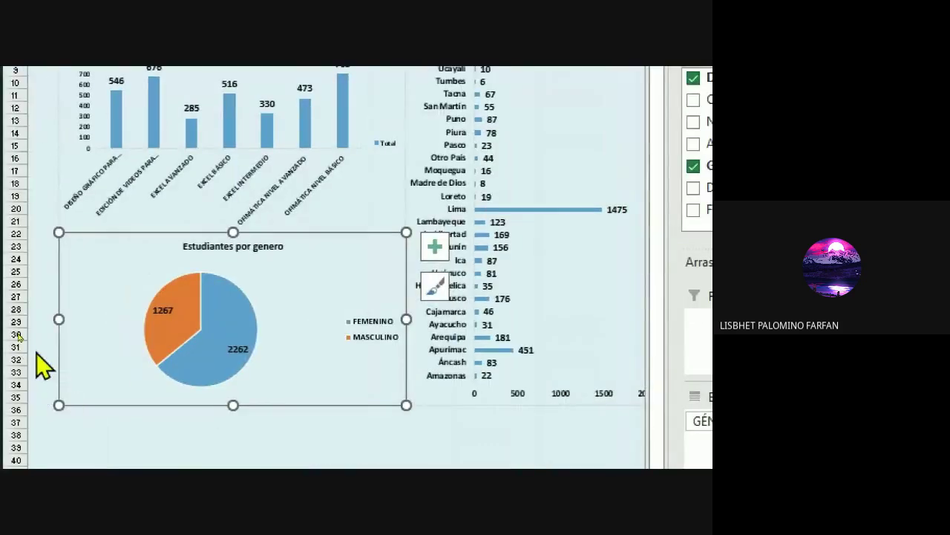
{"action": "left_click", "coordinate": [104, 421]}
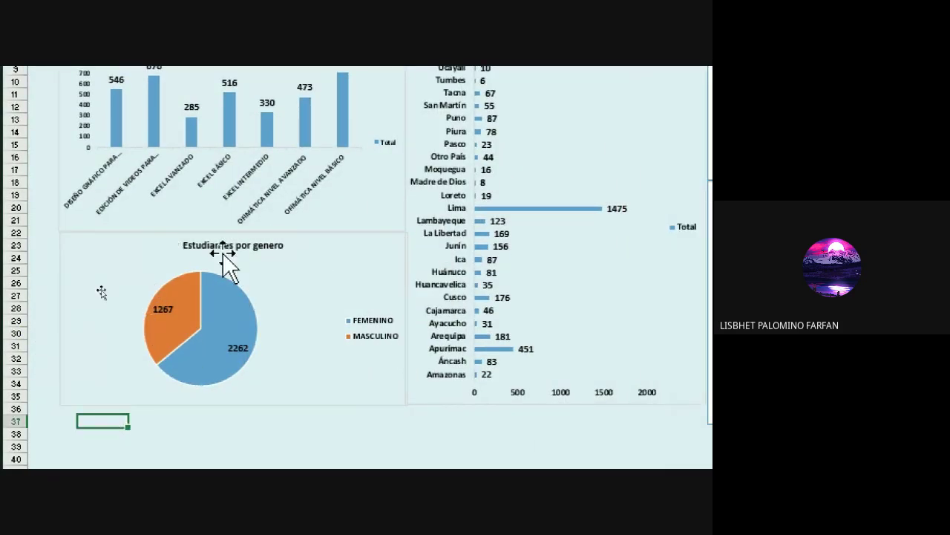
{"action": "scroll", "coordinate": [332, 116], "scroll_direction": "up", "scroll_amount": 3}
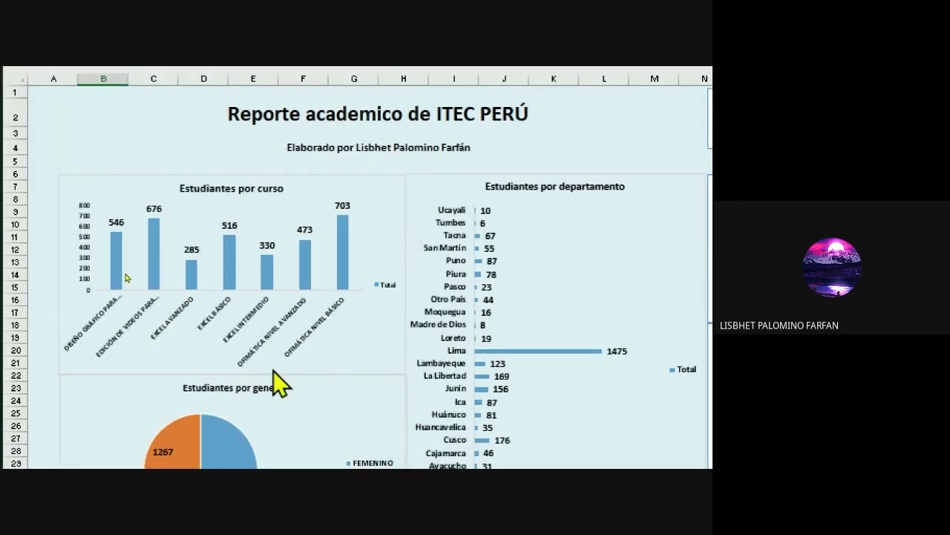
Set the Estudiantes por curso chart's shape outline to Sin contorno
{"action": "left_click", "coordinate": [96, 186]}
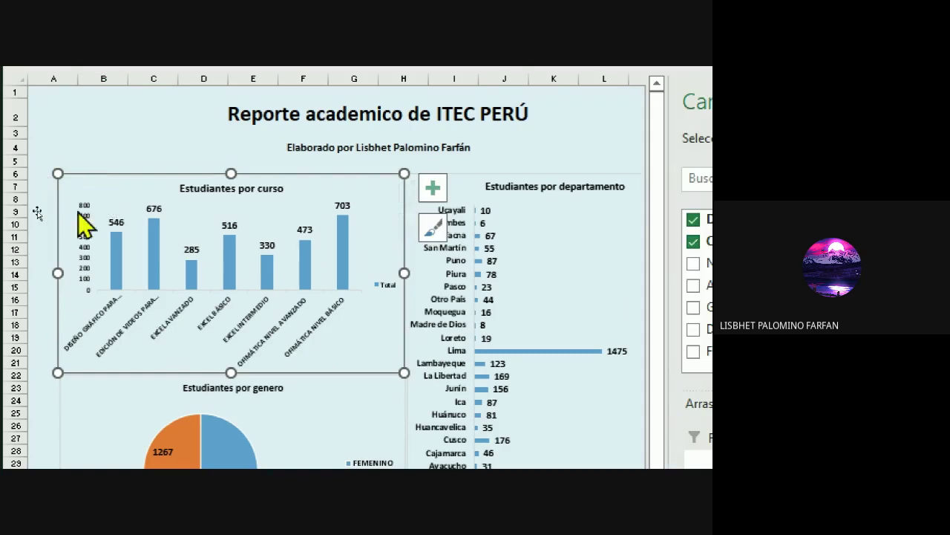
{"action": "left_click", "coordinate": [217, 145]}
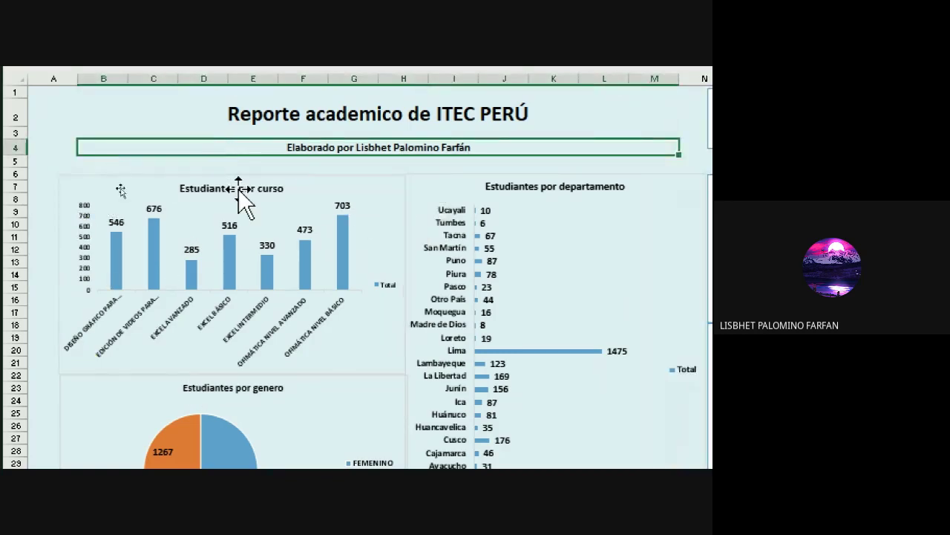
{"action": "left_click", "coordinate": [385, 195]}
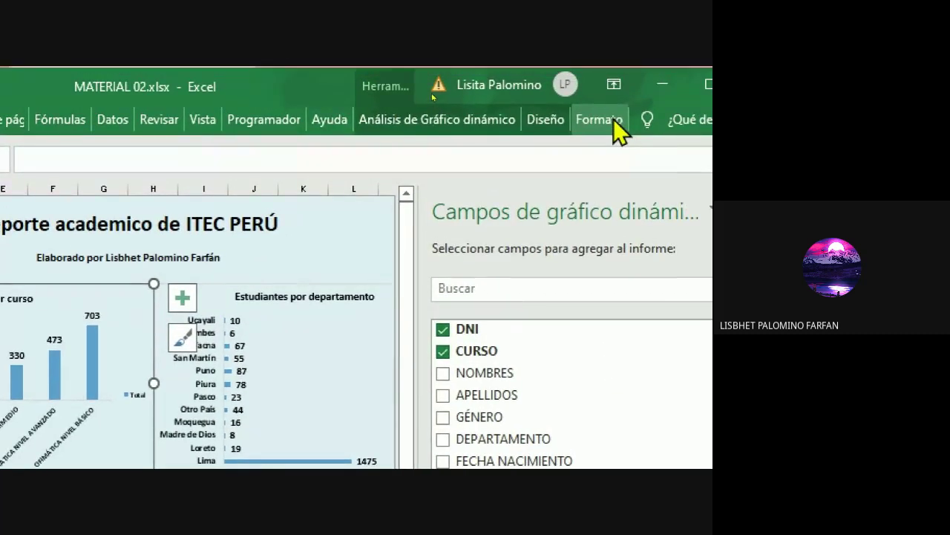
{"action": "left_click", "coordinate": [613, 121]}
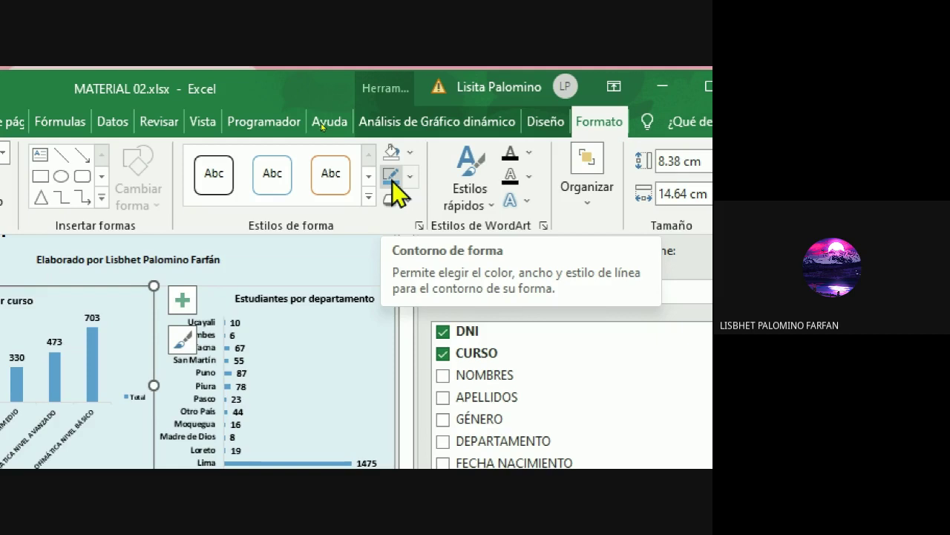
{"action": "left_click", "coordinate": [409, 178]}
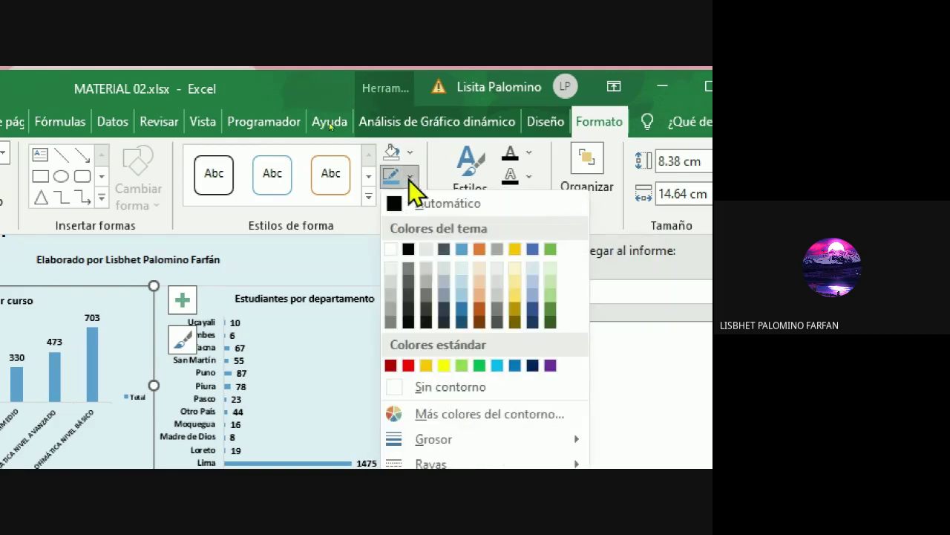
{"action": "left_click", "coordinate": [426, 387]}
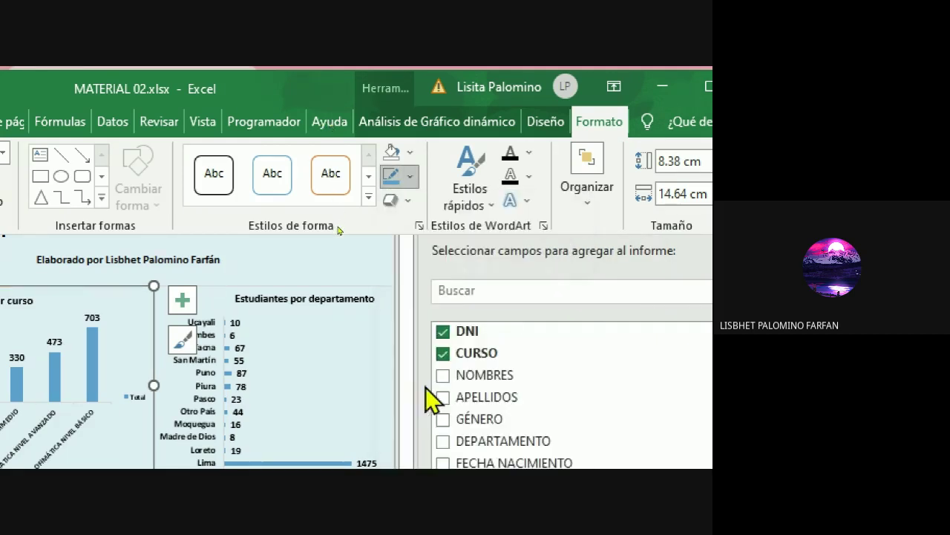
{"action": "left_click", "coordinate": [133, 259]}
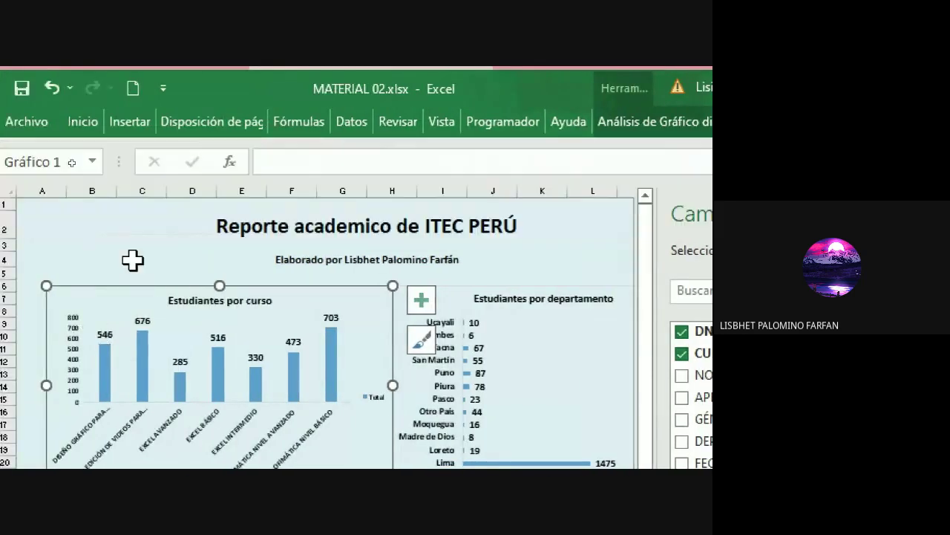
{"action": "left_click", "coordinate": [133, 259]}
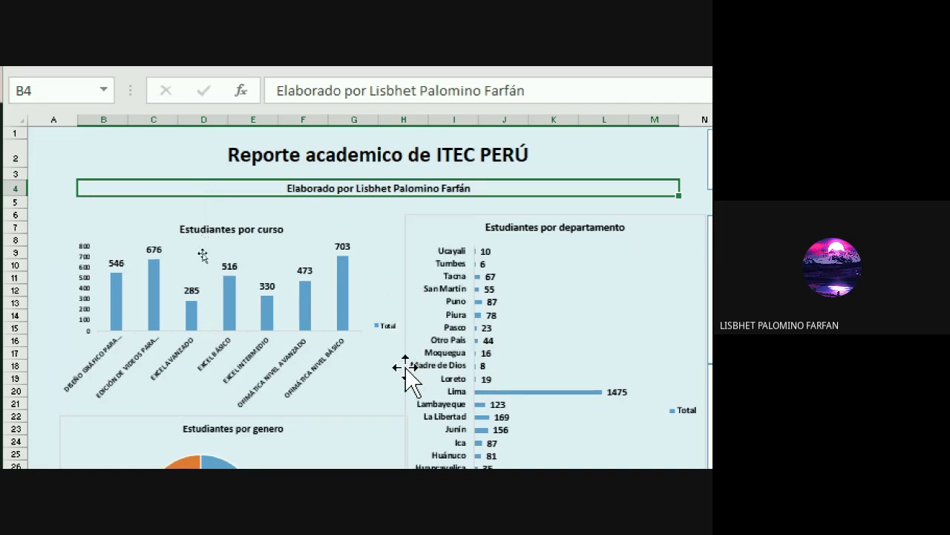
Set the Estudiantes por departamento chart's shape outline to Sin contorno
{"action": "left_click", "coordinate": [529, 230]}
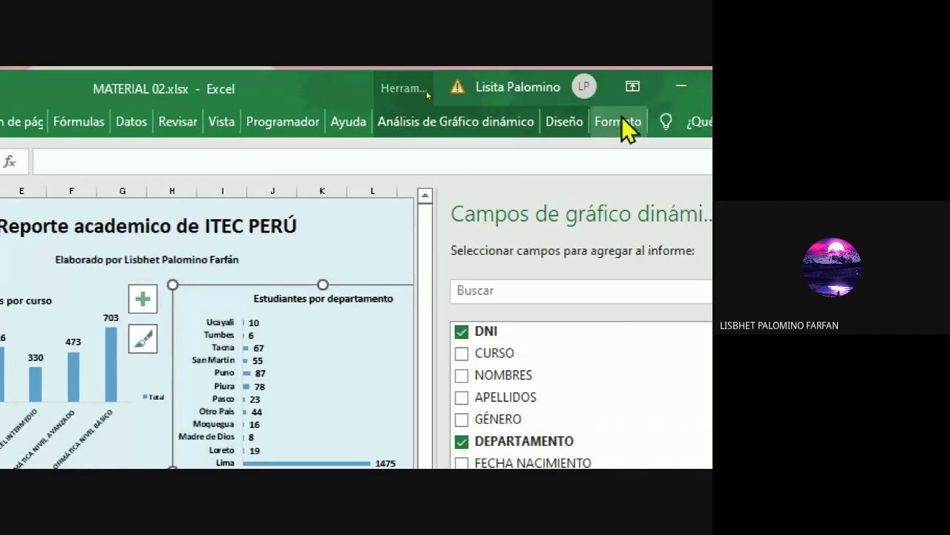
{"action": "left_click", "coordinate": [623, 119]}
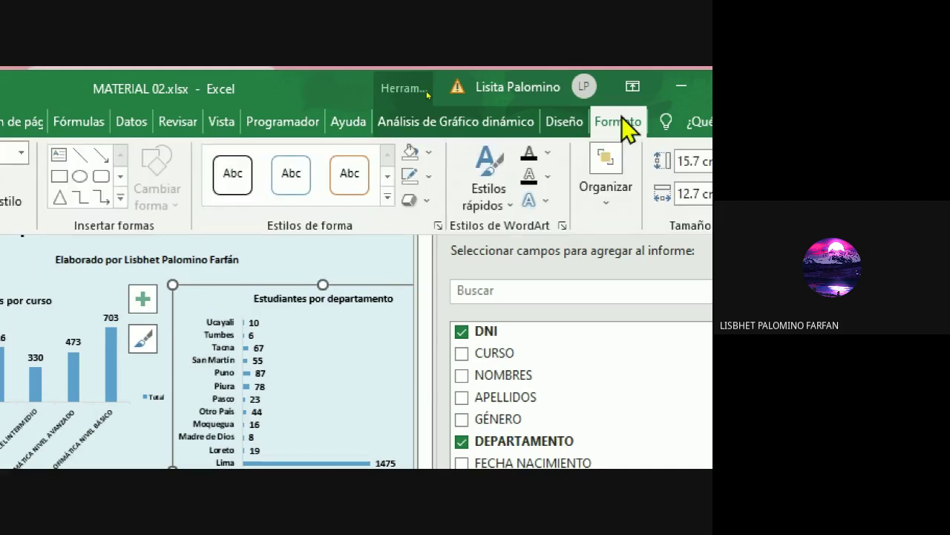
{"action": "left_click", "coordinate": [431, 178]}
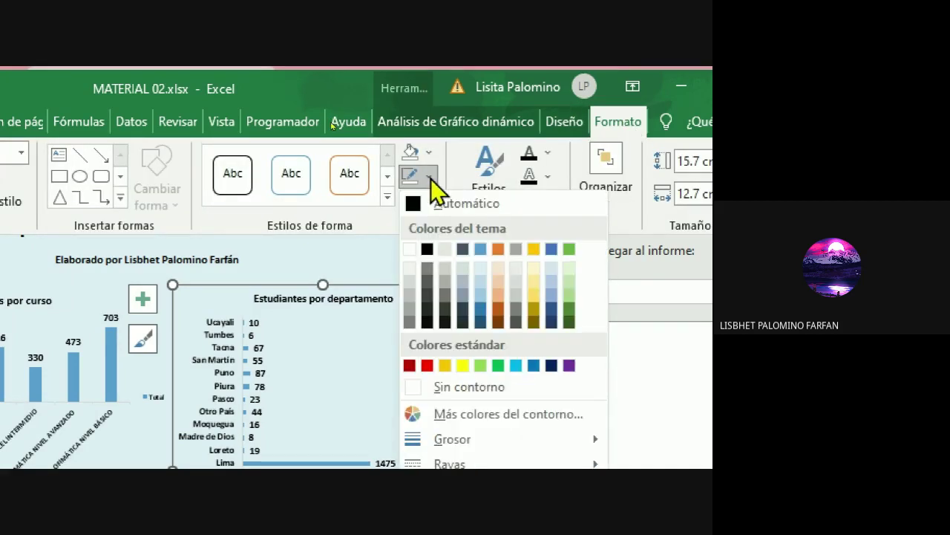
{"action": "left_click", "coordinate": [432, 386]}
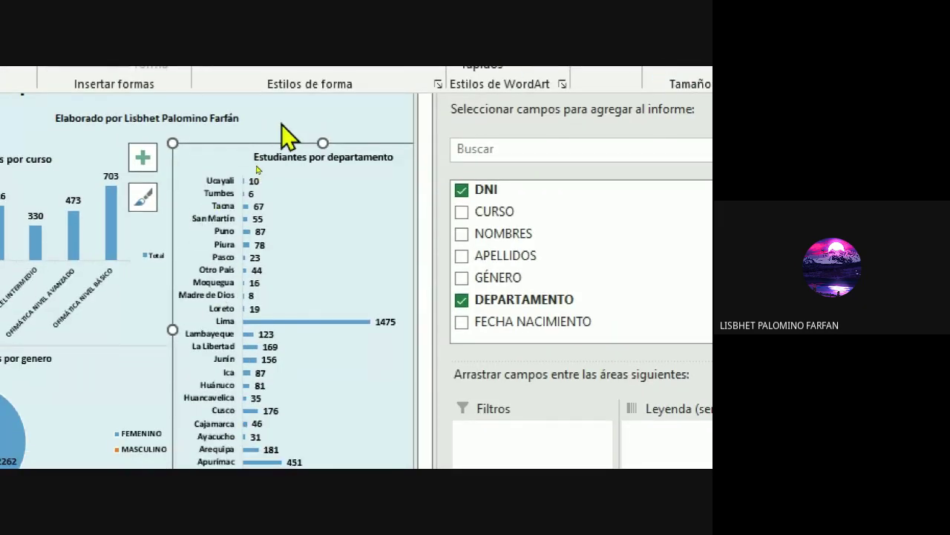
{"action": "left_click", "coordinate": [288, 120]}
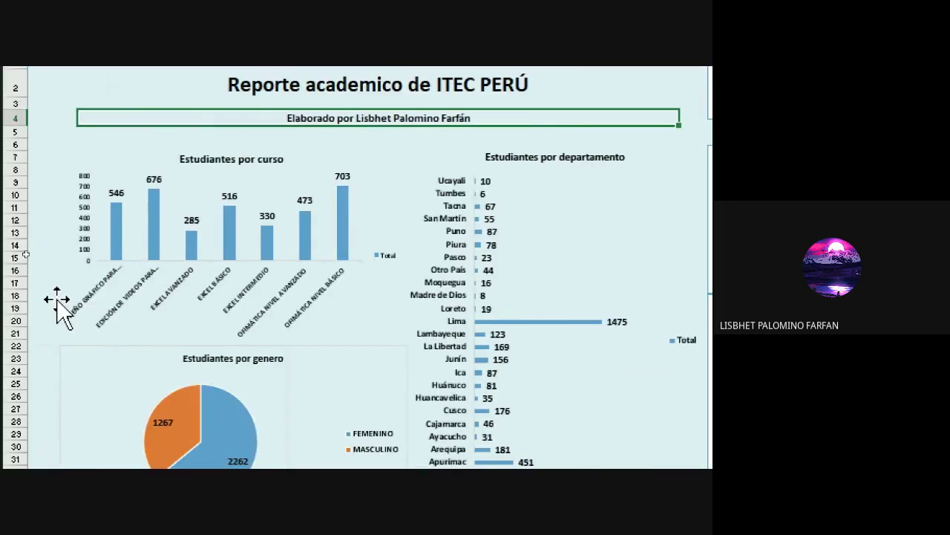
Set the Estudiantes por genero pie chart's shape outline to Sin contorno
{"action": "scroll", "coordinate": [39, 401], "scroll_direction": "down", "scroll_amount": 3}
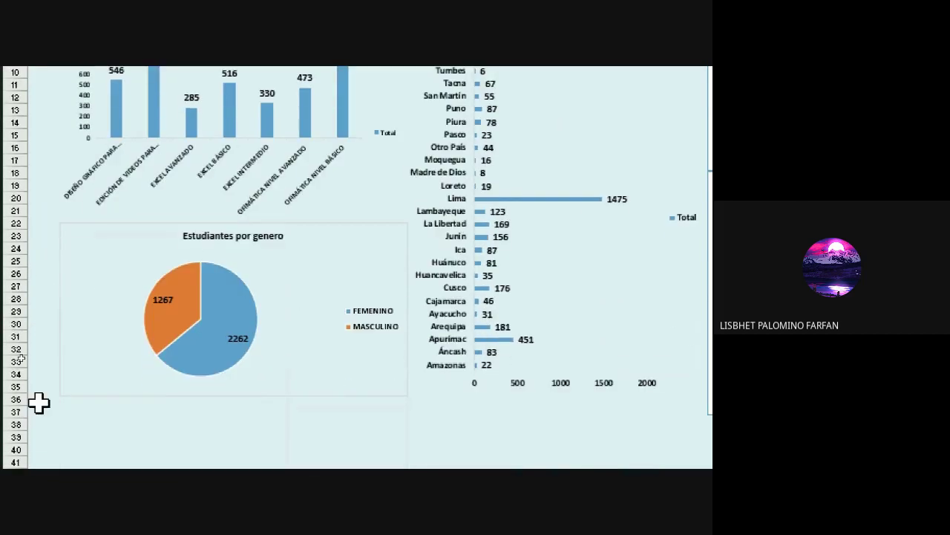
{"action": "left_click", "coordinate": [84, 253]}
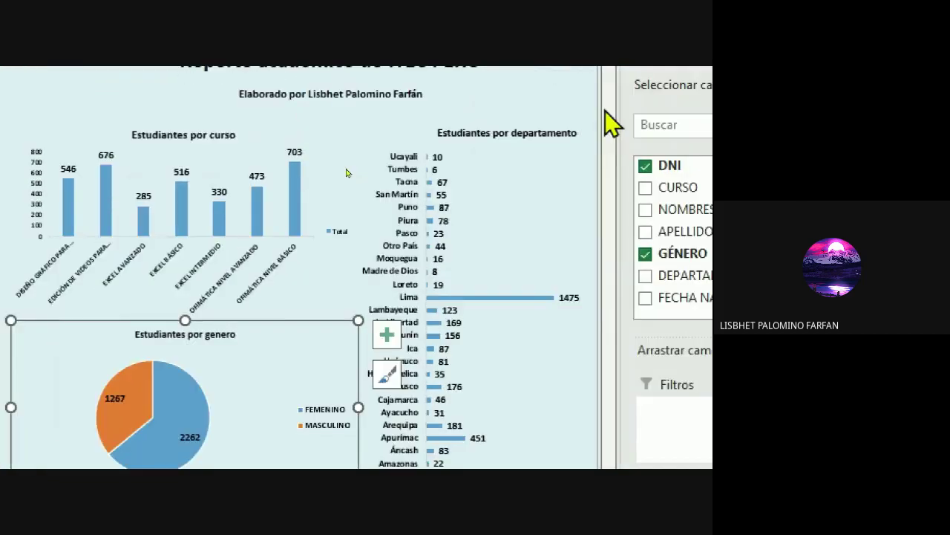
{"action": "left_click", "coordinate": [623, 118]}
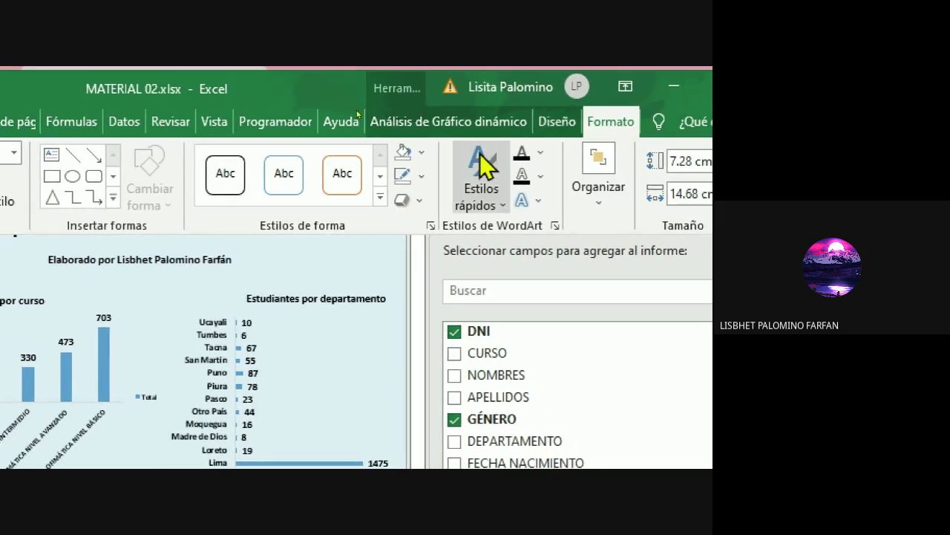
{"action": "left_click", "coordinate": [422, 177]}
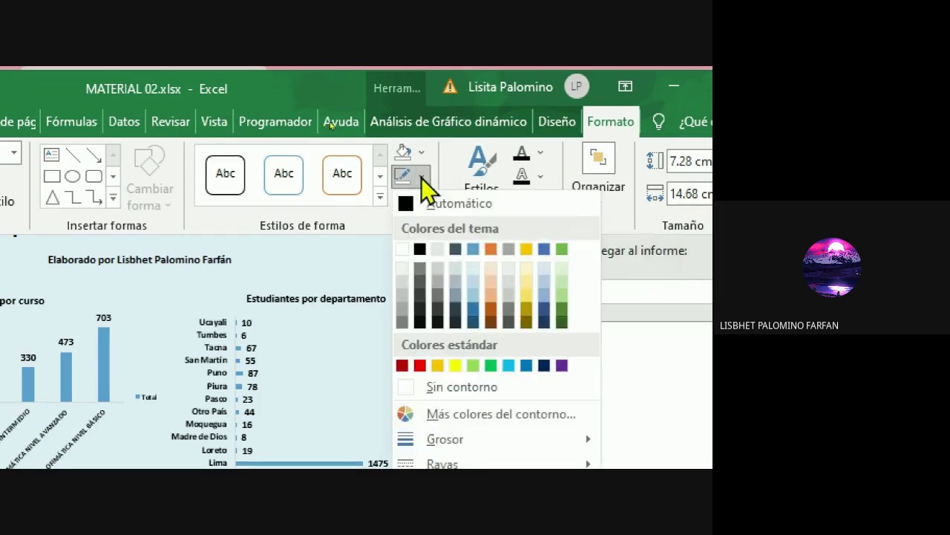
{"action": "left_click", "coordinate": [450, 386]}
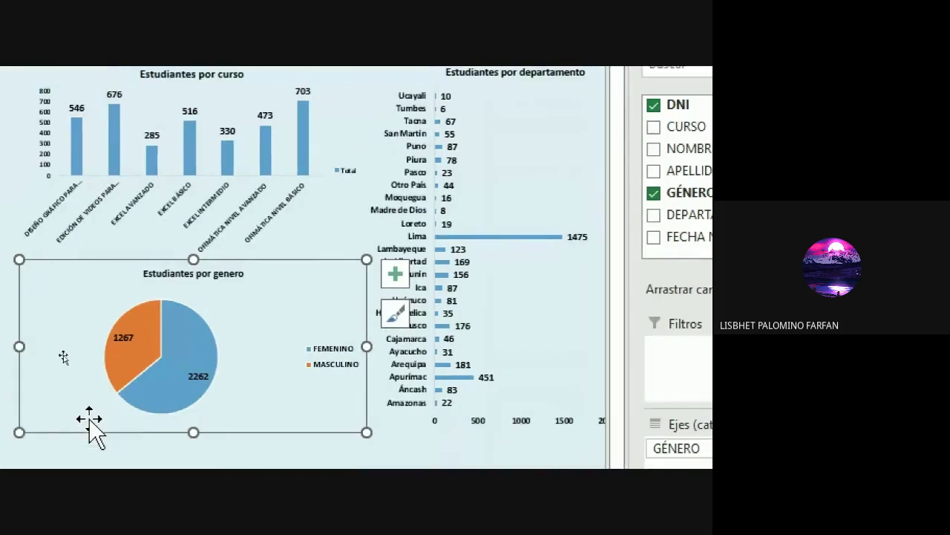
{"action": "left_click", "coordinate": [91, 422]}
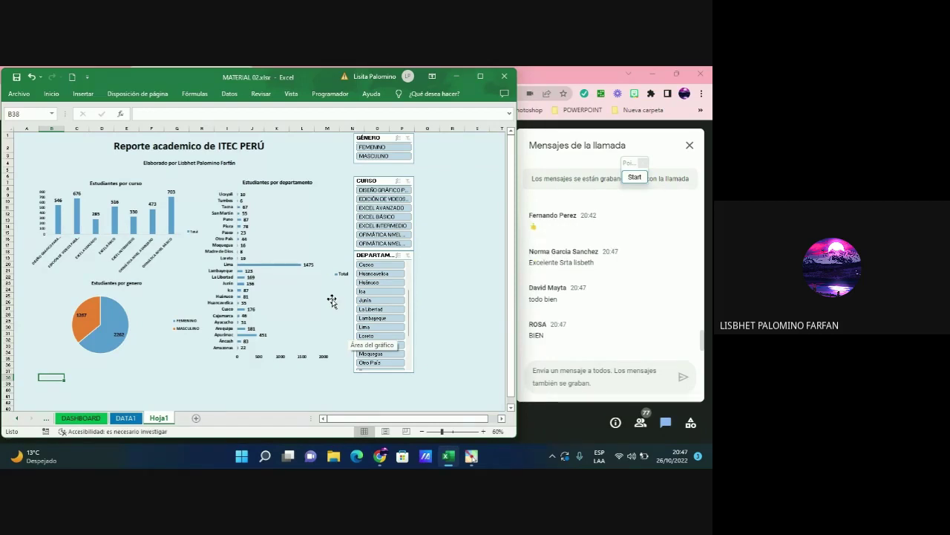
Magnify the screen briefly, then select the bar series of the Estudiantes por curso chart
{"action": "key", "text": "super+plus"}
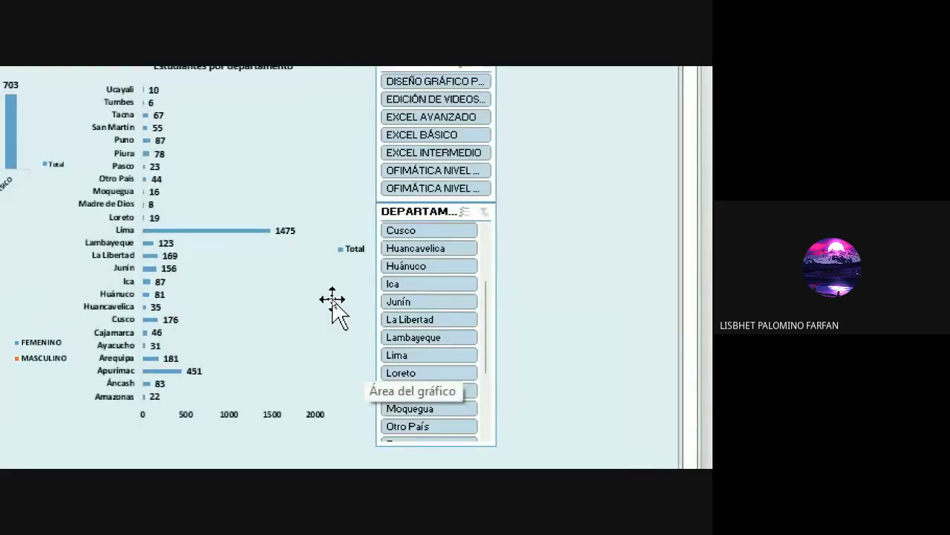
{"action": "key", "text": "super+minus"}
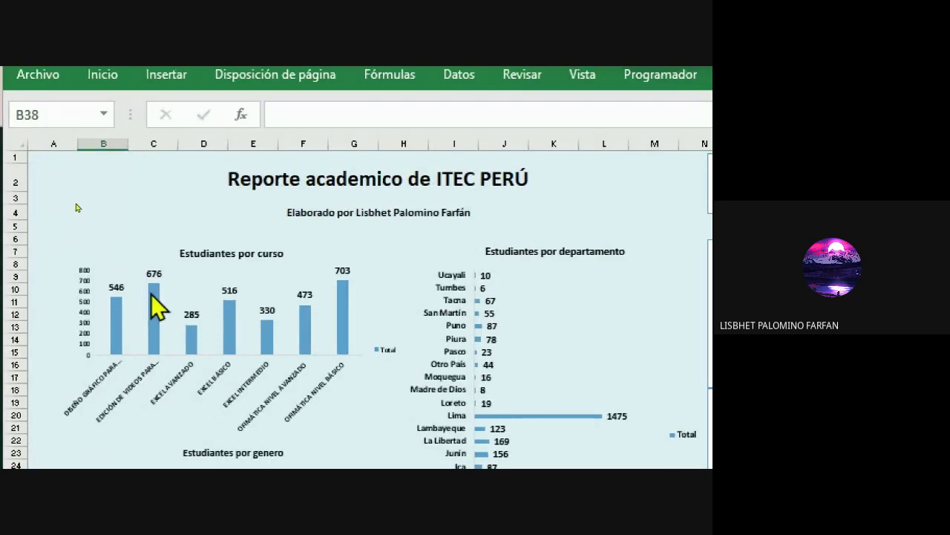
{"action": "left_click", "coordinate": [153, 293]}
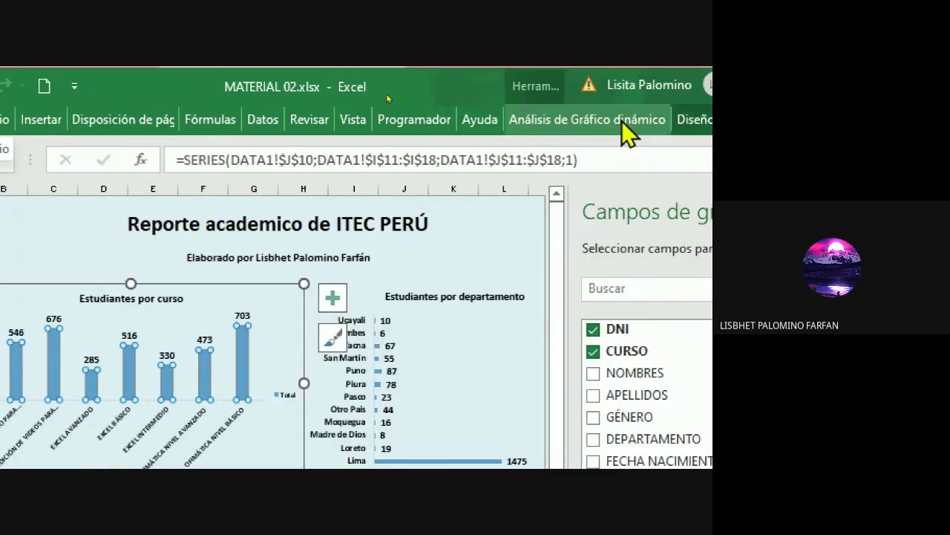
Show the Formato shape fill colour options for the Estudiantes por curso bars
{"action": "left_click", "coordinate": [522, 123]}
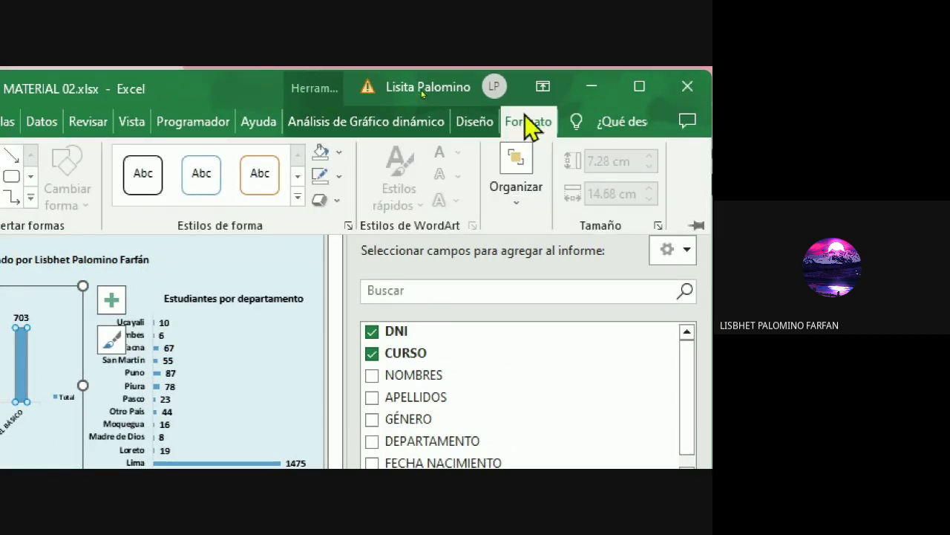
{"action": "left_click", "coordinate": [340, 153]}
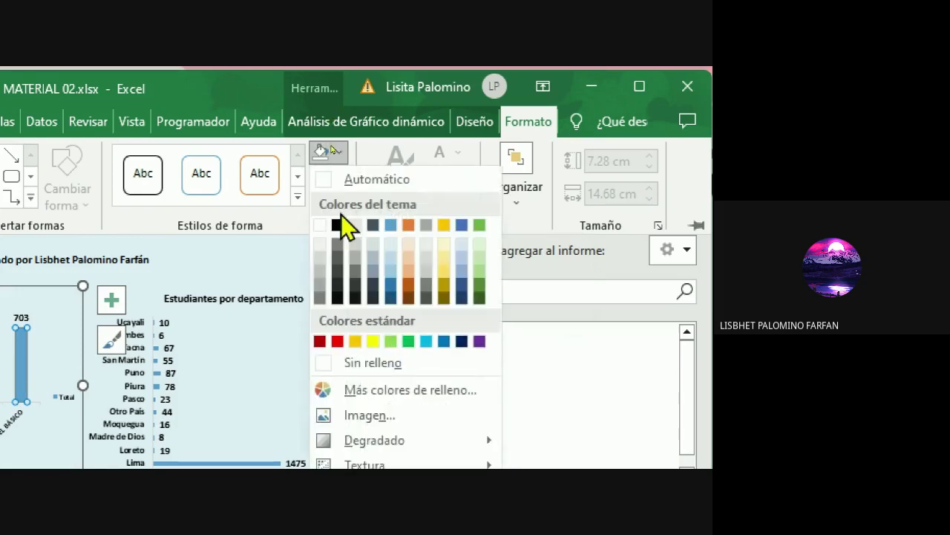
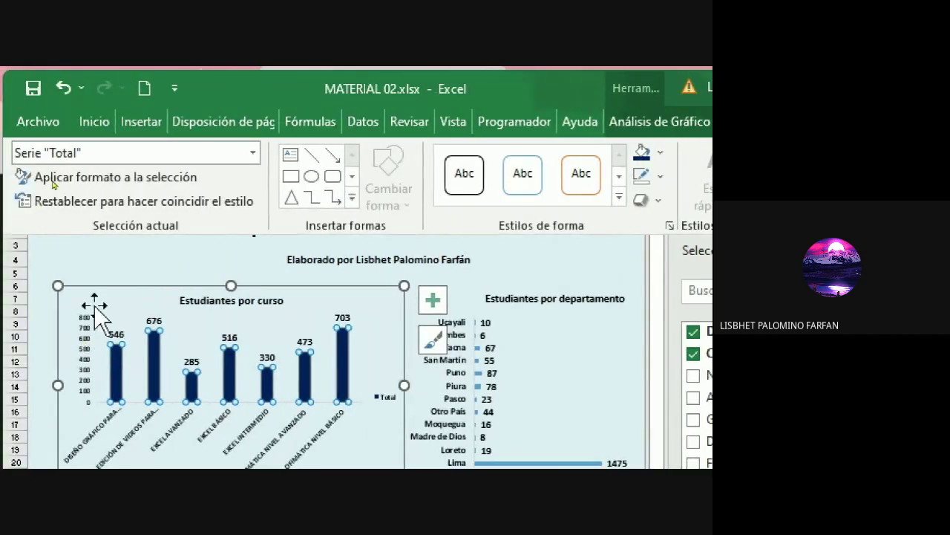
Scroll down to the gender pie chart and select it
{"action": "left_click", "coordinate": [133, 271]}
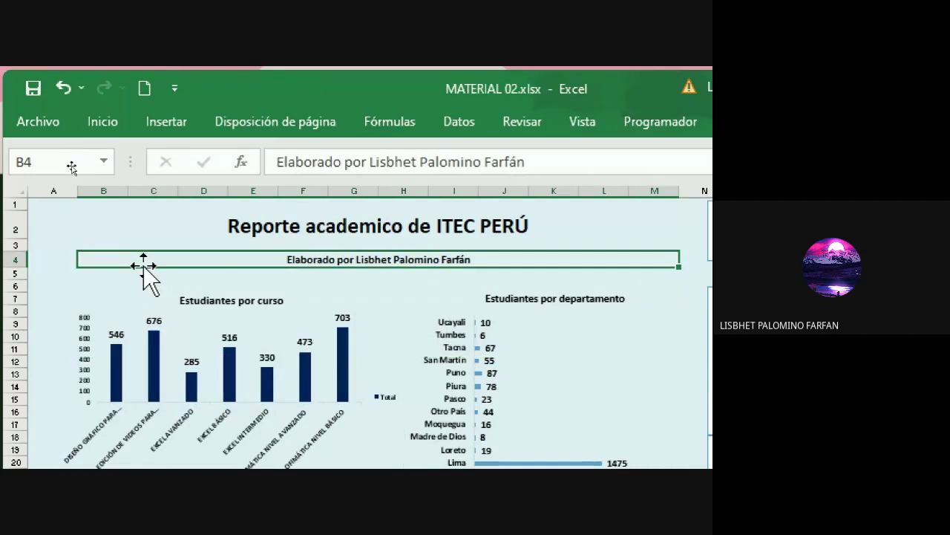
{"action": "scroll", "coordinate": [147, 420], "scroll_direction": "down", "scroll_amount": 3}
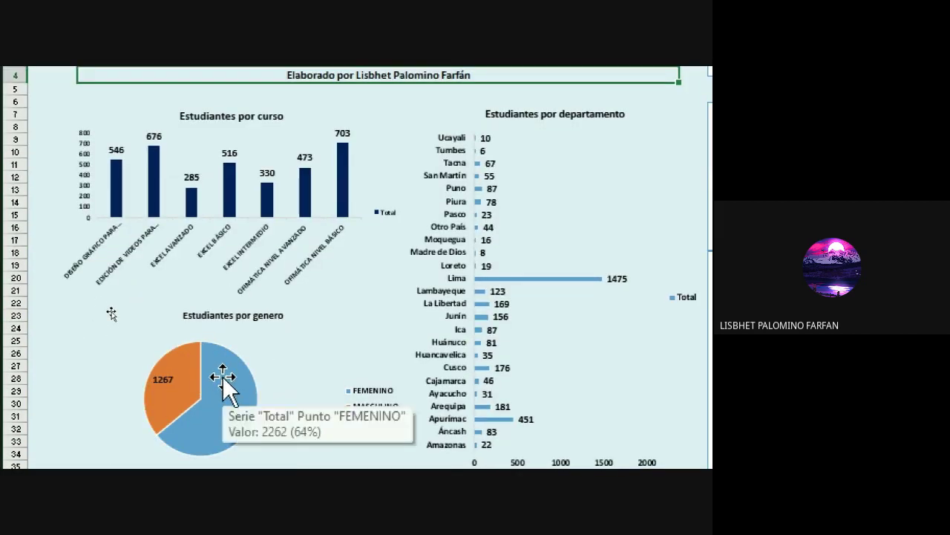
{"action": "mouse_move", "coordinate": [222, 374]}
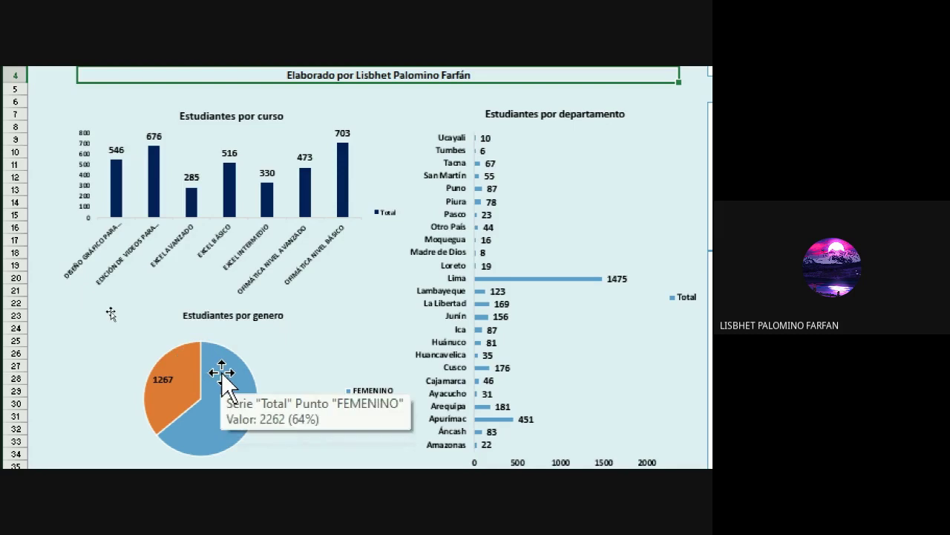
{"action": "scroll", "coordinate": [222, 374], "scroll_direction": "down", "scroll_amount": 1}
{"action": "scroll", "coordinate": [226, 349], "scroll_direction": "down", "scroll_amount": 2}
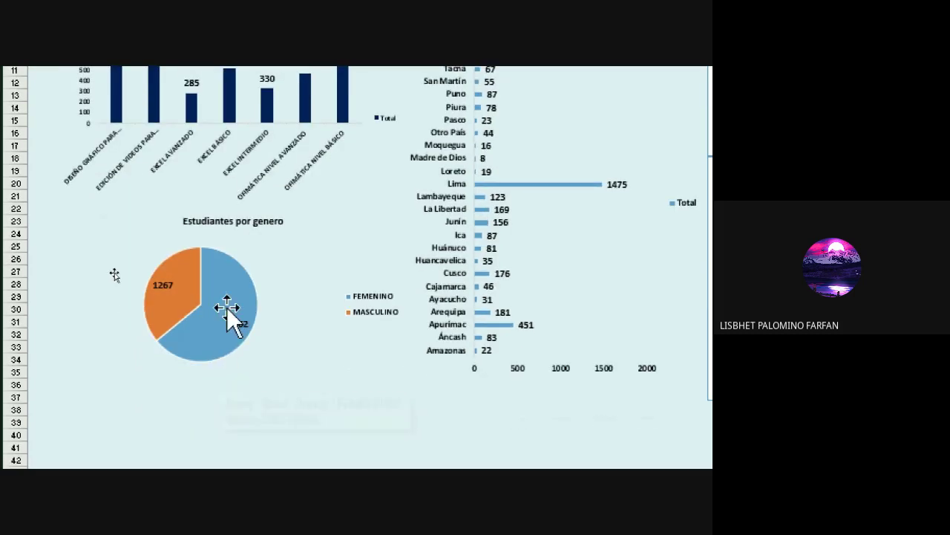
{"action": "left_click", "coordinate": [260, 255]}
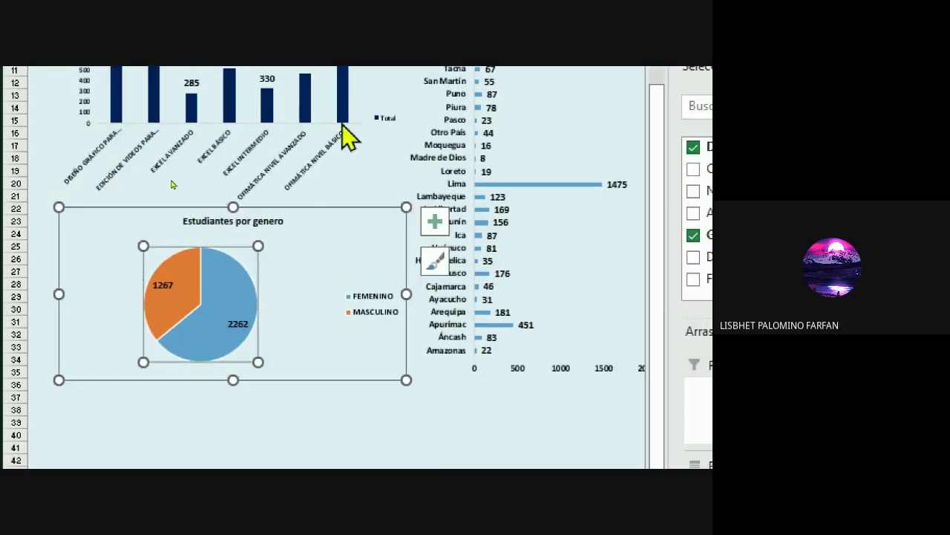
{"action": "scroll", "coordinate": [345, 145], "scroll_direction": "up", "scroll_amount": 1}
{"action": "scroll", "coordinate": [346, 156], "scroll_direction": "down", "scroll_amount": 3}
{"action": "scroll", "coordinate": [346, 153], "scroll_direction": "down", "scroll_amount": 1}
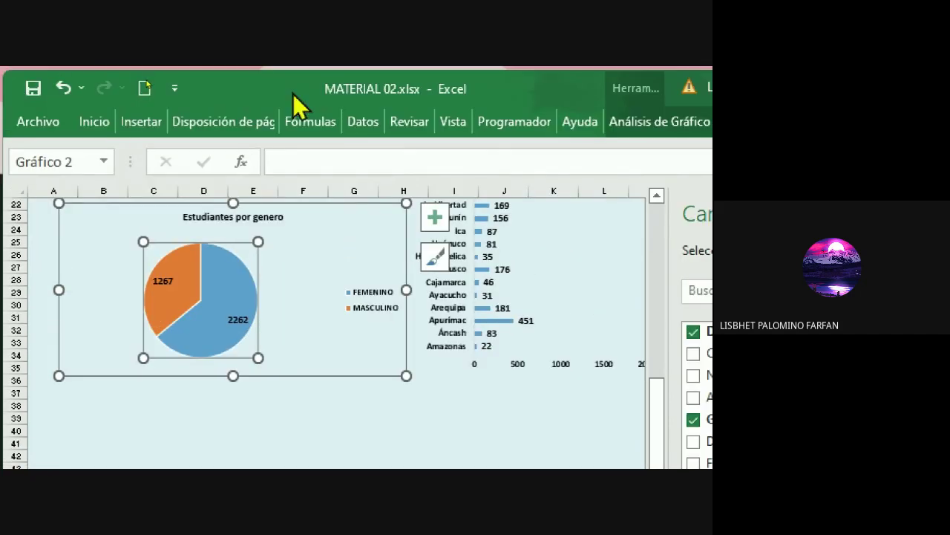
Select the MASCULINO slice of the gender pie chart
{"action": "left_click", "coordinate": [203, 429]}
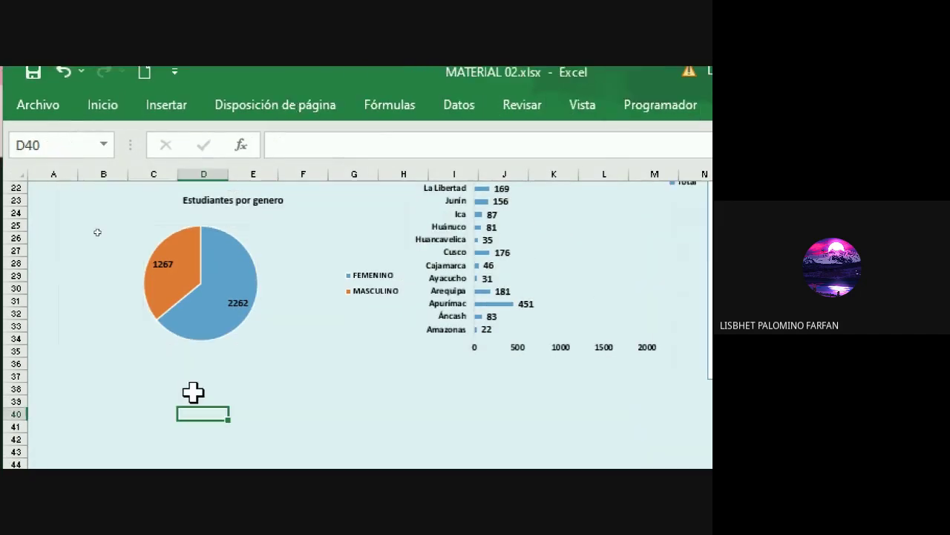
{"action": "left_click", "coordinate": [181, 259]}
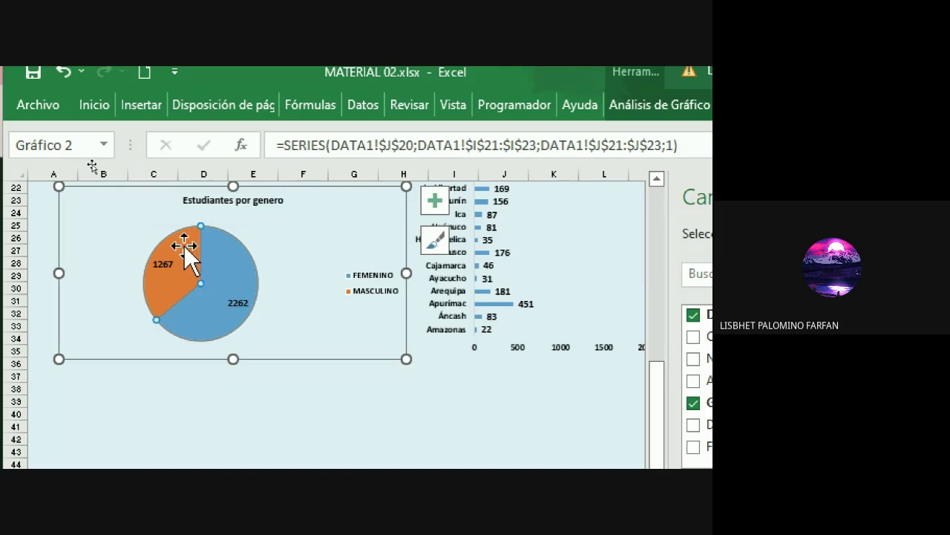
{"action": "left_click_drag", "start_coordinate": [184, 245], "coordinate": [187, 246]}
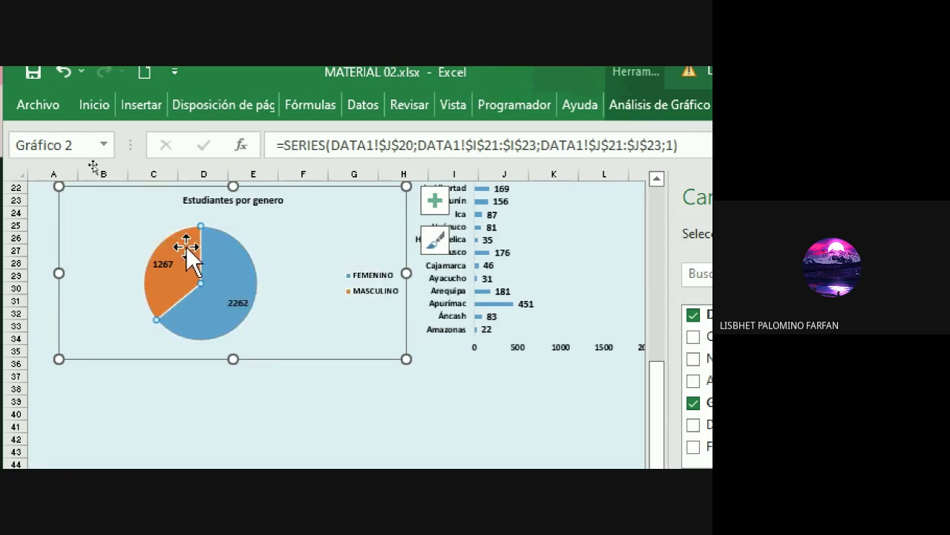
{"action": "left_click", "coordinate": [195, 415]}
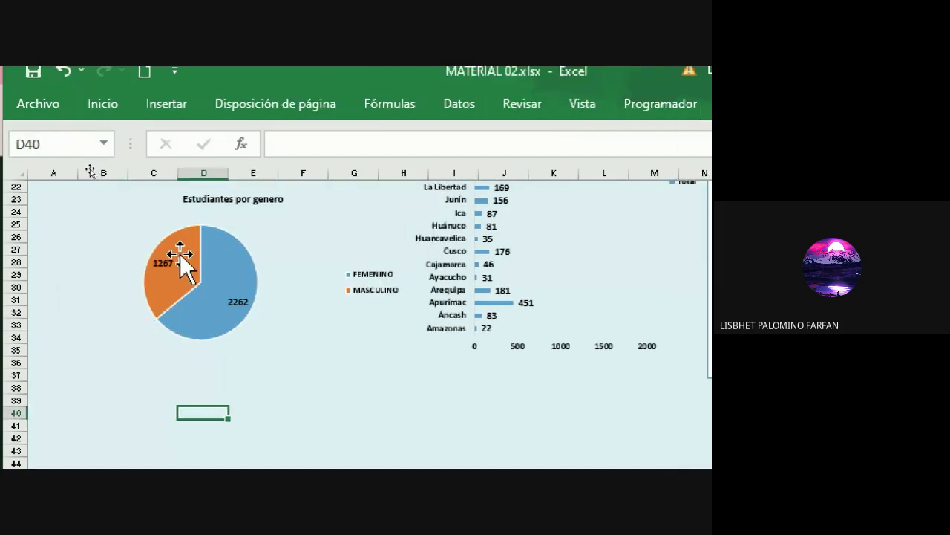
{"action": "left_click", "coordinate": [180, 254]}
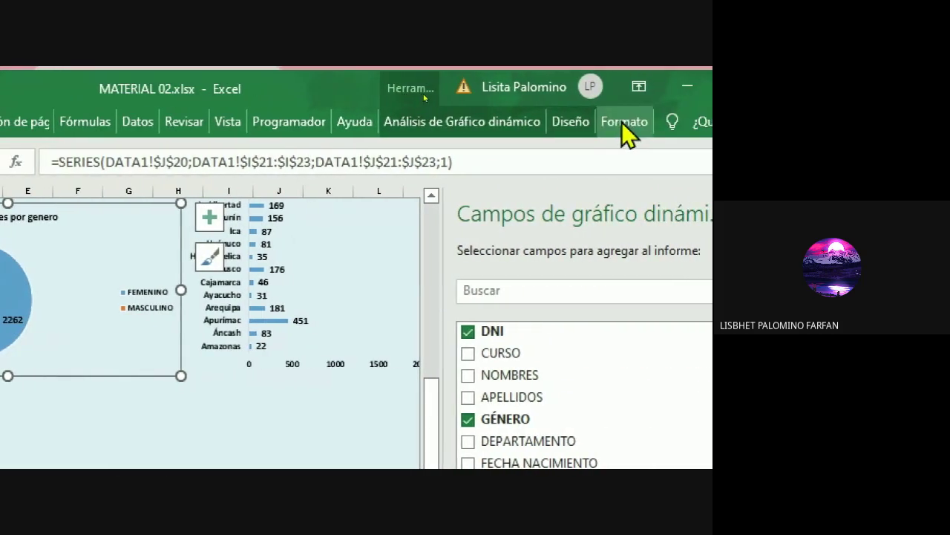
Fill the MASCULINO slice with the gold theme colour from Relleno de forma
{"action": "left_click", "coordinate": [625, 122]}
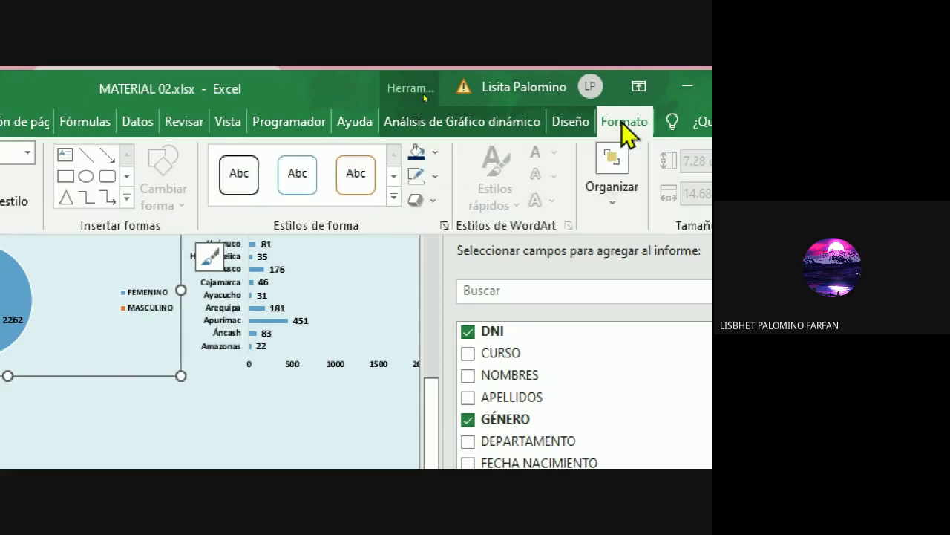
{"action": "left_click", "coordinate": [435, 152]}
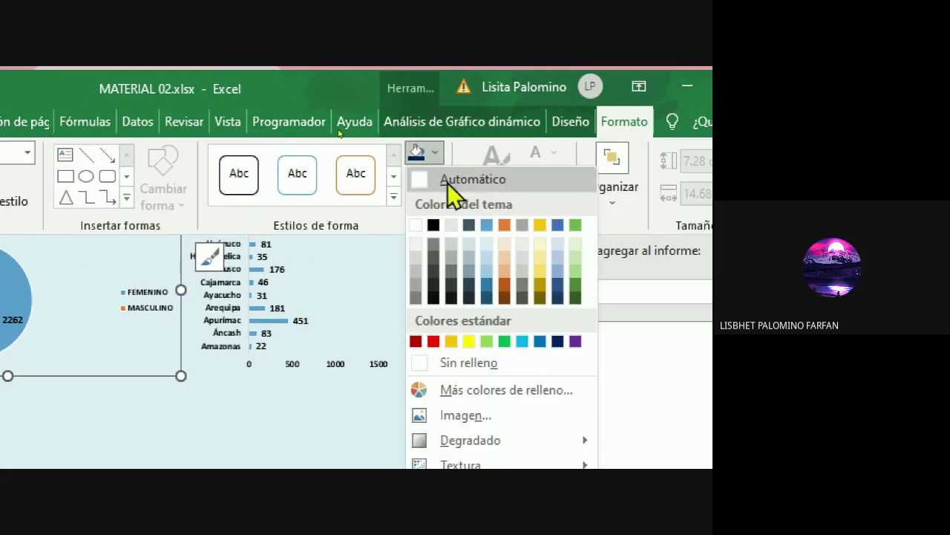
{"action": "left_click", "coordinate": [451, 342]}
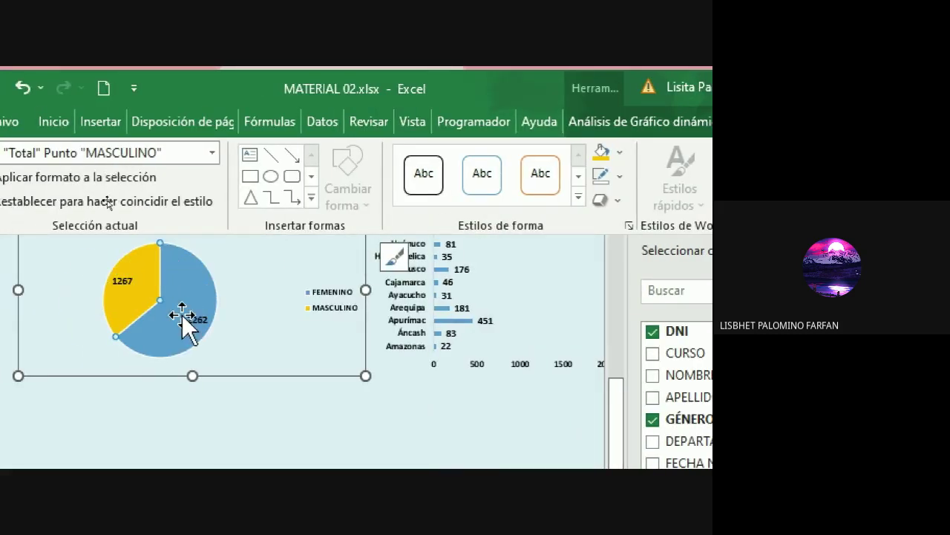
{"action": "left_click", "coordinate": [190, 306]}
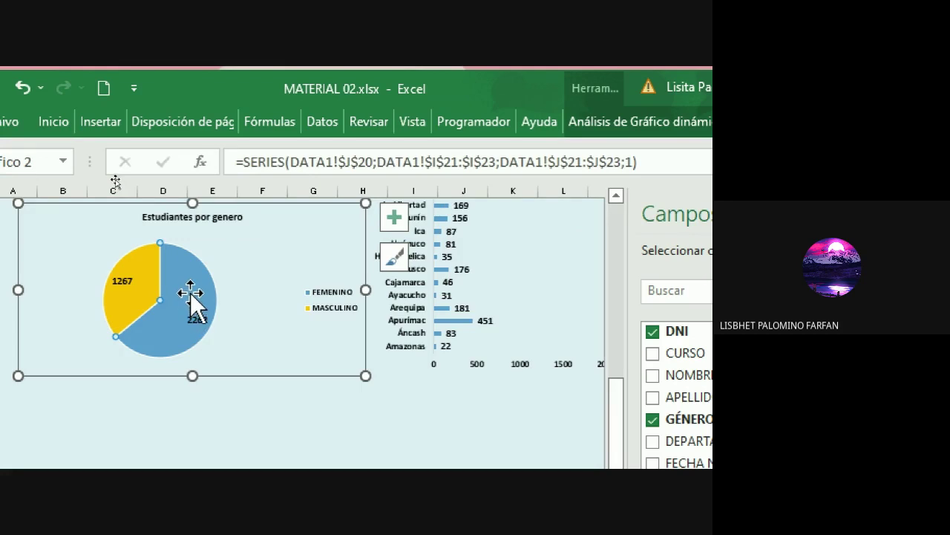
{"action": "left_click", "coordinate": [197, 319]}
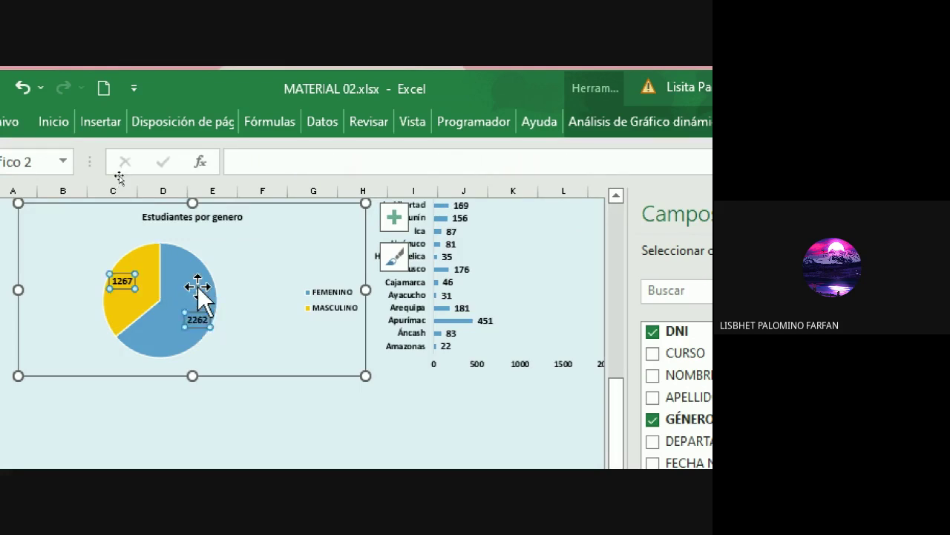
{"action": "left_click", "coordinate": [199, 286]}
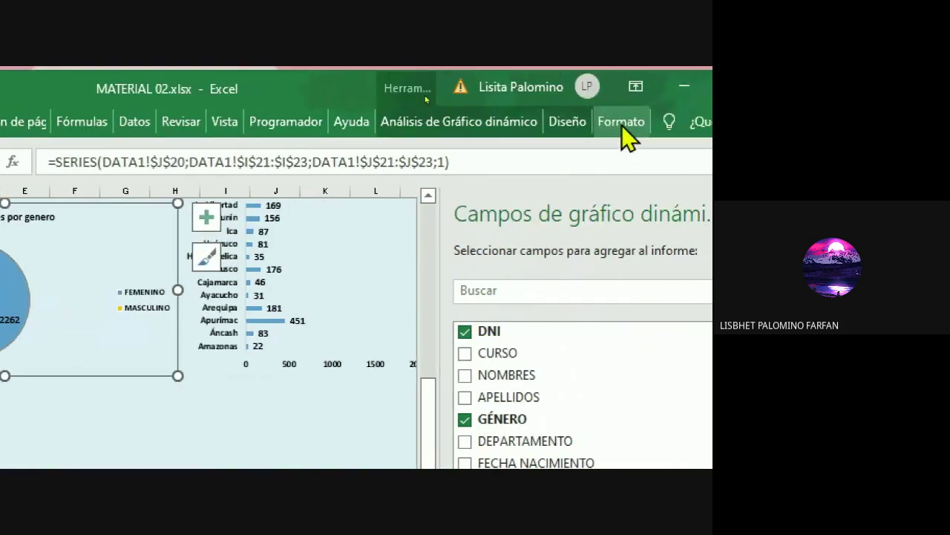
{"action": "left_click", "coordinate": [621, 125]}
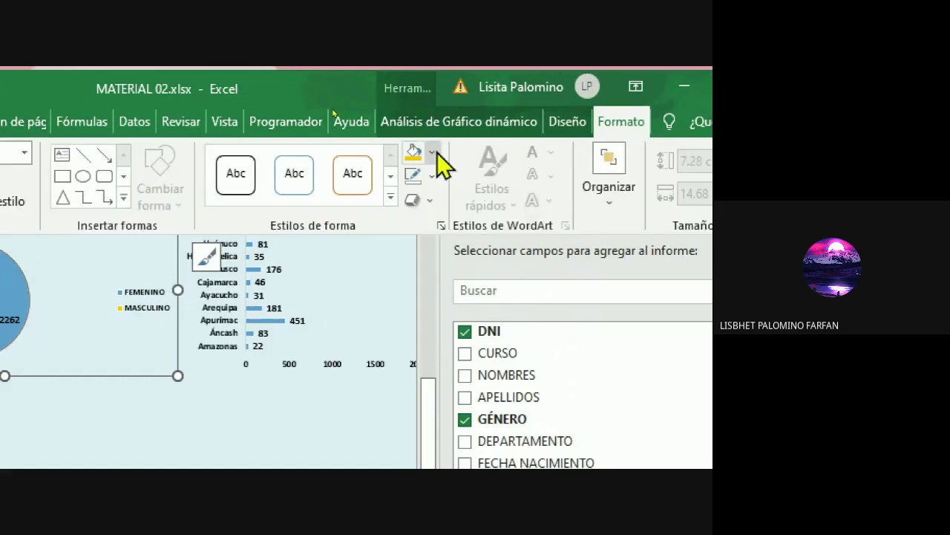
{"action": "left_click", "coordinate": [432, 153]}
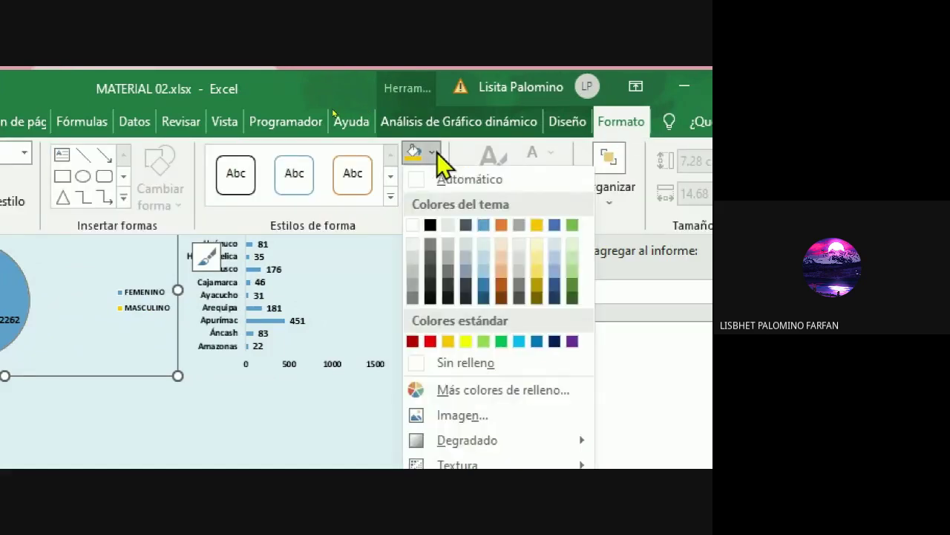
{"action": "left_click", "coordinate": [555, 343]}
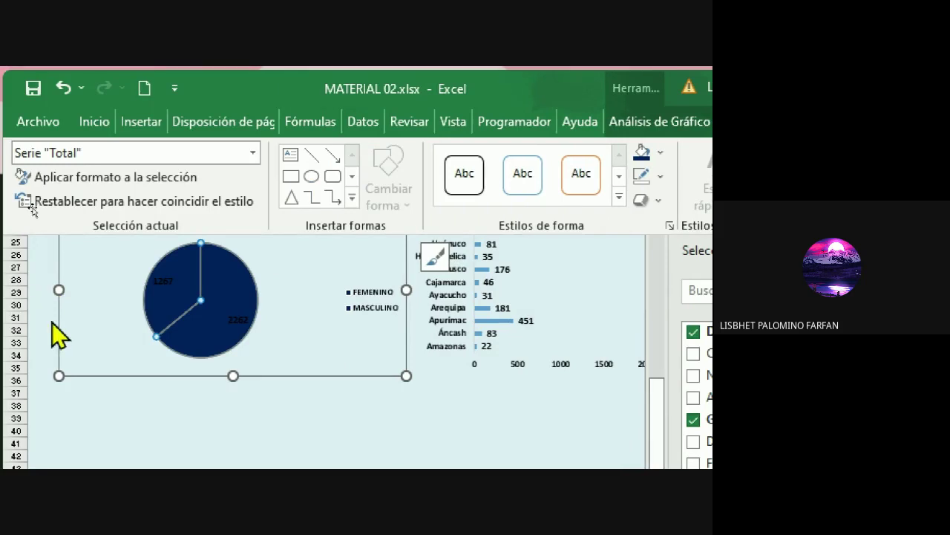
{"action": "left_click", "coordinate": [127, 434]}
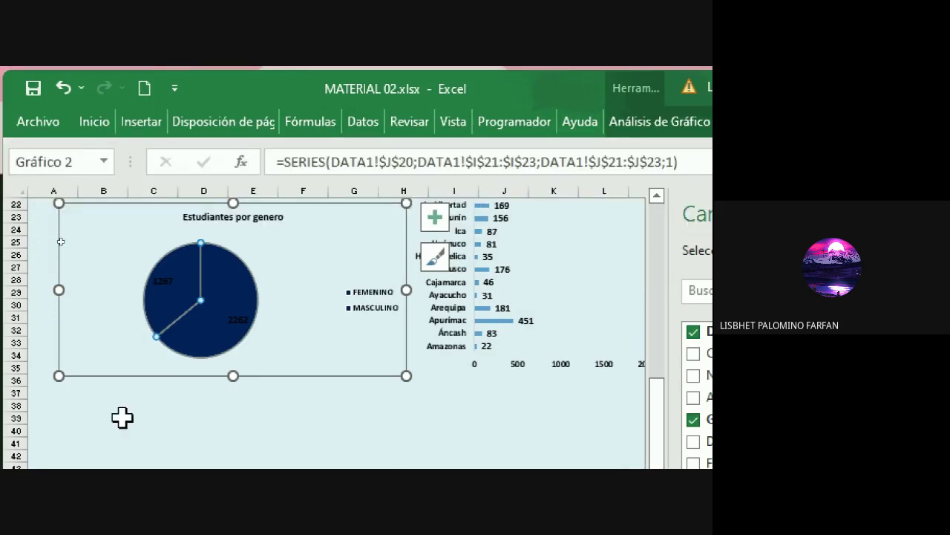
{"action": "left_click", "coordinate": [167, 281]}
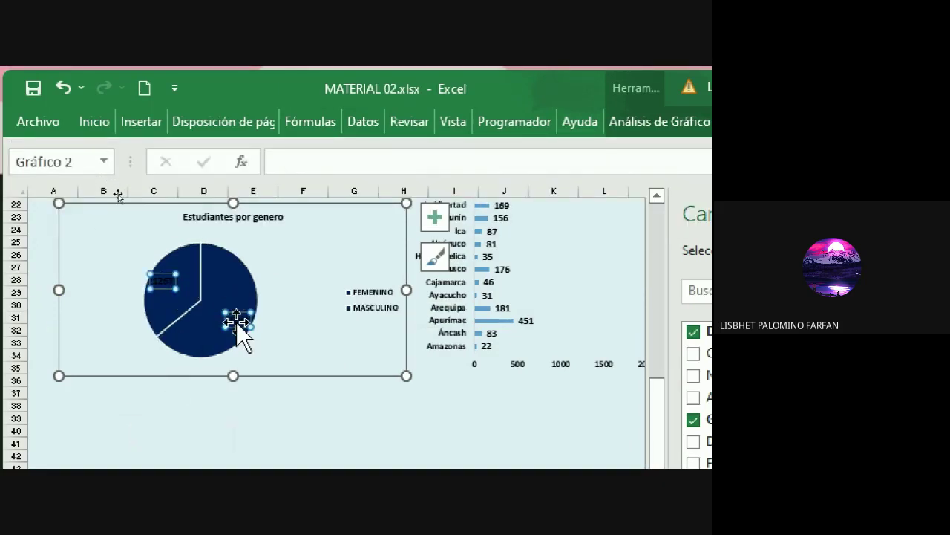
{"action": "left_click", "coordinate": [233, 416]}
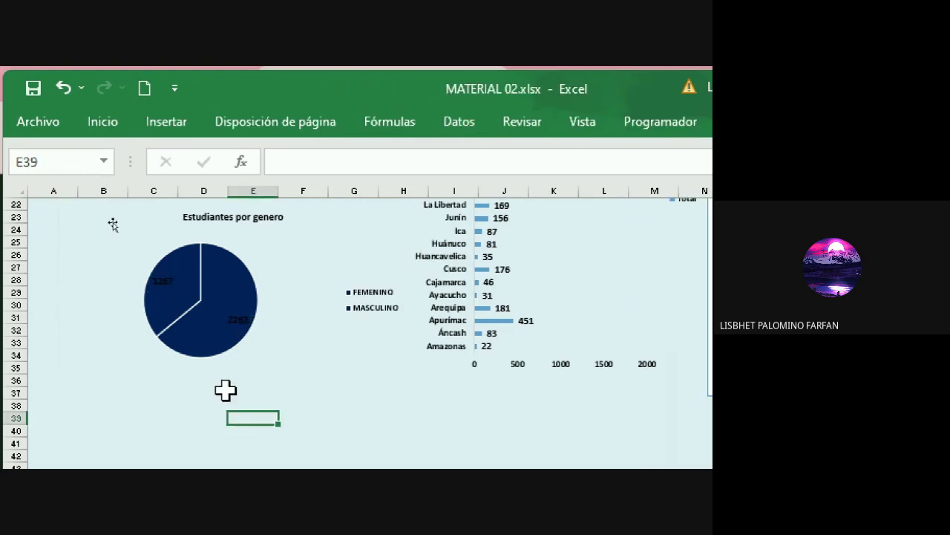
{"action": "key", "text": "ctrl+z"}
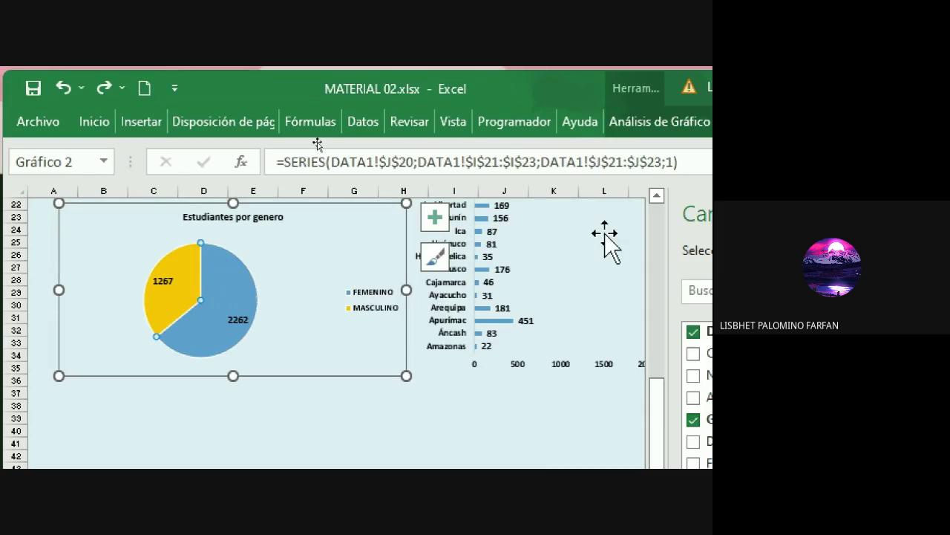
Fill the FEMENINO pie slice with standard green, then deselect to check it
{"action": "left_click", "coordinate": [623, 128]}
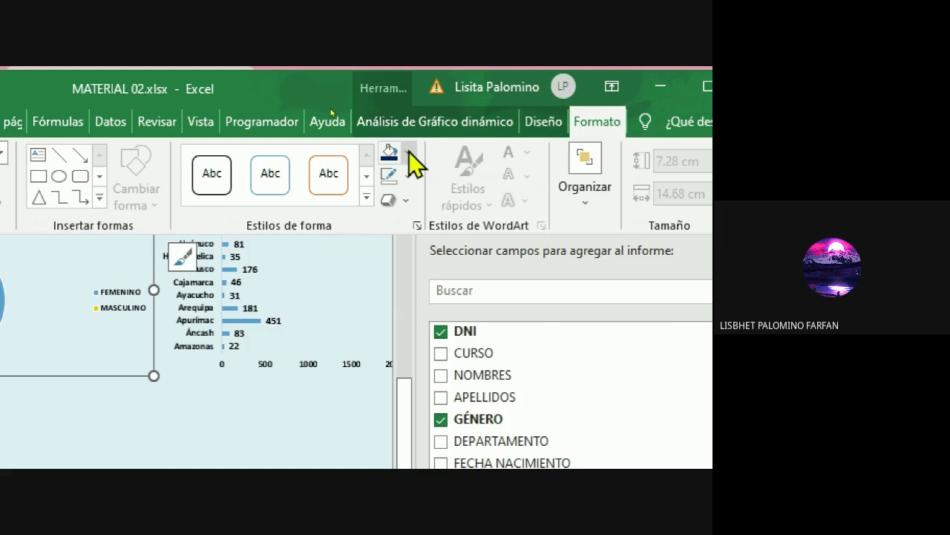
{"action": "left_click", "coordinate": [409, 152]}
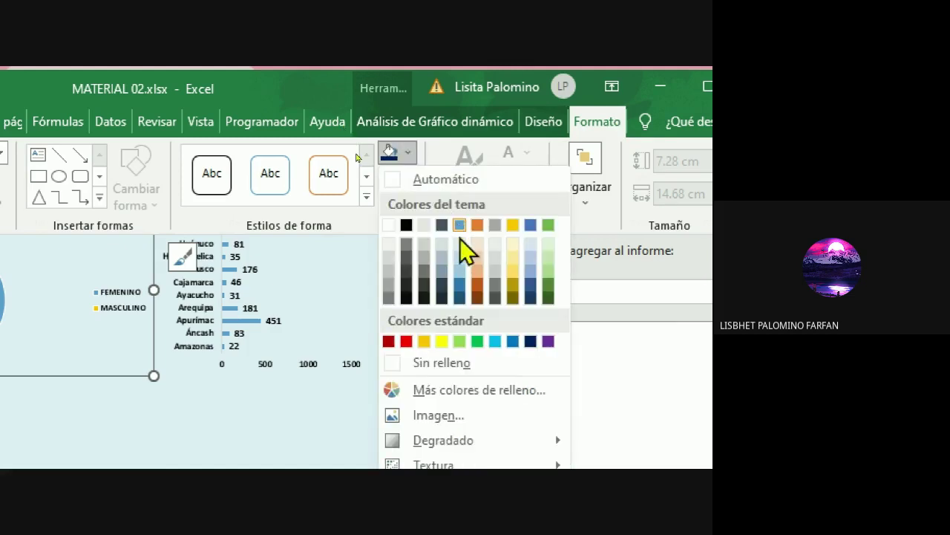
{"action": "left_click", "coordinate": [477, 341]}
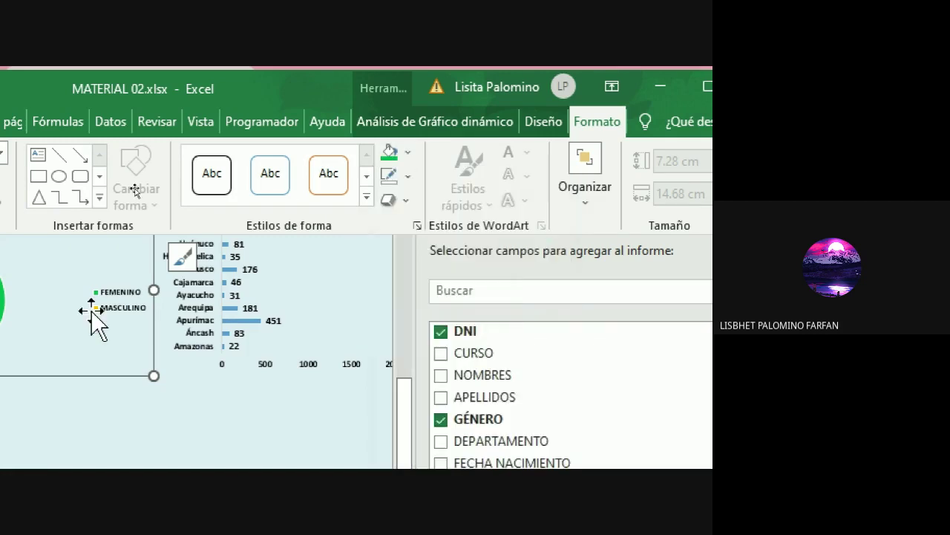
{"action": "left_click", "coordinate": [145, 392]}
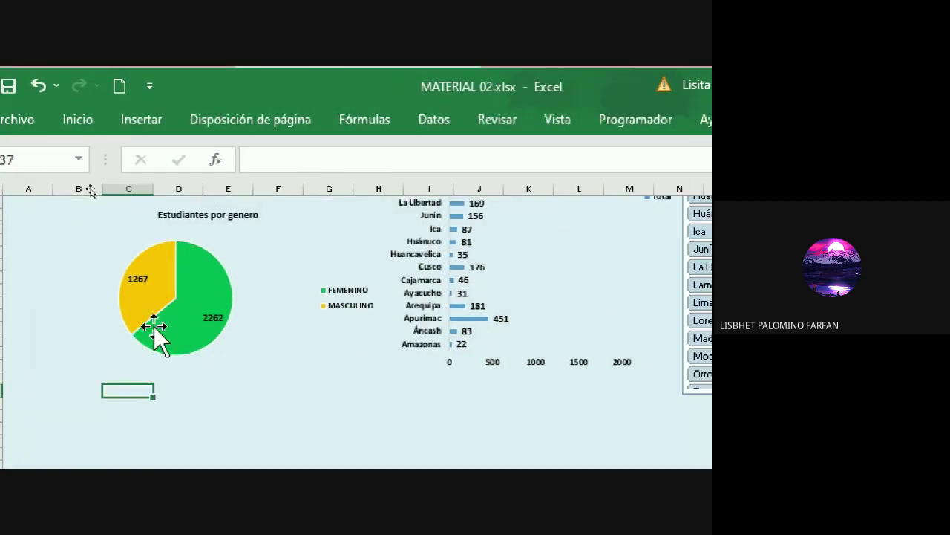
{"action": "left_click", "coordinate": [148, 278]}
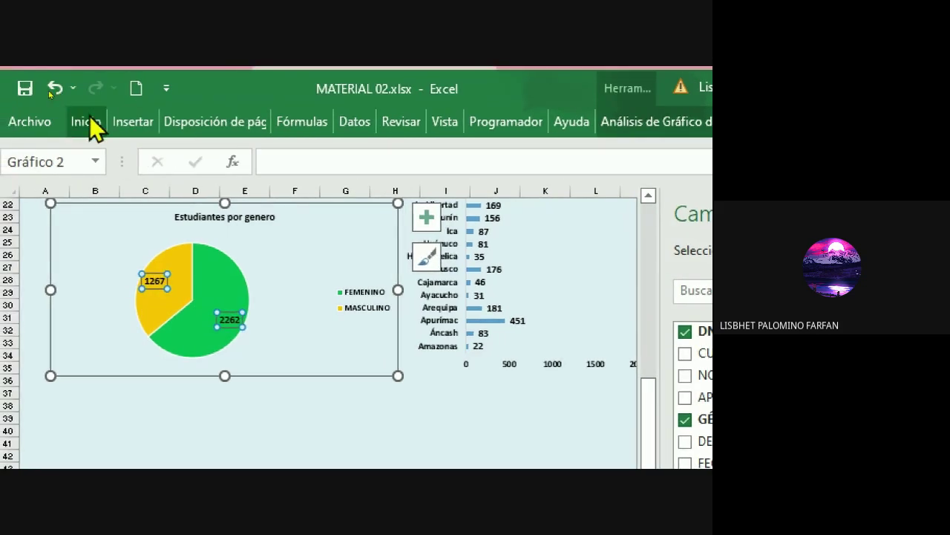
Collapse the expanded Inicio ribbon and scroll back up to the course chart
{"action": "left_click", "coordinate": [88, 121]}
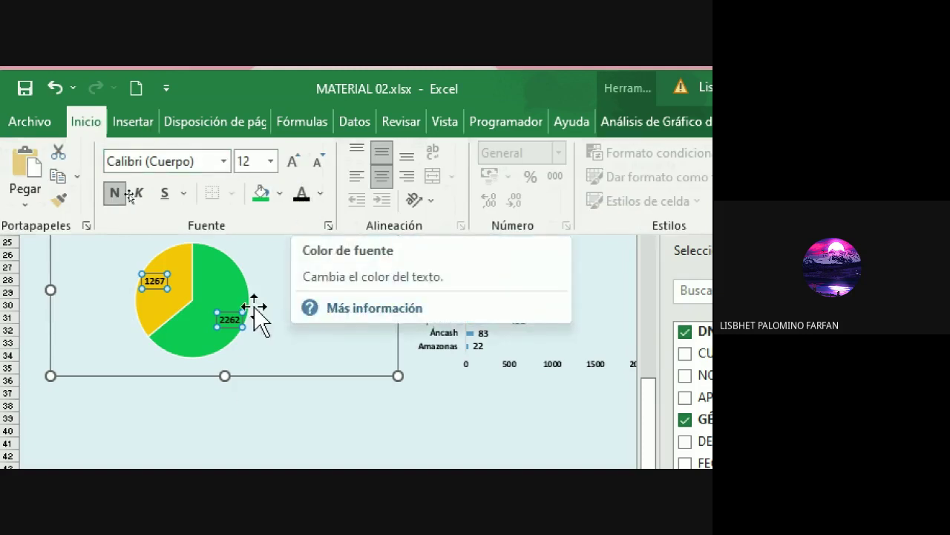
{"action": "left_click", "coordinate": [303, 422]}
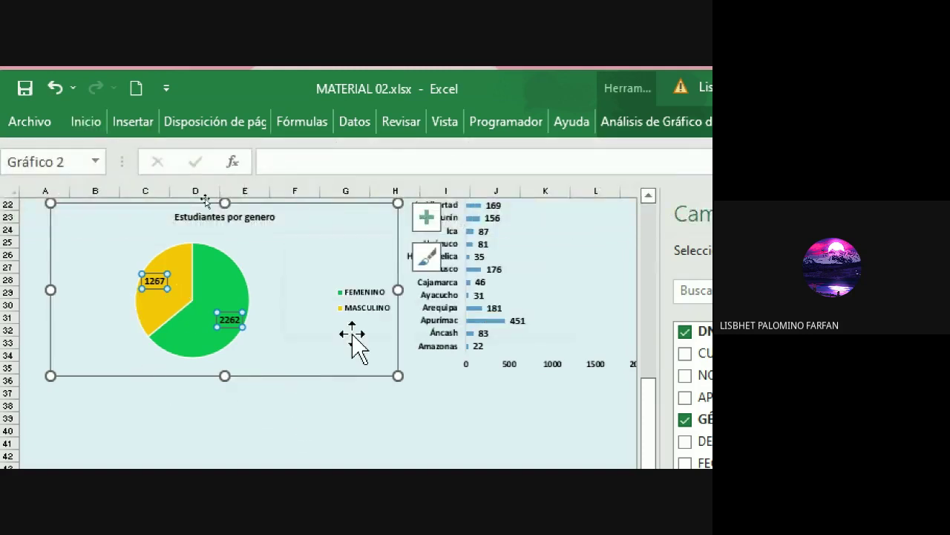
{"action": "scroll", "coordinate": [553, 312], "scroll_direction": "up", "scroll_amount": 1}
{"action": "scroll", "coordinate": [553, 316], "scroll_direction": "up", "scroll_amount": 1}
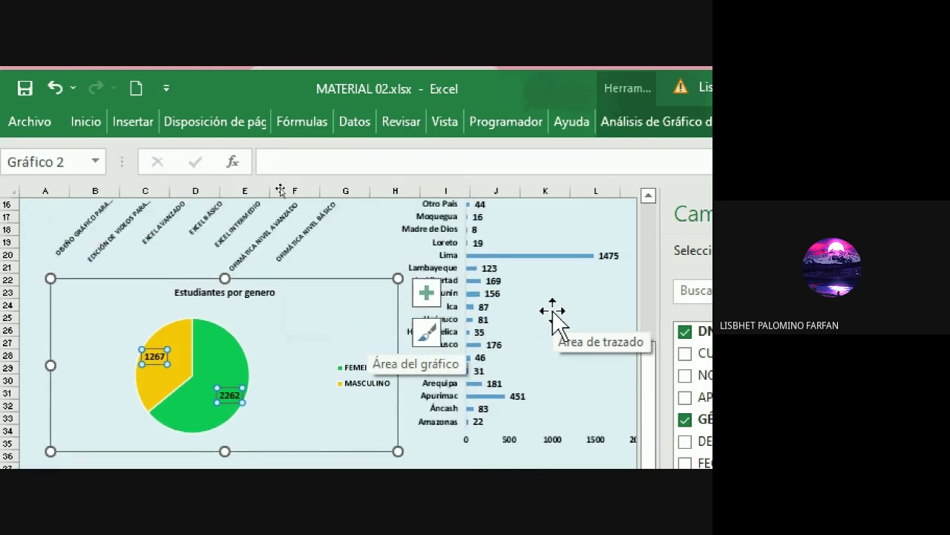
{"action": "scroll", "coordinate": [546, 311], "scroll_direction": "up", "scroll_amount": 3}
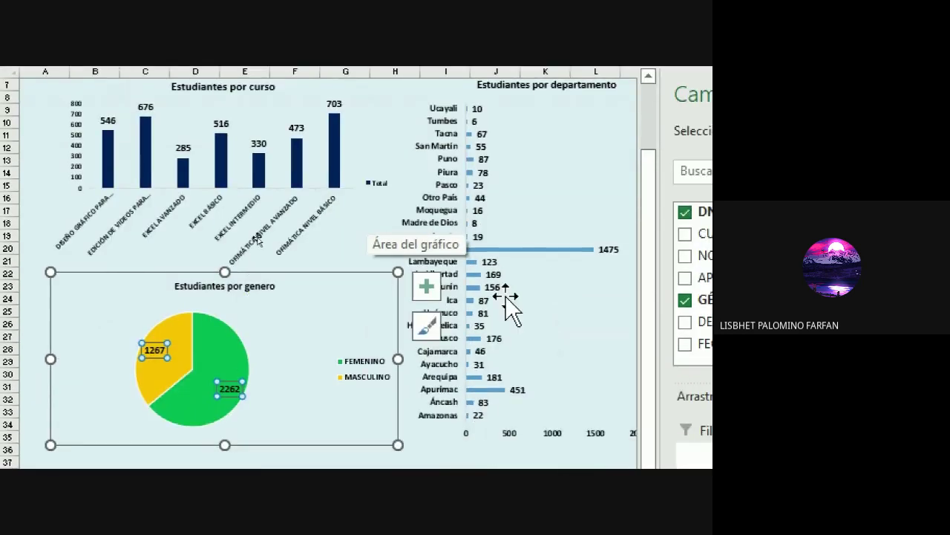
{"action": "left_click", "coordinate": [512, 254]}
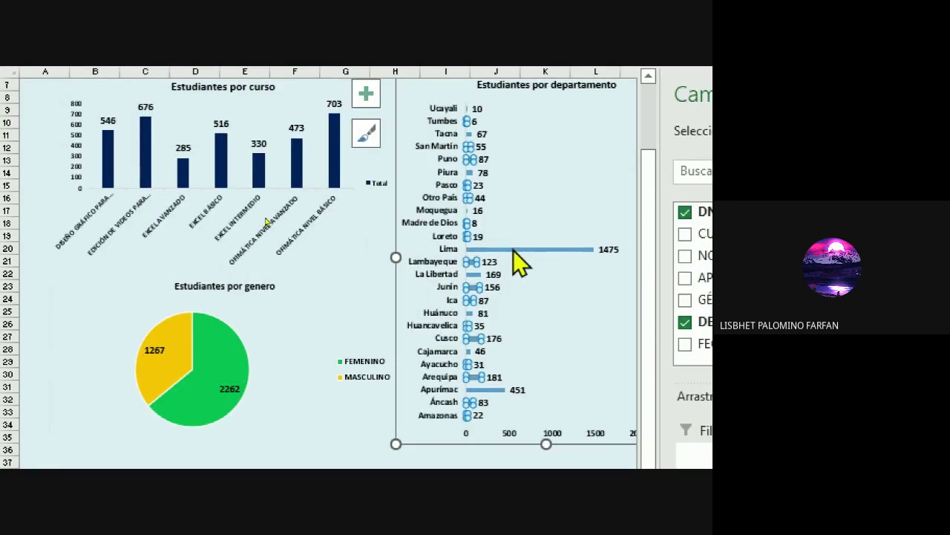
{"action": "scroll", "coordinate": [427, 418], "scroll_direction": "down", "scroll_amount": 1}
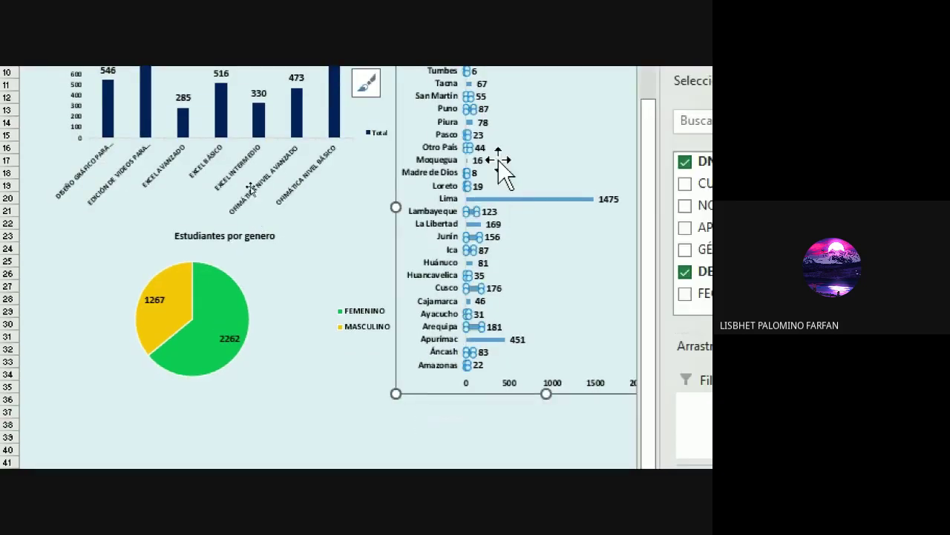
{"action": "scroll", "coordinate": [499, 159], "scroll_direction": "up", "scroll_amount": 1}
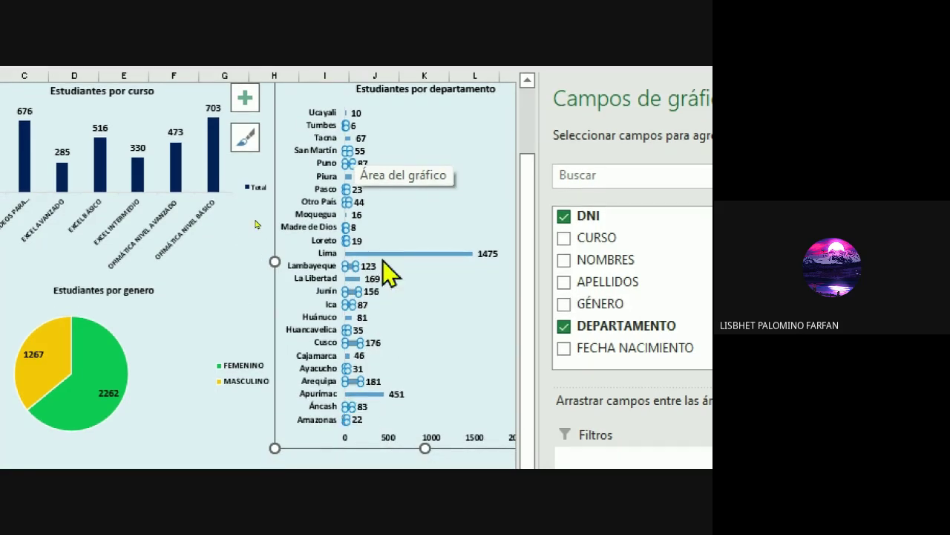
{"action": "left_click", "coordinate": [380, 255]}
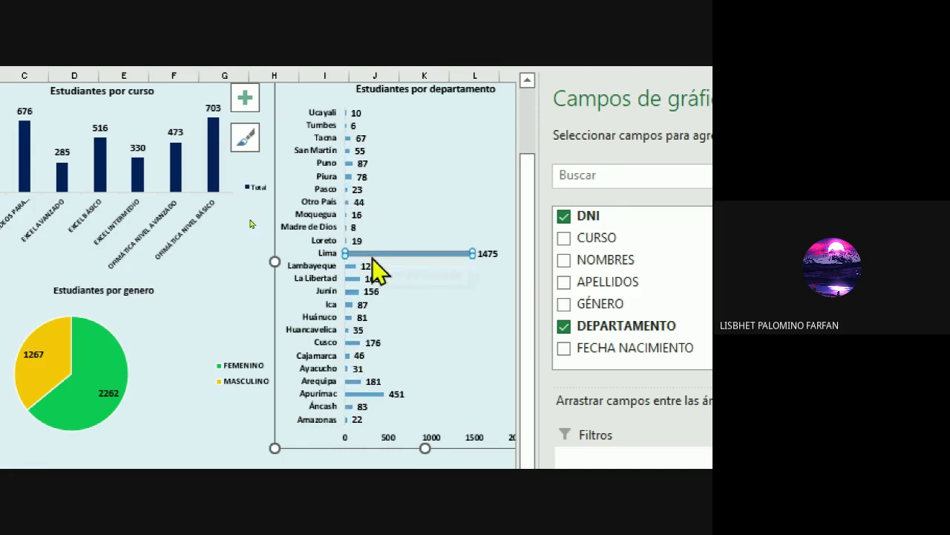
{"action": "left_click", "coordinate": [352, 263]}
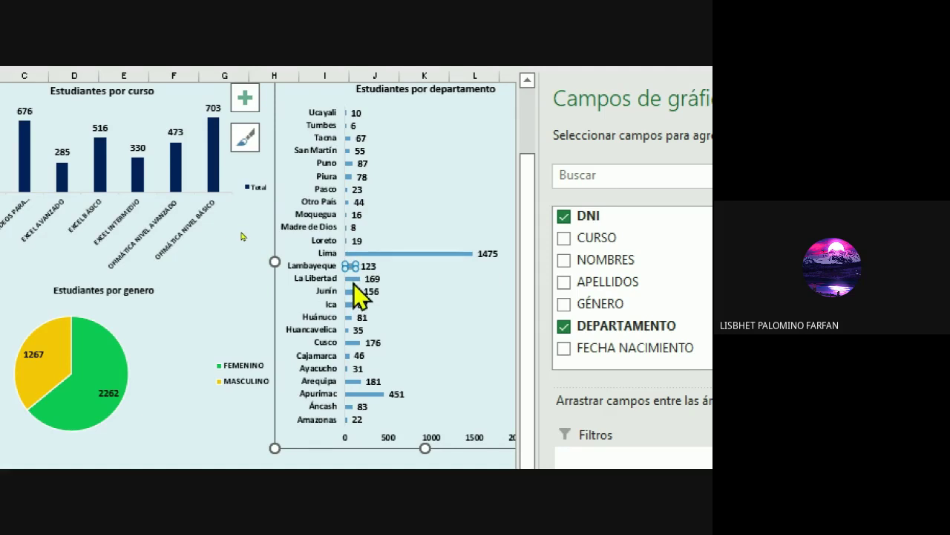
{"action": "left_click", "coordinate": [354, 281]}
{"action": "scroll", "coordinate": [334, 424], "scroll_direction": "down", "scroll_amount": 1}
{"action": "left_click", "coordinate": [333, 419]}
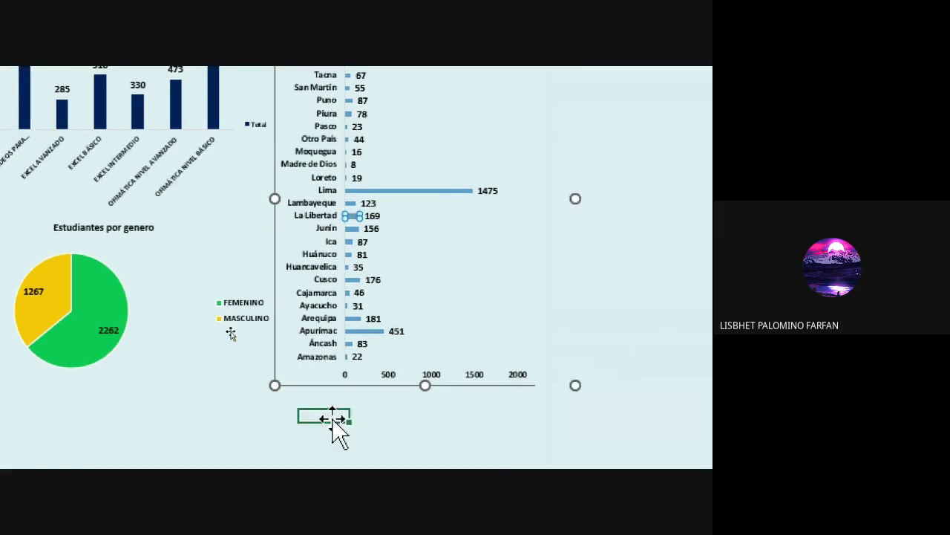
{"action": "scroll", "coordinate": [375, 193], "scroll_direction": "up", "scroll_amount": 2}
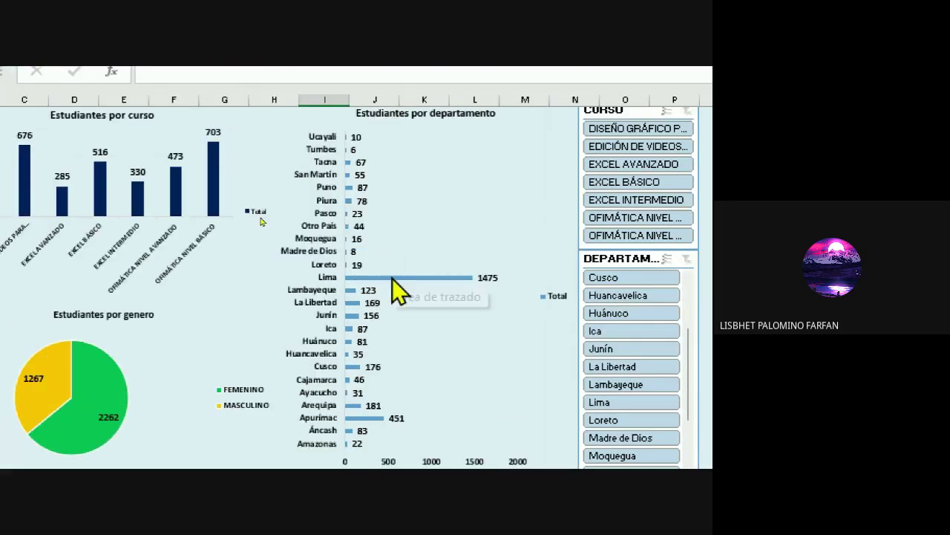
{"action": "mouse_move", "coordinate": [393, 281]}
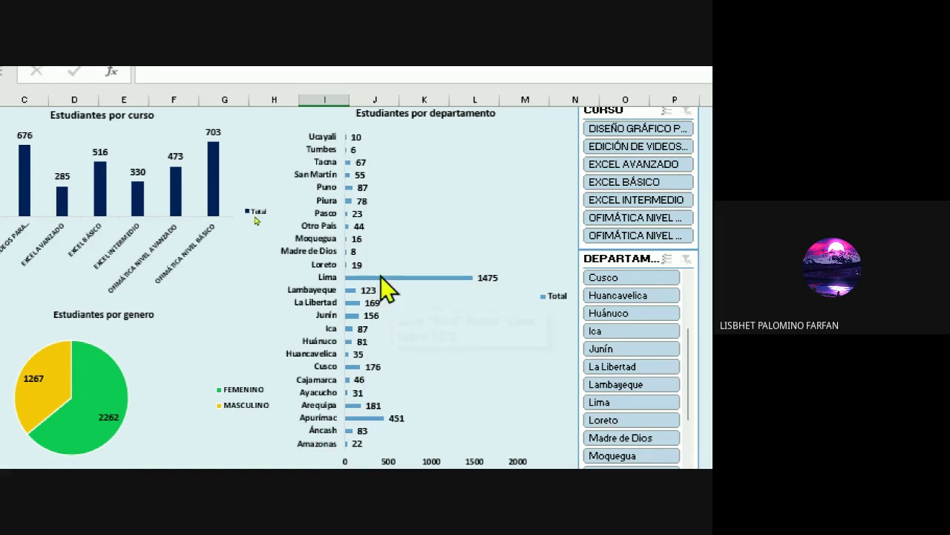
{"action": "left_click", "coordinate": [387, 281]}
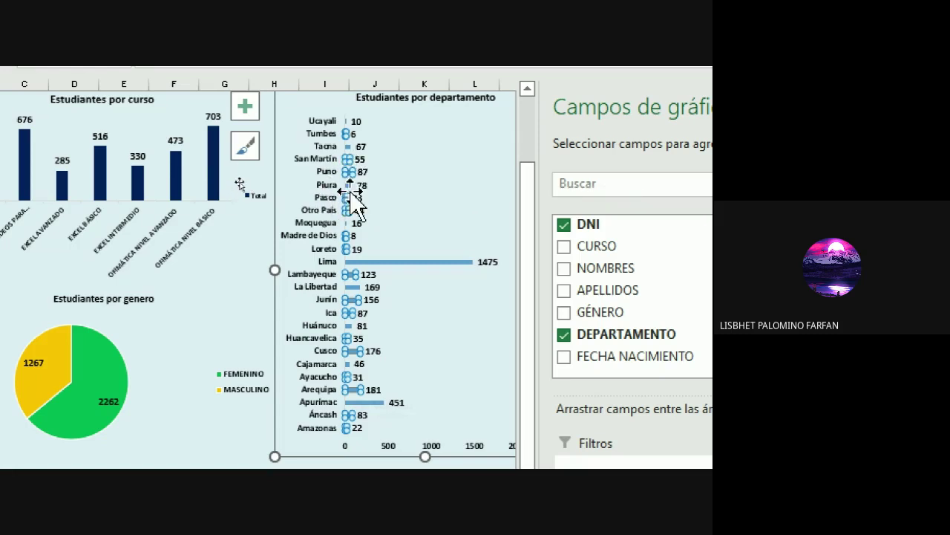
{"action": "left_click", "coordinate": [349, 187]}
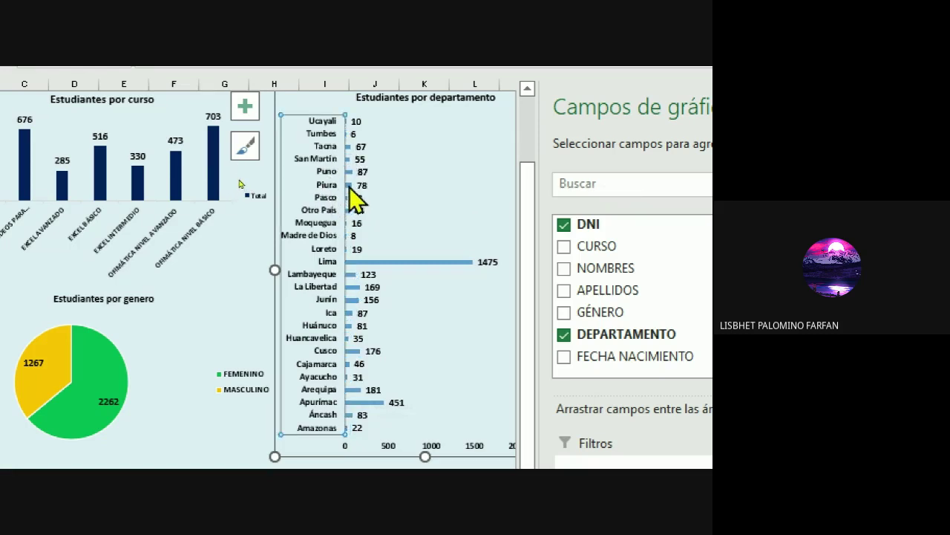
{"action": "left_click", "coordinate": [351, 186]}
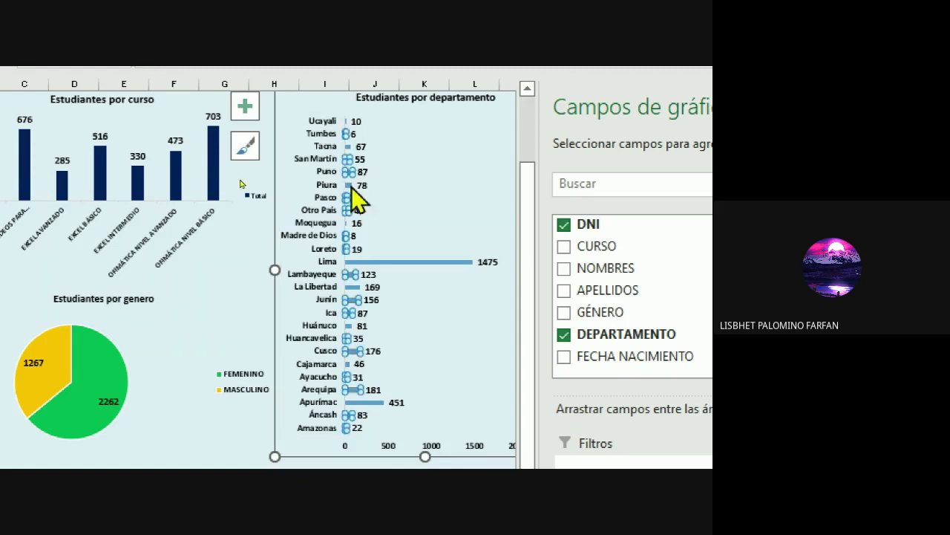
{"action": "left_click", "coordinate": [349, 185]}
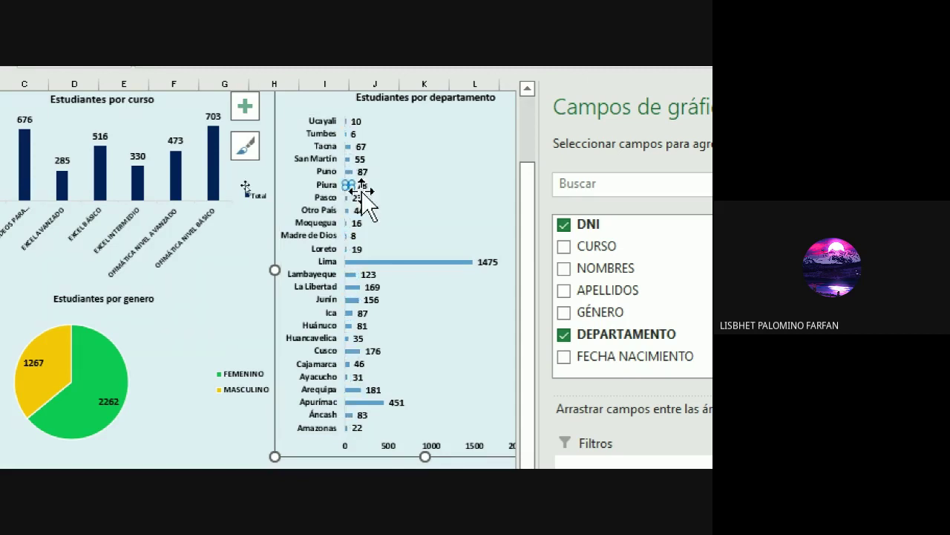
{"action": "left_click", "coordinate": [371, 263]}
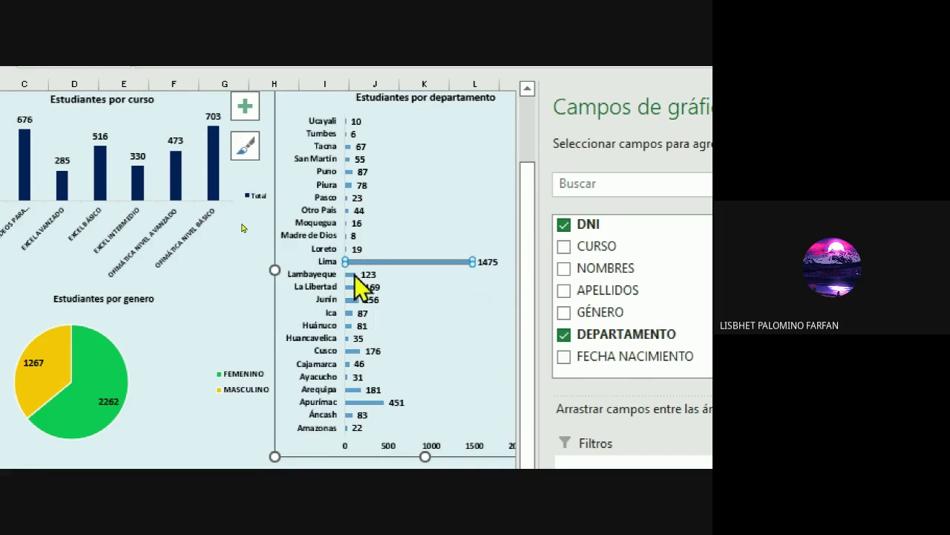
{"action": "left_click", "coordinate": [357, 287]}
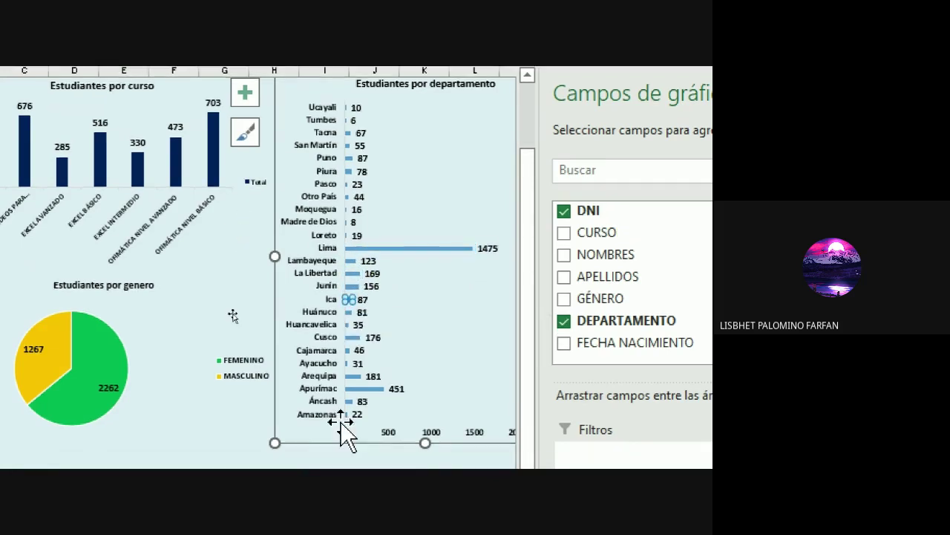
{"action": "scroll", "coordinate": [338, 423], "scroll_direction": "down", "scroll_amount": 3}
{"action": "left_click", "coordinate": [254, 229]}
{"action": "scroll", "coordinate": [387, 130], "scroll_direction": "up", "scroll_amount": 3}
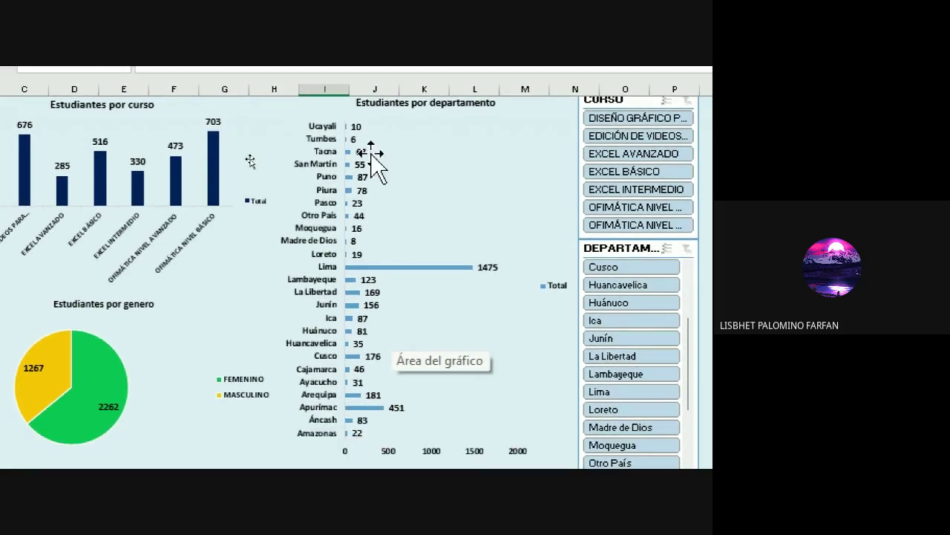
Fill the Estudiantes por departamento bars with dark red from Colores estándar
{"action": "left_click", "coordinate": [410, 267]}
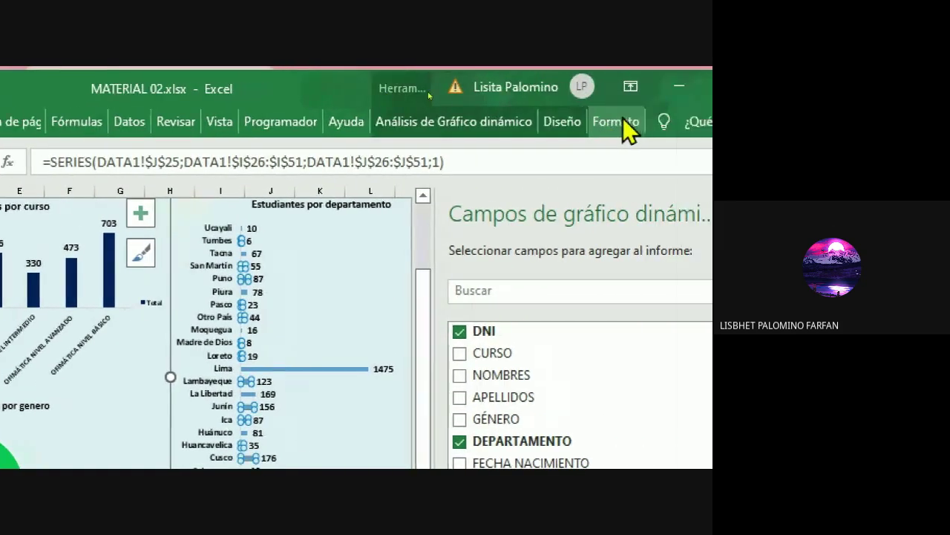
{"action": "left_click", "coordinate": [622, 119]}
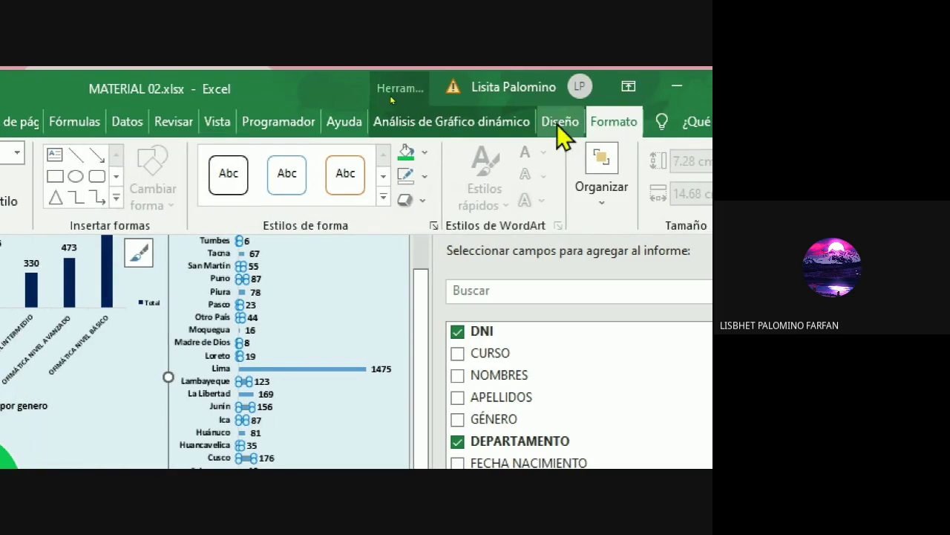
{"action": "left_click", "coordinate": [426, 151]}
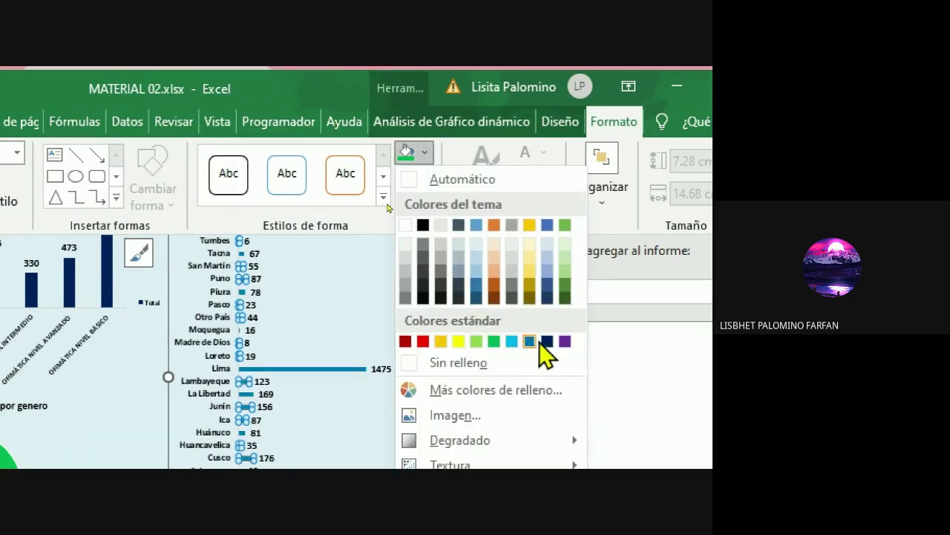
{"action": "left_click", "coordinate": [405, 340]}
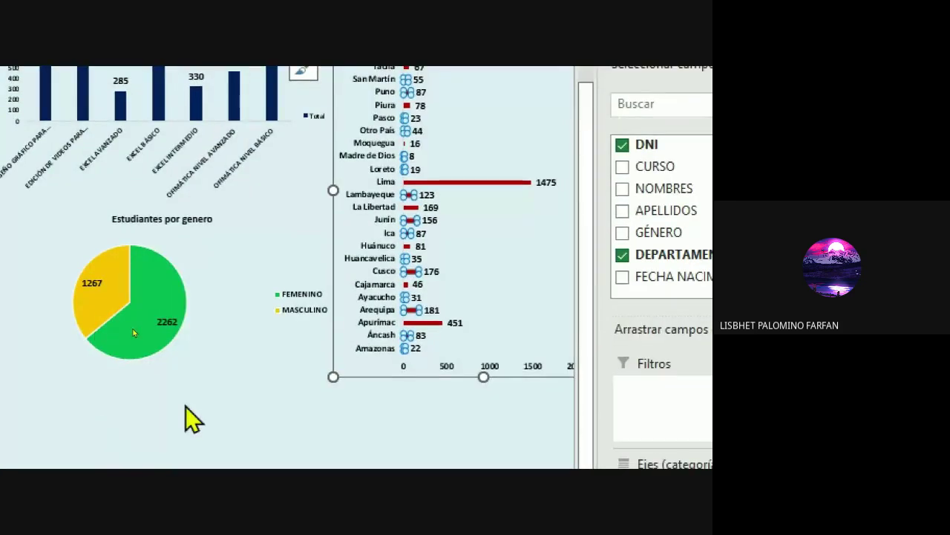
{"action": "left_click", "coordinate": [252, 410]}
{"action": "left_click", "coordinate": [251, 410]}
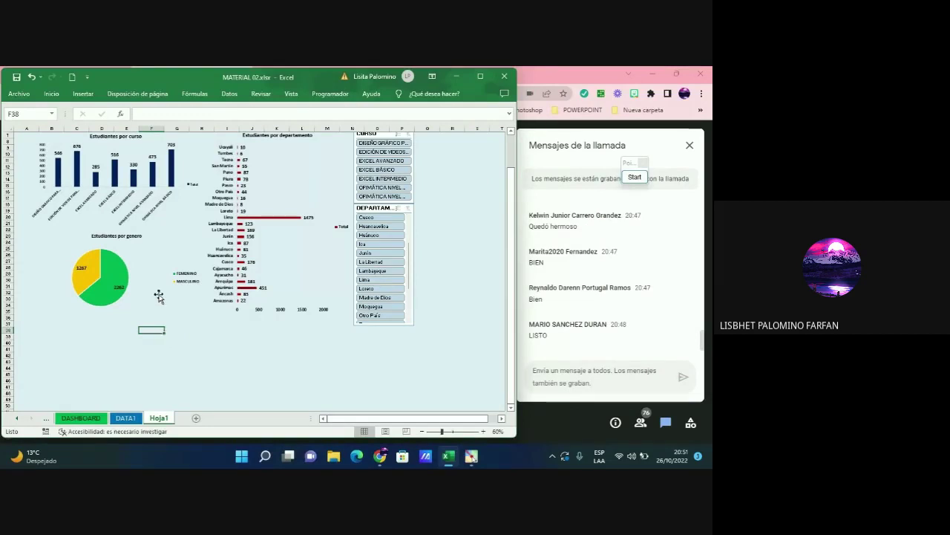
Move the GÉNERO slicer slightly down beside the dashboard title
{"action": "scroll", "coordinate": [152, 326], "scroll_direction": "up", "scroll_amount": 2}
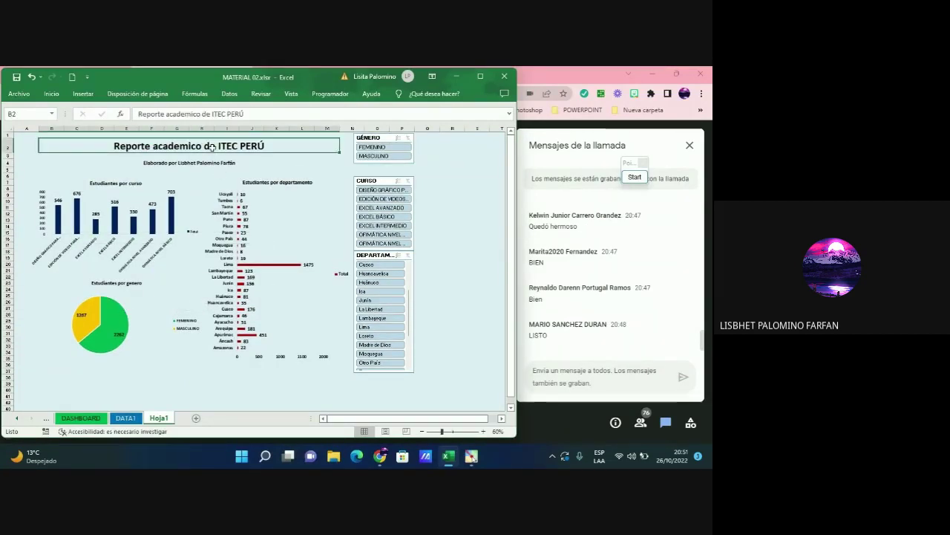
{"action": "left_click", "coordinate": [57, 93]}
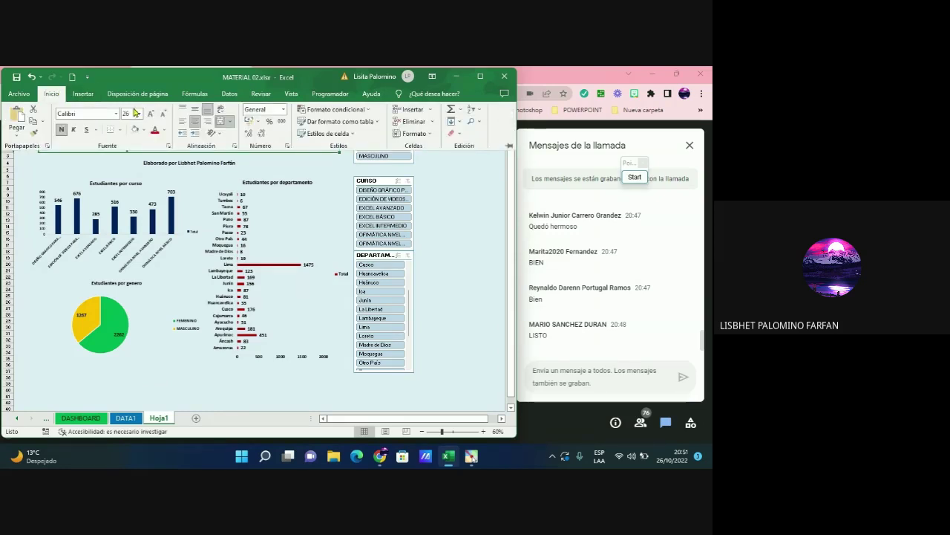
{"action": "left_click", "coordinate": [437, 201]}
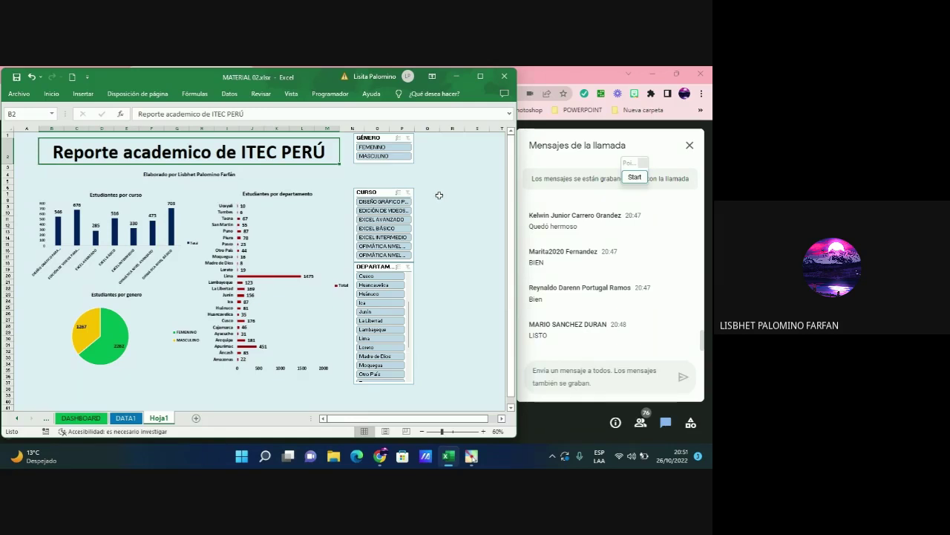
{"action": "left_click_drag", "start_coordinate": [388, 137], "coordinate": [388, 156]}
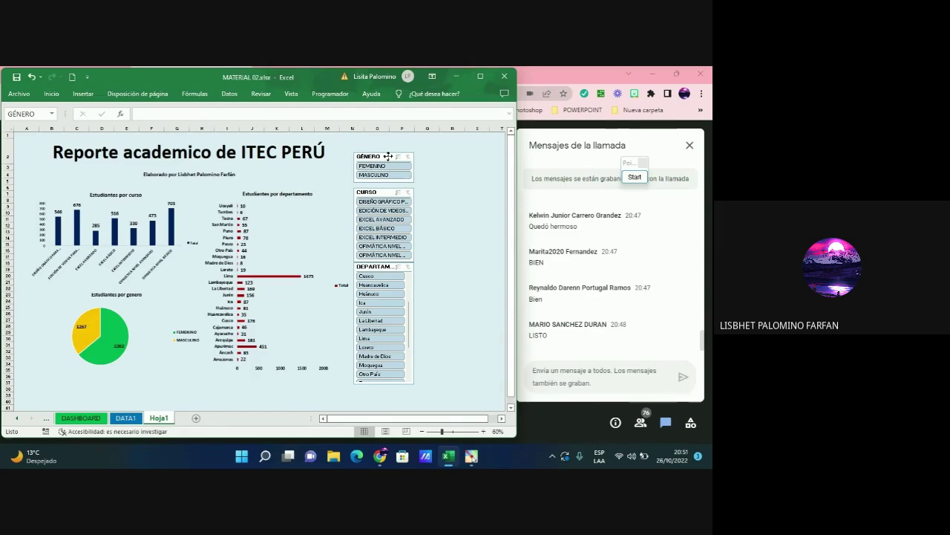
{"action": "left_click", "coordinate": [438, 188]}
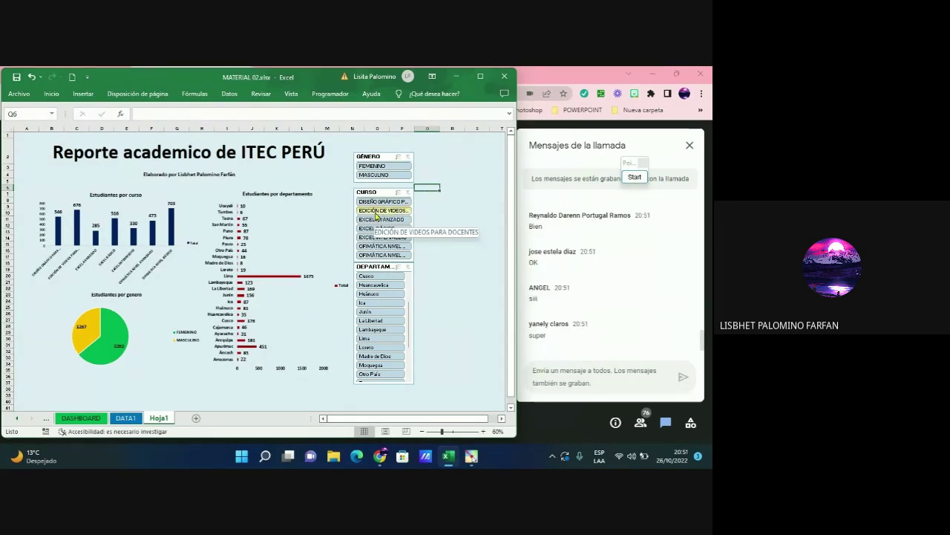
Save the workbook, minimize Excel, and stop presenting in Google Meet
{"action": "left_click", "coordinate": [16, 77]}
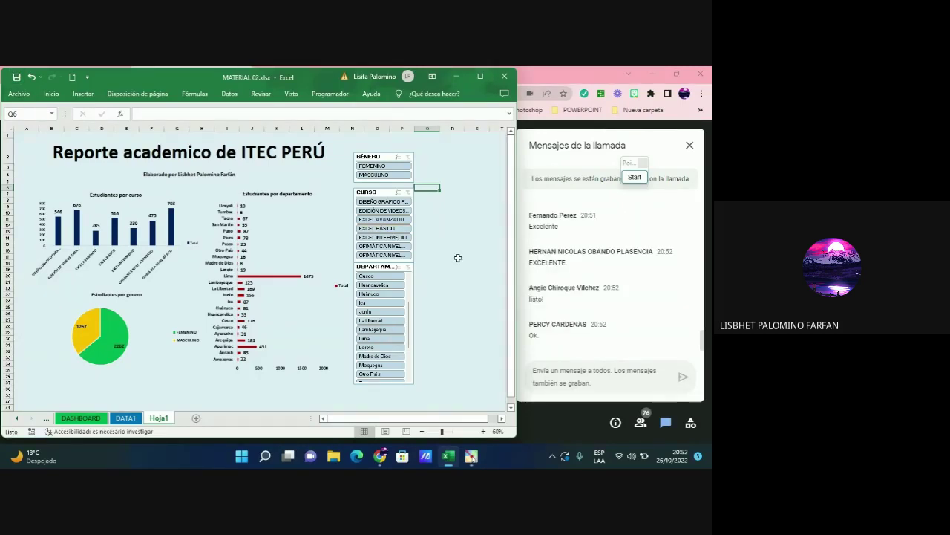
{"action": "left_click", "coordinate": [456, 76]}
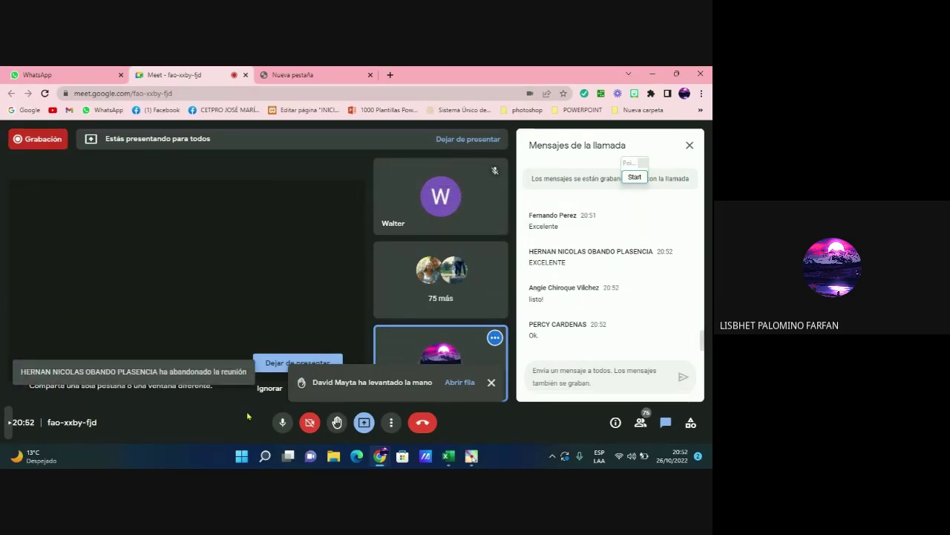
{"action": "left_click", "coordinate": [282, 363]}
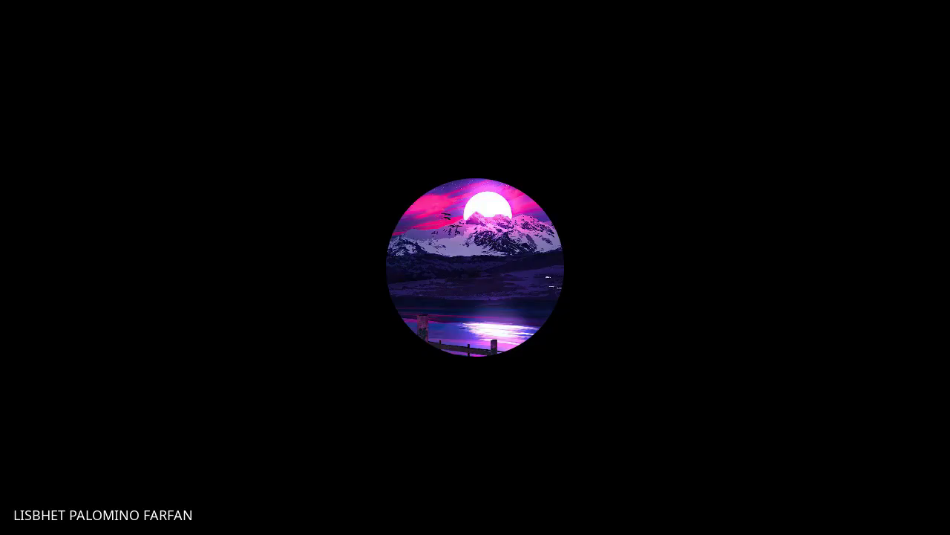